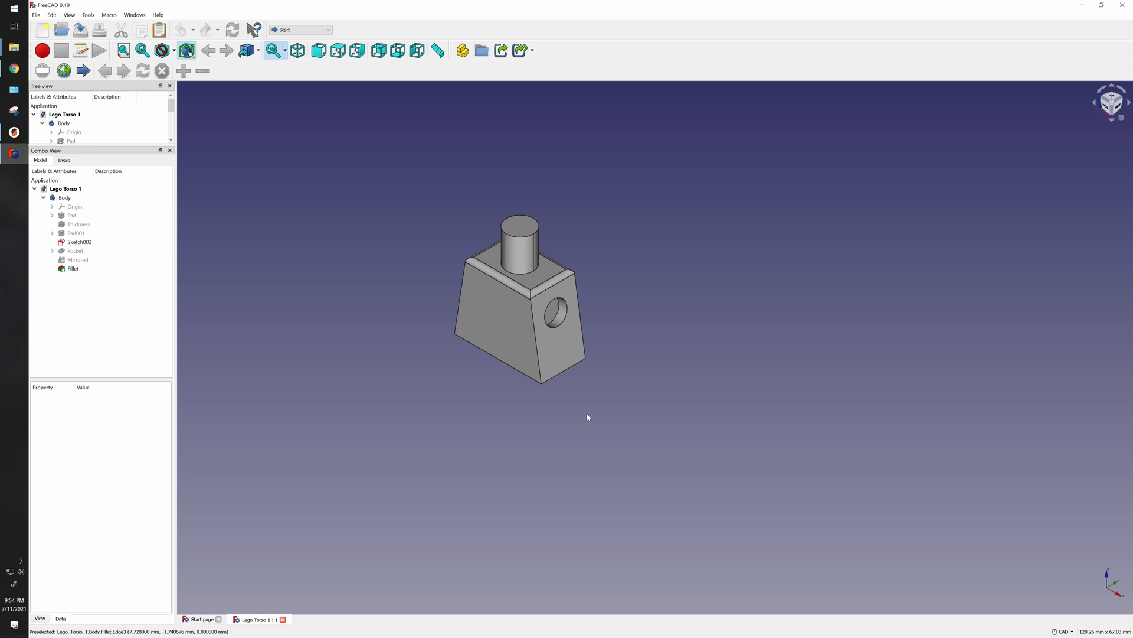
Measure the width of the torso's underside opening between its two long inner edges
{"action": "middle_click_drag", "start_coordinate": [603, 408], "coordinate": [592, 204]}
{"action": "middle_click_drag", "start_coordinate": [594, 402], "coordinate": [600, 241]}
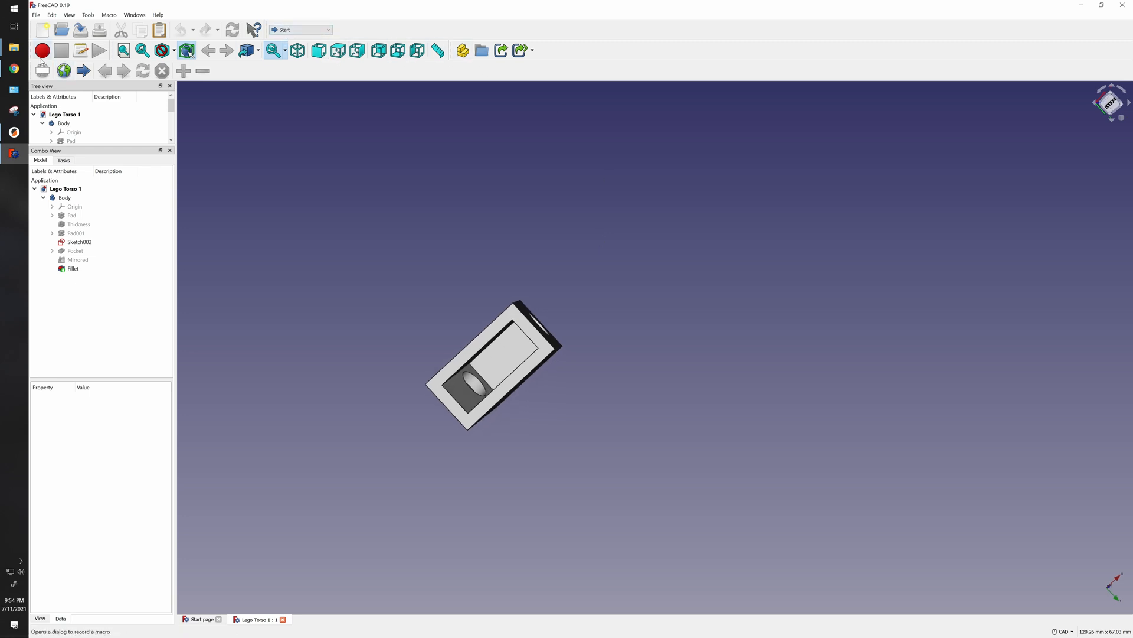
{"action": "left_click", "coordinate": [437, 50]}
{"action": "scroll", "coordinate": [507, 354], "scroll_direction": "up", "scroll_amount": 2}
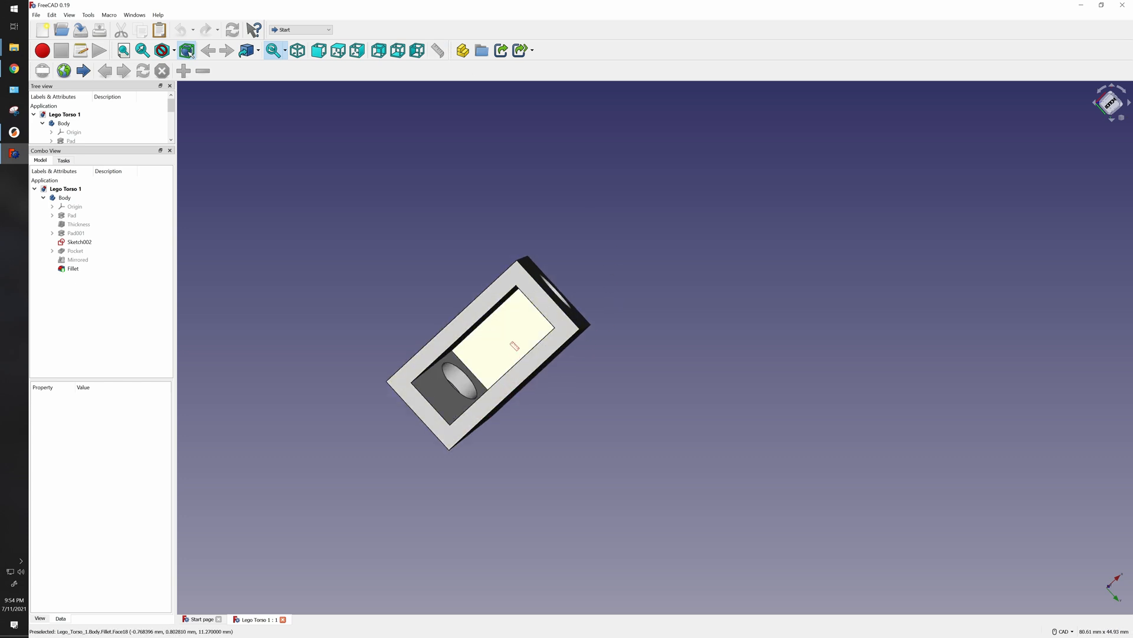
{"action": "left_click", "coordinate": [504, 315]}
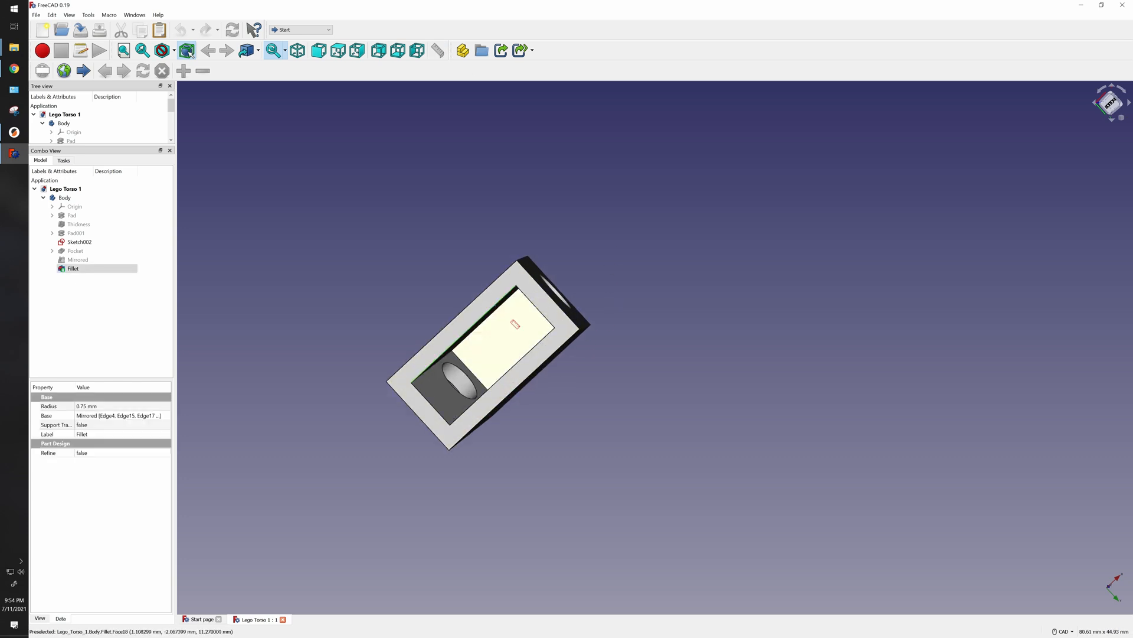
{"action": "left_click", "coordinate": [533, 347]}
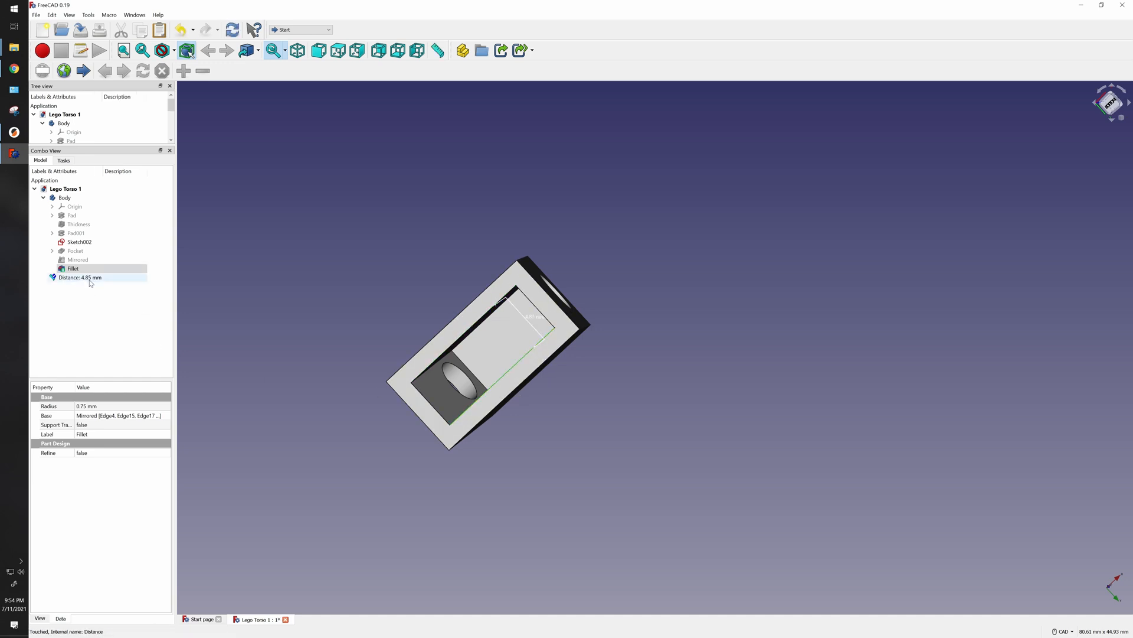
Measure the length of the underside opening between its two short inner edges
{"action": "middle_click_drag", "start_coordinate": [354, 319], "coordinate": [455, 328]}
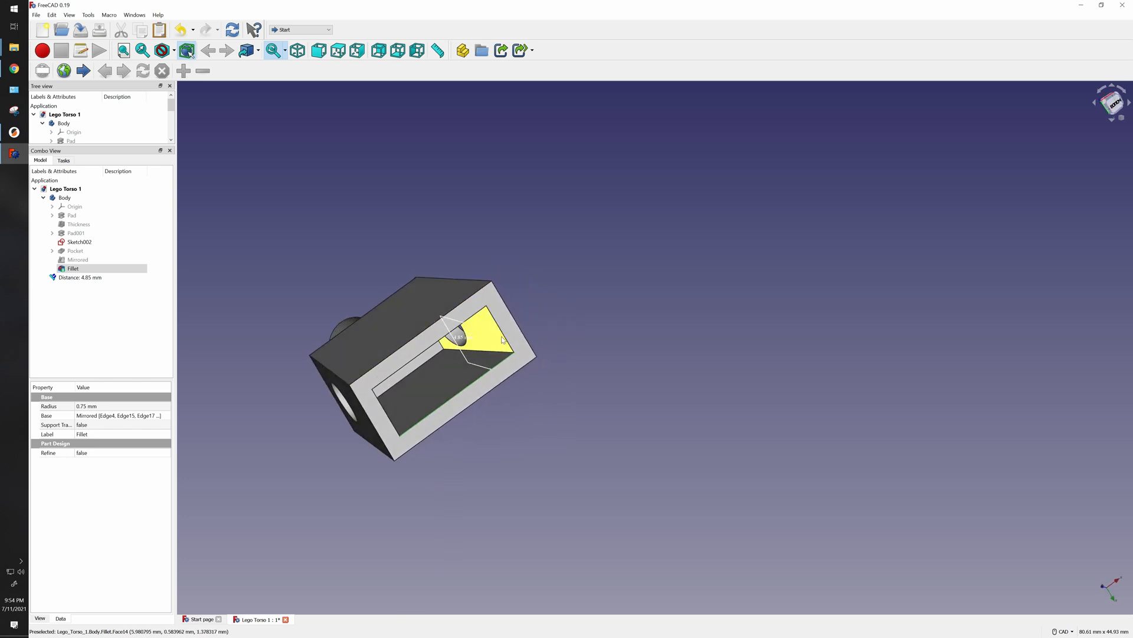
{"action": "left_click", "coordinate": [437, 51]}
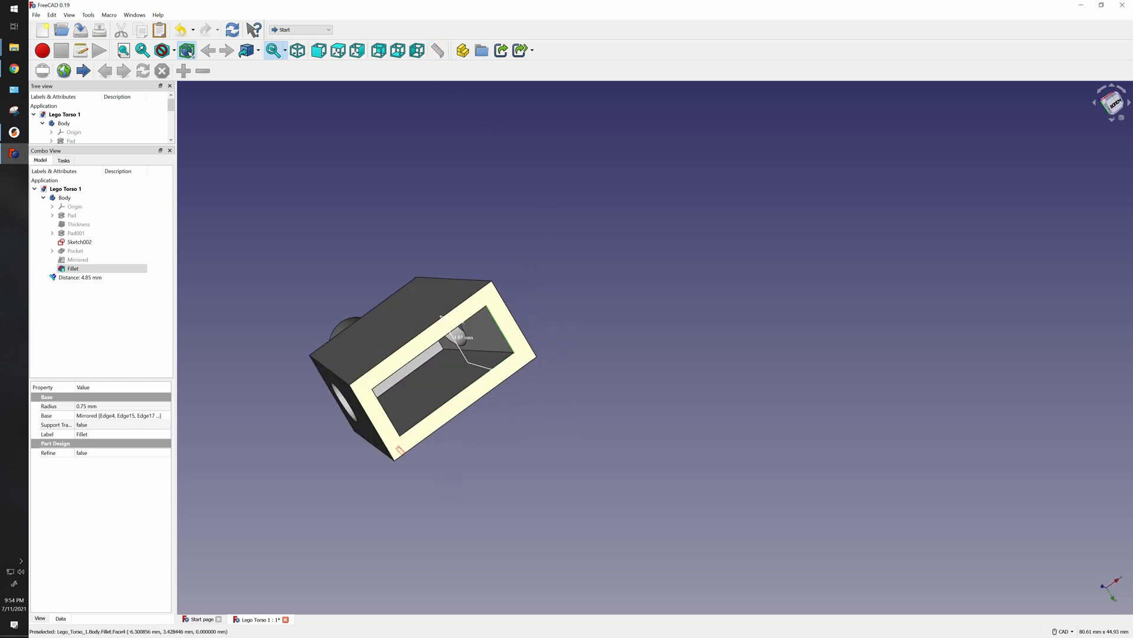
{"action": "left_click", "coordinate": [442, 317]}
{"action": "left_click", "coordinate": [328, 395]}
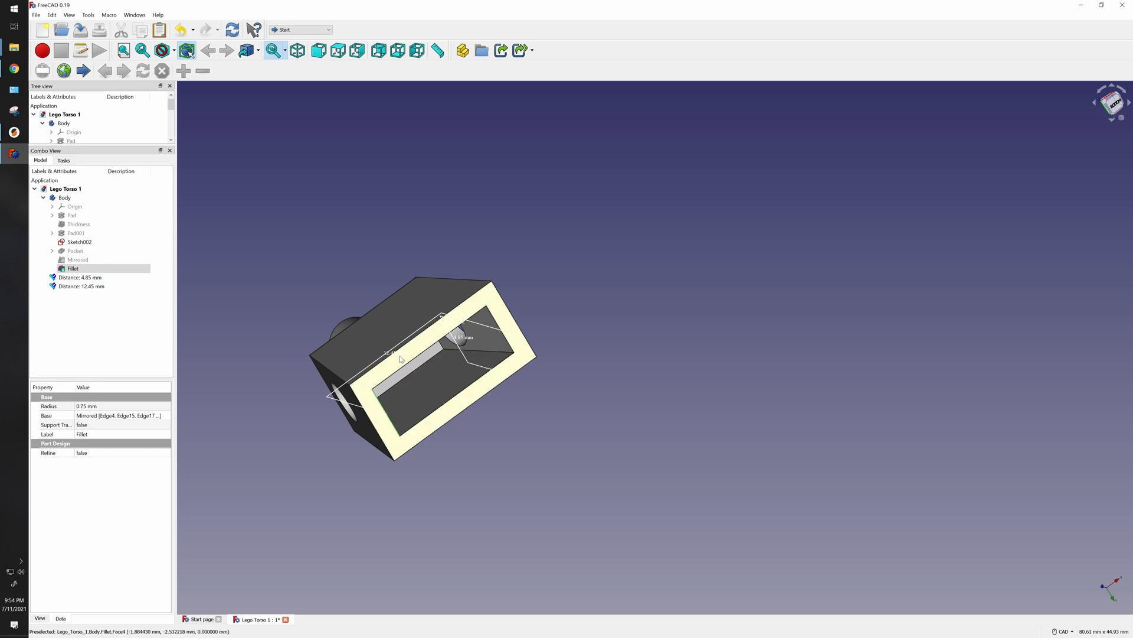
Switch to the Part Design workbench and open the base sketch of the first pad for editing
{"action": "middle_click_drag", "start_coordinate": [536, 426], "coordinate": [378, 316]}
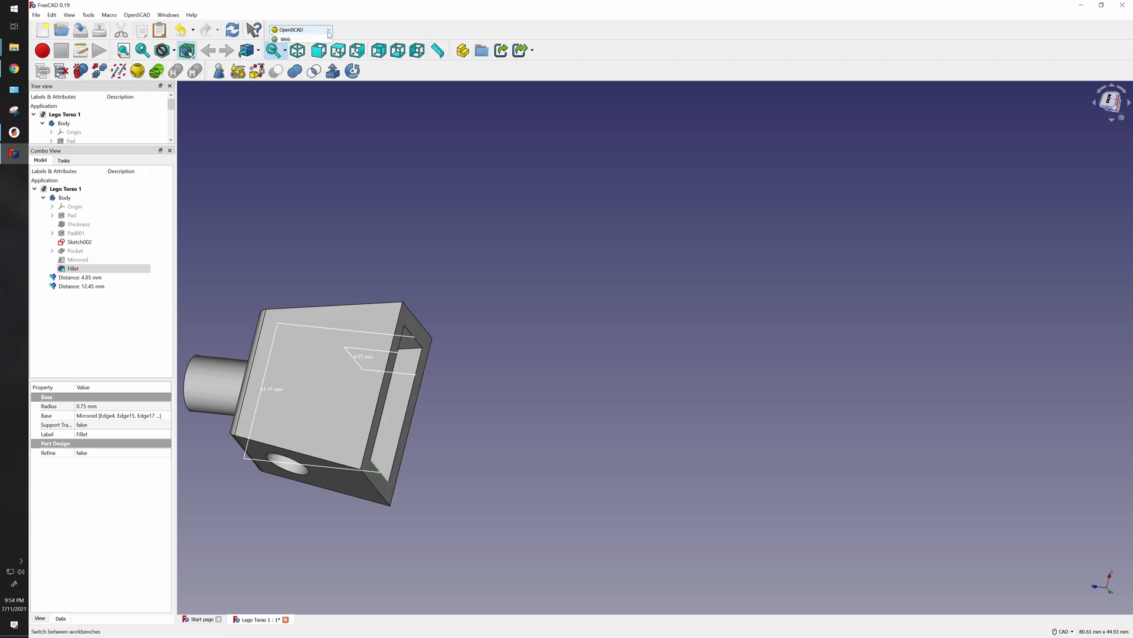
{"action": "left_click", "coordinate": [308, 31]}
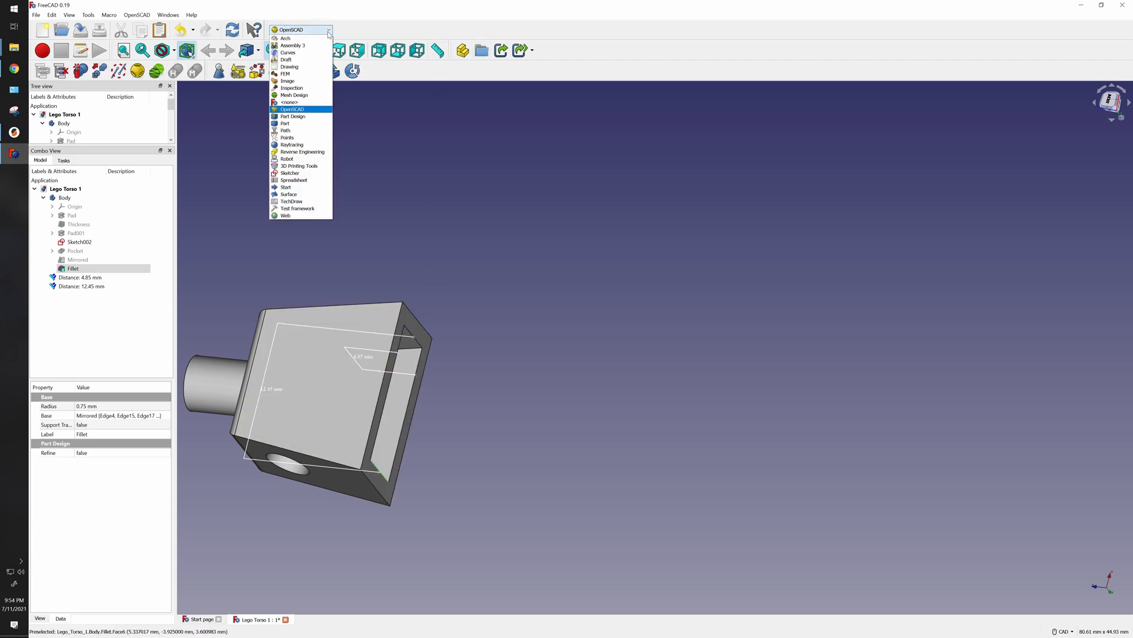
{"action": "left_click", "coordinate": [307, 116]}
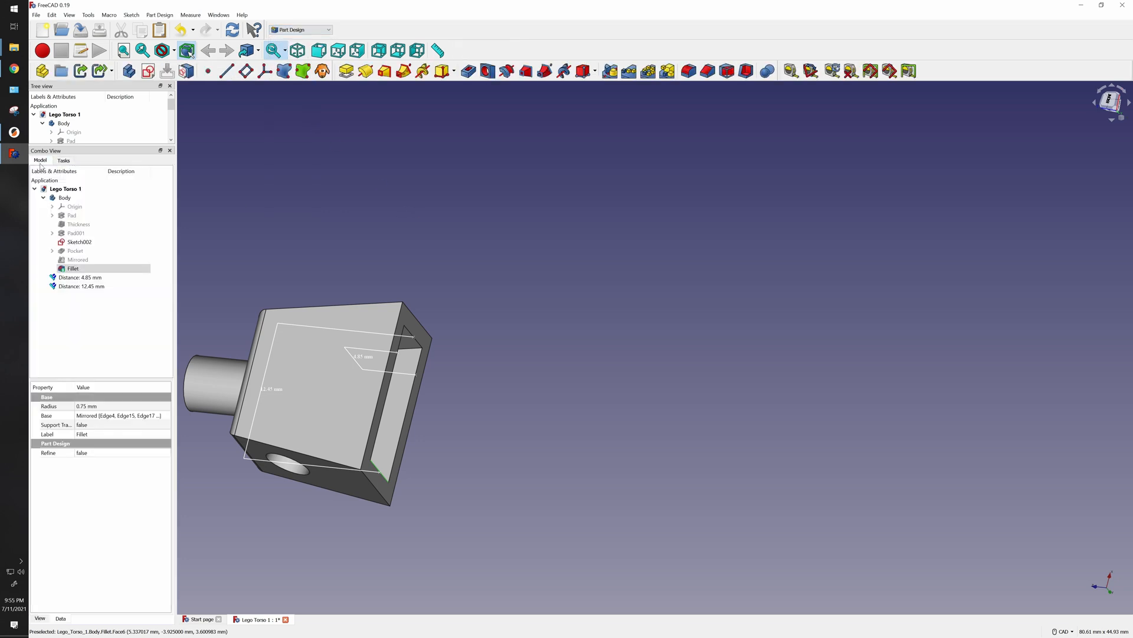
{"action": "left_click", "coordinate": [51, 141]}
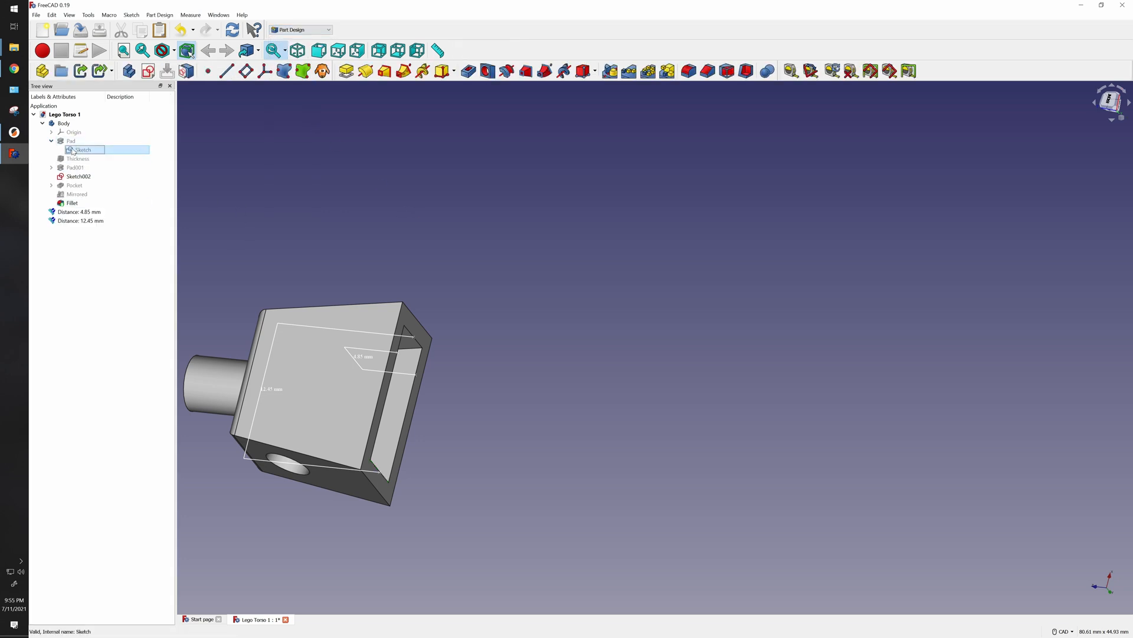
{"action": "right_click", "coordinate": [74, 149]}
{"action": "left_click", "coordinate": [94, 154]}
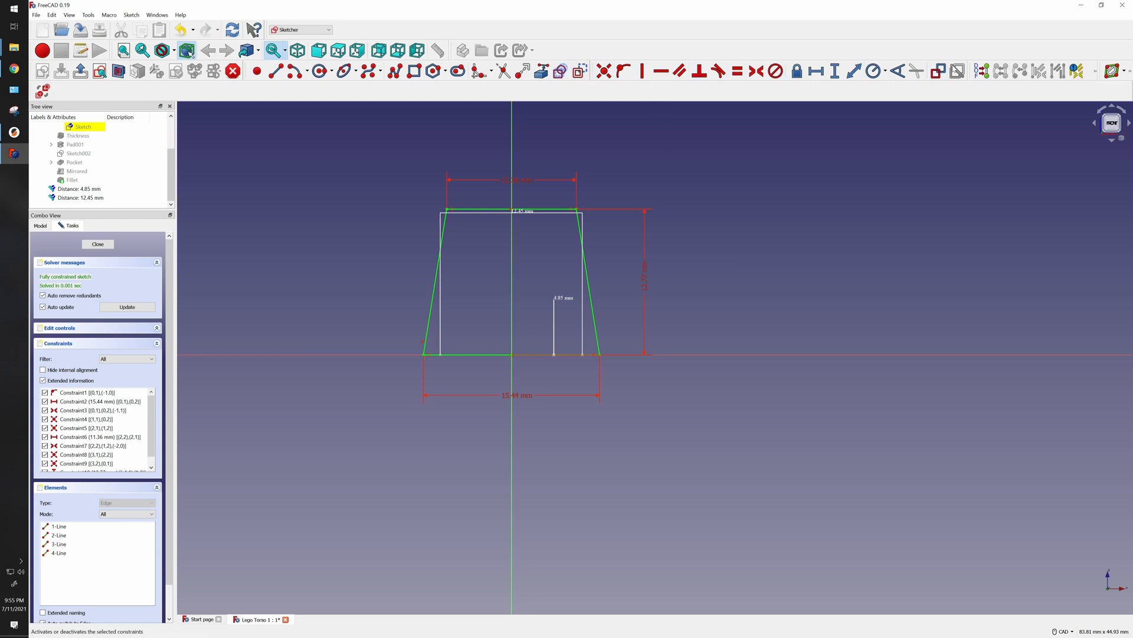
Add a reference angle dimension between the trapezoid's base line and its left slanted side
{"action": "left_click", "coordinate": [938, 71]}
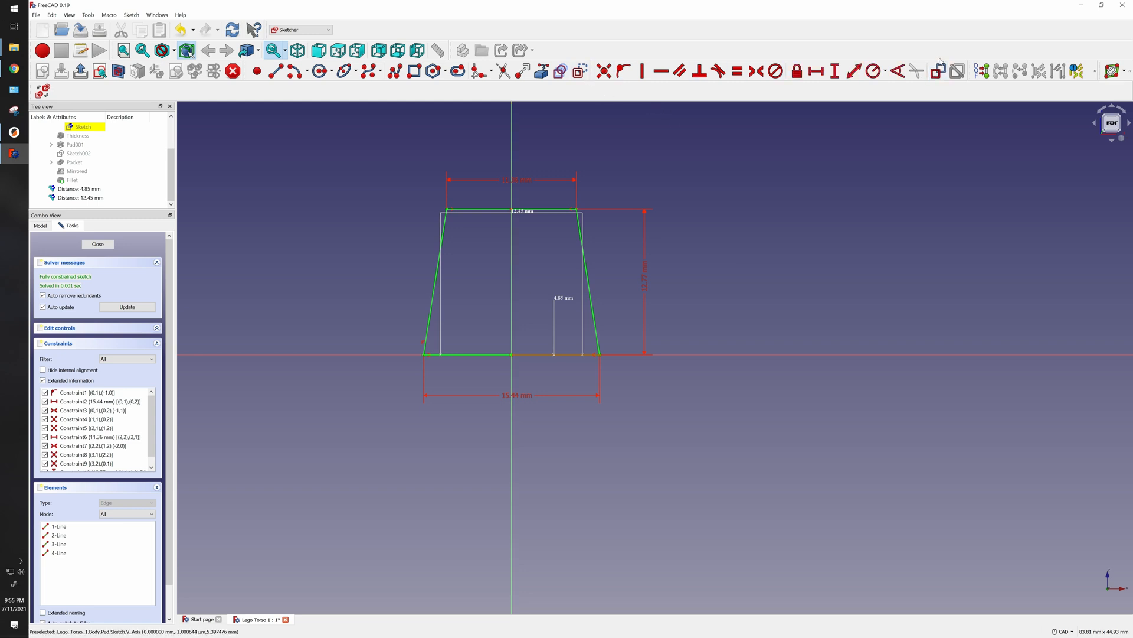
{"action": "left_click", "coordinate": [938, 71]}
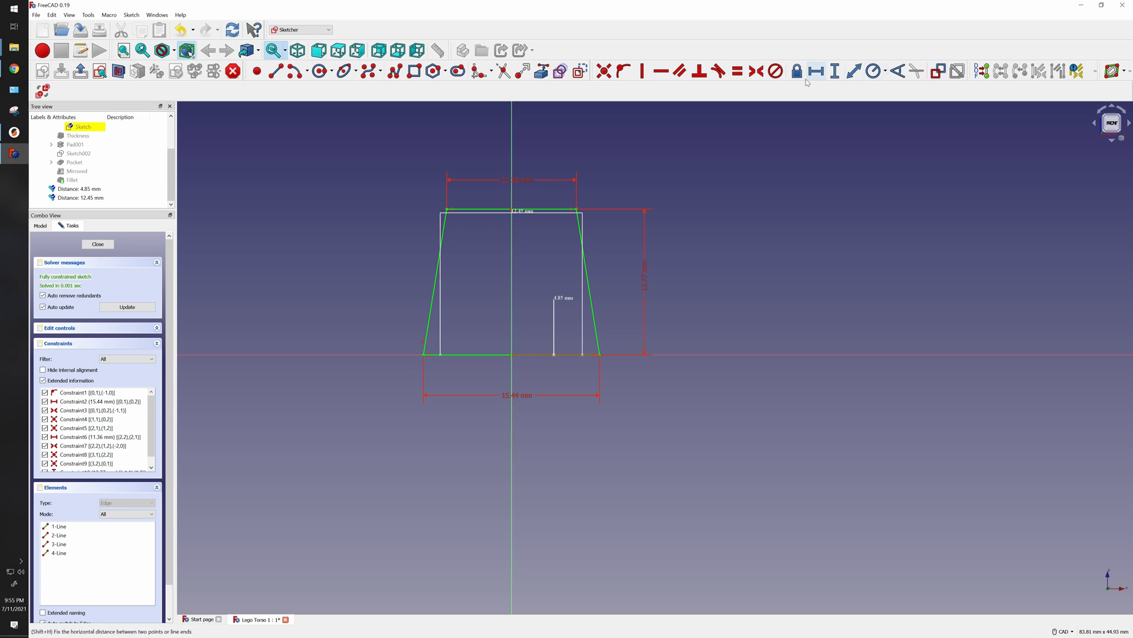
{"action": "left_click", "coordinate": [902, 80]}
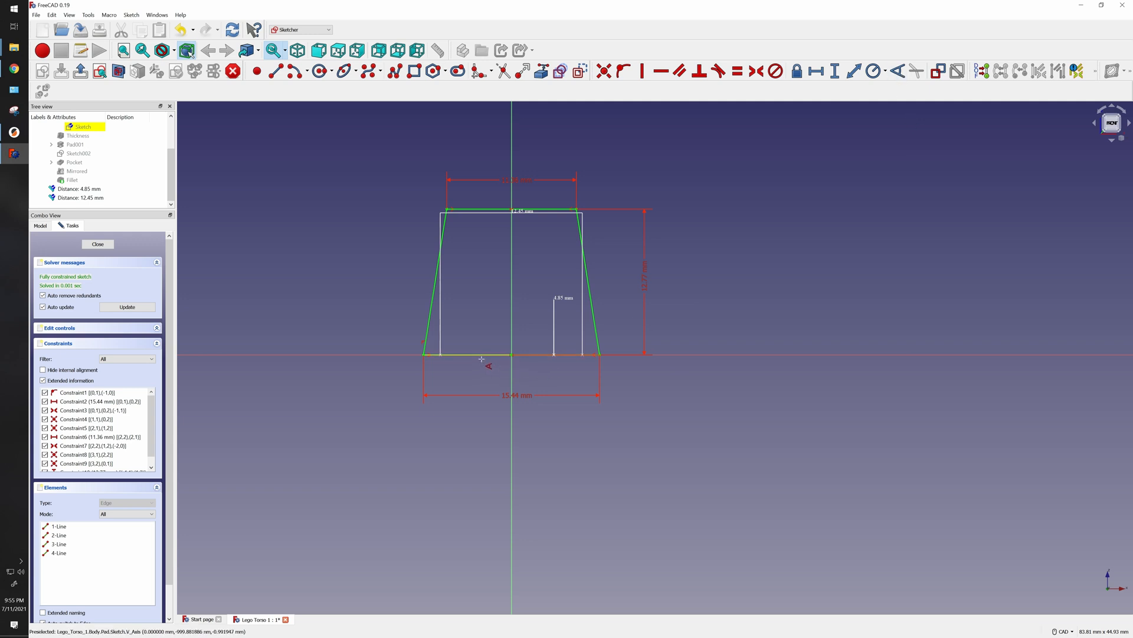
{"action": "left_click", "coordinate": [430, 323]}
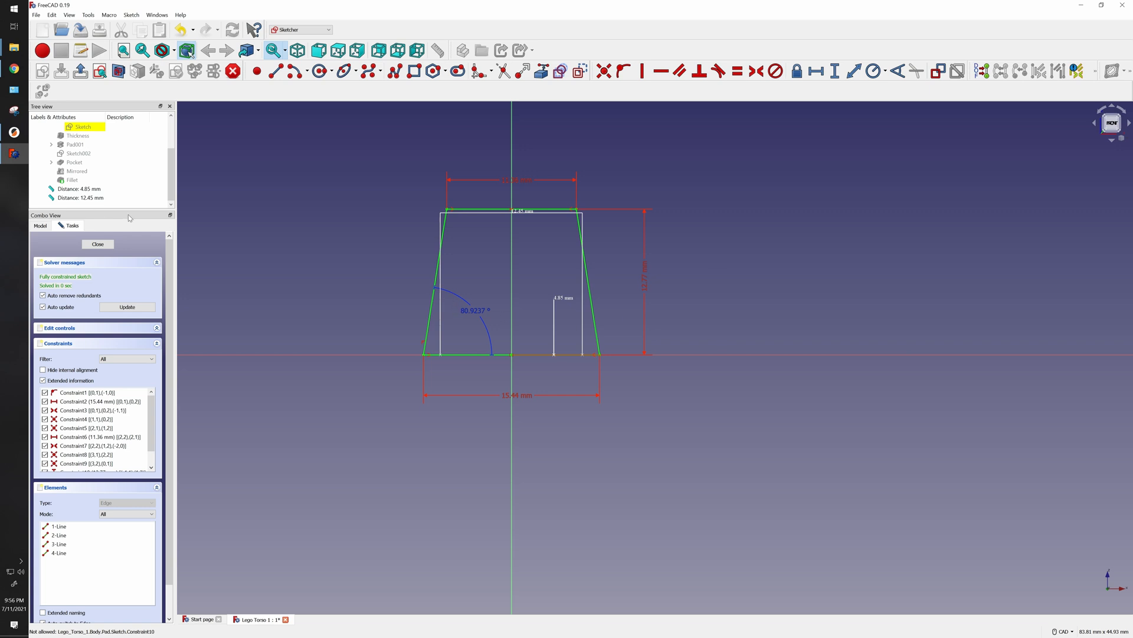
Close all open documents, discarding the unsaved changes, and create a new empty document
{"action": "left_click", "coordinate": [36, 15]}
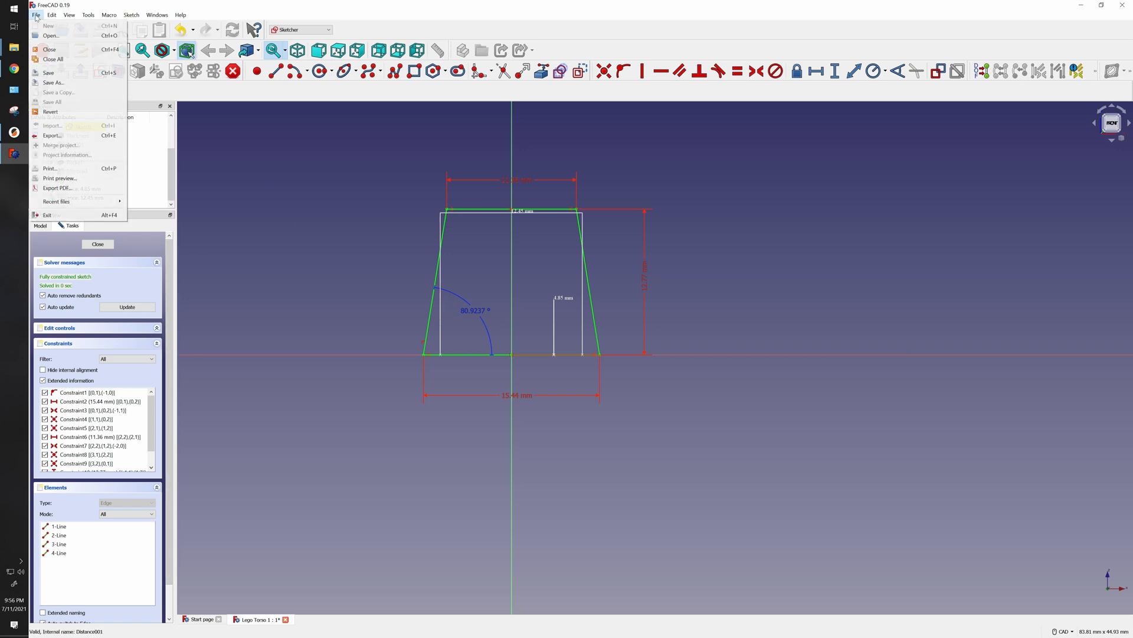
{"action": "left_click", "coordinate": [53, 59]}
{"action": "left_click", "coordinate": [632, 344]}
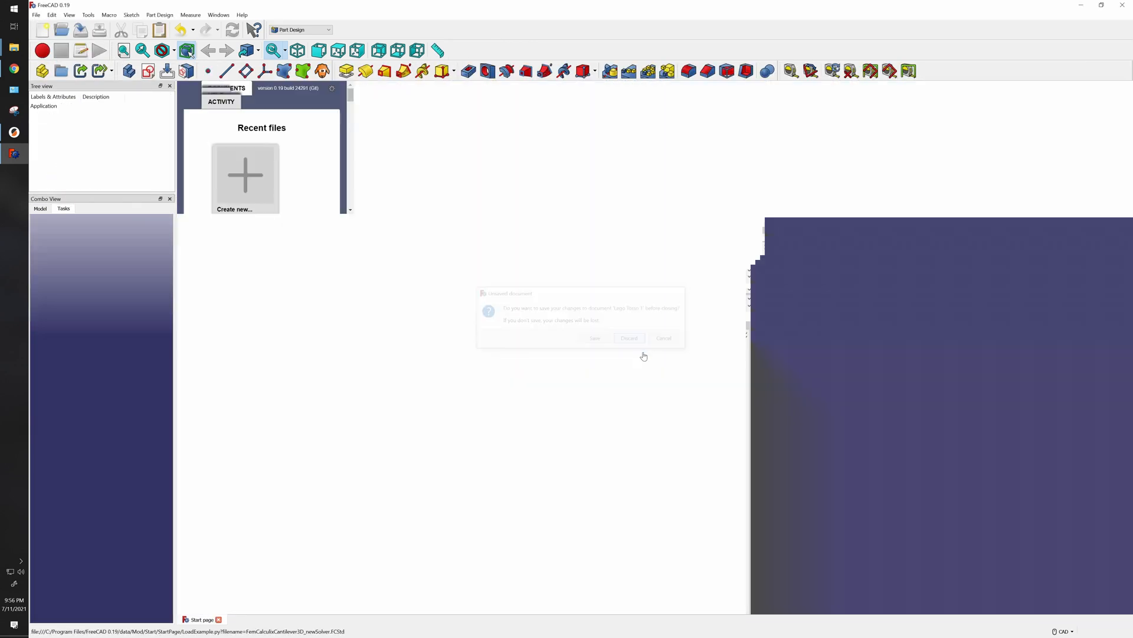
{"action": "left_click", "coordinate": [246, 204]}
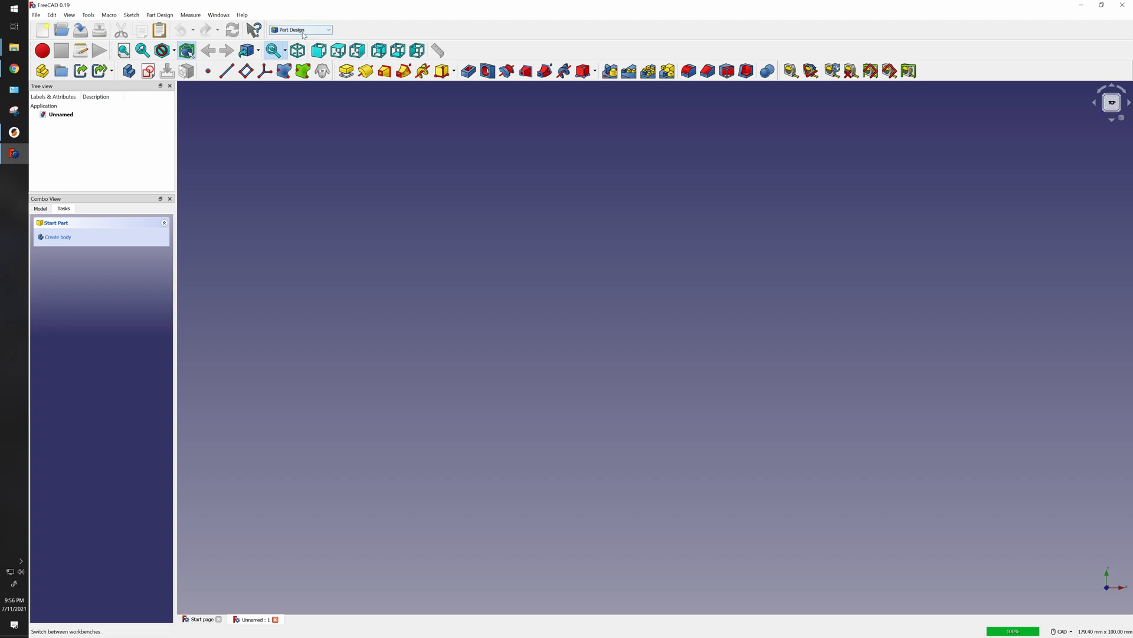
Hide the separate tree view and create a body in the new document
{"action": "left_click", "coordinate": [170, 86]}
{"action": "left_click", "coordinate": [42, 96]}
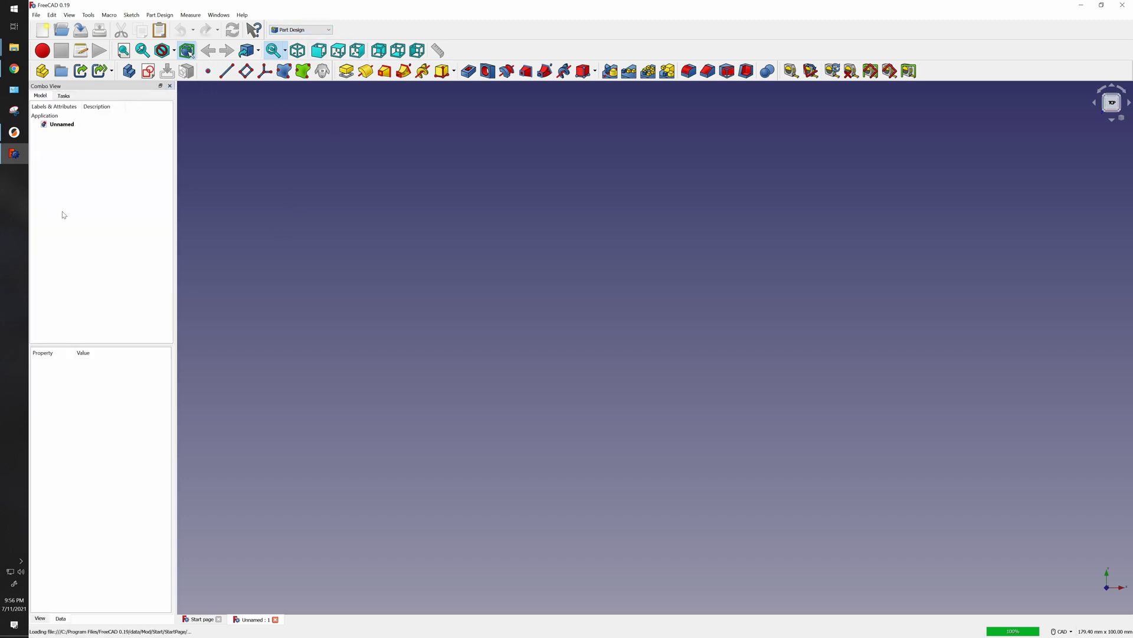
{"action": "left_click", "coordinate": [130, 72]}
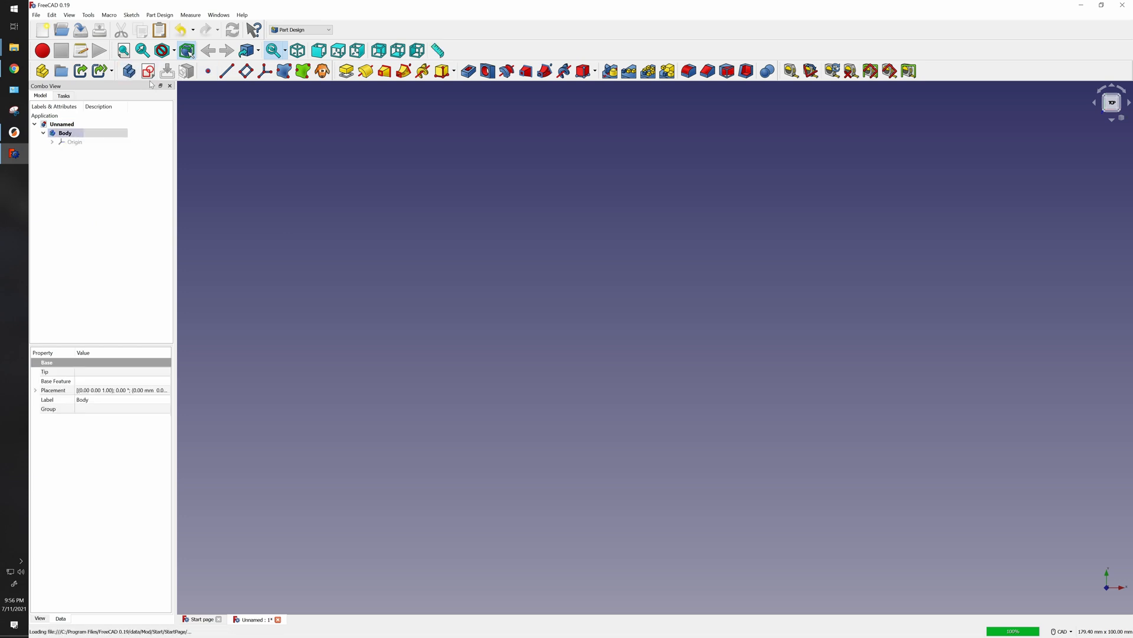
Create a sketch on the body's YZ plane, picking the plane in the right-side view
{"action": "left_click", "coordinate": [148, 72]}
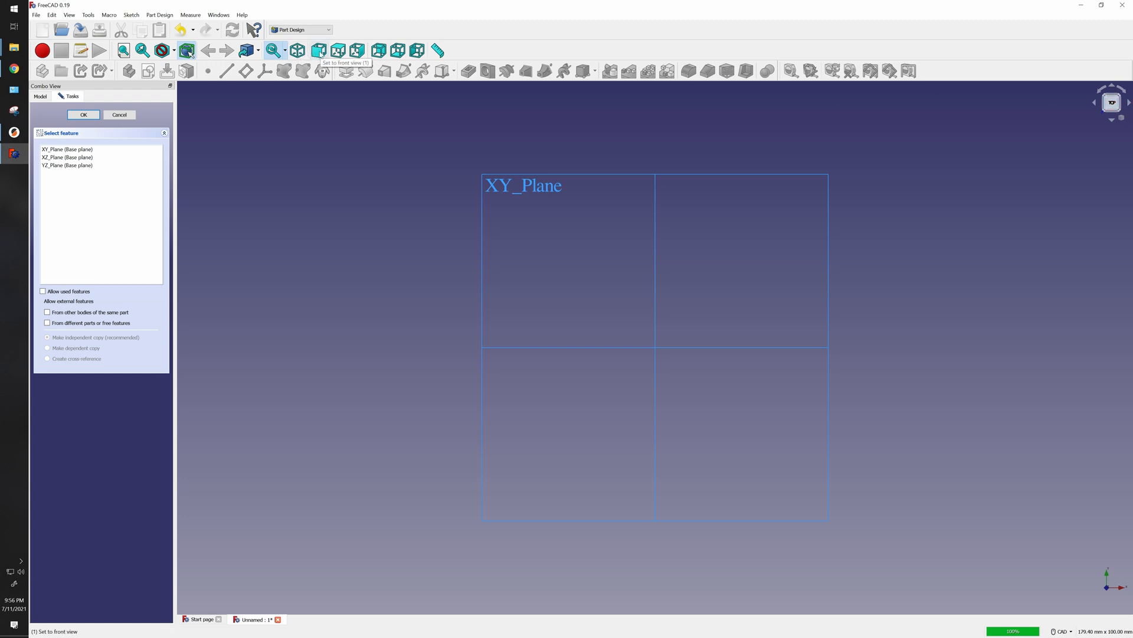
{"action": "left_click", "coordinate": [357, 51]}
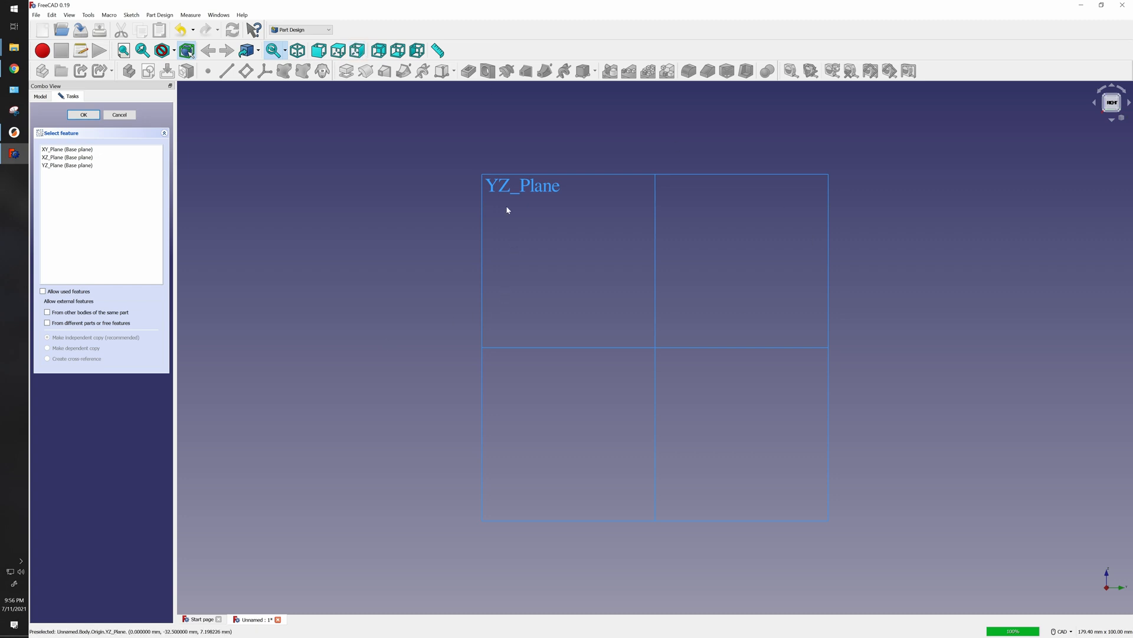
{"action": "left_click", "coordinate": [508, 187]}
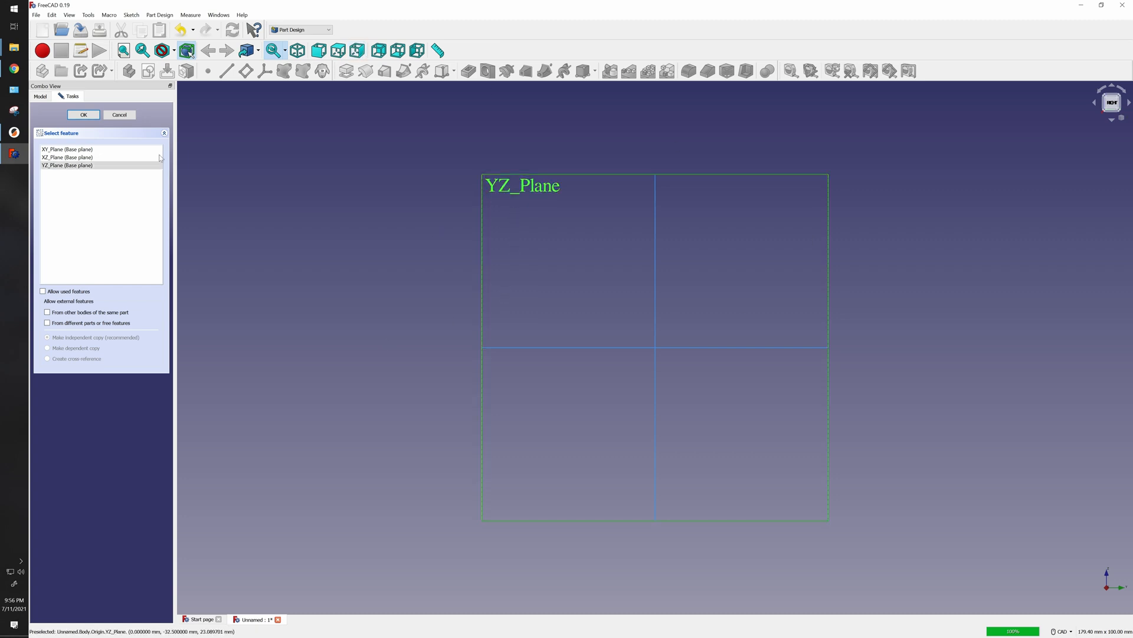
{"action": "left_click", "coordinate": [89, 116]}
Sketch a circle about 30 mm in diameter centred on the origin
{"action": "mouse_move", "coordinate": [514, 311]}
{"action": "middle_mouse_down"}
{"action": "mouse_move", "coordinate": [281, 228]}
{"action": "mouse_move", "coordinate": [444, 210]}
{"action": "middle_mouse_up"}
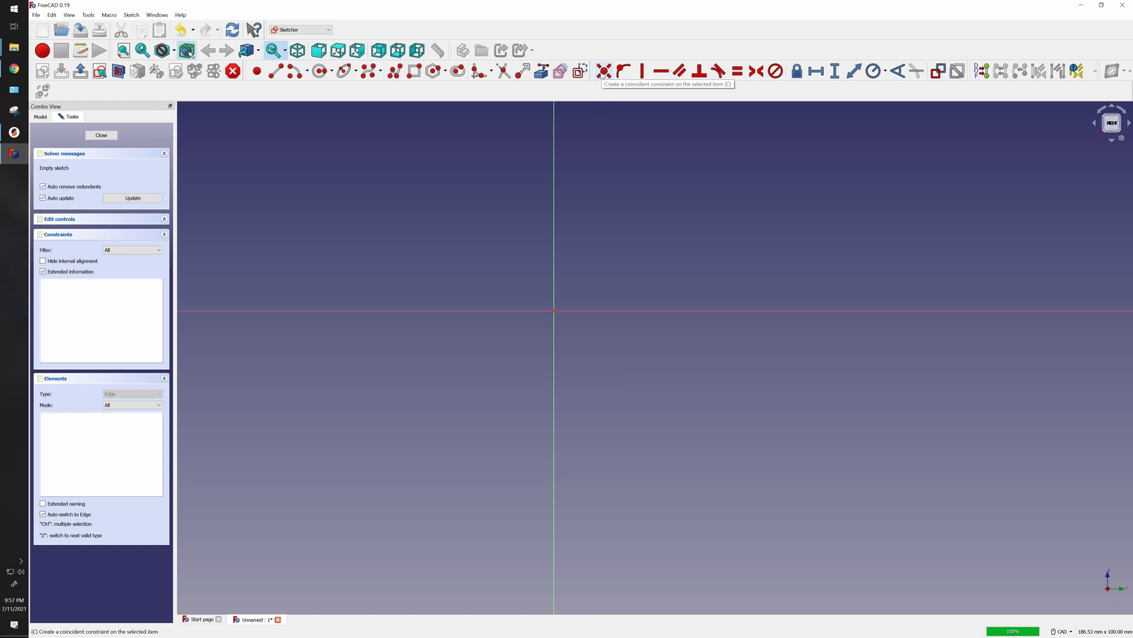
{"action": "left_click", "coordinate": [554, 312]}
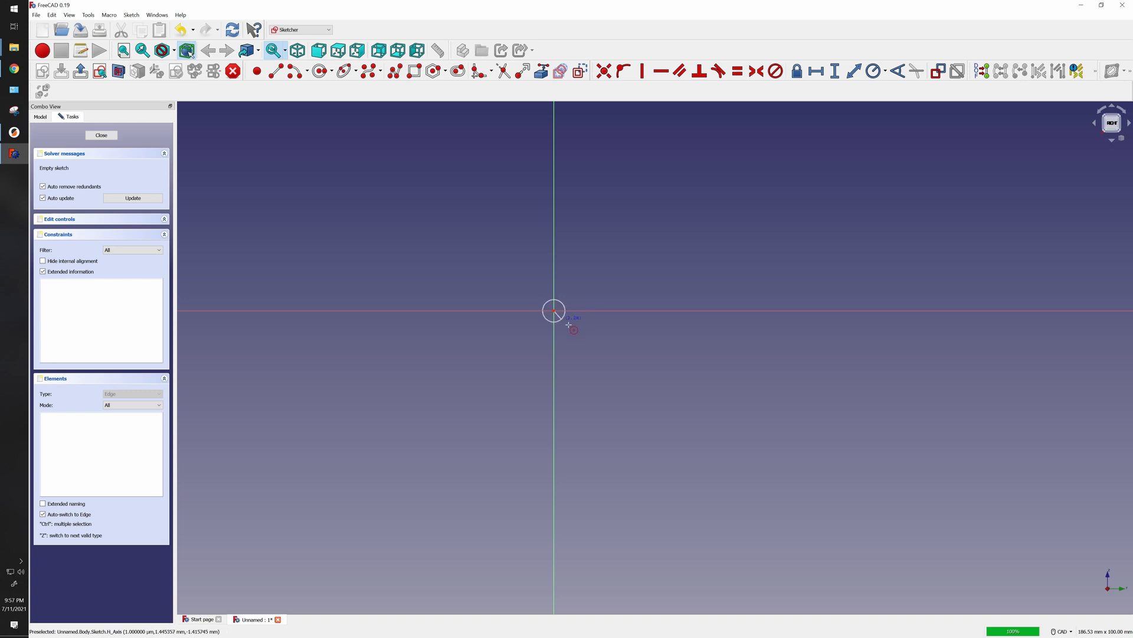
{"action": "left_click", "coordinate": [629, 343]}
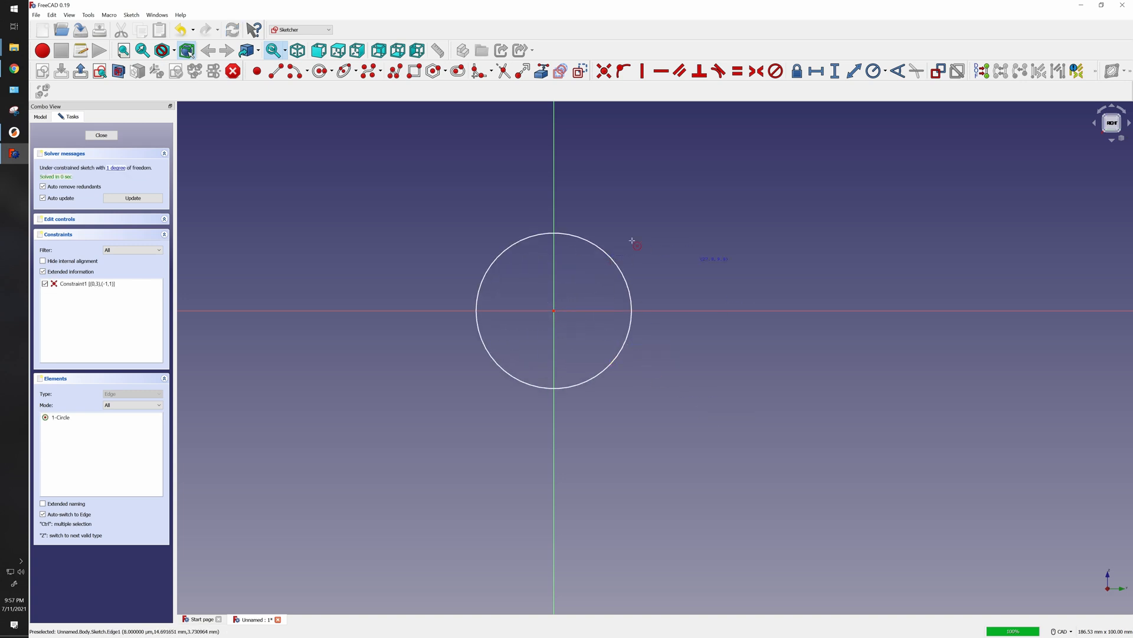
{"action": "right_click", "coordinate": [602, 337]}
Sketch a rectangle across the vertical axis, overlapping the upper part of the circle
{"action": "left_click", "coordinate": [415, 72]}
{"action": "left_click", "coordinate": [473, 215]}
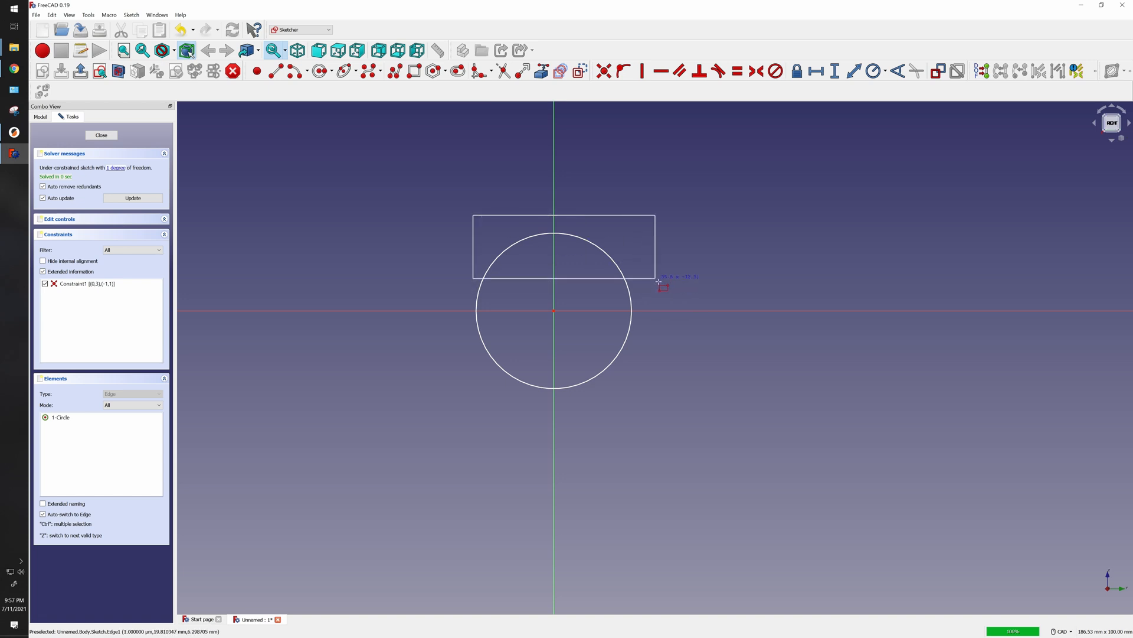
{"action": "left_click", "coordinate": [642, 281]}
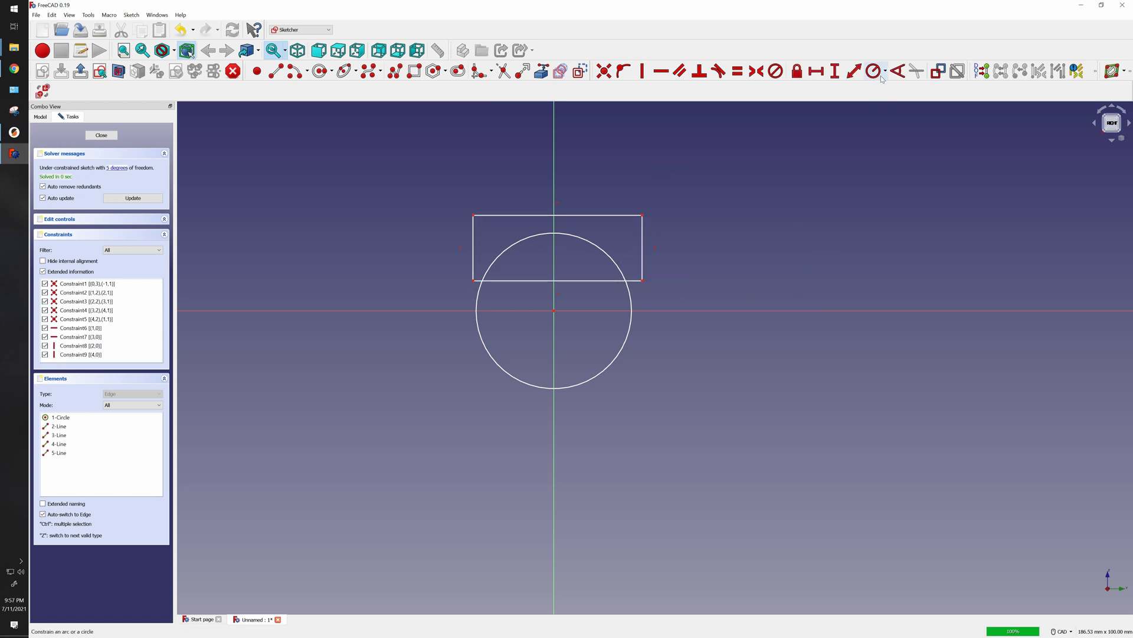
Constrain the circle's diameter to 7 mm and move the dimension label below the horizontal axis
{"action": "left_click", "coordinate": [885, 71]}
{"action": "left_click", "coordinate": [898, 94]}
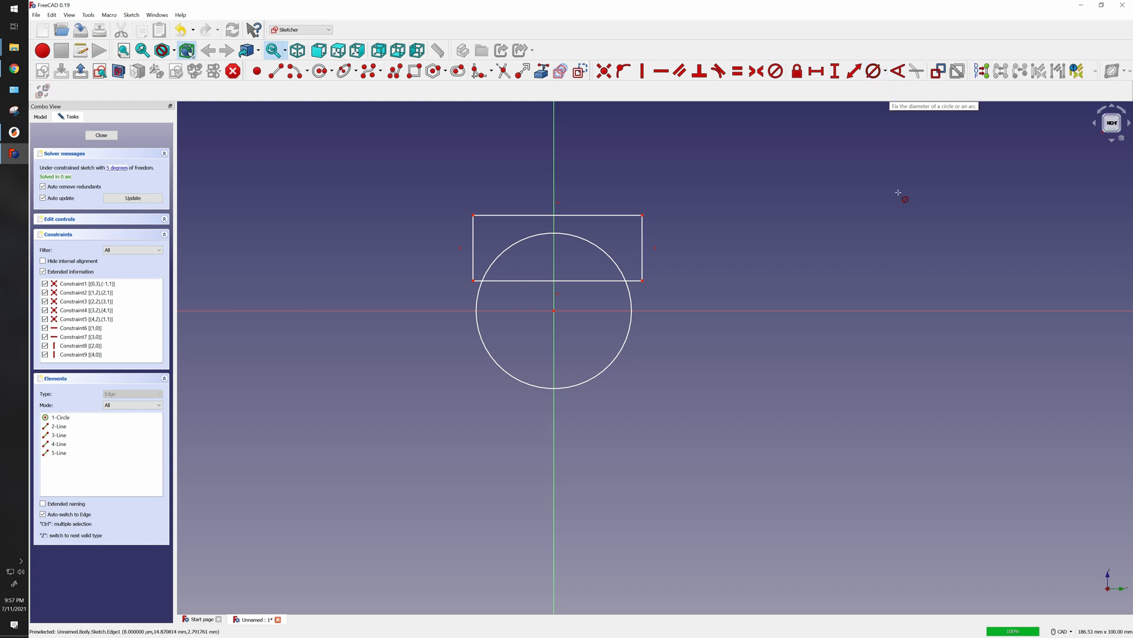
{"action": "left_click", "coordinate": [634, 304]}
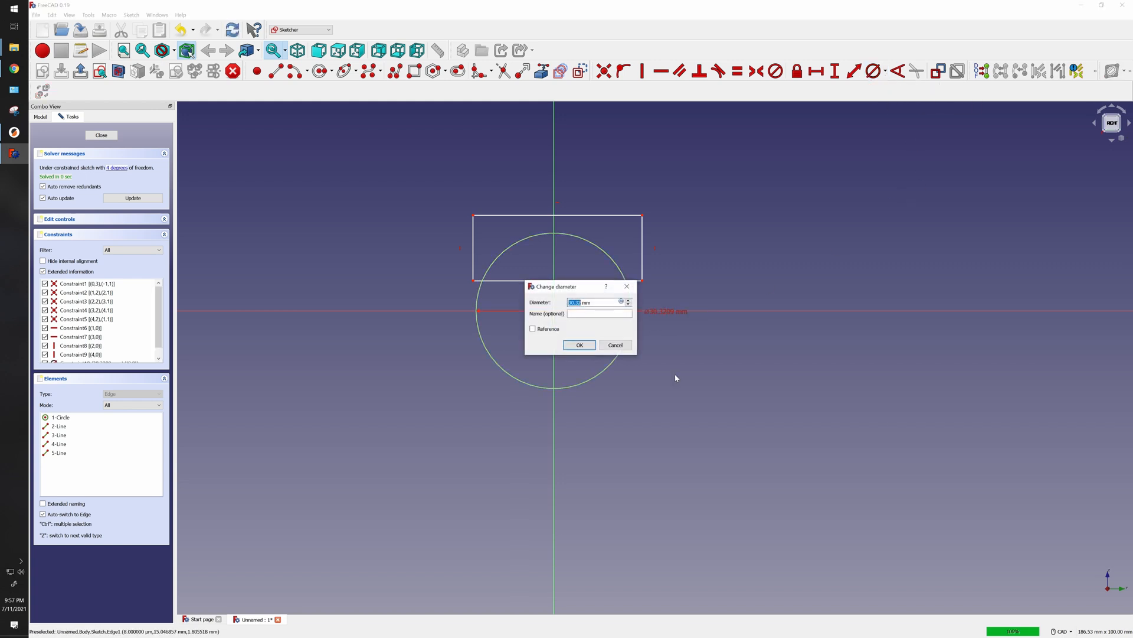
{"action": "type", "text": "7"}
{"action": "key", "text": "Return"}
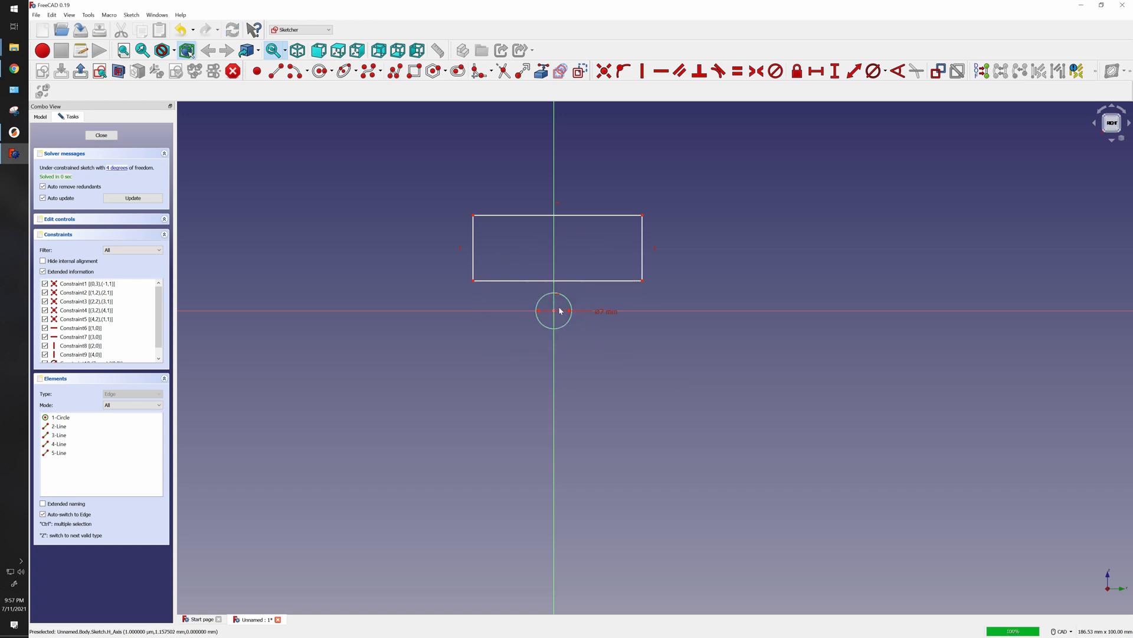
{"action": "left_click_drag", "start_coordinate": [605, 310], "coordinate": [601, 343]}
Constrain the rectangle's two upper corners to be symmetric about the vertical axis
{"action": "scroll", "coordinate": [579, 234], "scroll_direction": "up", "scroll_amount": 1}
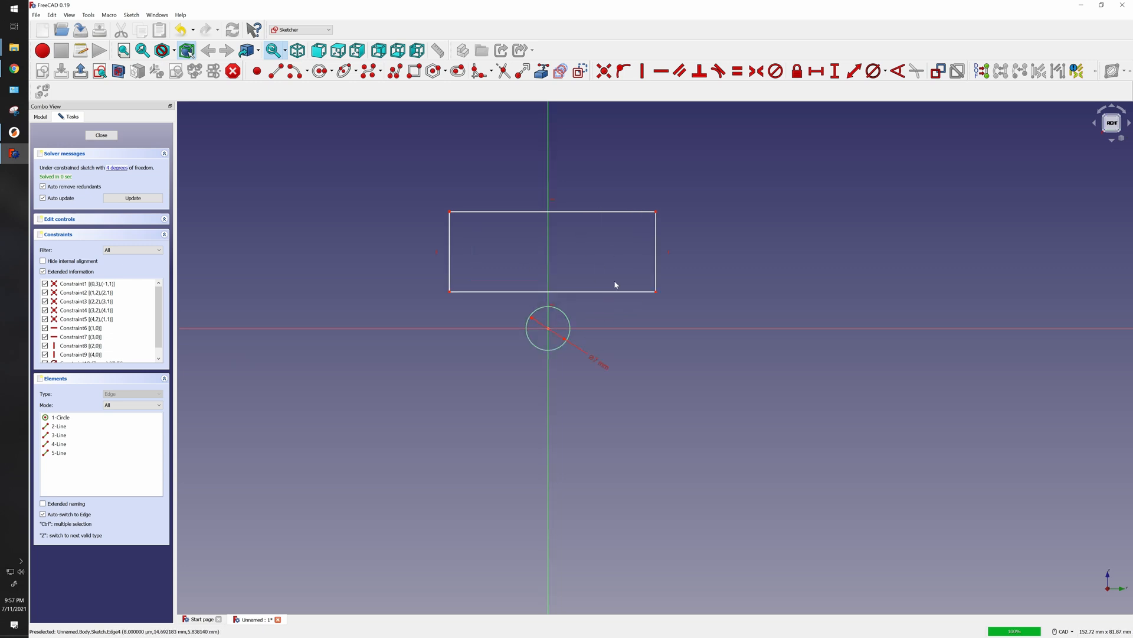
{"action": "left_click", "coordinate": [756, 73]}
{"action": "left_click", "coordinate": [657, 211]}
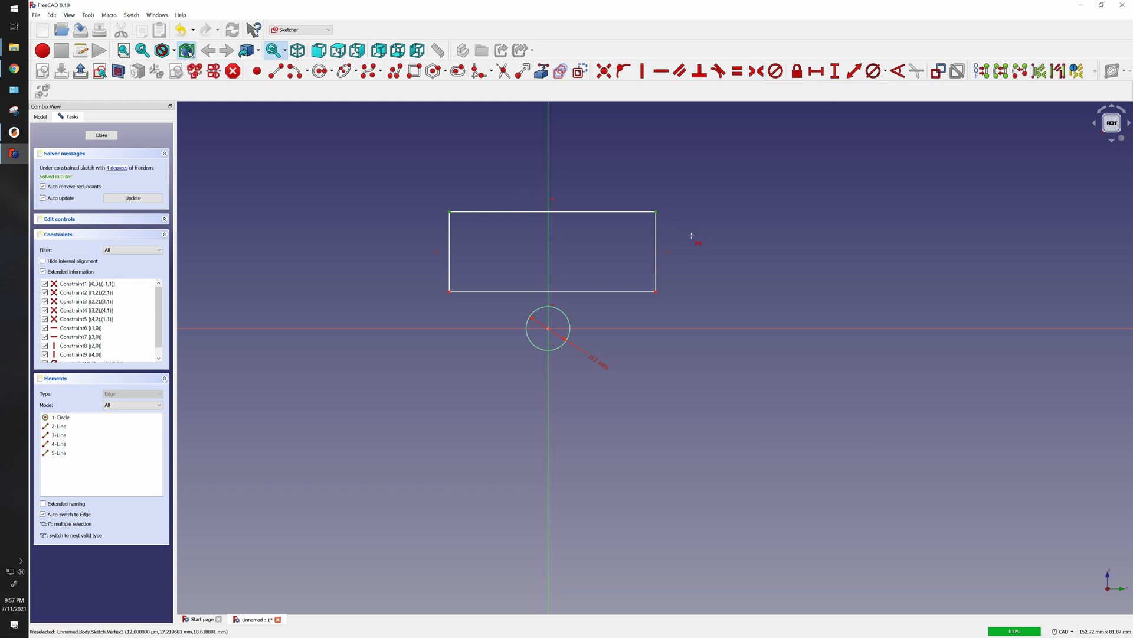
{"action": "left_click", "coordinate": [551, 249]}
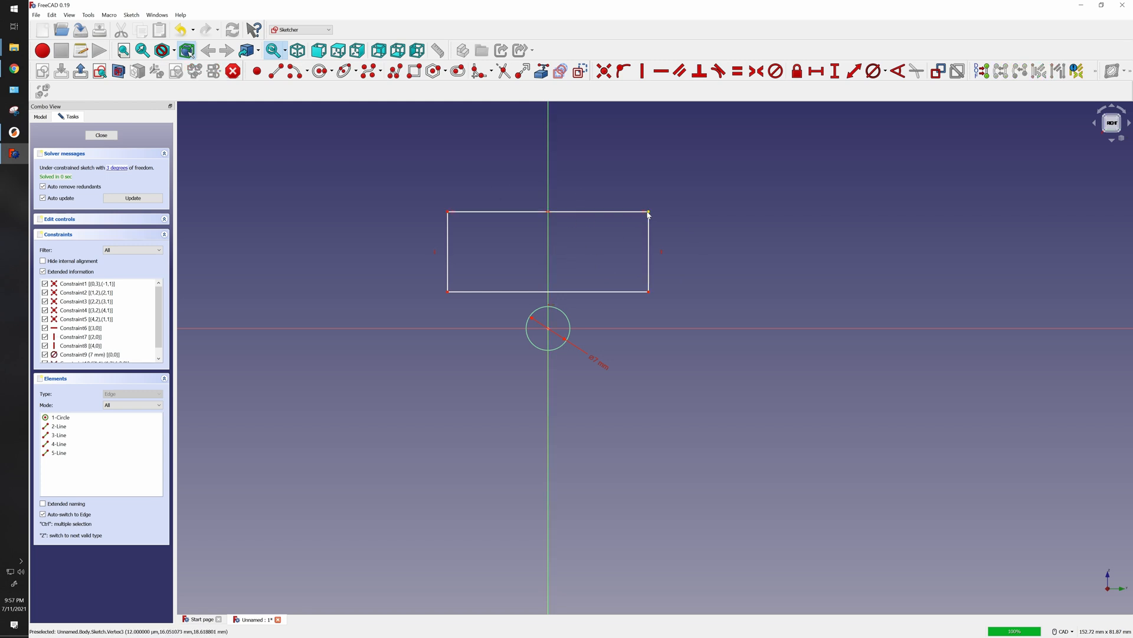
Constrain the rectangle to a width of 7.84 mm and a height of 2.18 mm
{"action": "mouse_move", "coordinate": [649, 212]}
{"action": "left_mouse_down"}
{"action": "mouse_move", "coordinate": [607, 214]}
{"action": "mouse_move", "coordinate": [663, 215]}
{"action": "mouse_move", "coordinate": [649, 218]}
{"action": "left_mouse_up"}
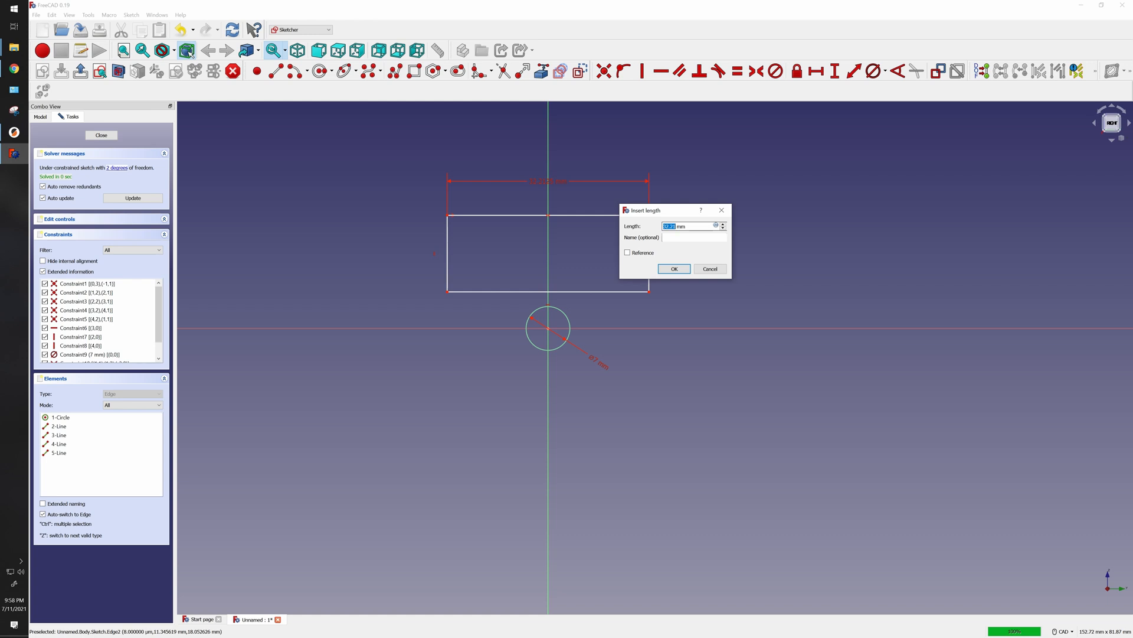
{"action": "type", "text": "7.84"}
{"action": "key", "text": "Return"}
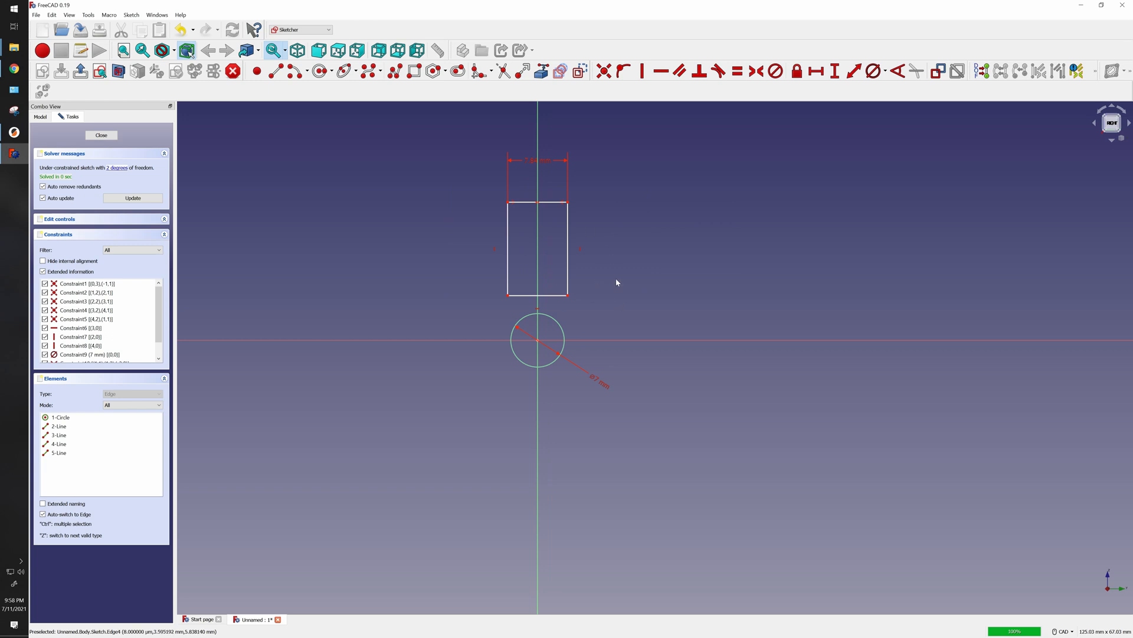
{"action": "left_click", "coordinate": [836, 71]}
{"action": "left_click", "coordinate": [569, 261]}
{"action": "type", "text": "2.18"}
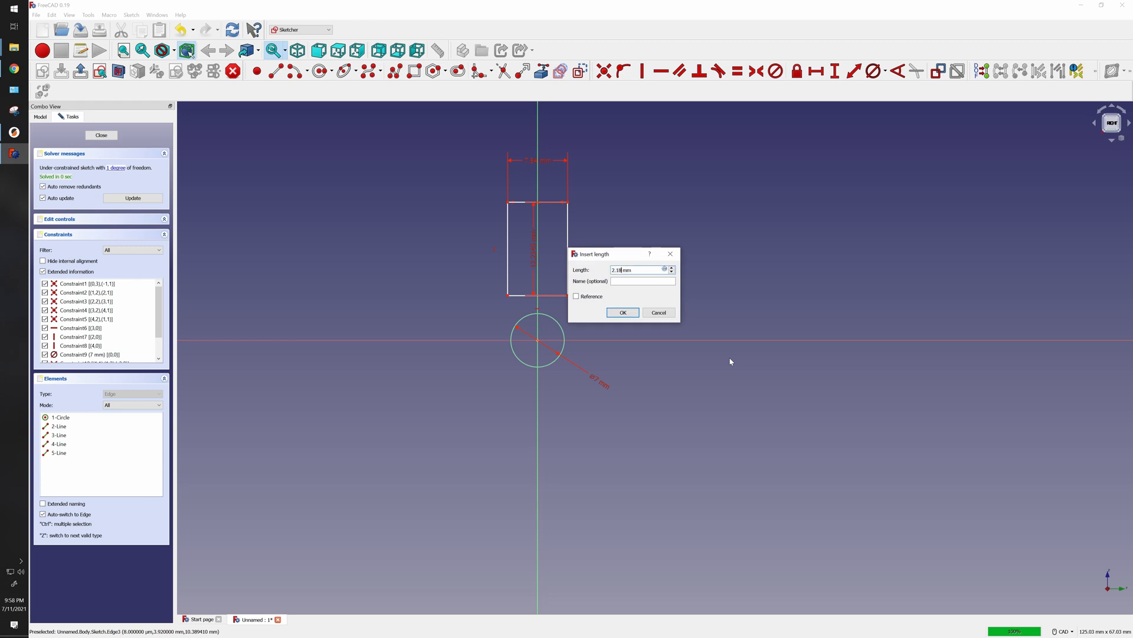
{"action": "key", "text": "Return"}
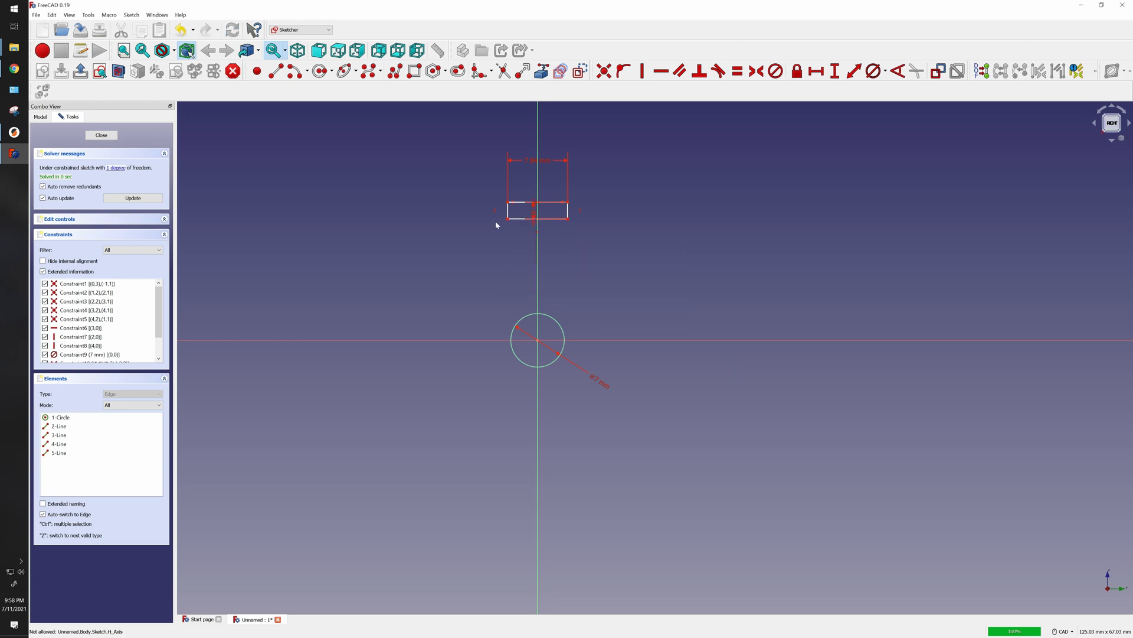
Highlight the sketch elements that still have degrees of freedom and move the rectangle down closer to the circle
{"action": "scroll", "coordinate": [550, 229], "scroll_direction": "up", "scroll_amount": 2}
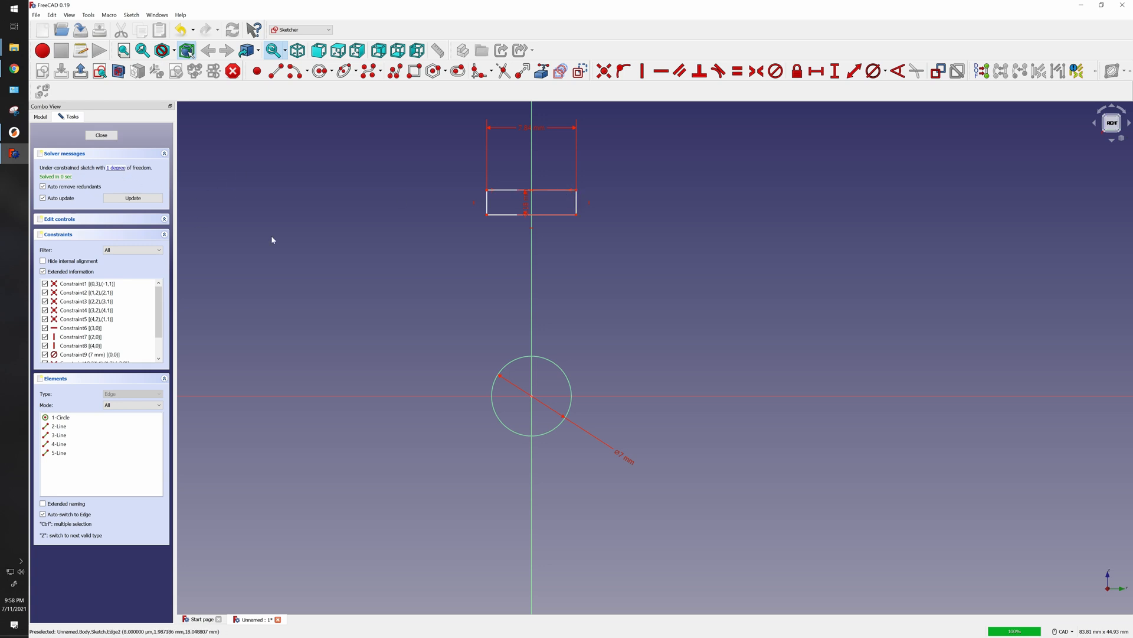
{"action": "left_click", "coordinate": [977, 74]}
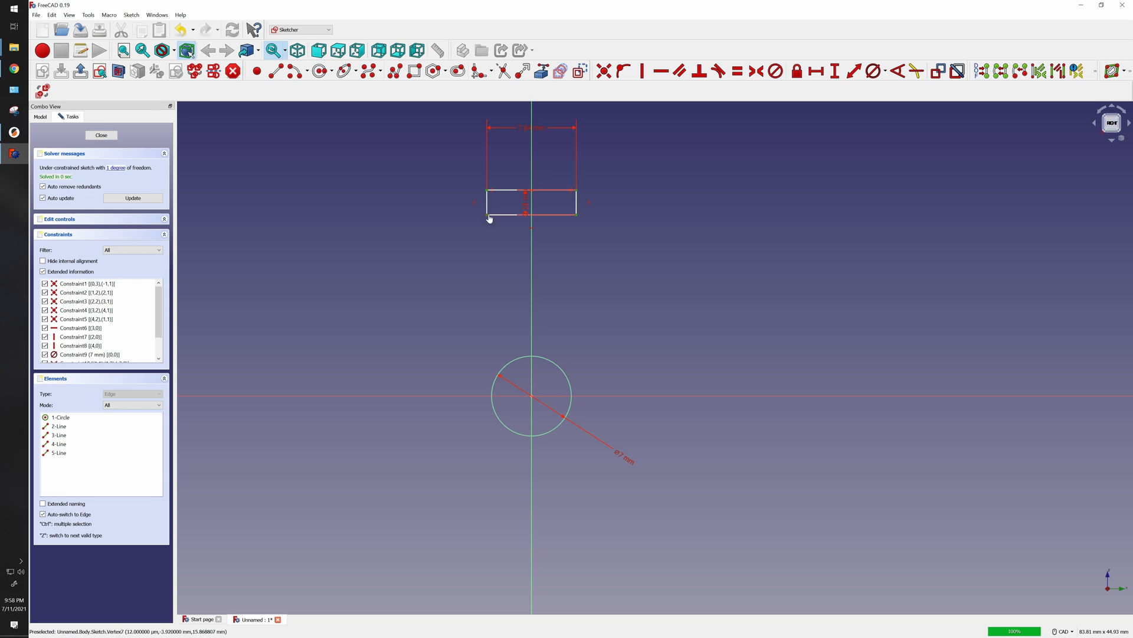
{"action": "left_click_drag", "start_coordinate": [485, 217], "coordinate": [542, 289]}
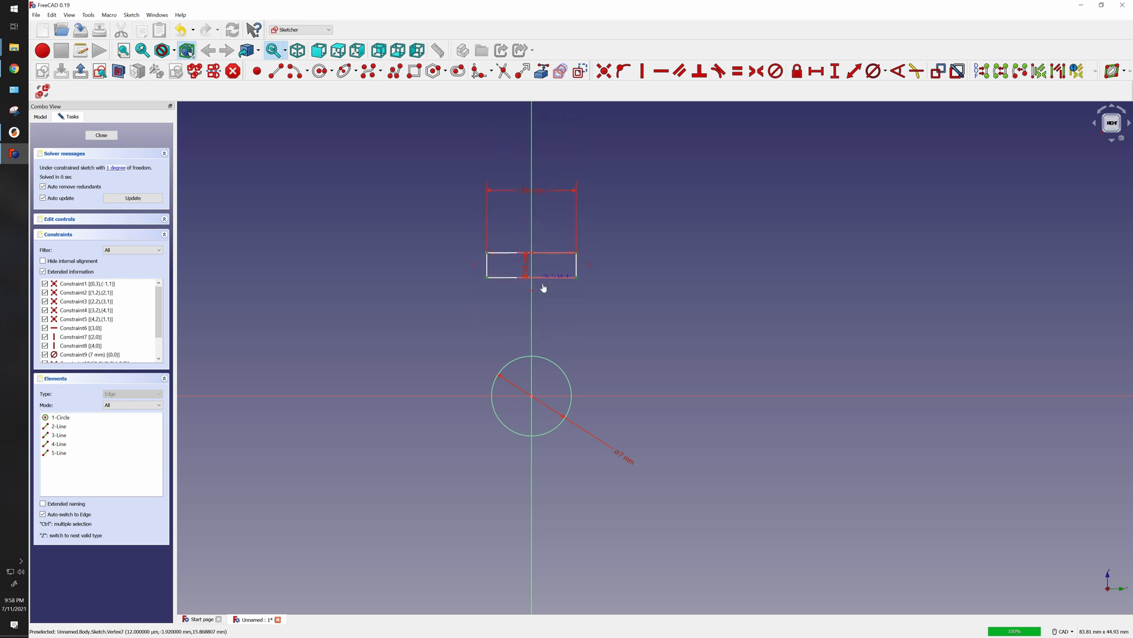
{"action": "left_click", "coordinate": [768, 256]}
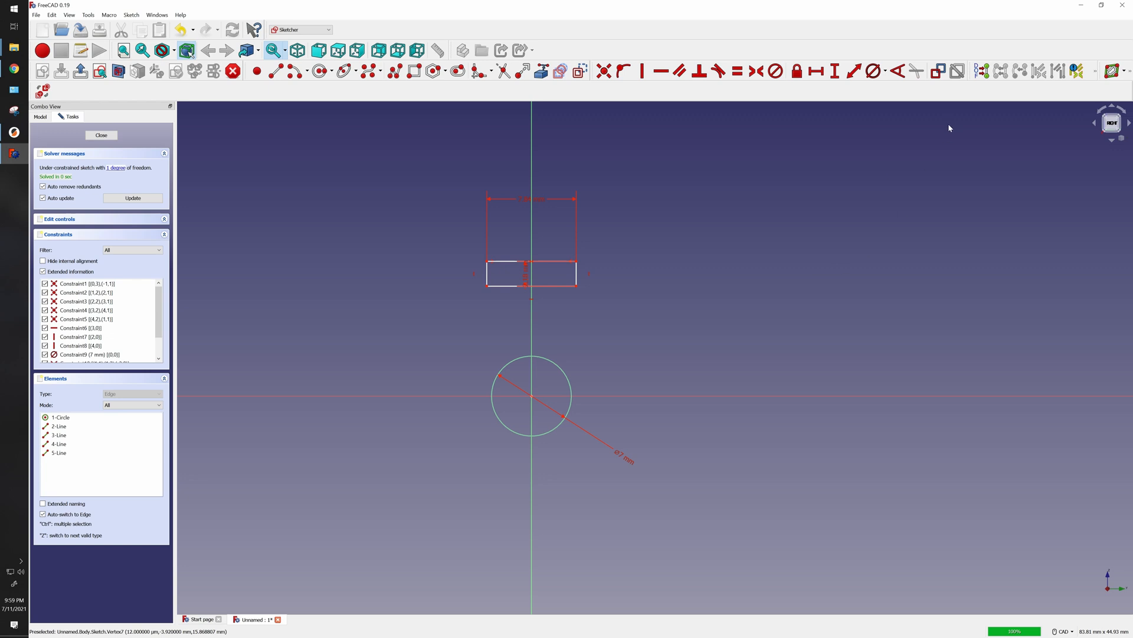
{"action": "left_click", "coordinate": [981, 71]}
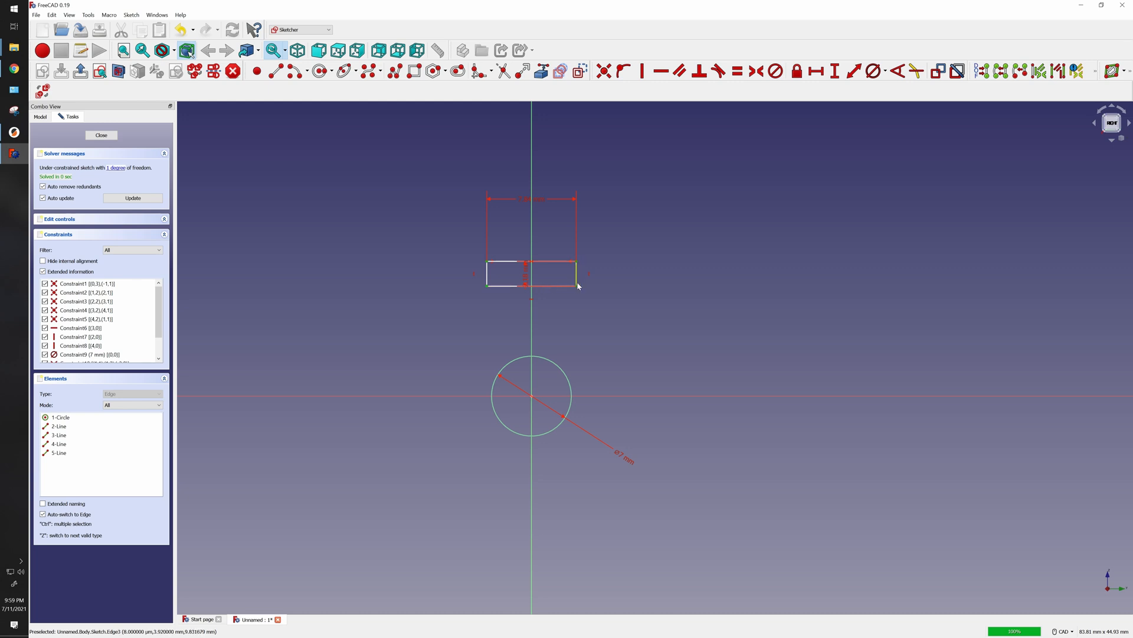
Constrain the vertical distance from the origin to the rectangle's top edge with the formula 7mm / 2 + 1.28mm
{"action": "scroll", "coordinate": [567, 268], "scroll_direction": "up", "scroll_amount": 1}
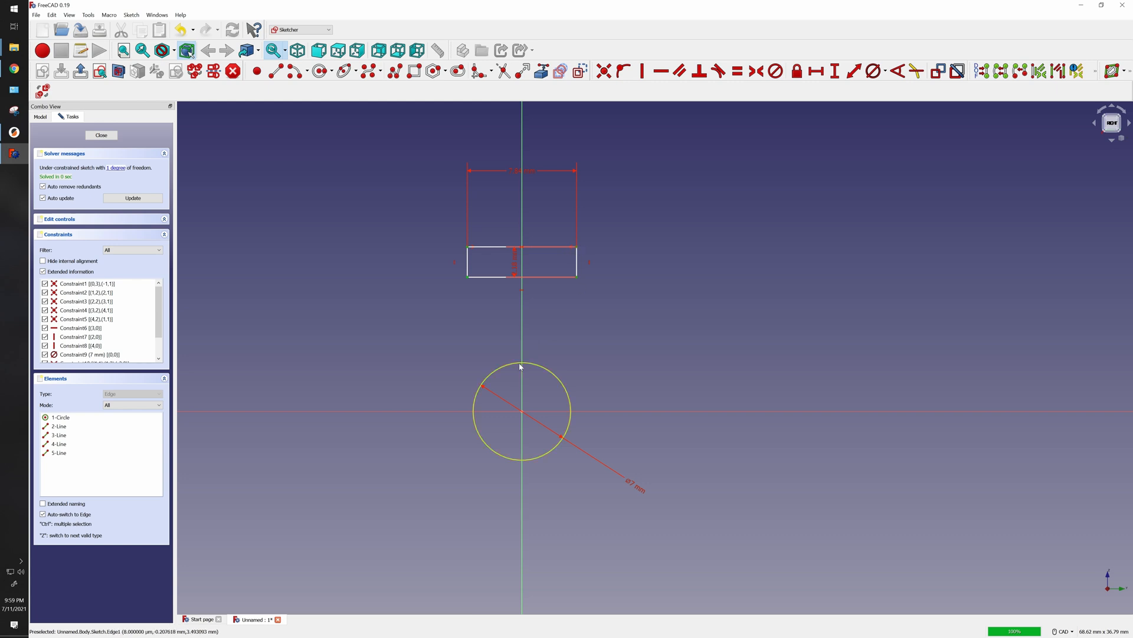
{"action": "left_click", "coordinate": [835, 71]}
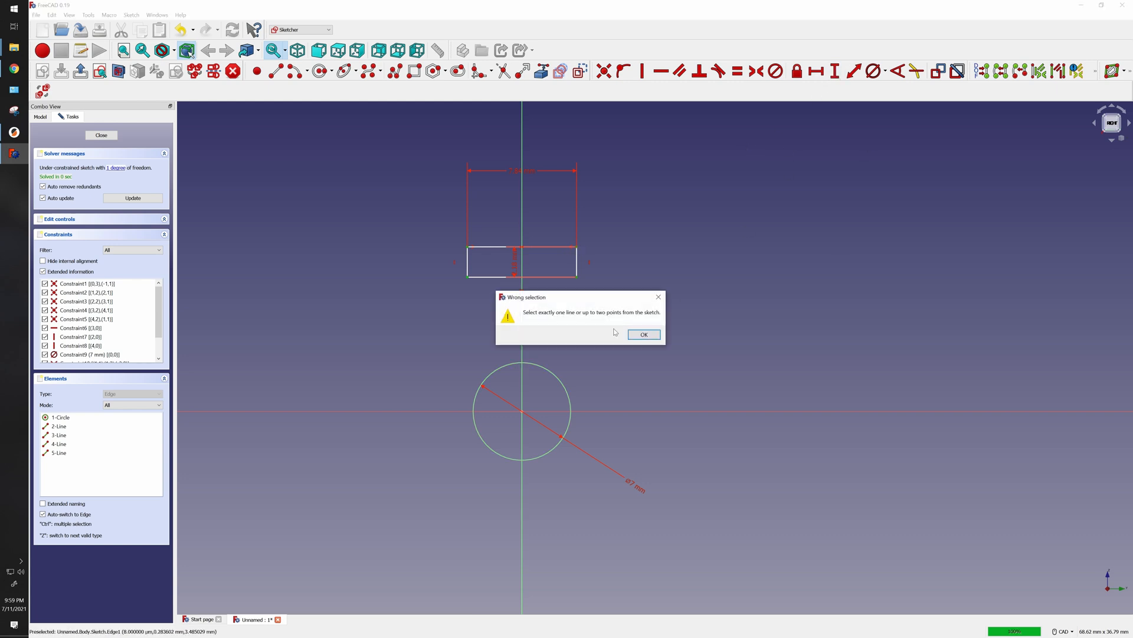
{"action": "left_click", "coordinate": [659, 298]}
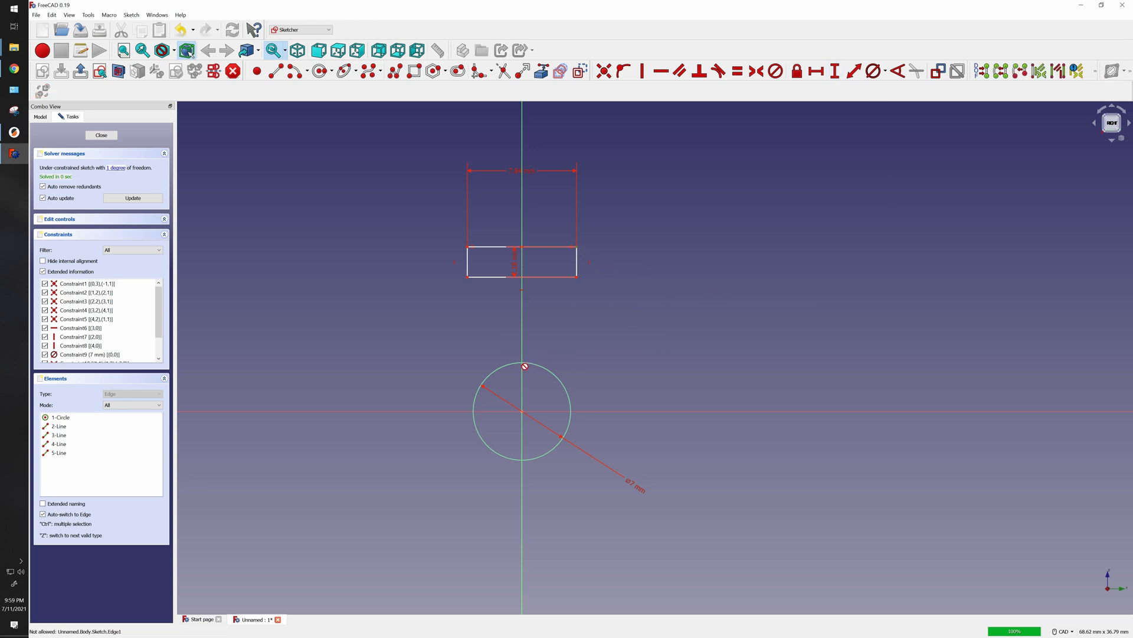
{"action": "left_click", "coordinate": [522, 411]}
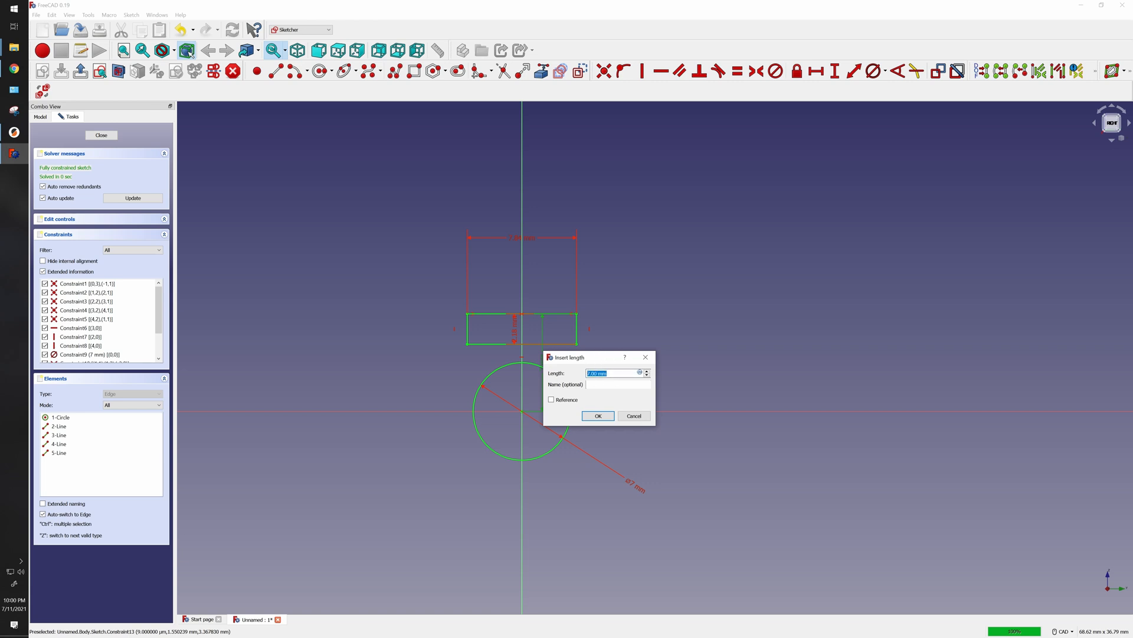
{"action": "left_click", "coordinate": [640, 373]}
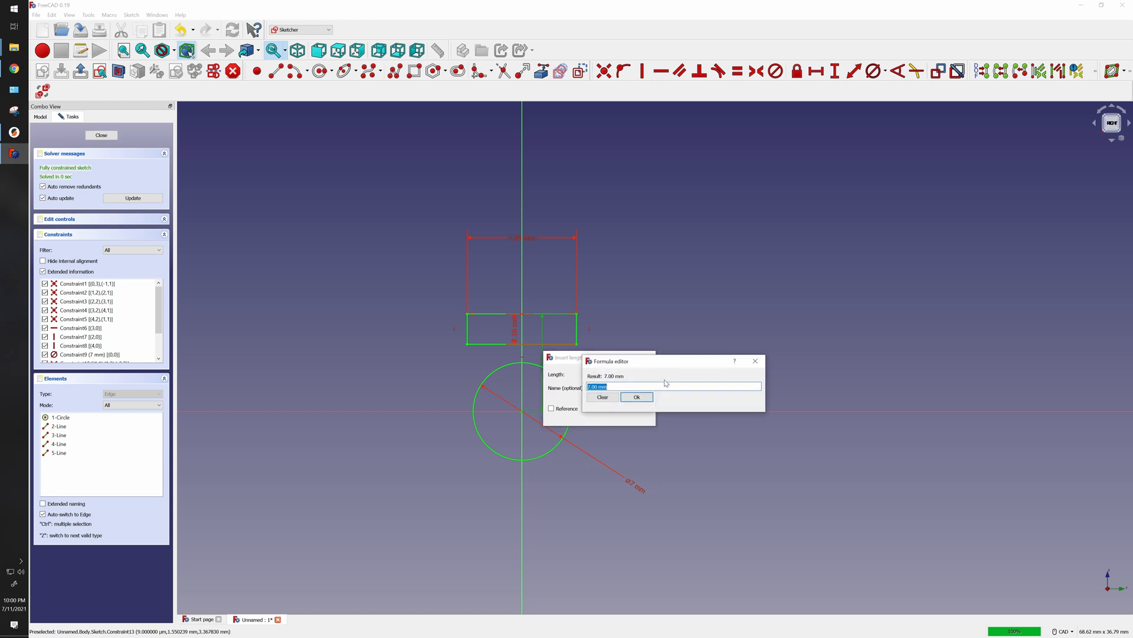
{"action": "key", "text": "ctrl+a"}
{"action": "type", "text": "7mm /2 + "}
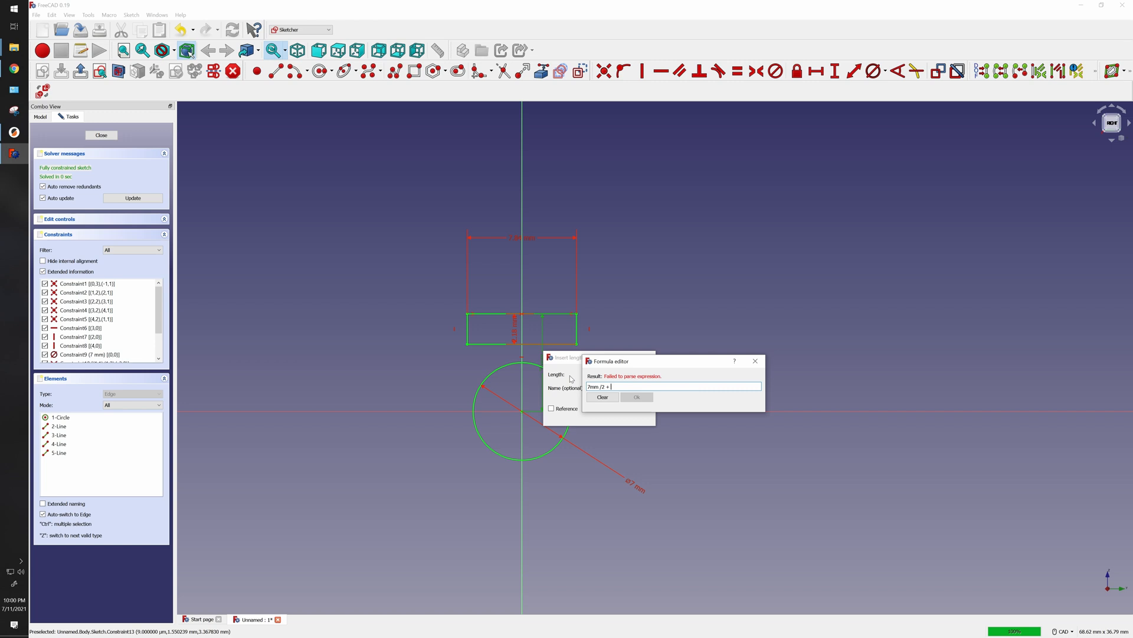
{"action": "type", "text": "1.2"}
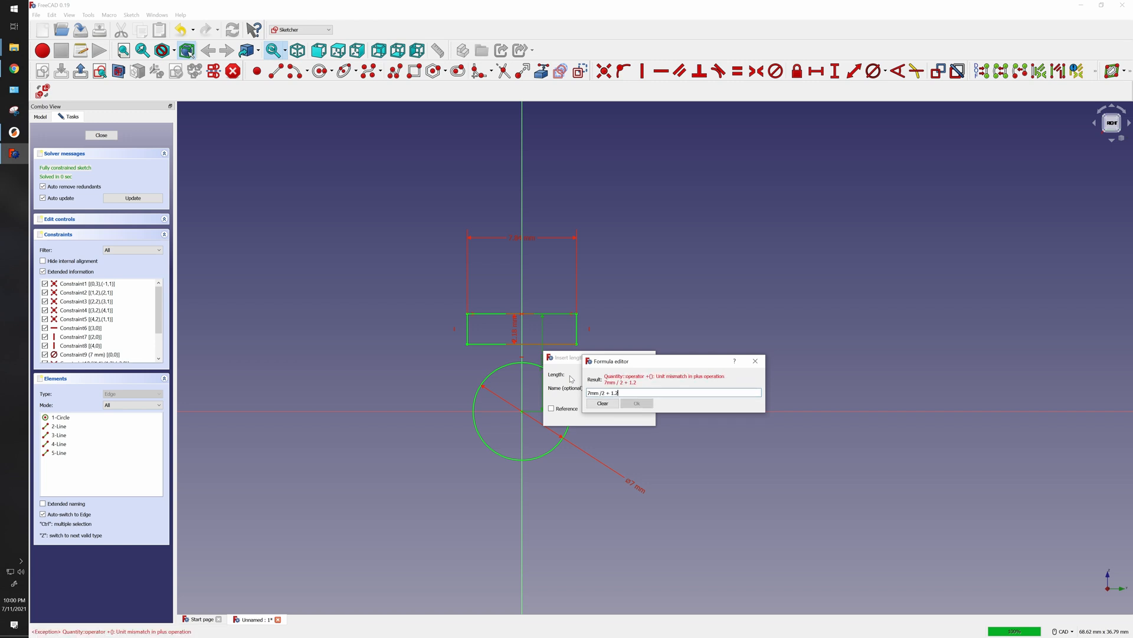
{"action": "type", "text": "8mm"}
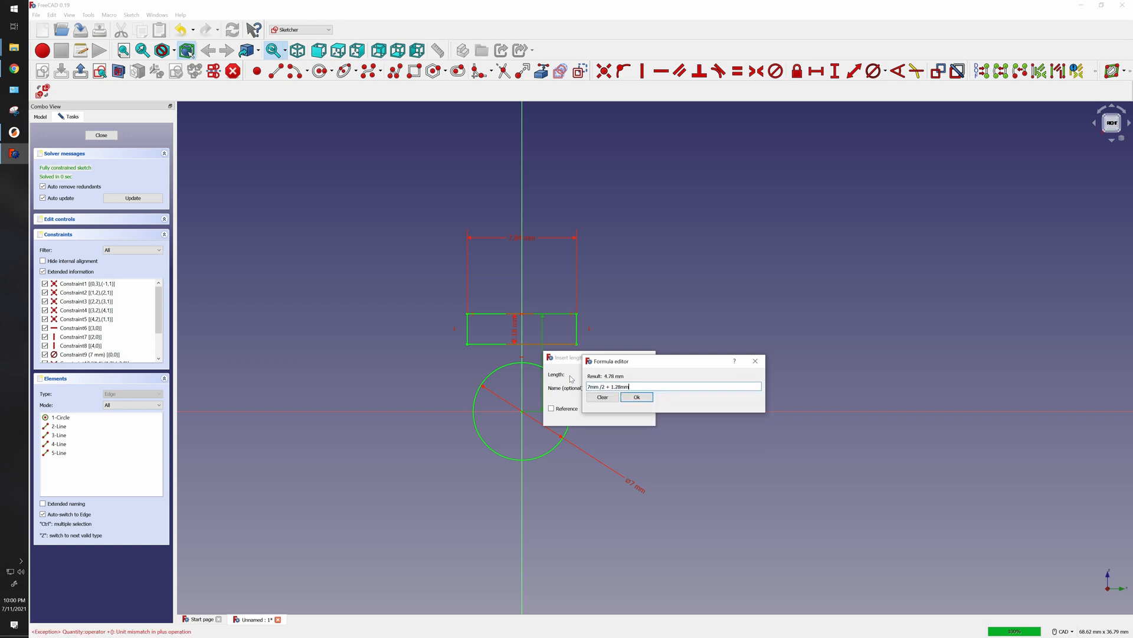
{"action": "left_click", "coordinate": [637, 398]}
{"action": "left_click", "coordinate": [601, 417]}
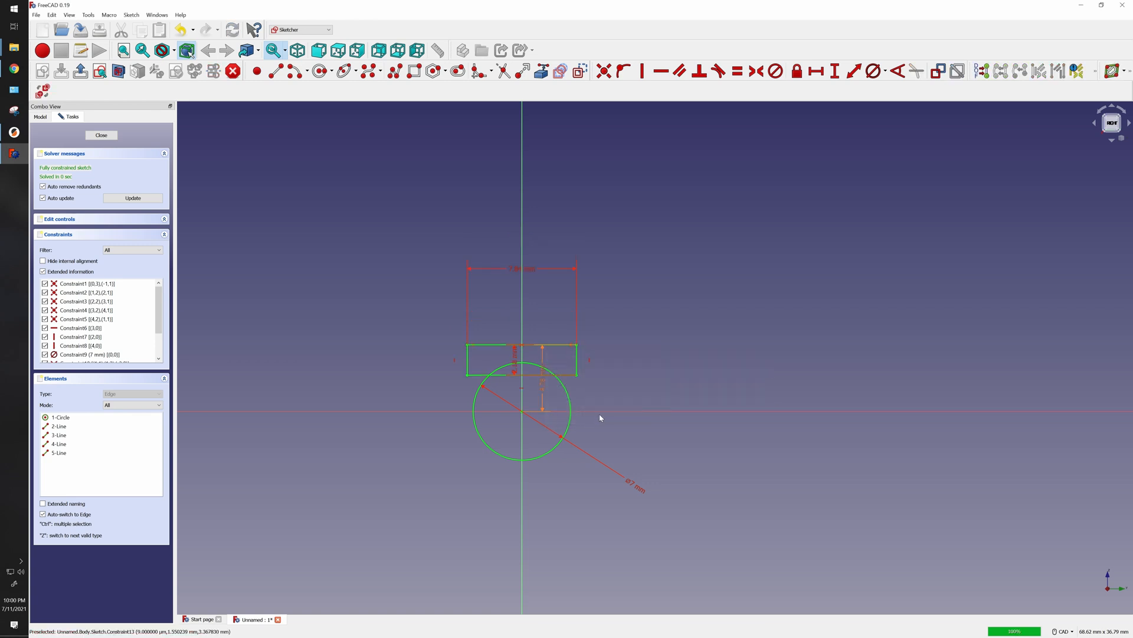
Move the rectangle's height dimension and the origin-to-top-edge dimension out to the right of the profile
{"action": "scroll", "coordinate": [523, 397], "scroll_direction": "up", "scroll_amount": 3}
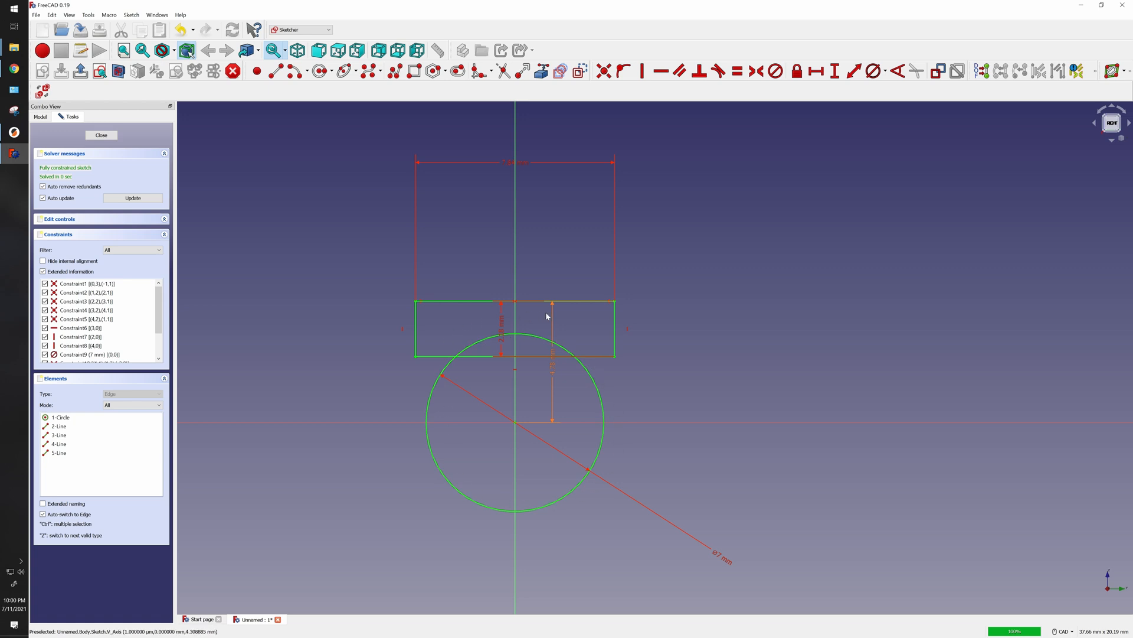
{"action": "left_click_drag", "start_coordinate": [504, 313], "coordinate": [706, 342]}
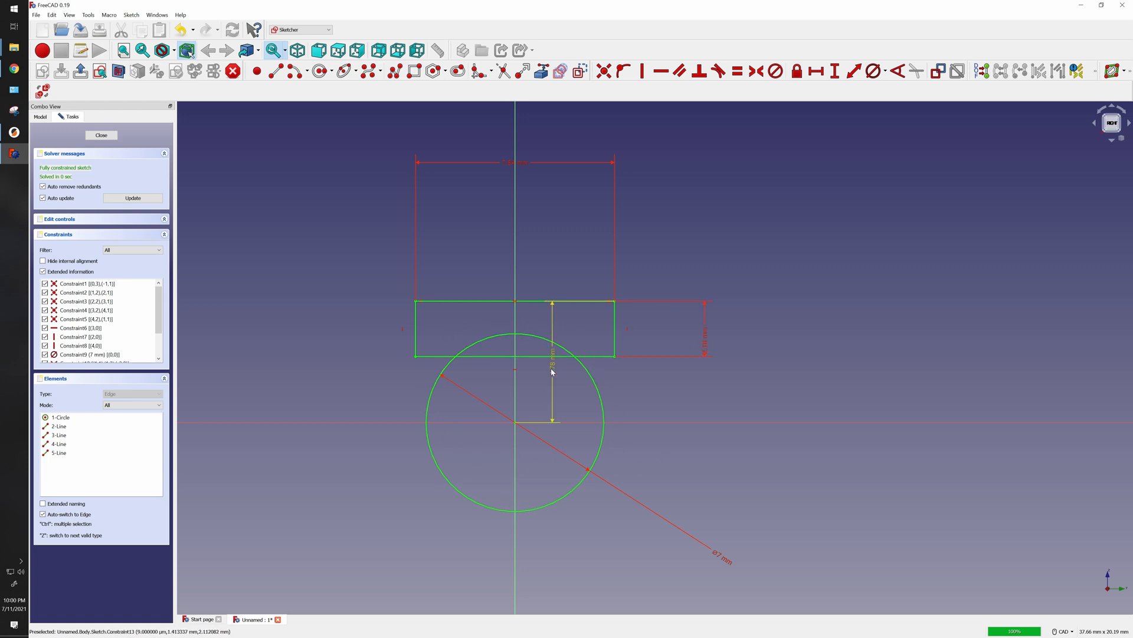
{"action": "left_click_drag", "start_coordinate": [552, 371], "coordinate": [773, 378]}
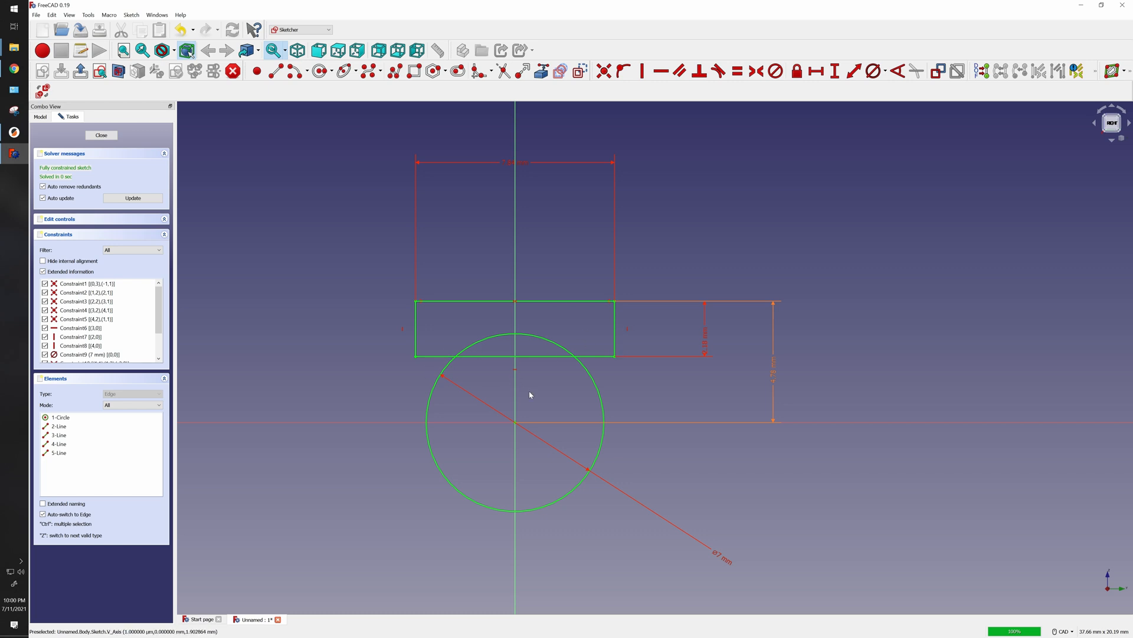
Trim the rectangle's lower edge inside the circle and the circle's arc inside the rectangle, and finish the sketch
{"action": "left_click", "coordinate": [504, 71]}
{"action": "left_click", "coordinate": [543, 359]}
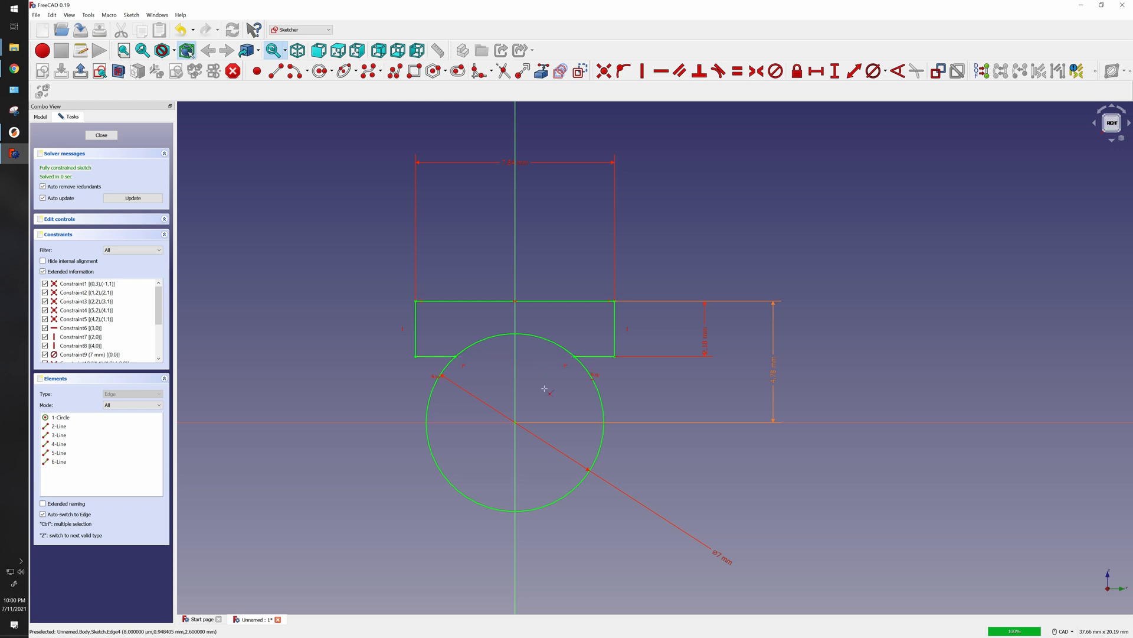
{"action": "left_click", "coordinate": [554, 345]}
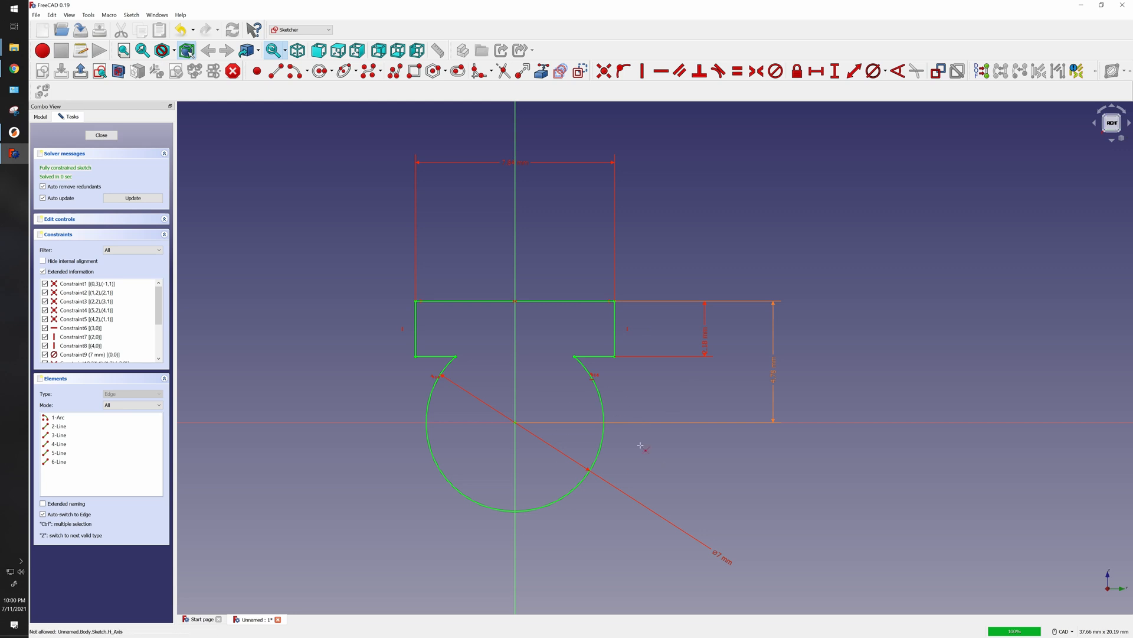
{"action": "scroll", "coordinate": [629, 439], "scroll_direction": "down", "scroll_amount": 2}
{"action": "mouse_move", "coordinate": [758, 455]}
{"action": "middle_mouse_down"}
{"action": "mouse_move", "coordinate": [676, 303]}
{"action": "mouse_move", "coordinate": [693, 323]}
{"action": "middle_mouse_up"}
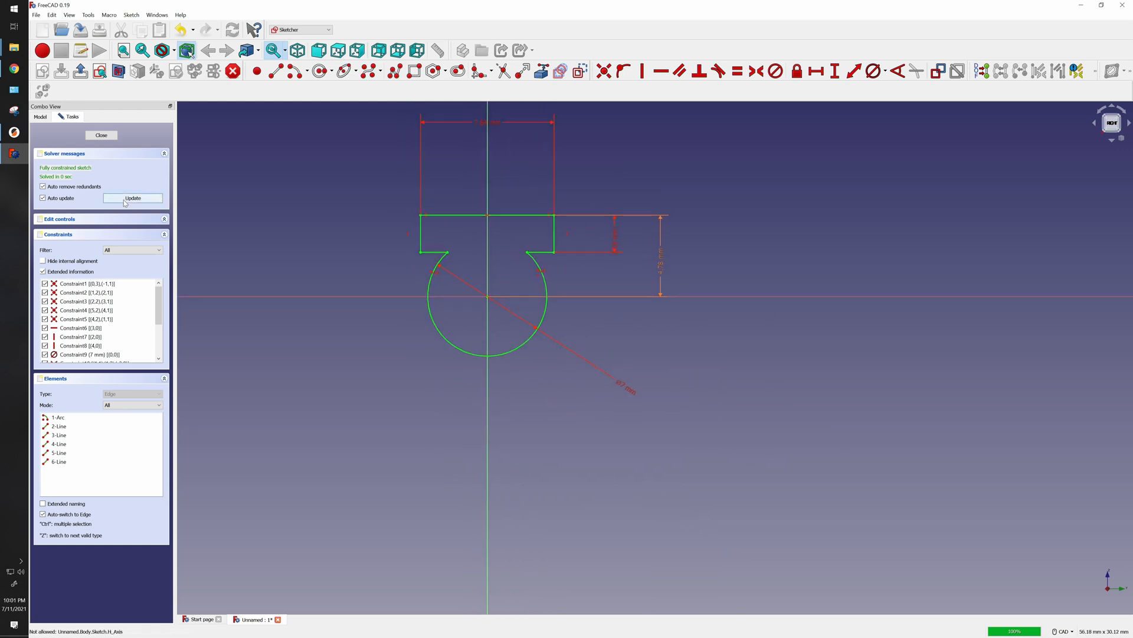
{"action": "left_click", "coordinate": [101, 135]}
Pad the profile symmetrically to its plane with a length of 14.2 mm
{"action": "middle_click_drag", "start_coordinate": [607, 387], "coordinate": [540, 316]}
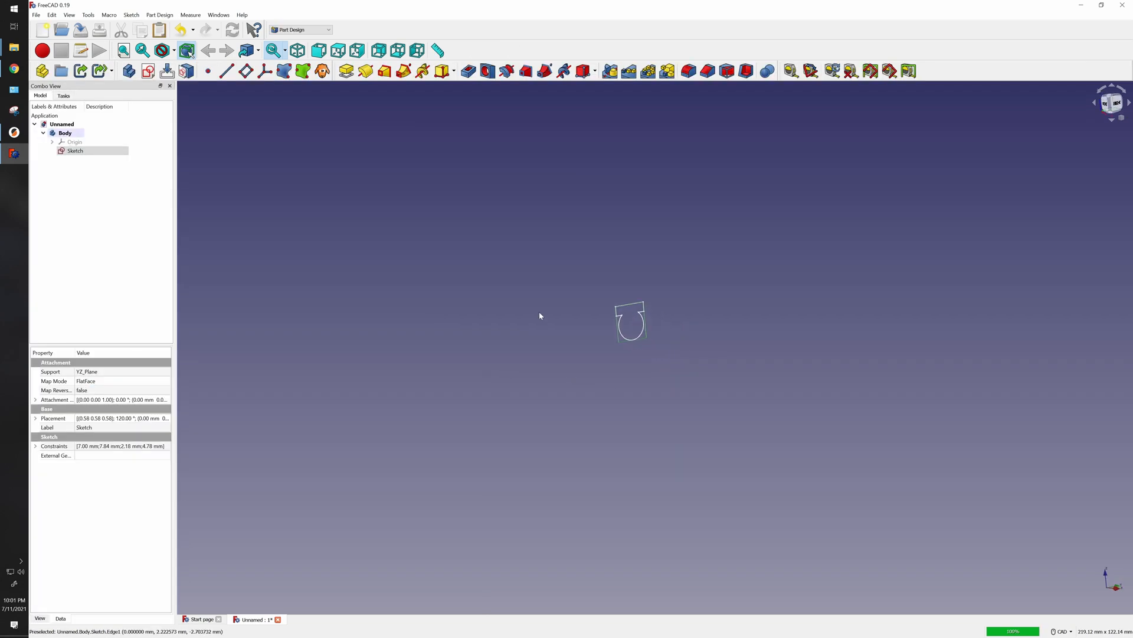
{"action": "left_click", "coordinate": [345, 72]}
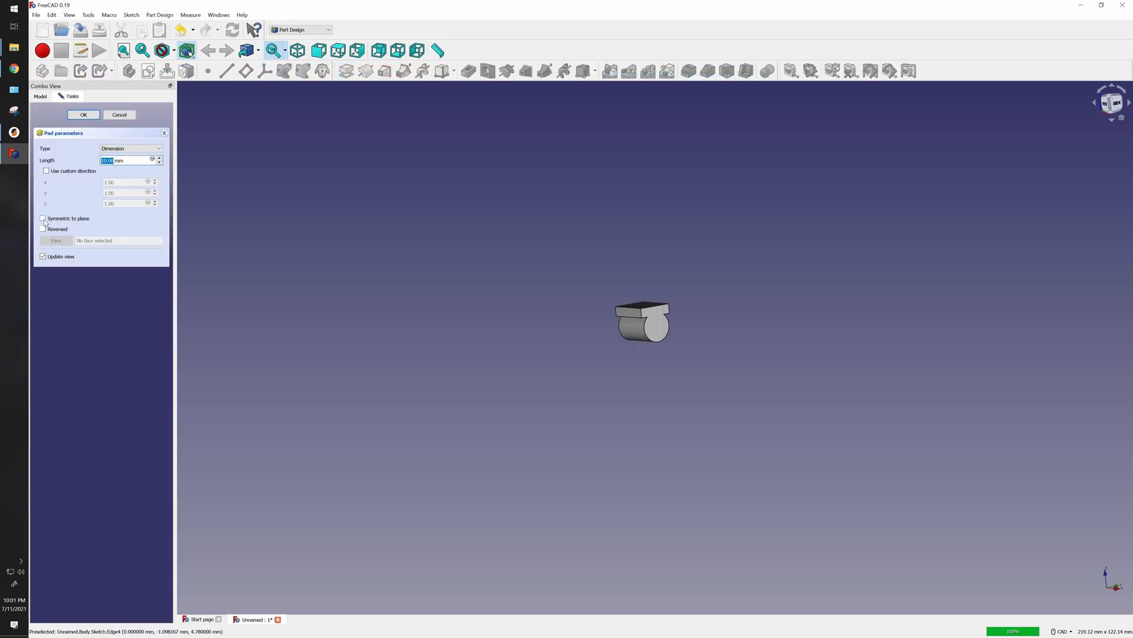
{"action": "left_click", "coordinate": [43, 219]}
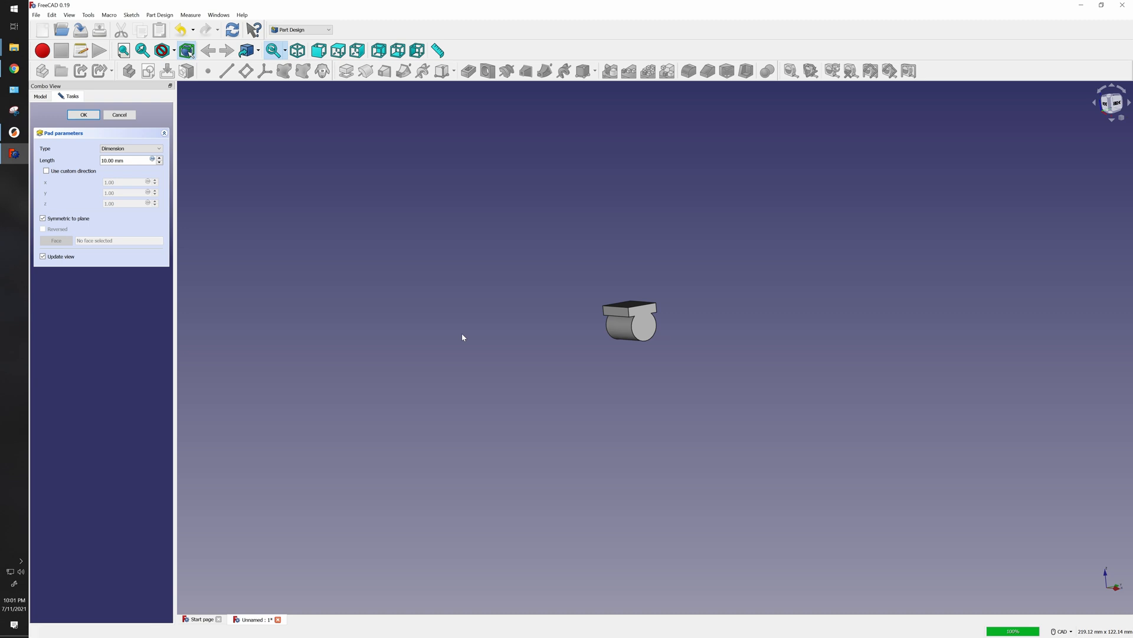
{"action": "type", "text": "15"}
{"action": "key", "text": "Return"}
Start a sketch on the pad's end face and draw a circle about 10.9 mm in diameter centred on the origin
{"action": "middle_click_drag", "start_coordinate": [664, 361], "coordinate": [641, 320]}
{"action": "scroll", "coordinate": [563, 337], "scroll_direction": "up", "scroll_amount": 2}
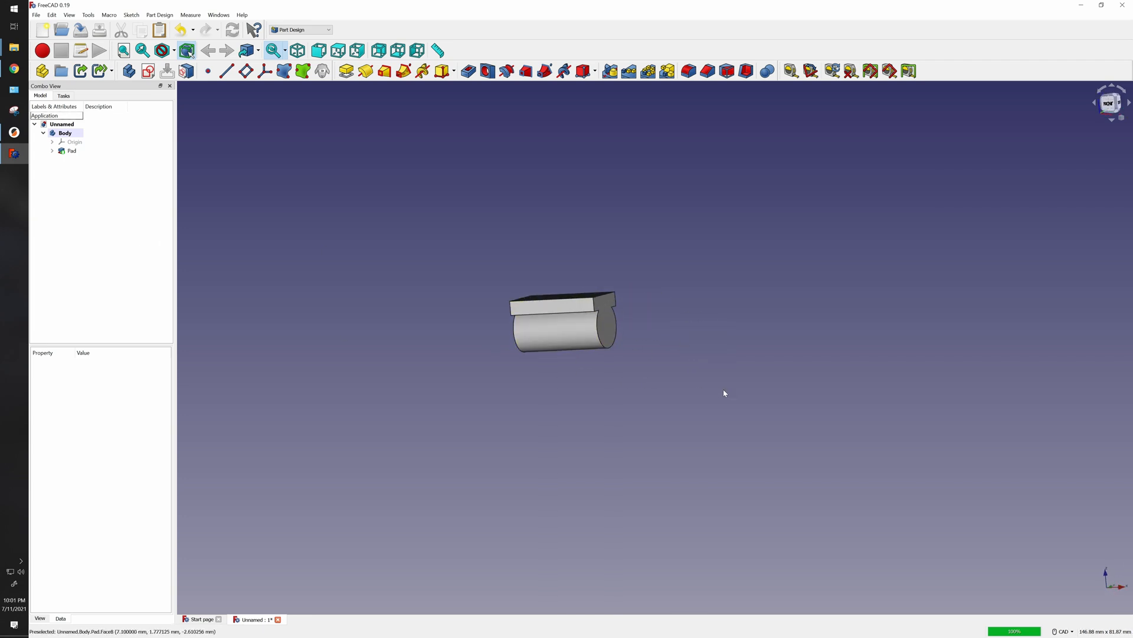
{"action": "scroll", "coordinate": [696, 400], "scroll_direction": "down", "scroll_amount": 1}
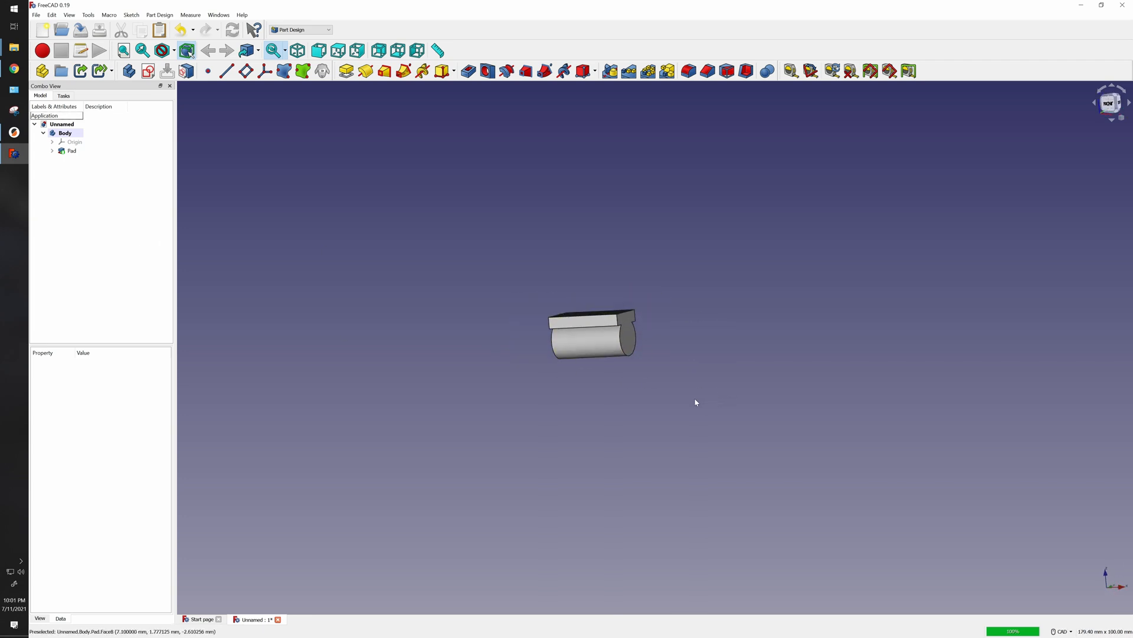
{"action": "left_click", "coordinate": [631, 345]}
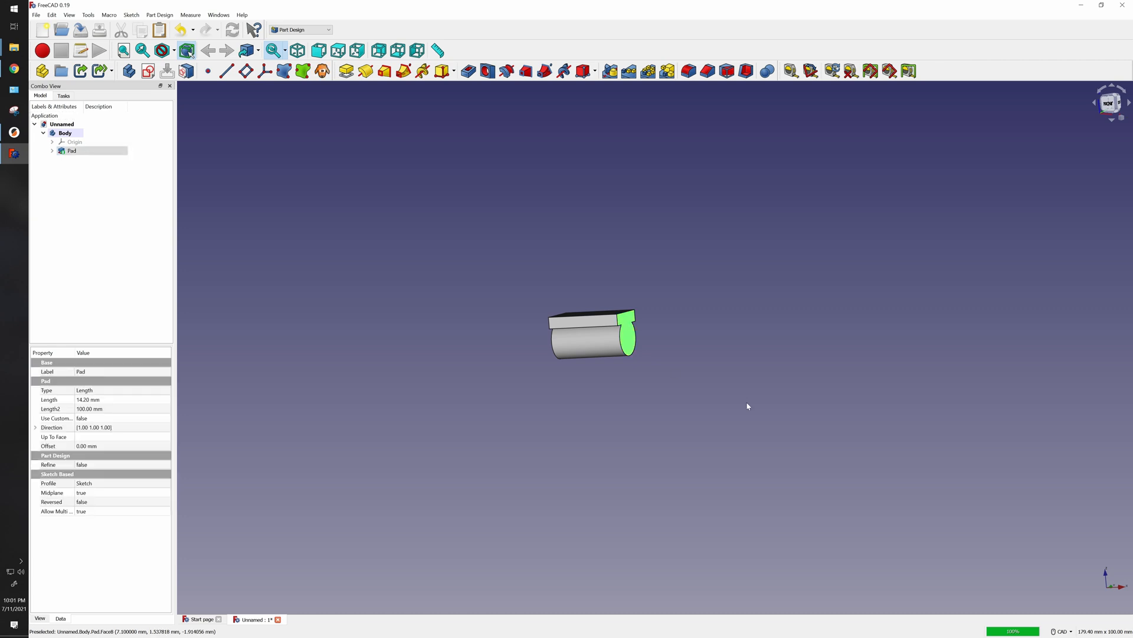
{"action": "left_click", "coordinate": [148, 71]}
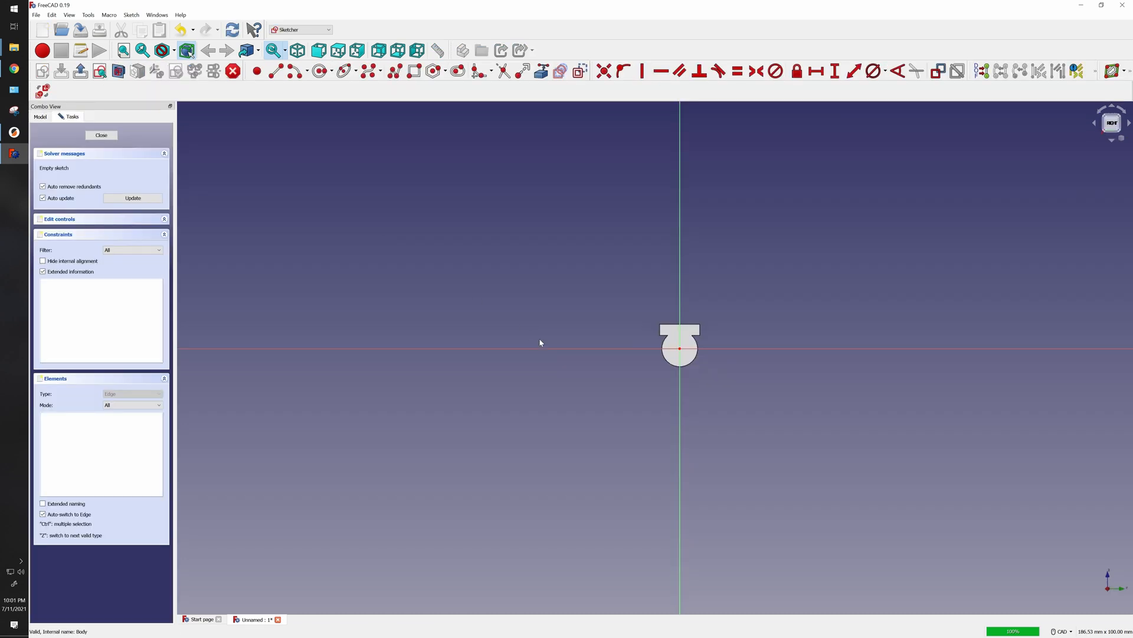
{"action": "scroll", "coordinate": [693, 407], "scroll_direction": "up", "scroll_amount": 2}
{"action": "left_click", "coordinate": [320, 71]}
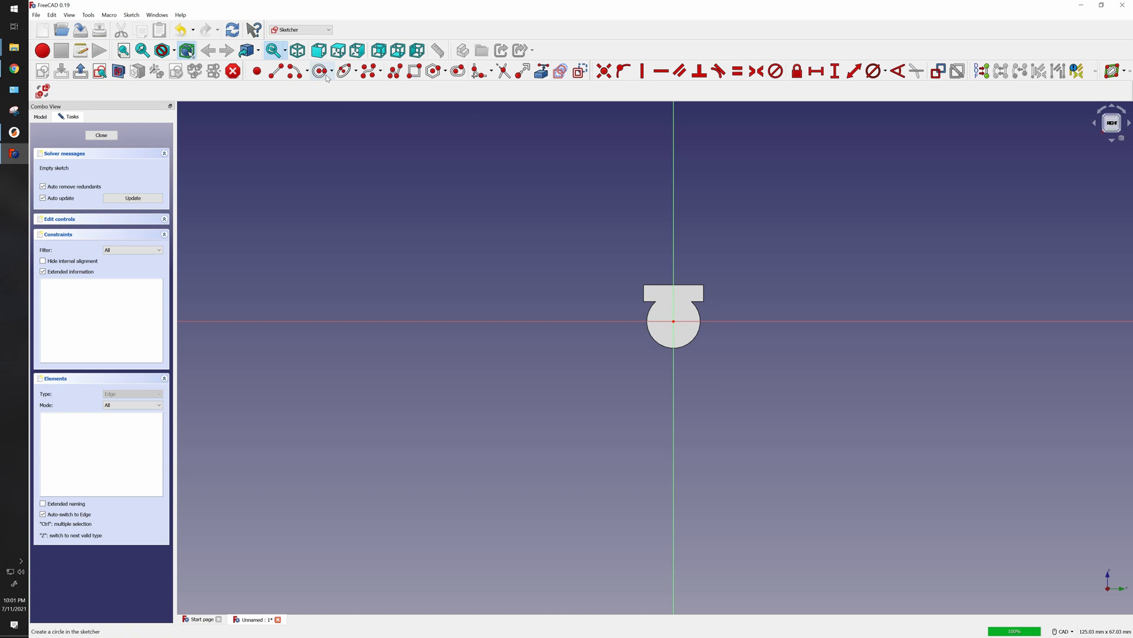
{"action": "left_click", "coordinate": [674, 321]}
{"action": "left_click", "coordinate": [710, 341]}
{"action": "right_click", "coordinate": [836, 307]}
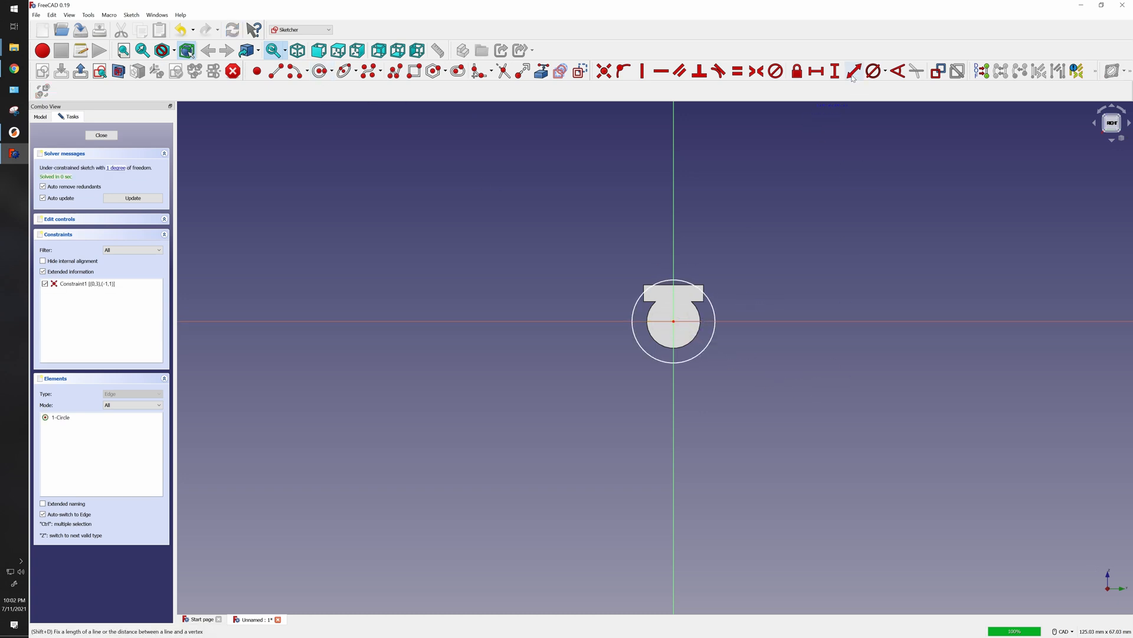
Constrain the new circle's diameter to 7 mm
{"action": "left_click", "coordinate": [715, 338]}
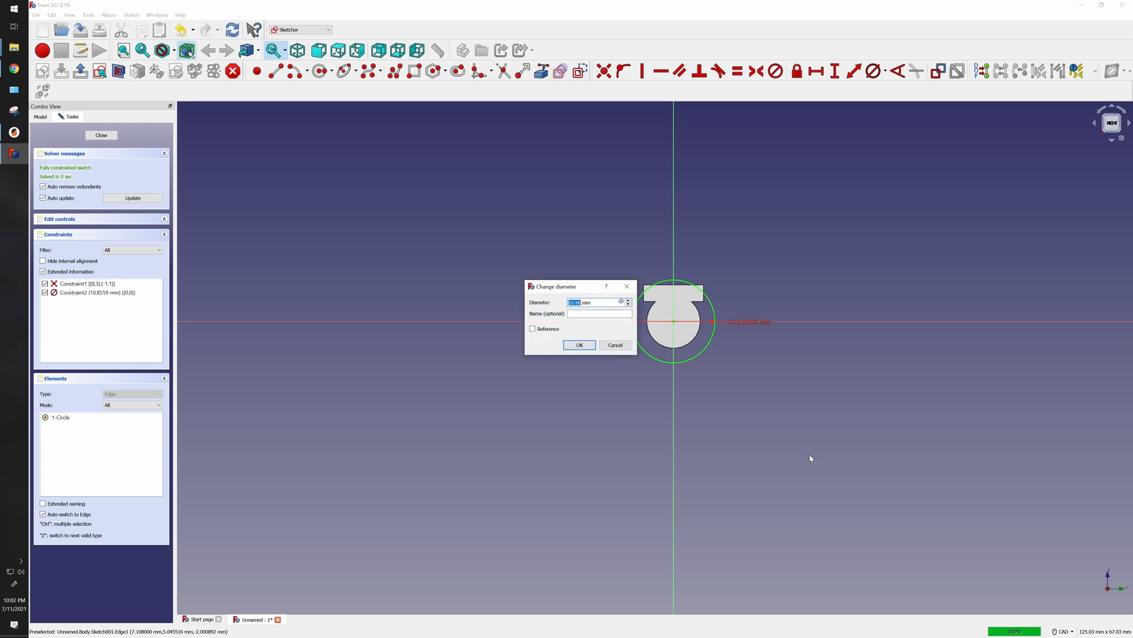
{"action": "type", "text": "7"}
{"action": "key", "text": "Return"}
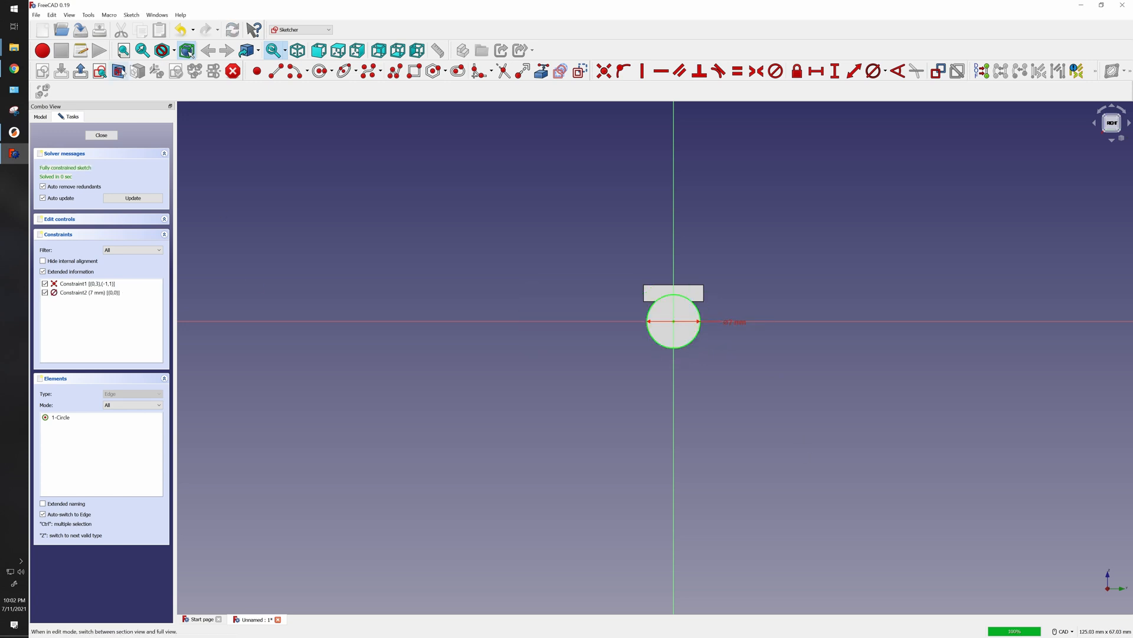
Finish the 7 mm circle sketch, start a pocket from it and enter the length formula 14.2 mm - 1.6 mm
{"action": "left_click", "coordinate": [101, 136]}
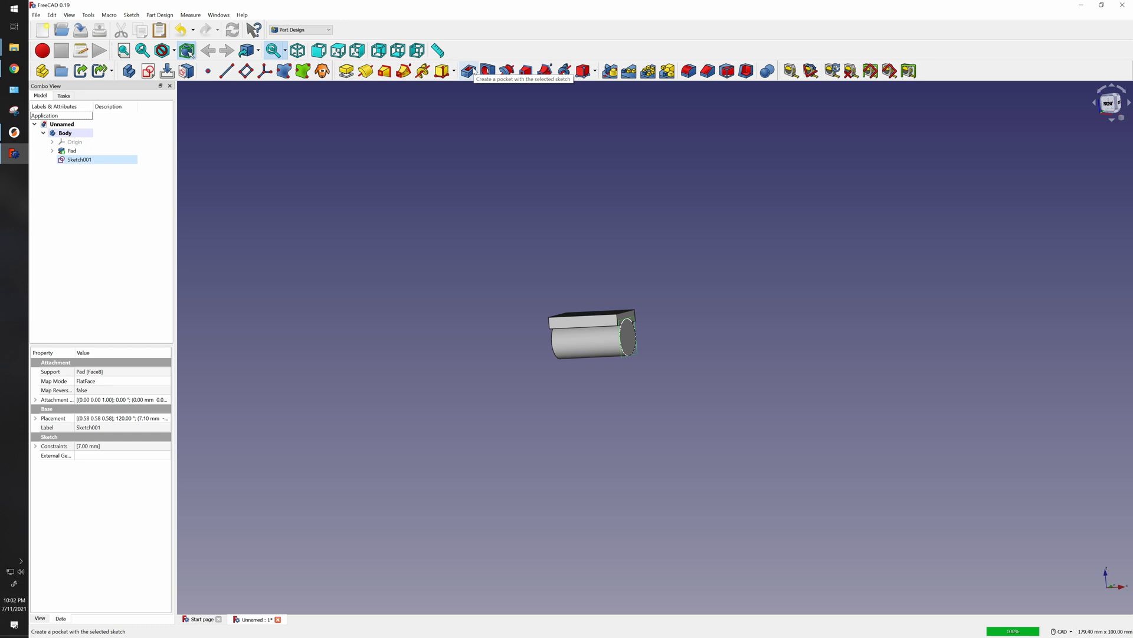
{"action": "left_click", "coordinate": [476, 72]}
{"action": "left_click", "coordinate": [155, 162]}
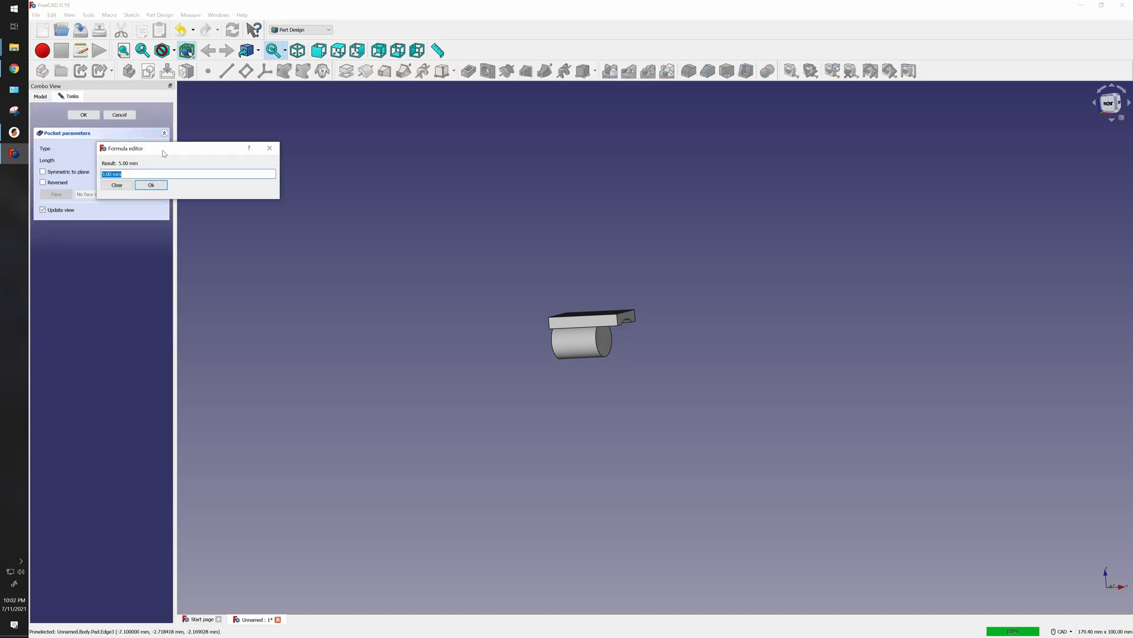
{"action": "left_click_drag", "start_coordinate": [164, 151], "coordinate": [384, 193]}
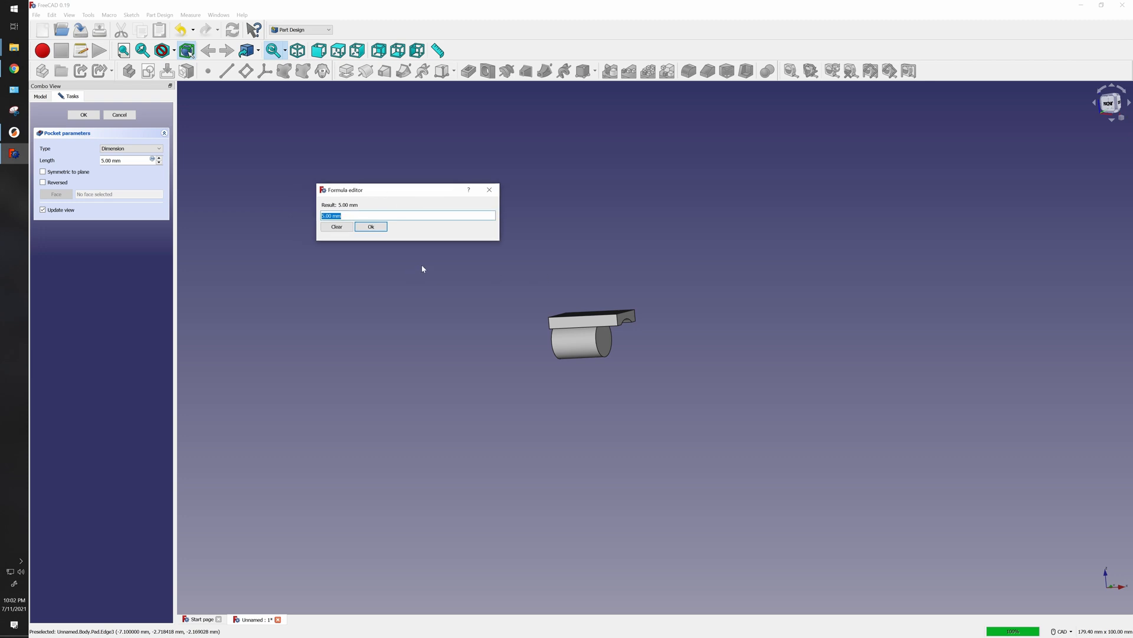
{"action": "type", "text": "14.23"}
{"action": "type", "text": "- 1.6"}
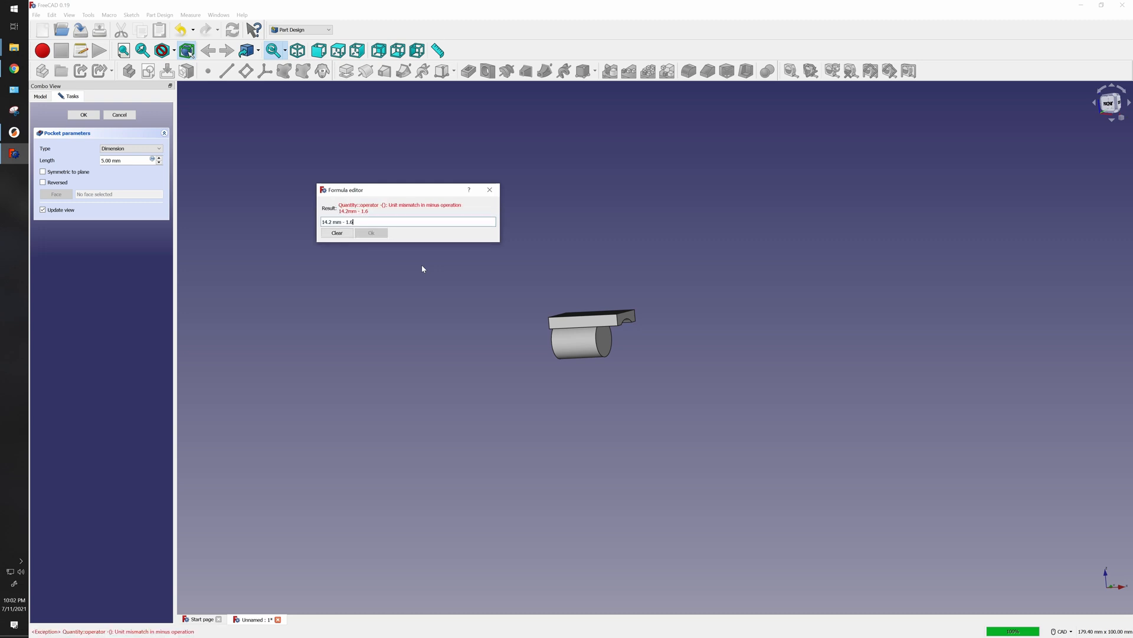
{"action": "type", "text": "mm"}
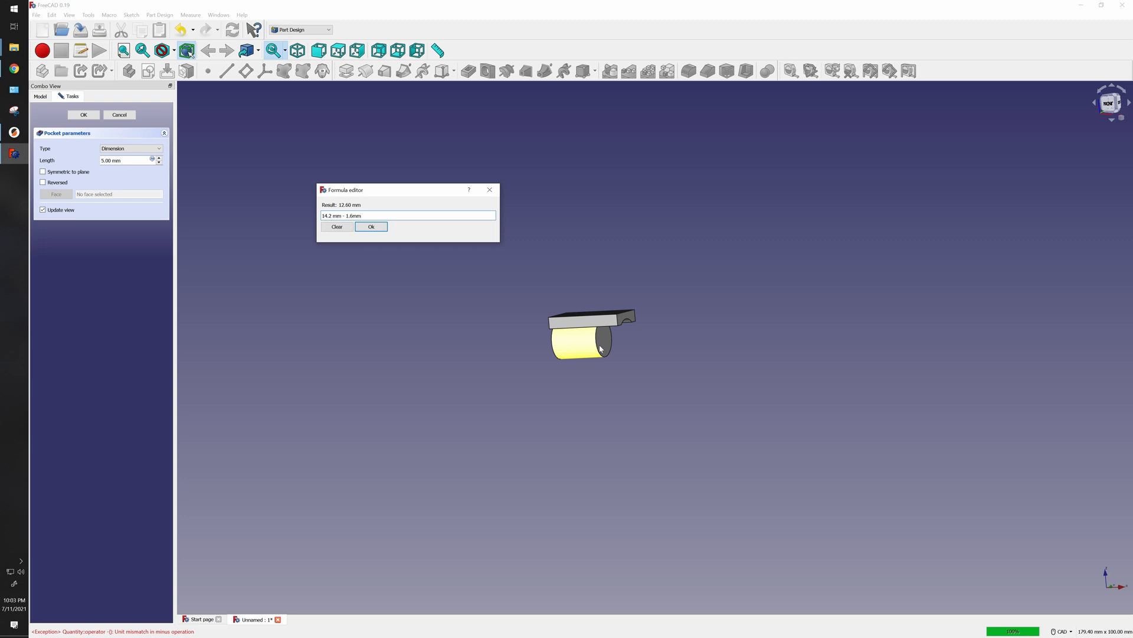
Halve the pocket's length formula to (14.2 mm - 1.6 mm) / 2 and complete the pocket
{"action": "type", "text": " /"}
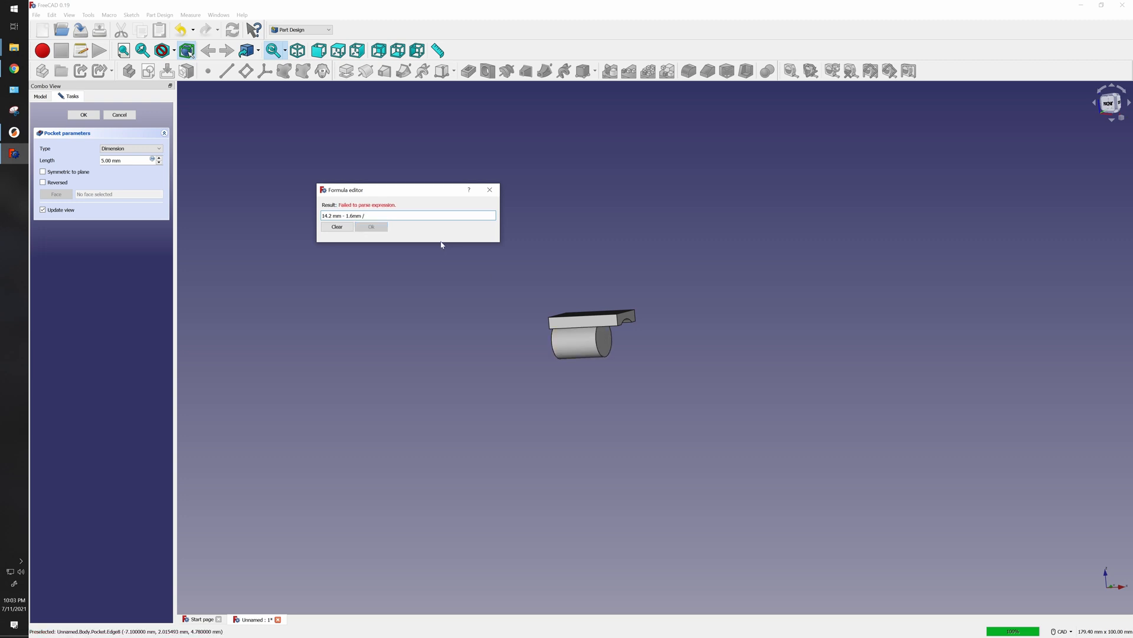
{"action": "type", "text": "2"}
{"action": "key", "text": "Left"}
{"action": "key", "text": "Left"}
{"action": "key", "text": "Left"}
{"action": "type", "text": ")"}
{"action": "key", "text": "Left"}
{"action": "key", "text": "Left"}
{"action": "key", "text": "Left"}
{"action": "key", "text": "Left"}
{"action": "key", "text": "Left"}
{"action": "key", "text": "Left"}
{"action": "key", "text": "Left"}
{"action": "key", "text": "Left"}
{"action": "key", "text": "Left"}
{"action": "key", "text": "Left"}
{"action": "key", "text": "Left"}
{"action": "key", "text": "Left"}
{"action": "type", "text": "("}
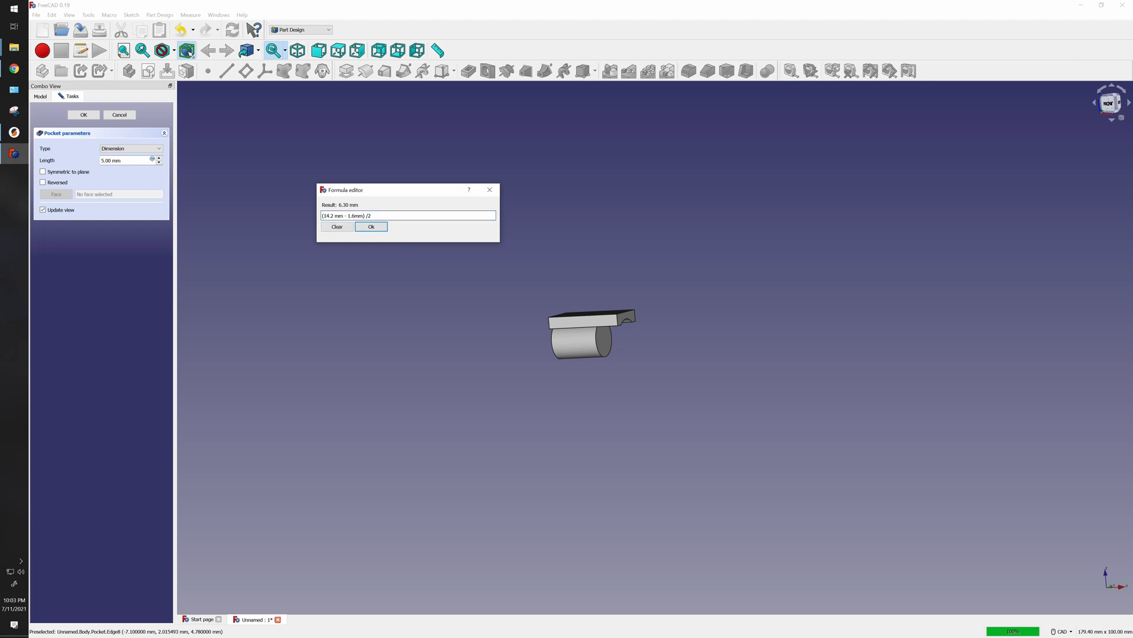
{"action": "left_click", "coordinate": [365, 229]}
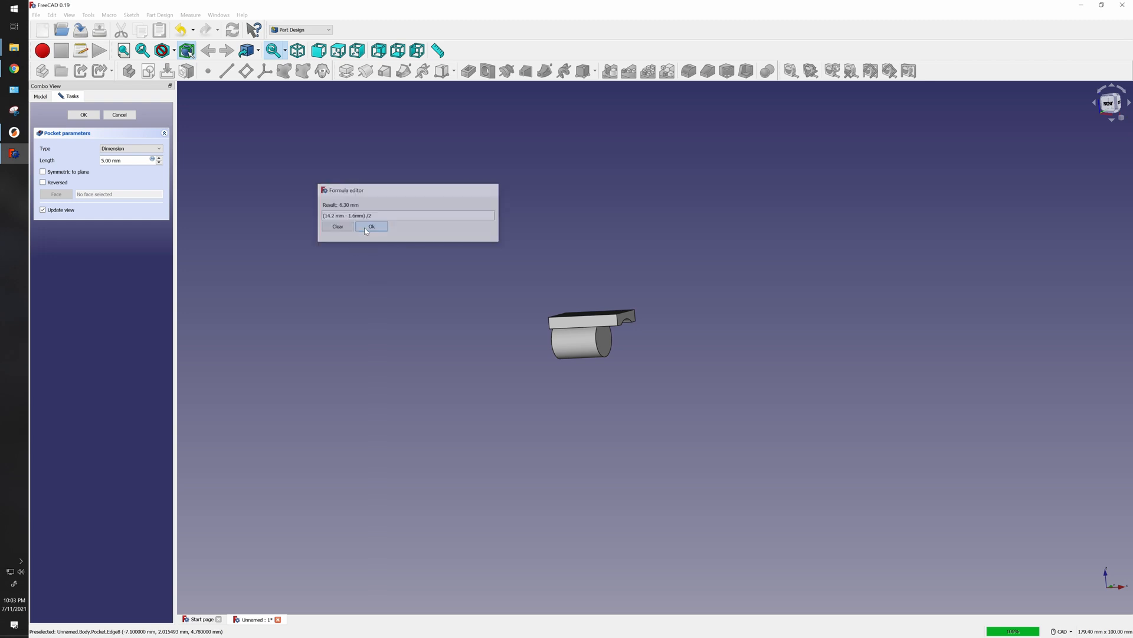
{"action": "scroll", "coordinate": [611, 381], "scroll_direction": "up", "scroll_amount": 4}
{"action": "middle_click_drag", "start_coordinate": [597, 354], "coordinate": [574, 303]}
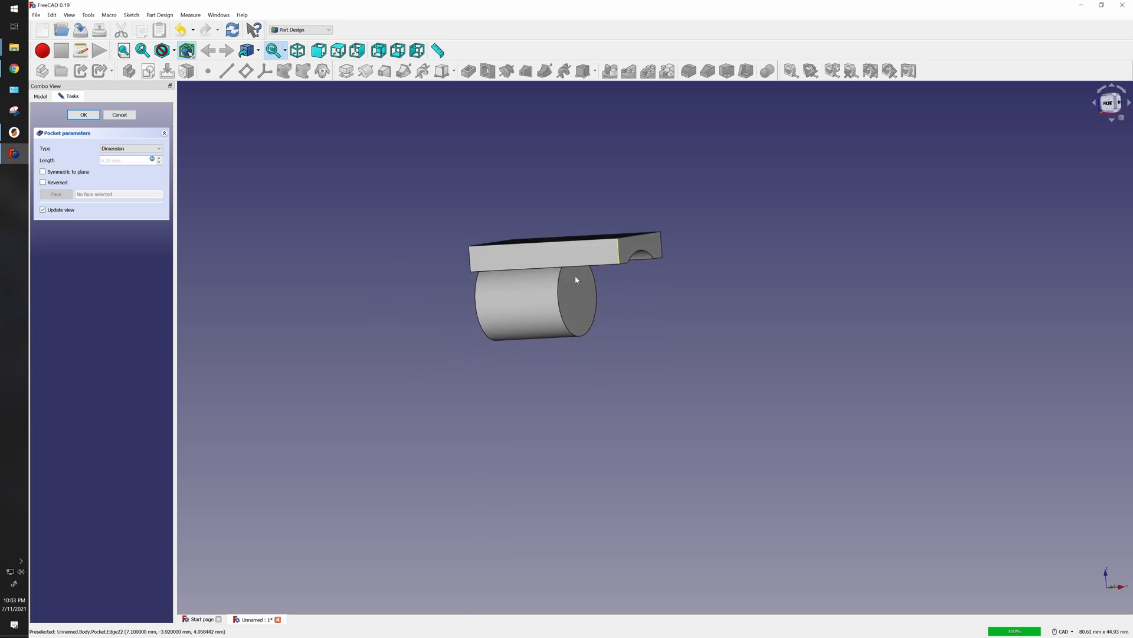
{"action": "scroll", "coordinate": [645, 342], "scroll_direction": "down", "scroll_amount": 2}
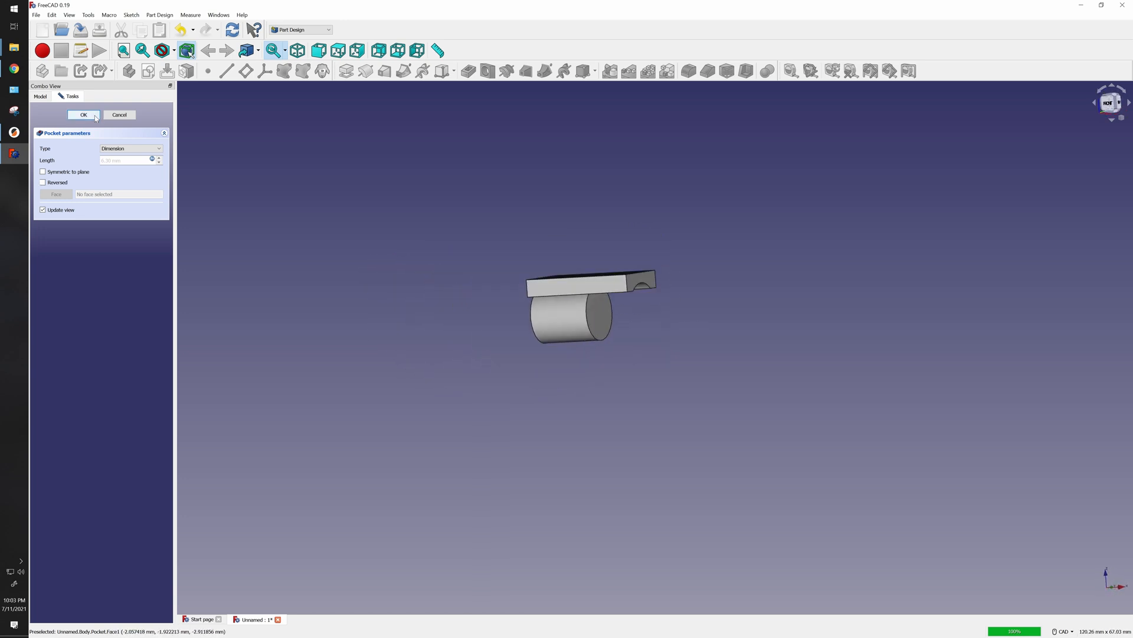
{"action": "left_click", "coordinate": [96, 116]}
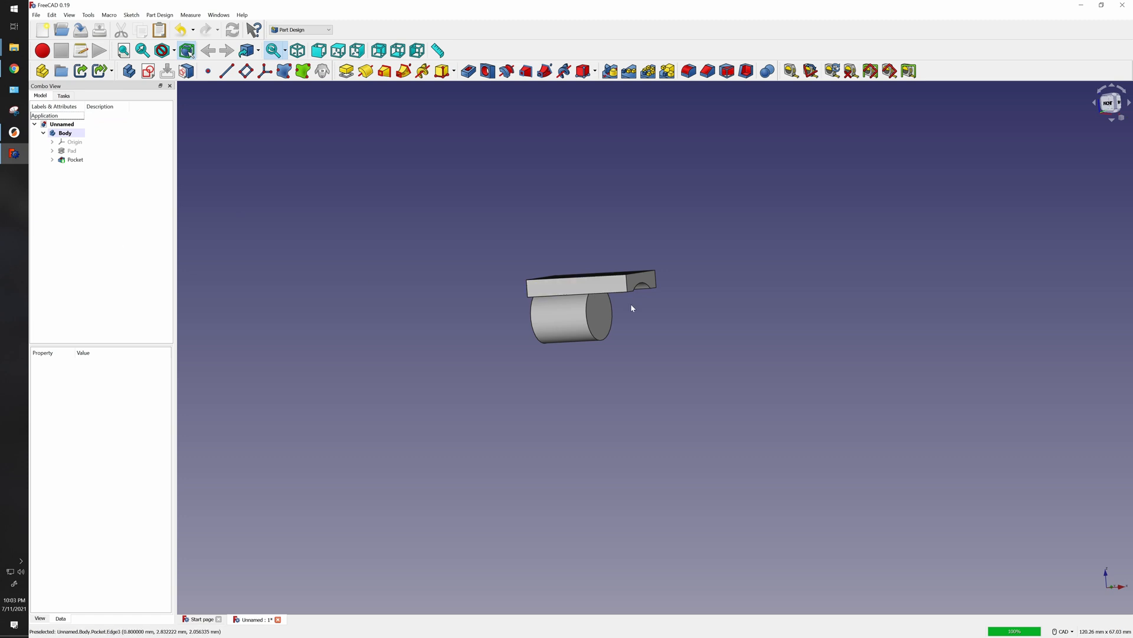
Start a sketch on the pocket's recessed circular face and draw a circle about 2.5 mm in diameter centred on the origin
{"action": "scroll", "coordinate": [630, 355], "scroll_direction": "up", "scroll_amount": 2}
{"action": "middle_click_drag", "start_coordinate": [671, 347], "coordinate": [552, 353]}
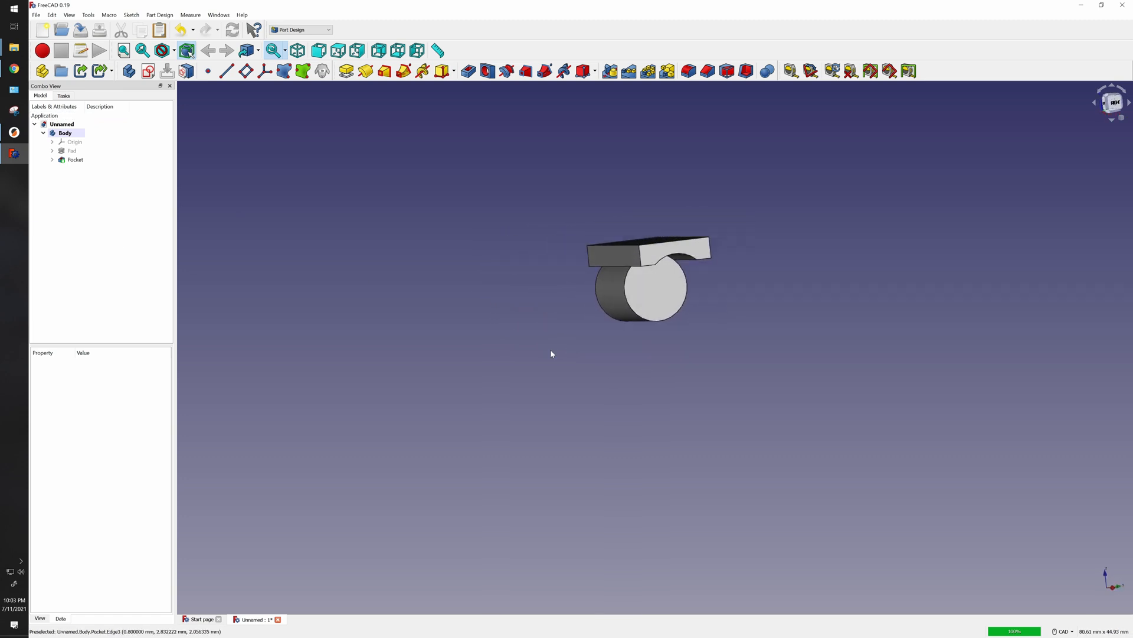
{"action": "left_click", "coordinate": [650, 289]}
{"action": "left_click", "coordinate": [640, 355]}
{"action": "left_click", "coordinate": [662, 295]}
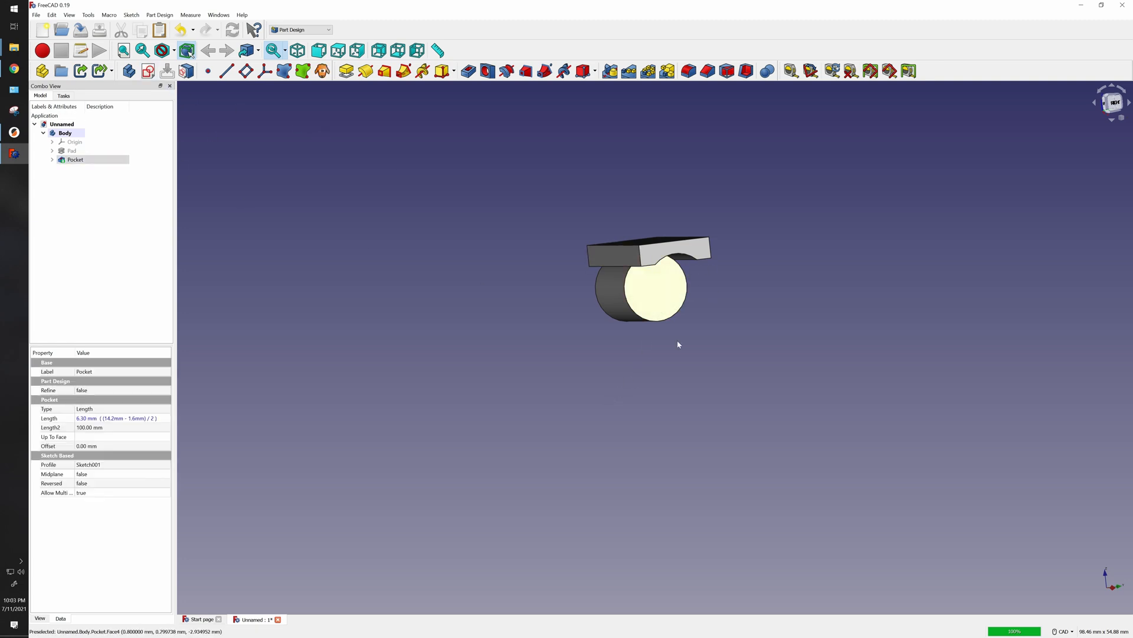
{"action": "left_click", "coordinate": [148, 73]}
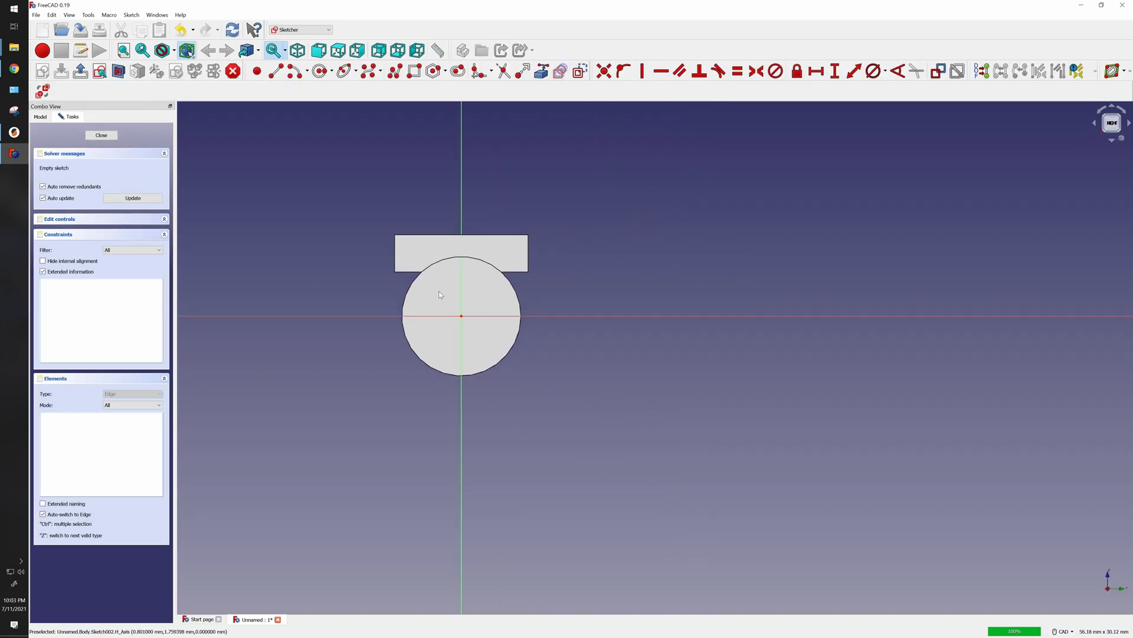
{"action": "left_click", "coordinate": [320, 71]}
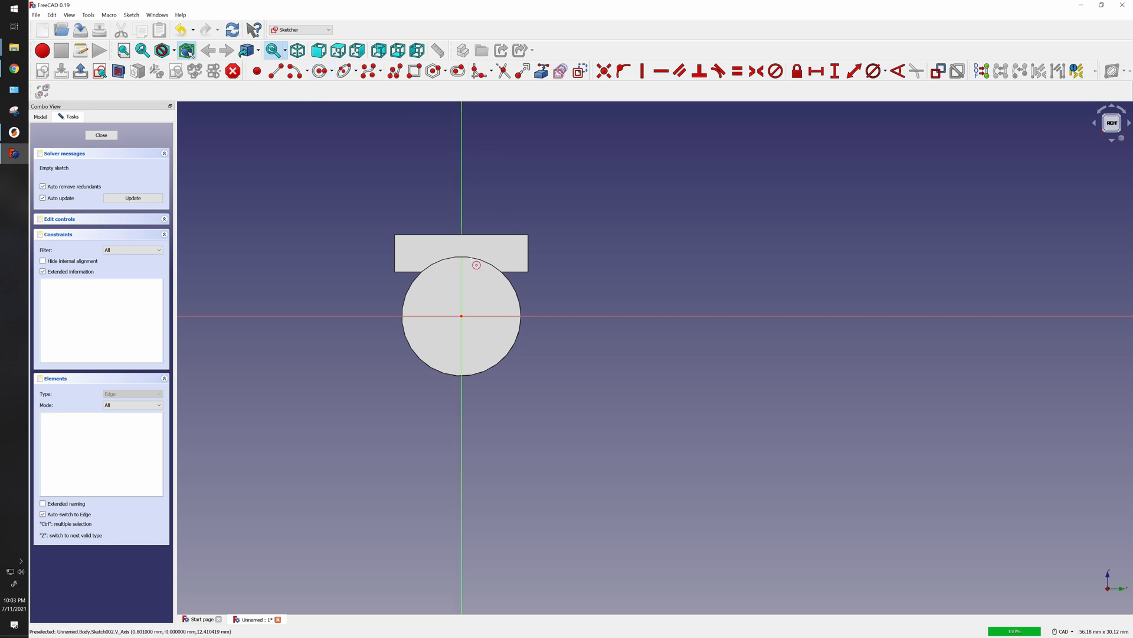
{"action": "left_click", "coordinate": [461, 316]}
{"action": "left_click", "coordinate": [483, 314]}
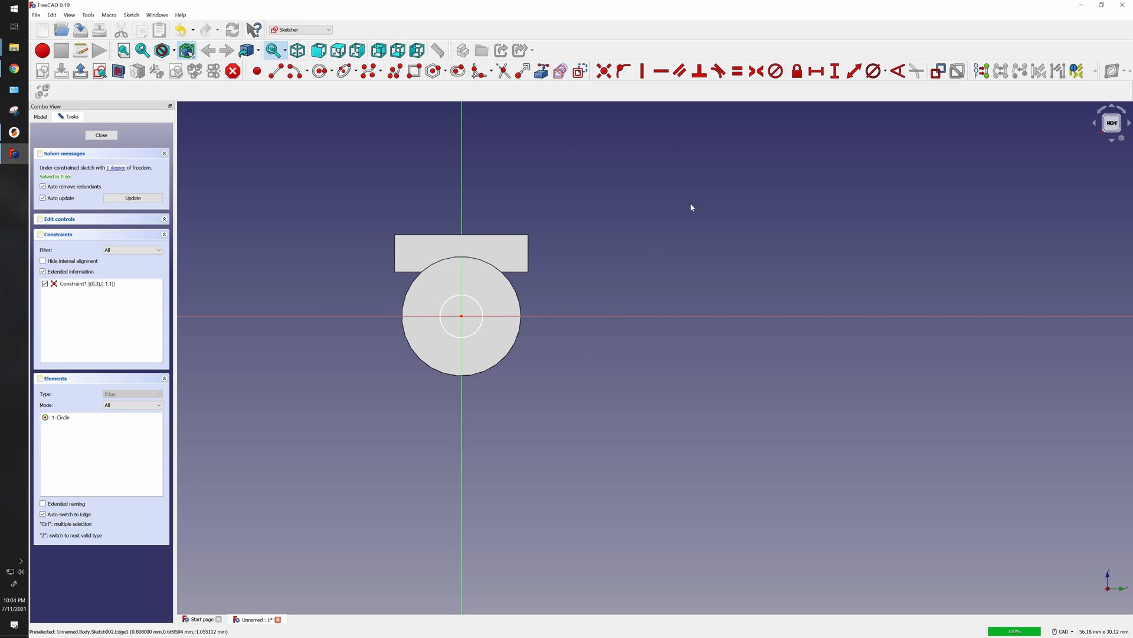
Constrain the small circle's diameter to 2.36 mm and finish the sketch
{"action": "left_click", "coordinate": [873, 70]}
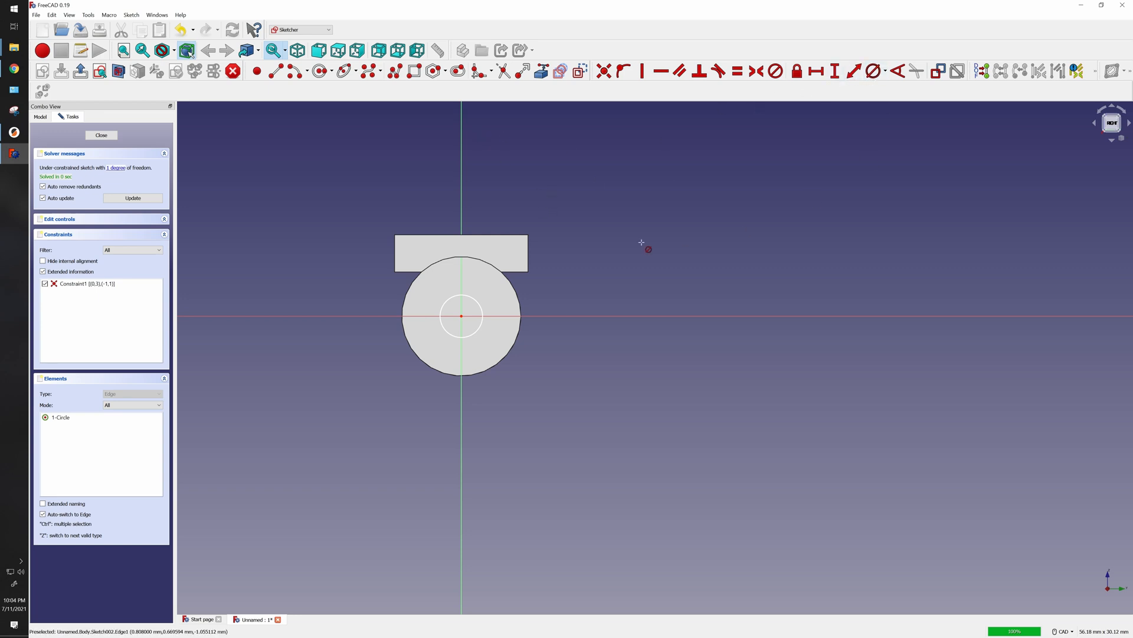
{"action": "left_click", "coordinate": [482, 300]}
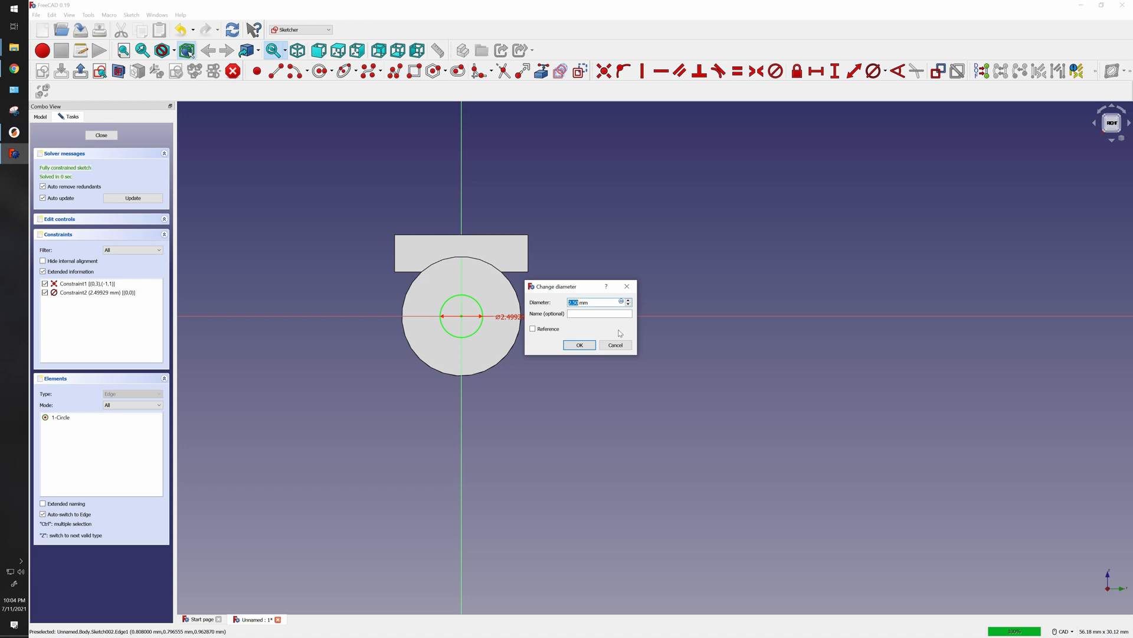
{"action": "type", "text": "2.36"}
{"action": "key", "text": "Return"}
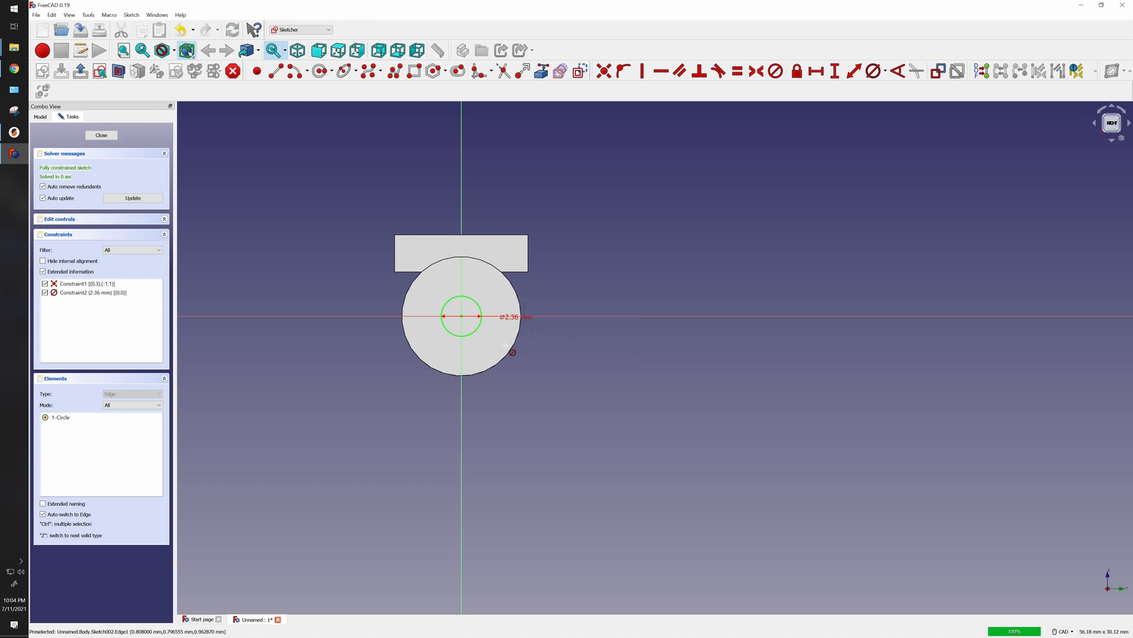
{"action": "right_click", "coordinate": [622, 370]}
{"action": "middle_click_drag", "start_coordinate": [448, 452], "coordinate": [598, 404]}
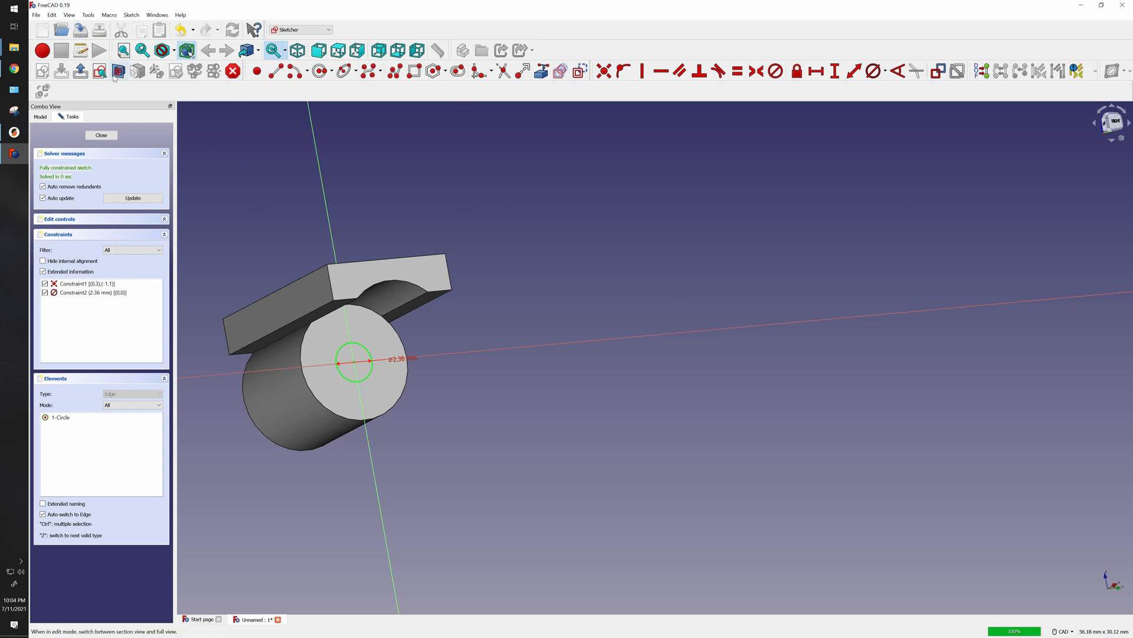
{"action": "key", "text": "Escape"}
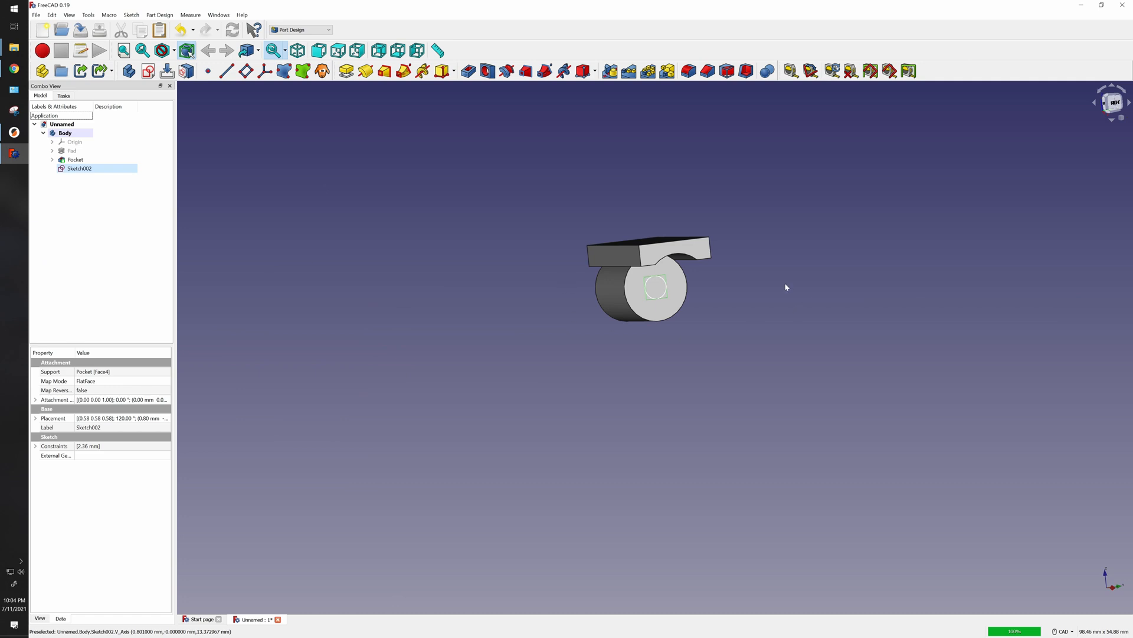
Pad the 2.36 mm circle to a length of 2.5 mm, forming a pin on the recessed face
{"action": "left_click", "coordinate": [346, 71]}
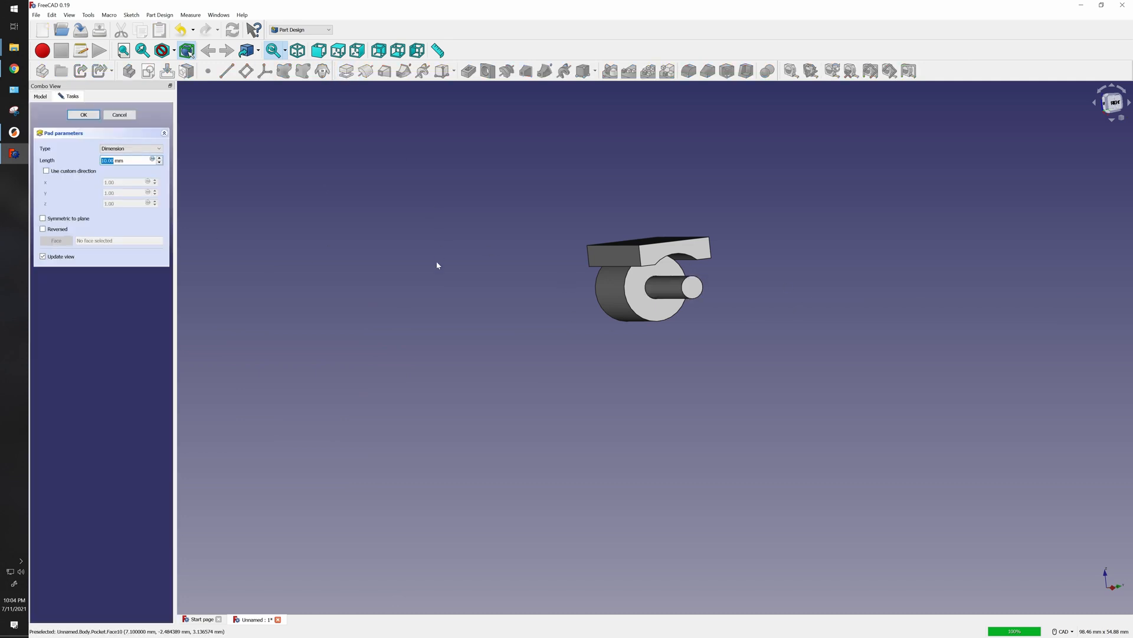
{"action": "type", "text": "2.5"}
{"action": "key", "text": "Return"}
Start a sketch on the pin's end face and draw a circle about 3.1 mm in diameter centred on the origin
{"action": "middle_click_drag", "start_coordinate": [437, 265], "coordinate": [814, 347], "text": "ctrl"}
{"action": "scroll", "coordinate": [664, 376], "scroll_direction": "up", "scroll_amount": 2}
{"action": "middle_click_drag", "start_coordinate": [641, 378], "coordinate": [542, 384]}
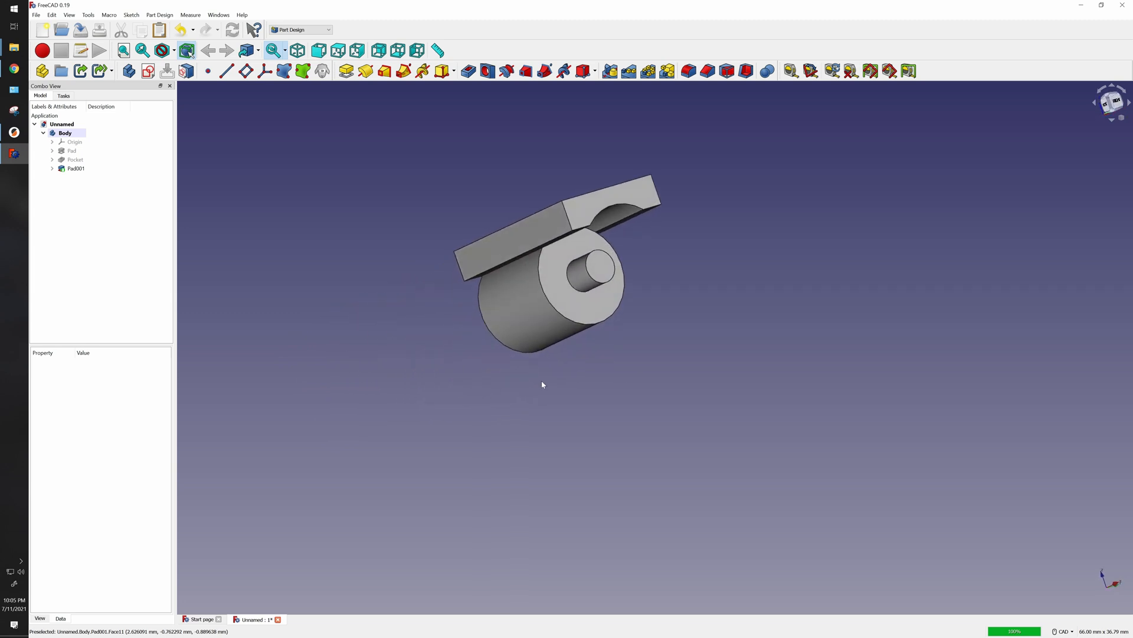
{"action": "left_click", "coordinate": [599, 269]}
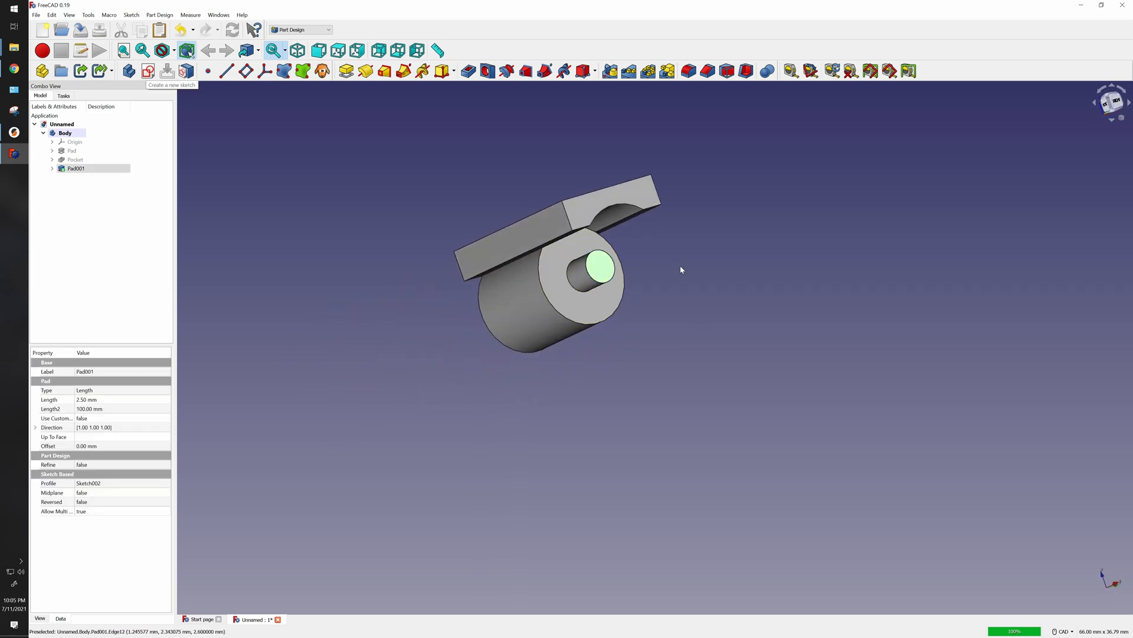
{"action": "left_click", "coordinate": [148, 71]}
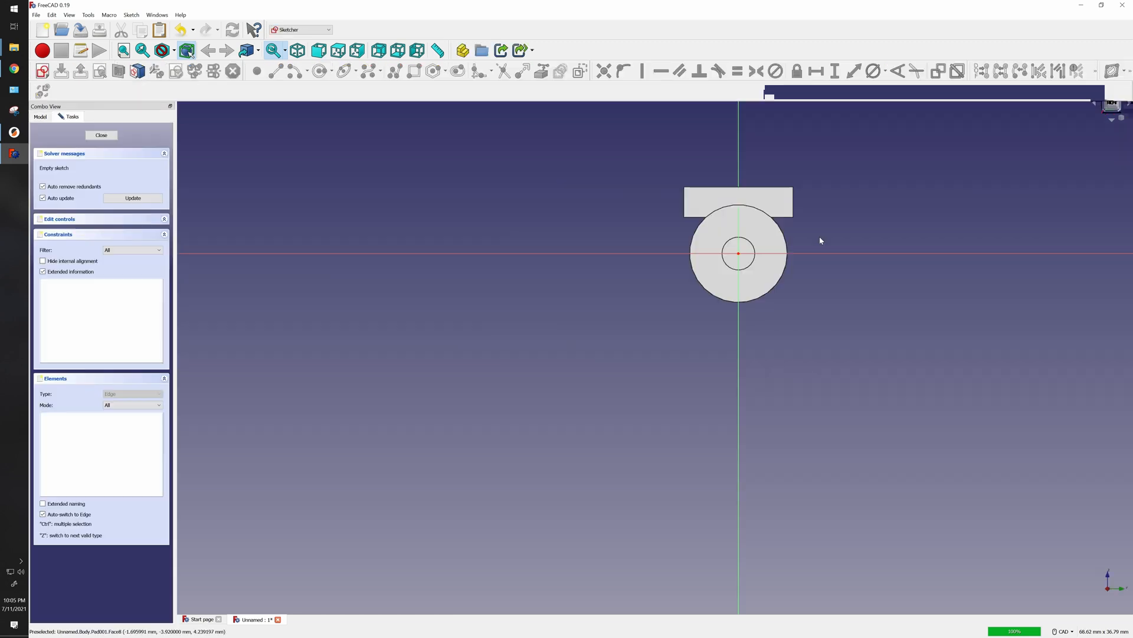
{"action": "scroll", "coordinate": [759, 263], "scroll_direction": "up", "scroll_amount": 5}
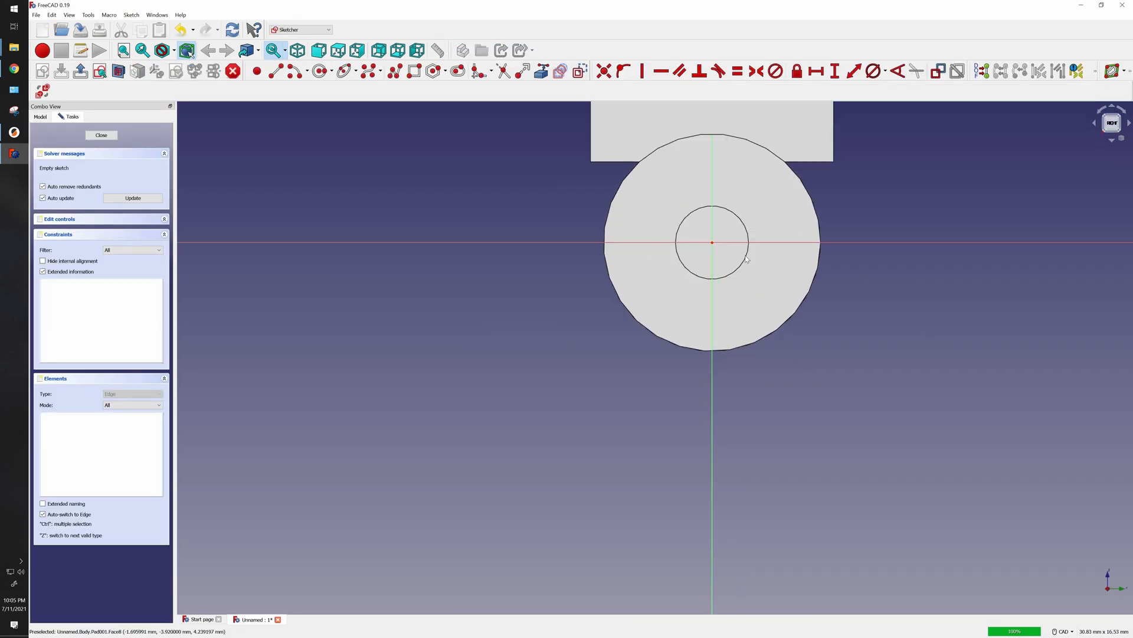
{"action": "left_click", "coordinate": [319, 71]}
{"action": "left_click", "coordinate": [713, 242]}
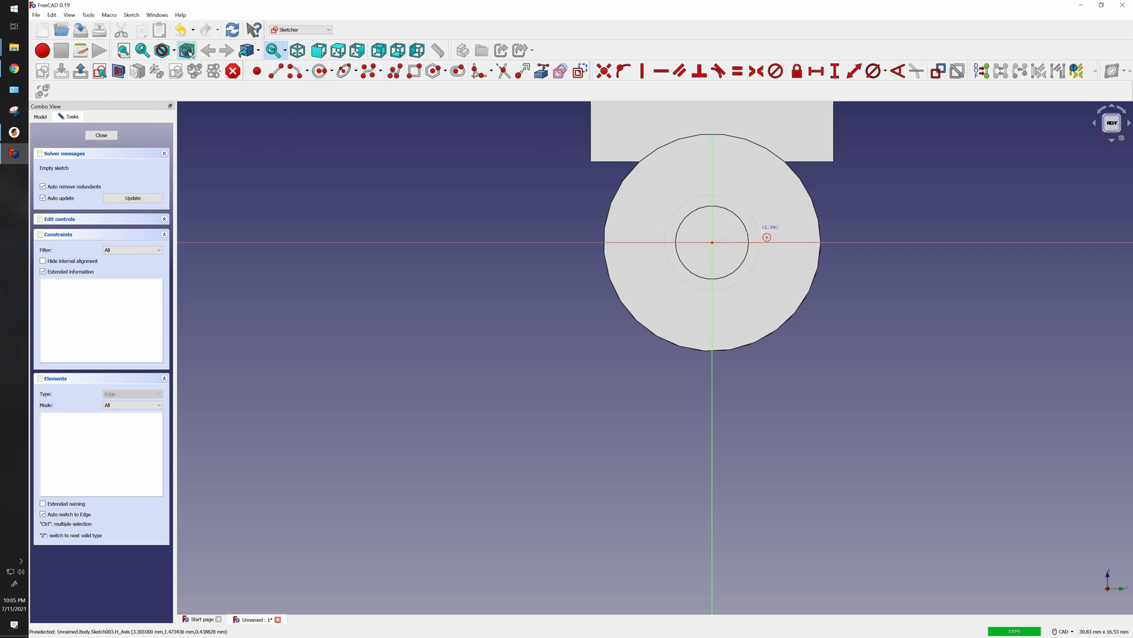
{"action": "left_click", "coordinate": [766, 236]}
Constrain the diameter of the circle on the pin's end face to 2.36 mm and close the sketch
{"action": "left_click", "coordinate": [875, 72]}
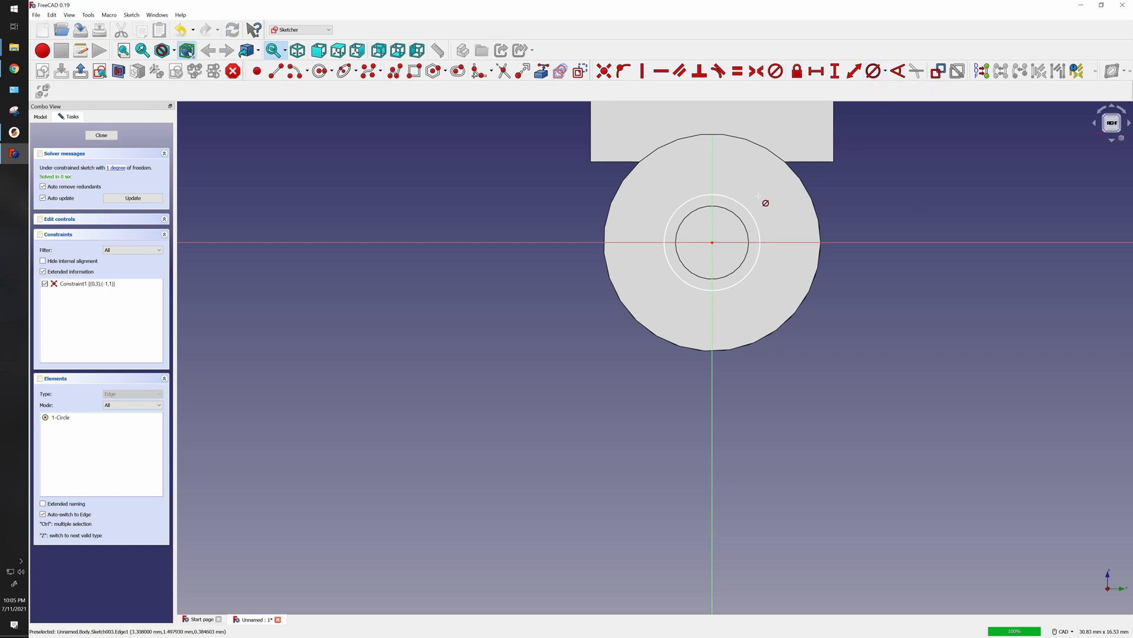
{"action": "left_click", "coordinate": [756, 222]}
{"action": "type", "text": "2"}
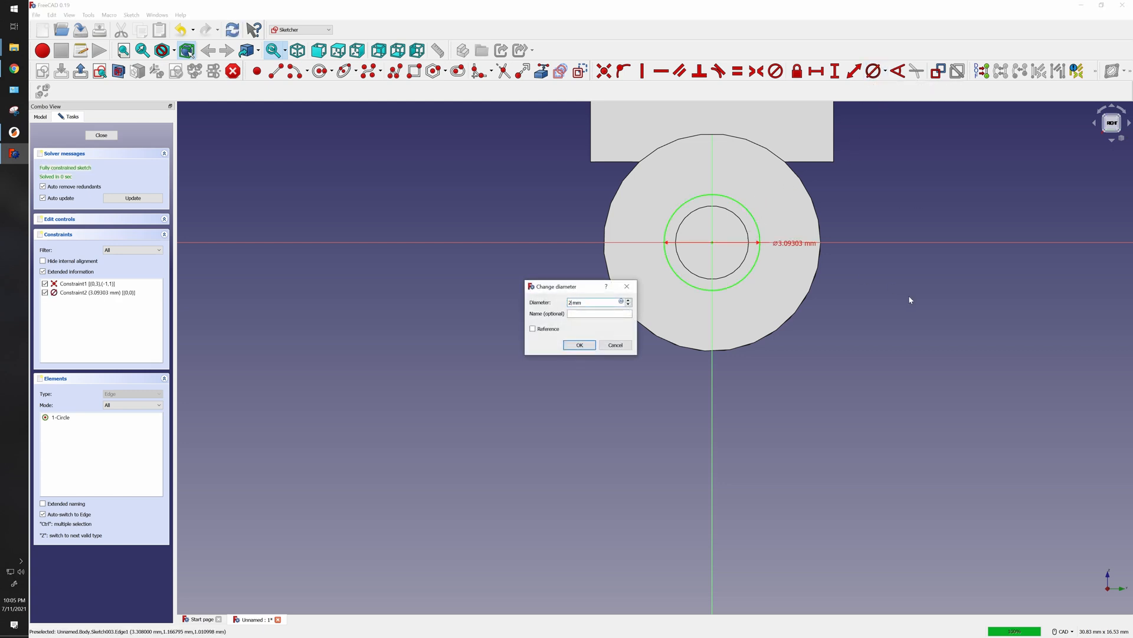
{"action": "type", "text": ".36"}
{"action": "key", "text": "Return"}
{"action": "scroll", "coordinate": [721, 204], "scroll_direction": "up", "scroll_amount": 2}
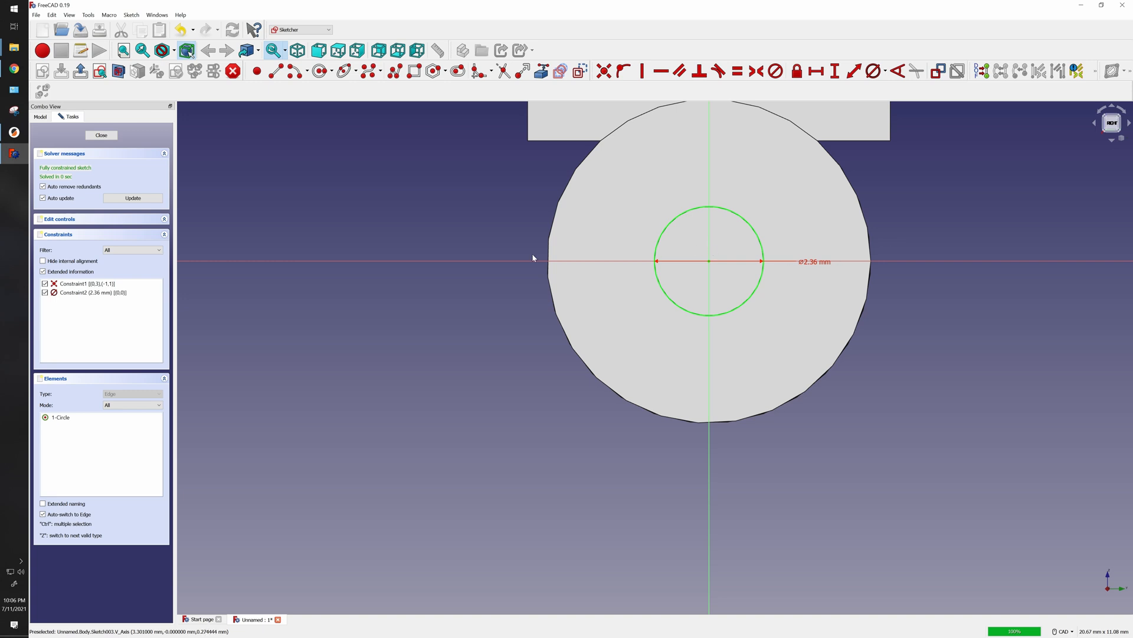
{"action": "left_click", "coordinate": [102, 136]}
Reopen the sketch on the pin's end face for editing and hide the pin's pad feature
{"action": "left_click", "coordinate": [76, 168]}
{"action": "key", "text": "space"}
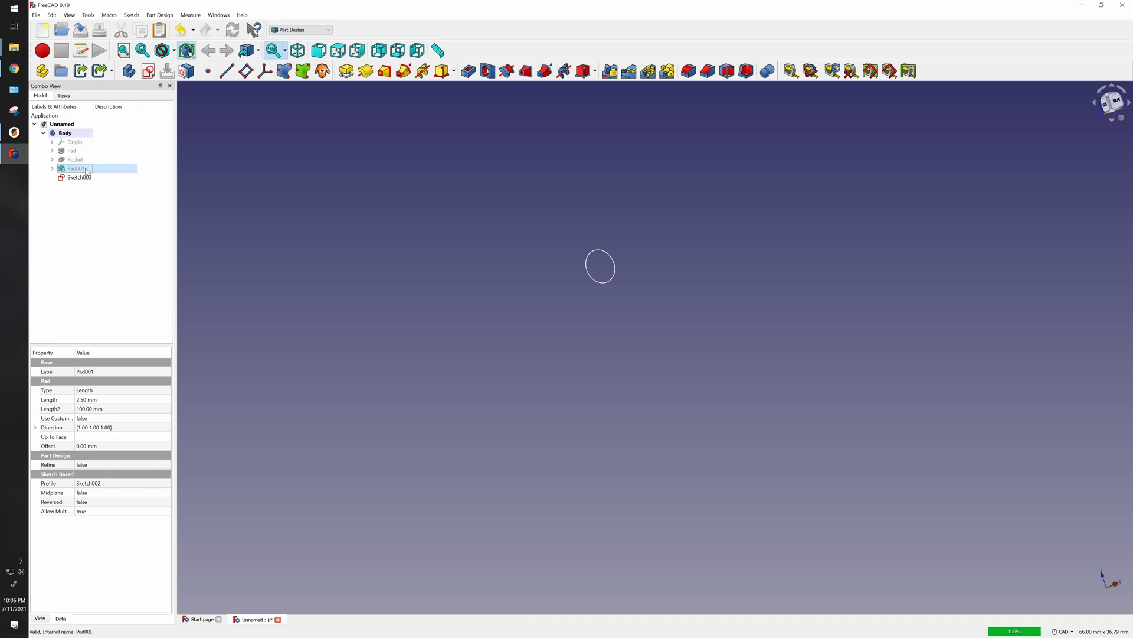
{"action": "left_click", "coordinate": [87, 177]}
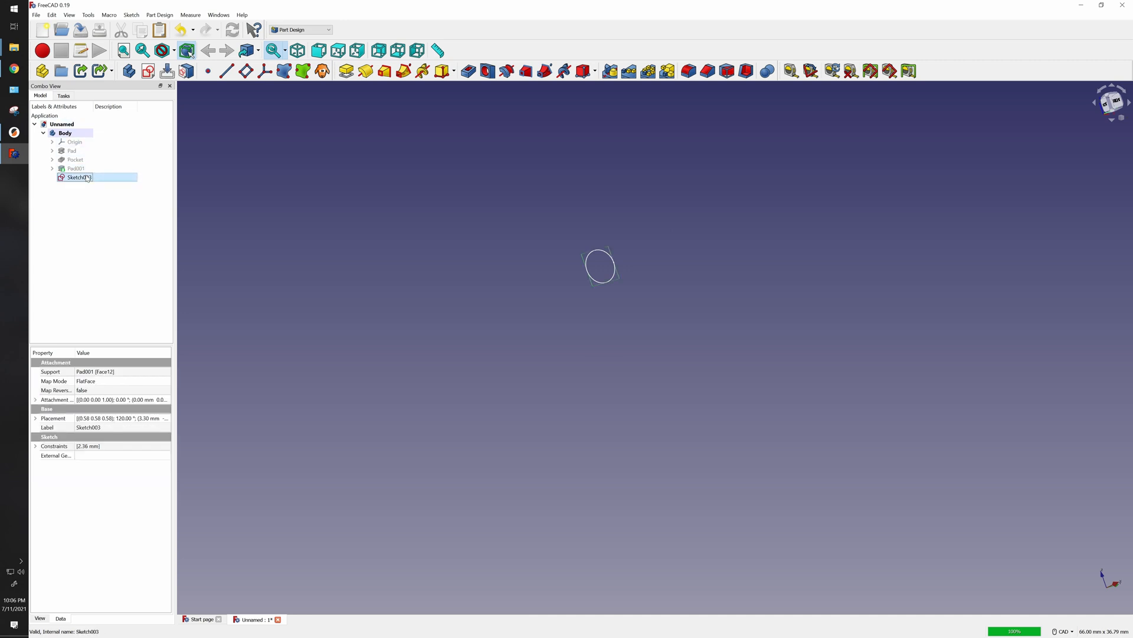
{"action": "right_click", "coordinate": [86, 177]}
{"action": "left_click", "coordinate": [112, 179]}
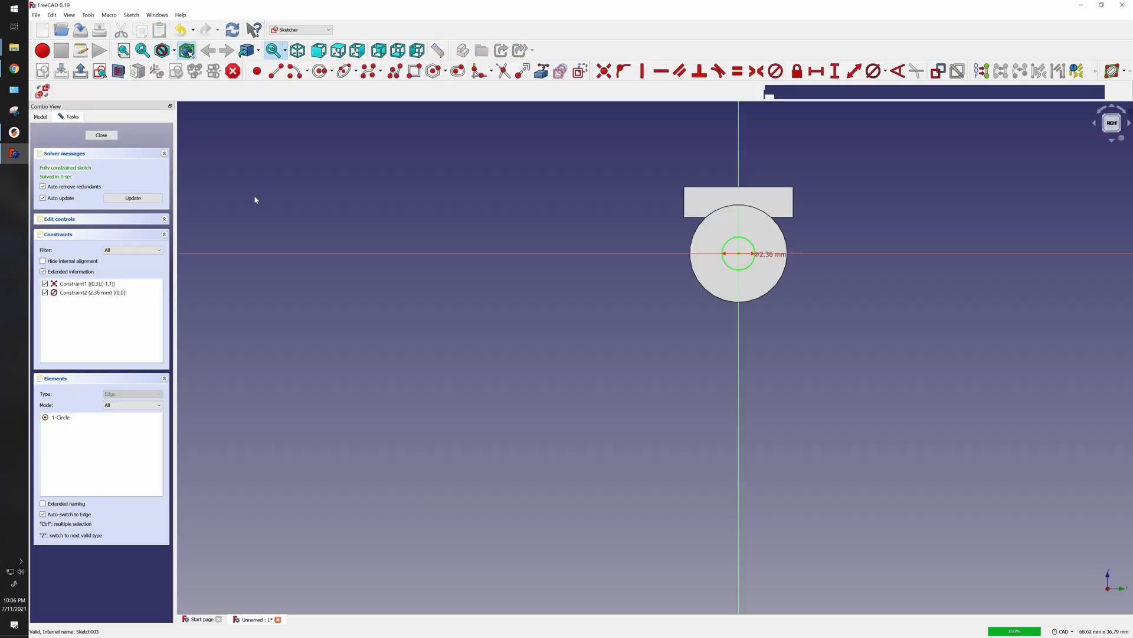
{"action": "left_click", "coordinate": [40, 117]}
{"action": "left_click", "coordinate": [75, 190]}
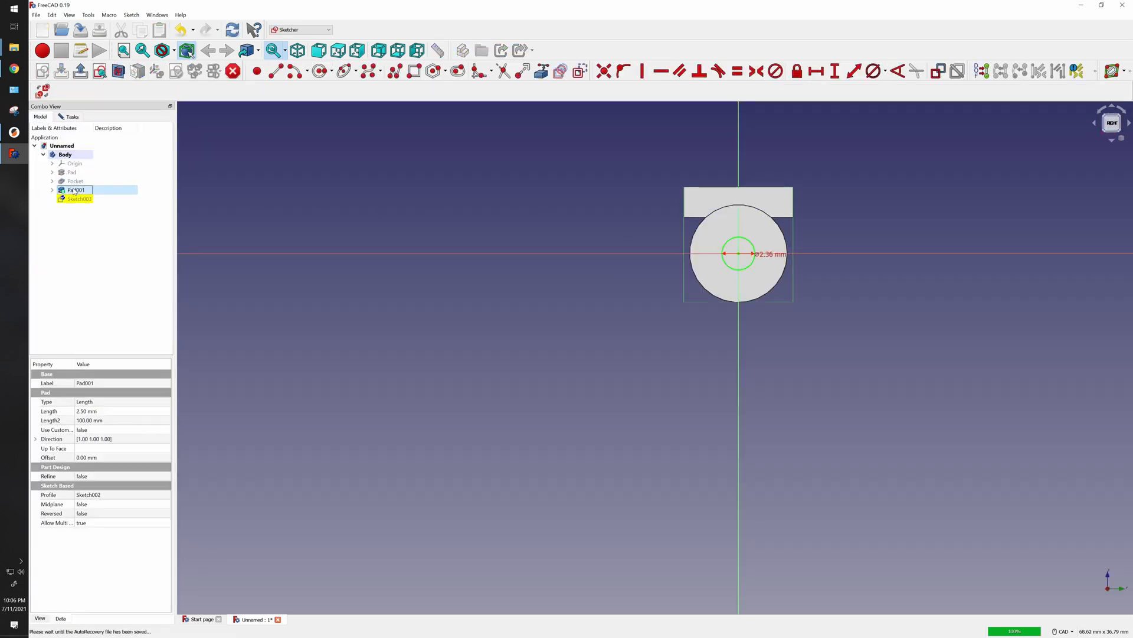
{"action": "key", "text": "space"}
{"action": "left_click", "coordinate": [78, 199]}
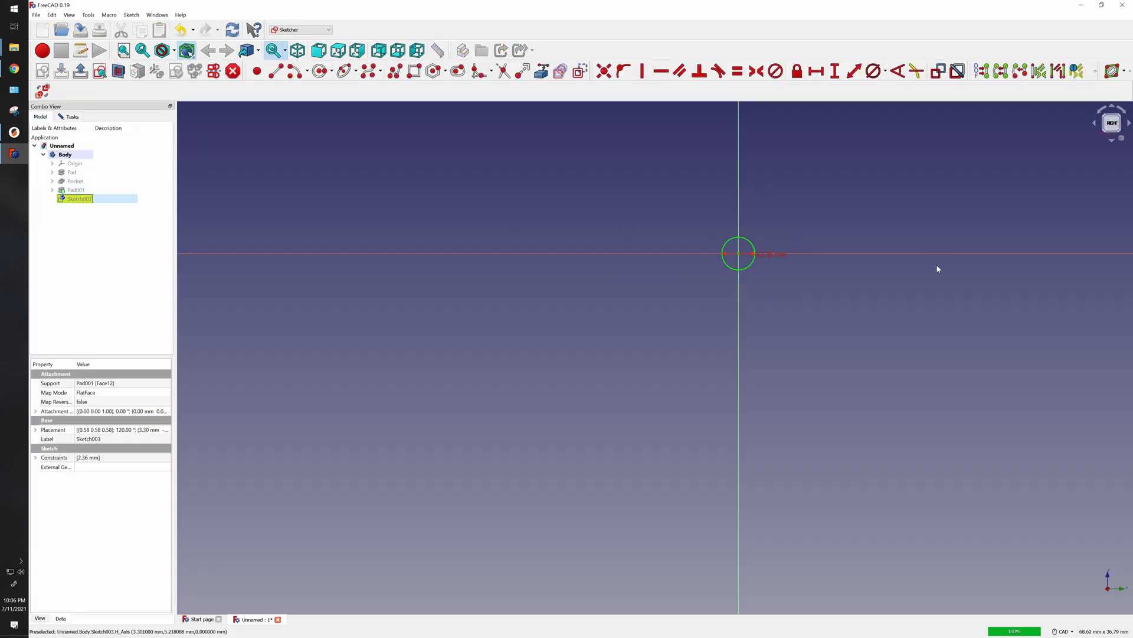
Draw a horizontal line across the upper part of the circle, ending on it at both sides, about 0.79 mm above the centre
{"action": "scroll", "coordinate": [780, 267], "scroll_direction": "up", "scroll_amount": 2}
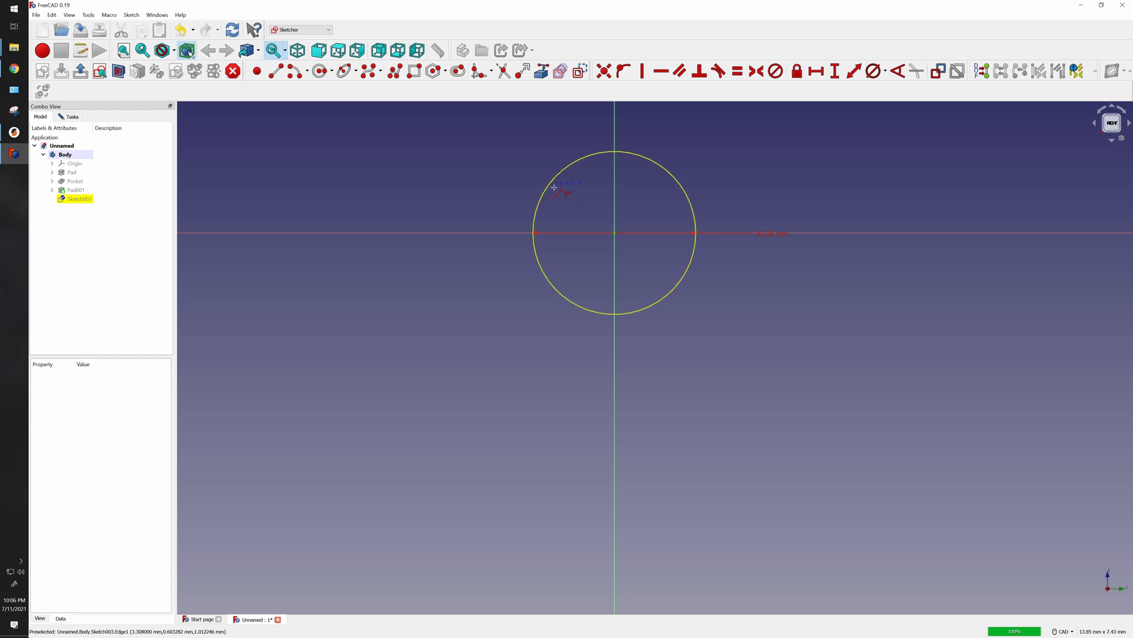
{"action": "left_click", "coordinate": [552, 186]}
{"action": "left_click", "coordinate": [683, 186]}
{"action": "scroll", "coordinate": [746, 181], "scroll_direction": "up", "scroll_amount": 2}
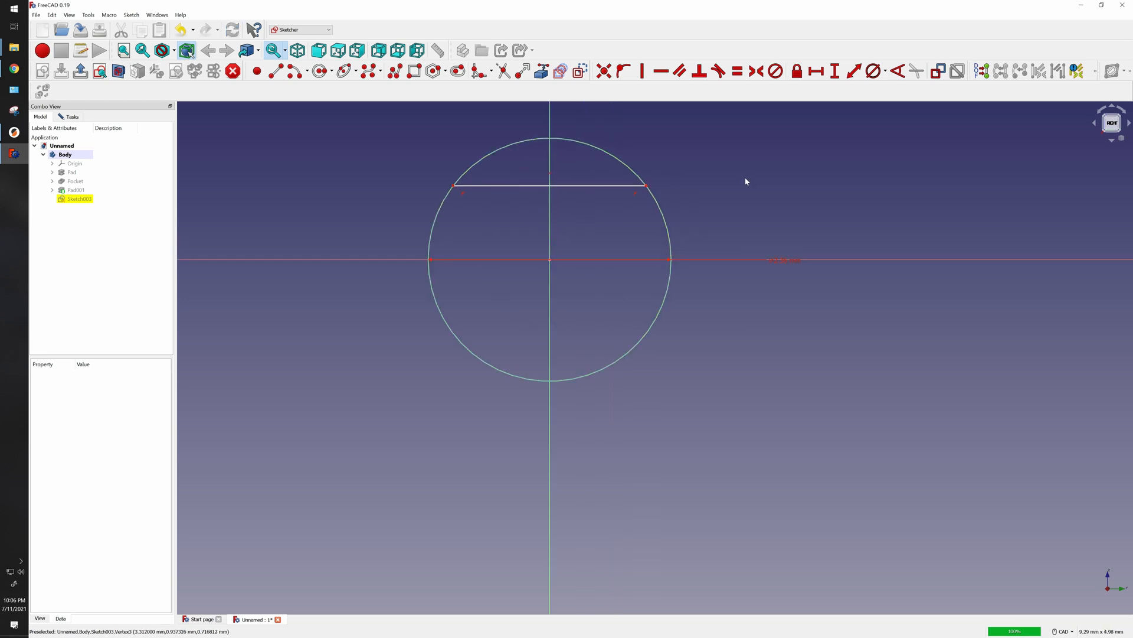
{"action": "mouse_move", "coordinate": [590, 185]}
{"action": "left_mouse_down"}
{"action": "mouse_move", "coordinate": [596, 253]}
{"action": "mouse_move", "coordinate": [590, 157]}
{"action": "mouse_move", "coordinate": [610, 230]}
{"action": "mouse_move", "coordinate": [587, 201]}
{"action": "mouse_move", "coordinate": [600, 213]}
{"action": "mouse_move", "coordinate": [594, 180]}
{"action": "mouse_move", "coordinate": [592, 192]}
{"action": "left_mouse_up"}
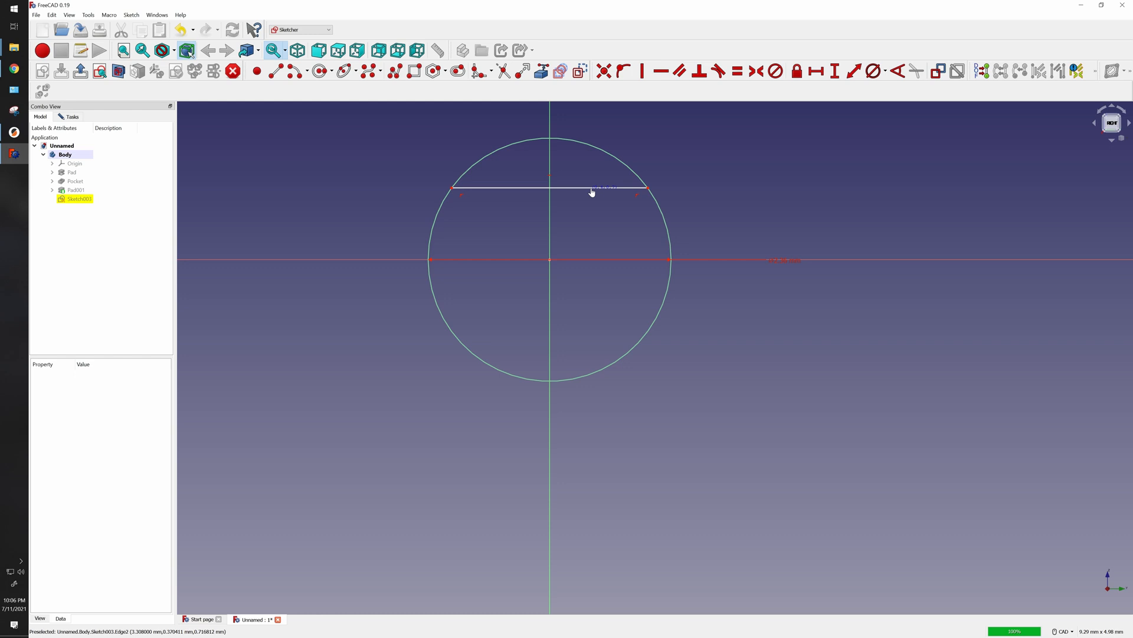
{"action": "left_click_drag", "start_coordinate": [592, 192], "coordinate": [588, 176]}
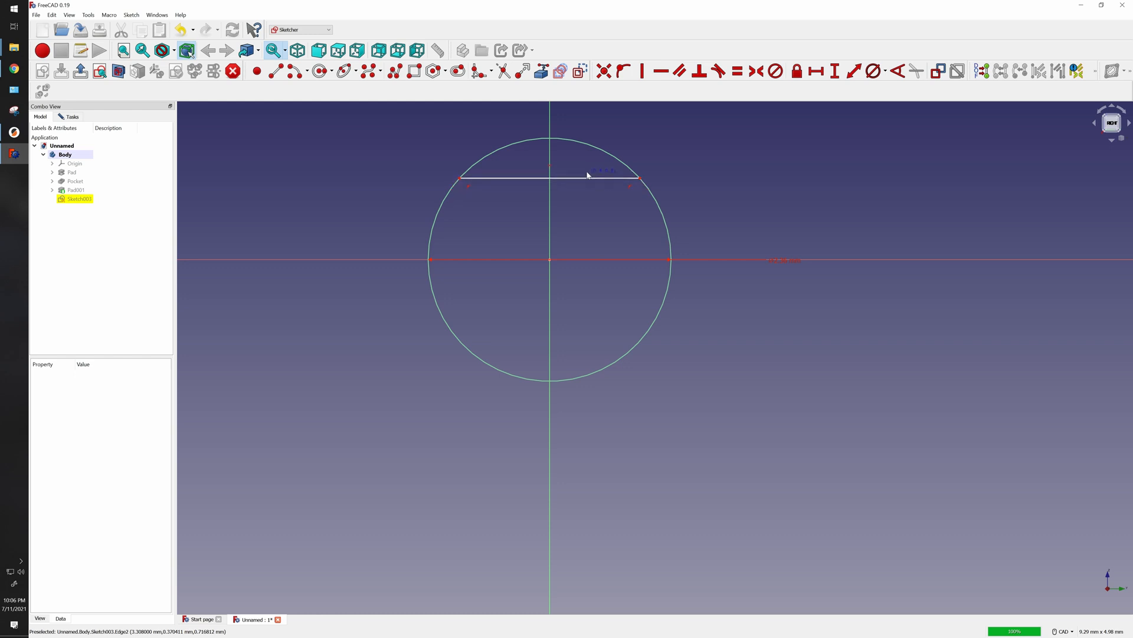
{"action": "scroll", "coordinate": [684, 141], "scroll_direction": "down", "scroll_amount": 2}
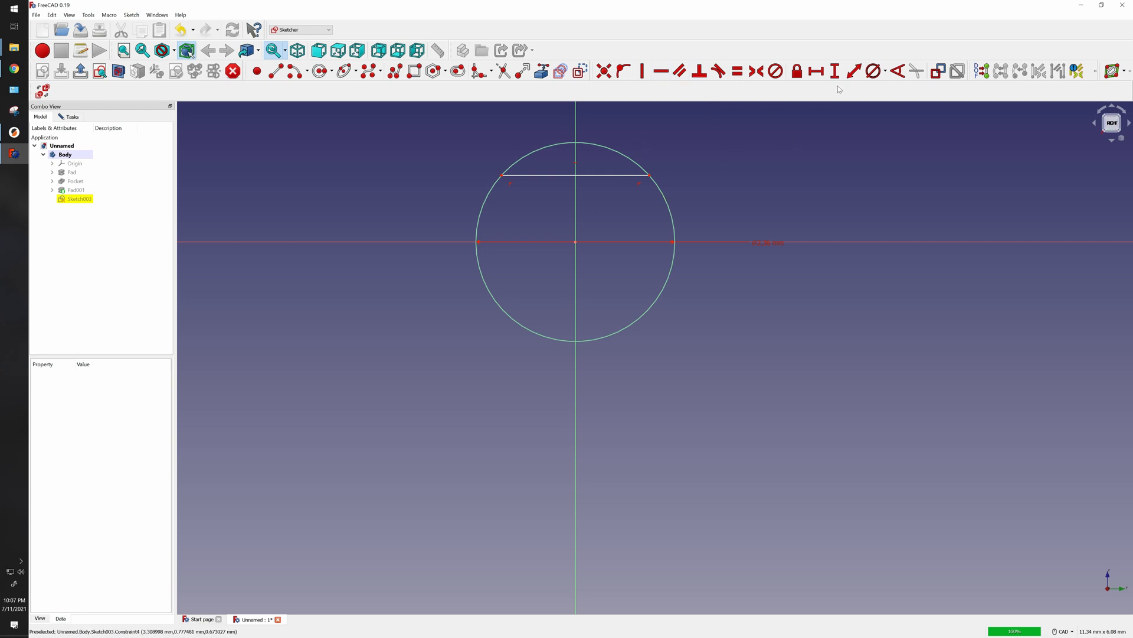
Constrain the vertical distance between the line's endpoint and the circle's centre to 0.8 mm
{"action": "left_click", "coordinate": [624, 236]}
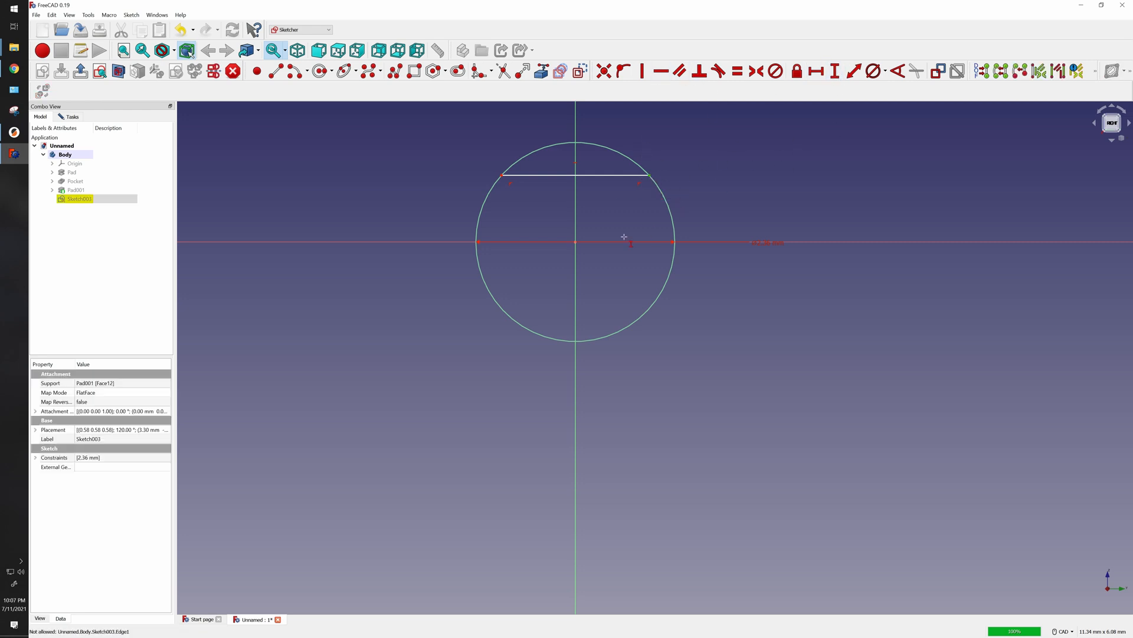
{"action": "left_click", "coordinate": [575, 242]}
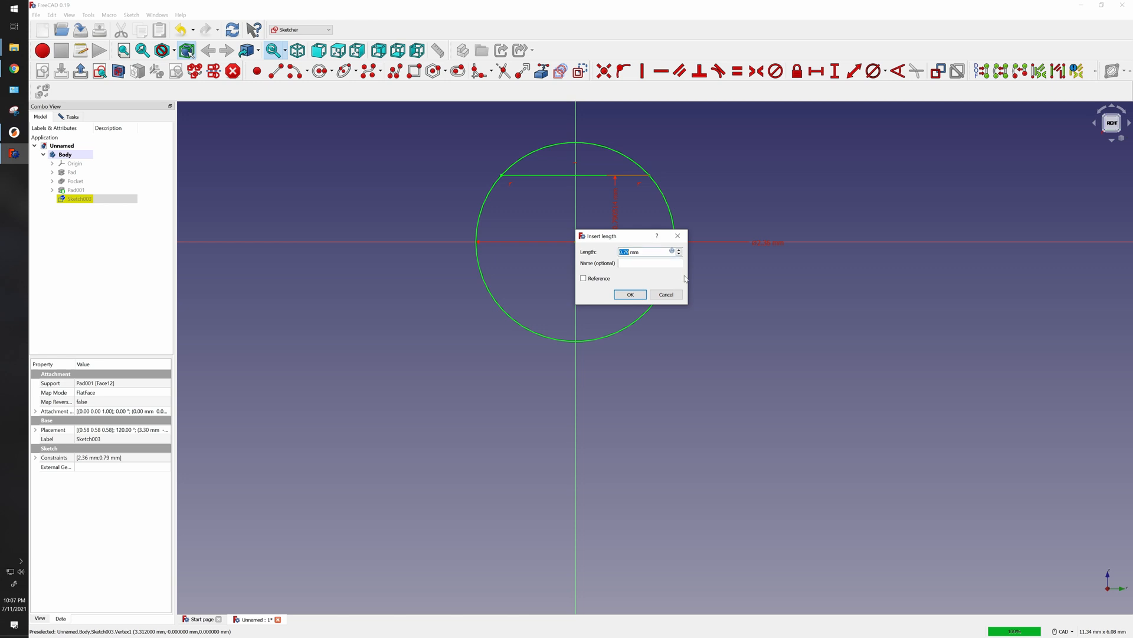
{"action": "type", "text": "1"}
{"action": "key", "text": "Return"}
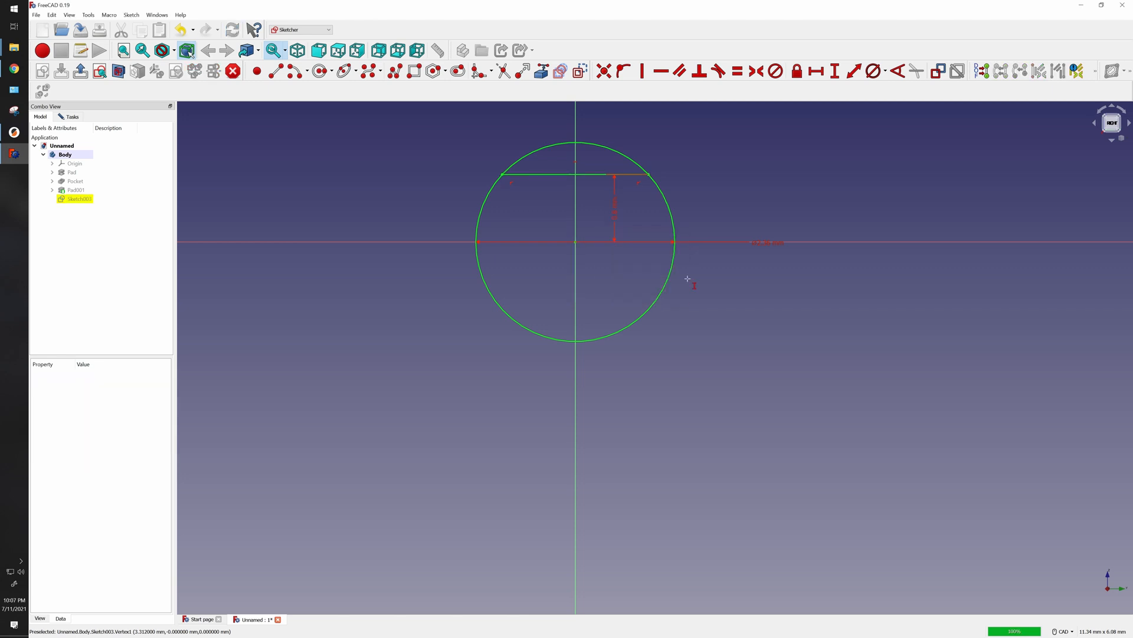
{"action": "scroll", "coordinate": [655, 263], "scroll_direction": "down", "scroll_amount": 1}
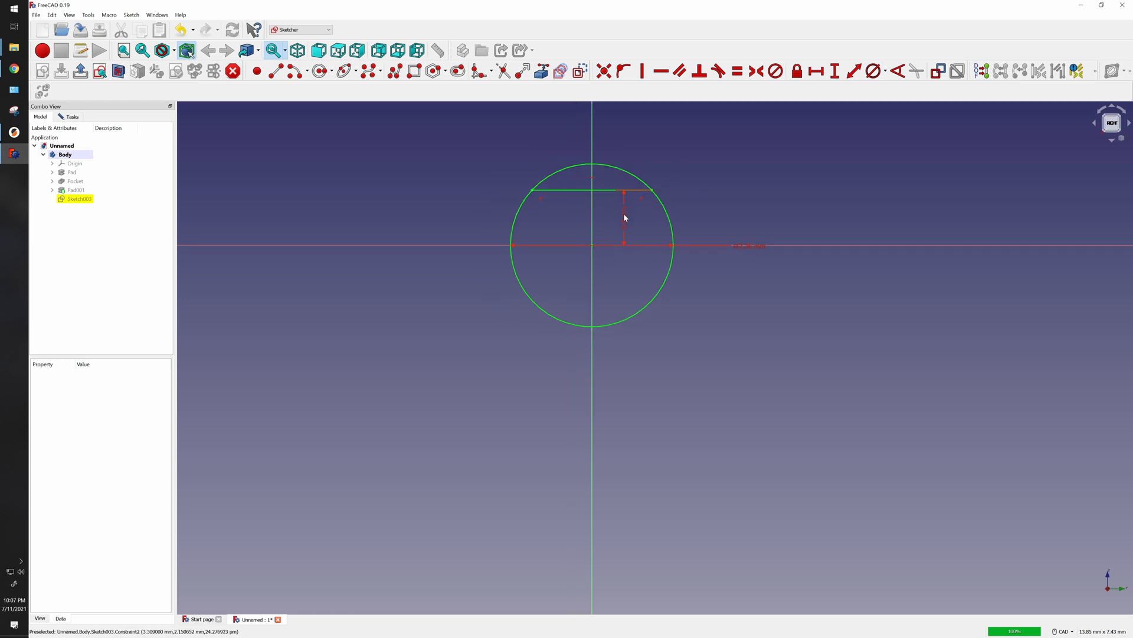
Trim away the part of the circle above the horizontal line
{"action": "left_click", "coordinate": [503, 75]}
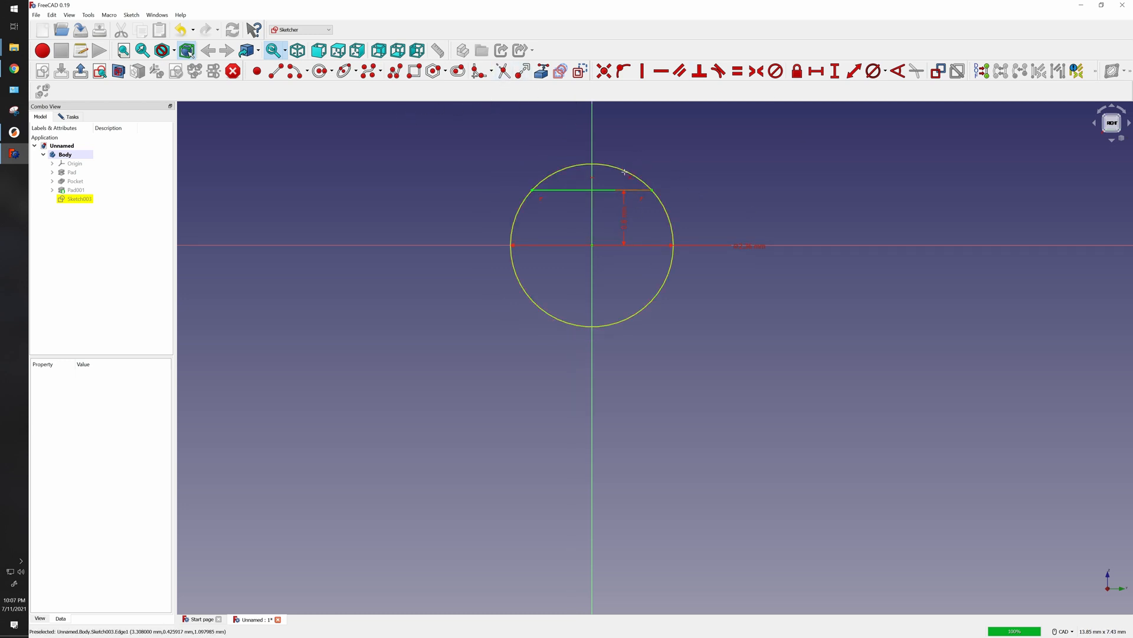
{"action": "left_click", "coordinate": [622, 173]}
{"action": "scroll", "coordinate": [665, 190], "scroll_direction": "down", "scroll_amount": 2}
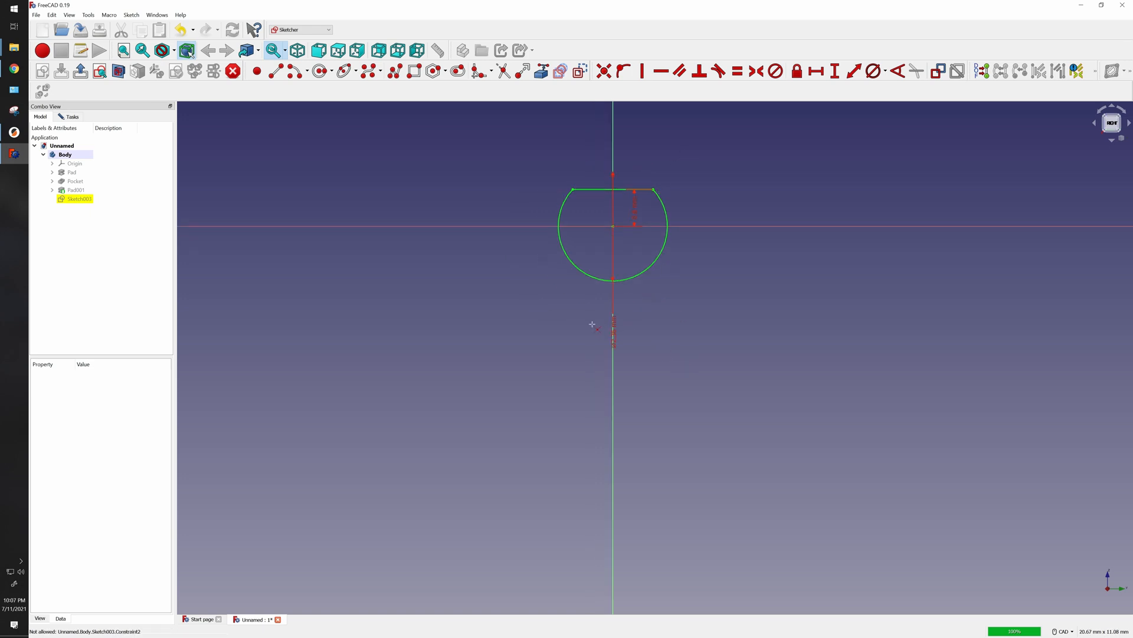
Delete the coincident constraint that ties the arc's centre to the sketch origin
{"action": "mouse_move", "coordinate": [537, 327]}
{"action": "middle_mouse_down"}
{"action": "mouse_move", "coordinate": [596, 321]}
{"action": "mouse_move", "coordinate": [541, 322]}
{"action": "middle_mouse_up"}
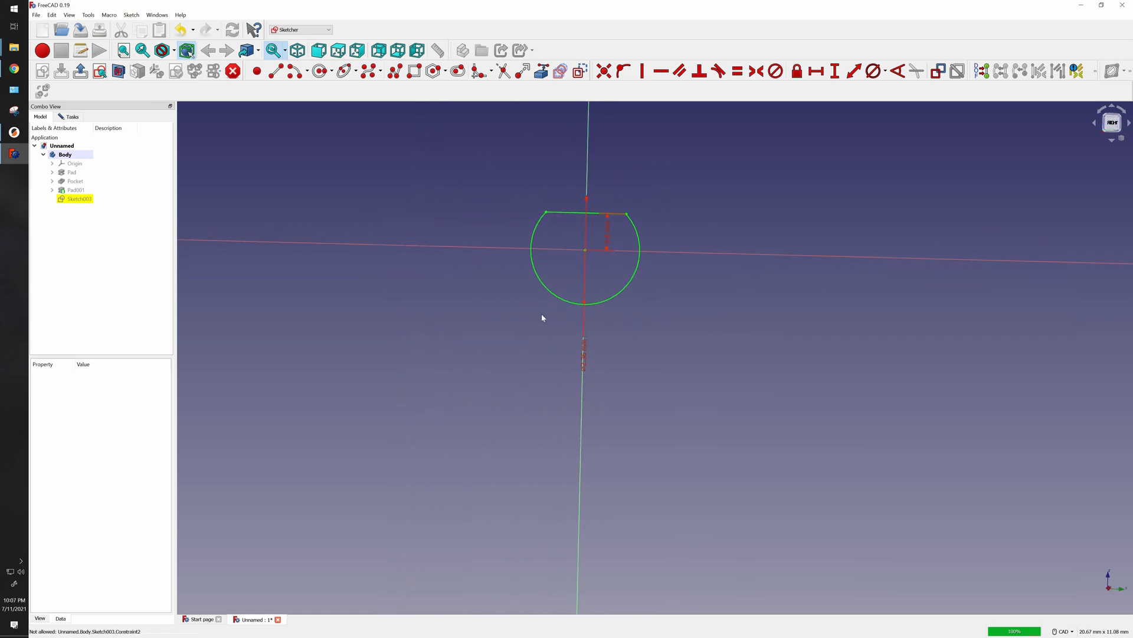
{"action": "scroll", "coordinate": [561, 273], "scroll_direction": "up", "scroll_amount": 3}
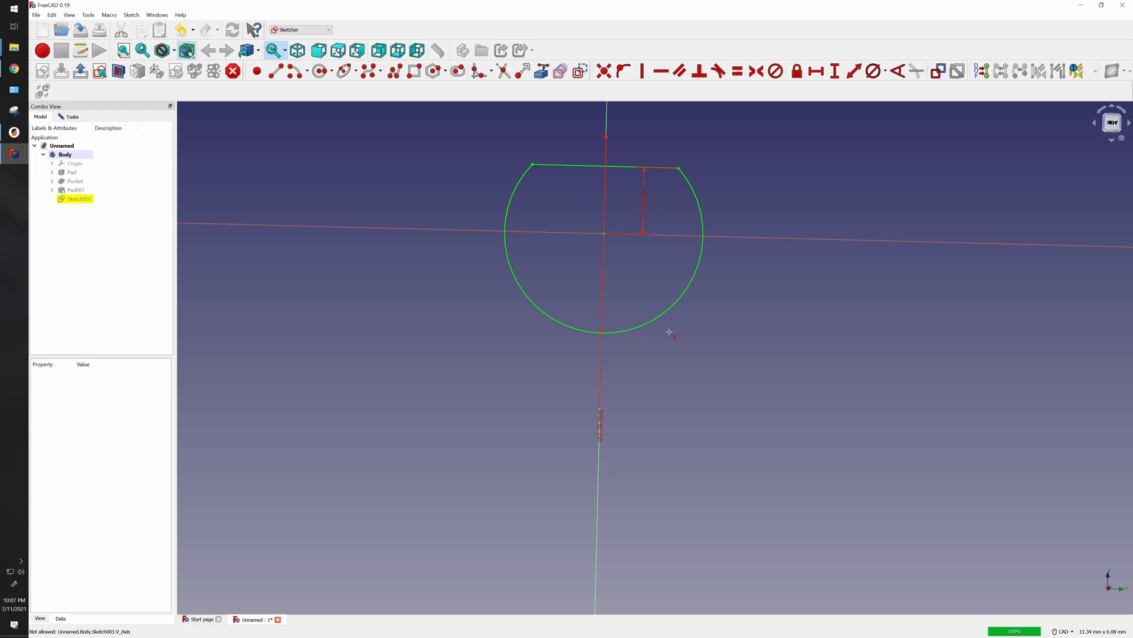
{"action": "left_click", "coordinate": [605, 235]}
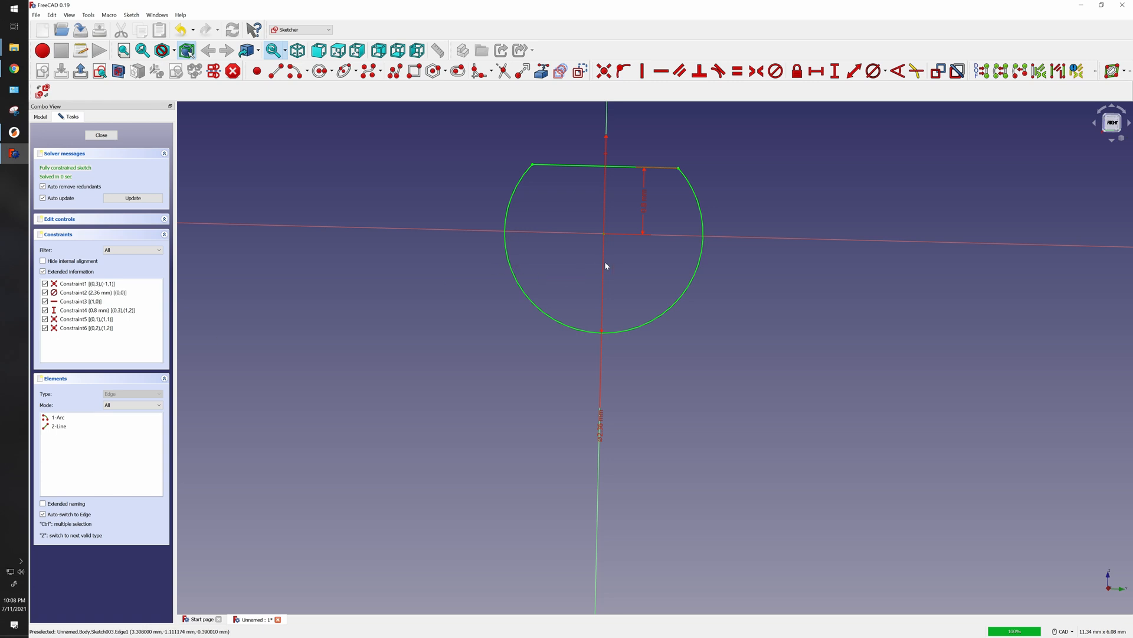
{"action": "left_click", "coordinate": [608, 240]}
{"action": "left_click", "coordinate": [109, 283]}
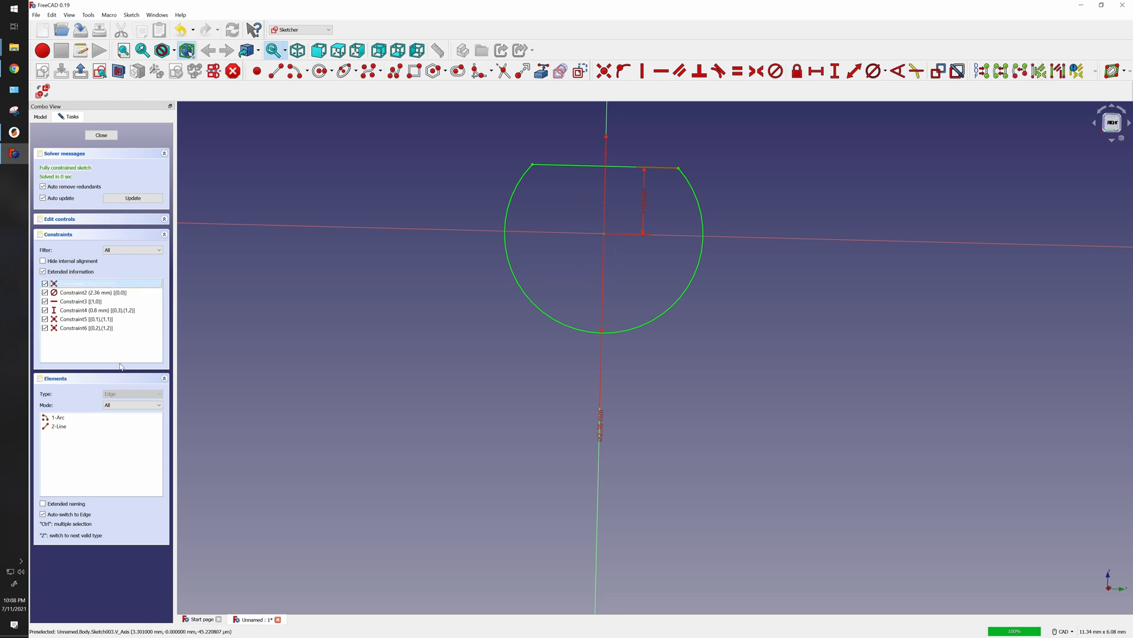
{"action": "key", "text": "Delete"}
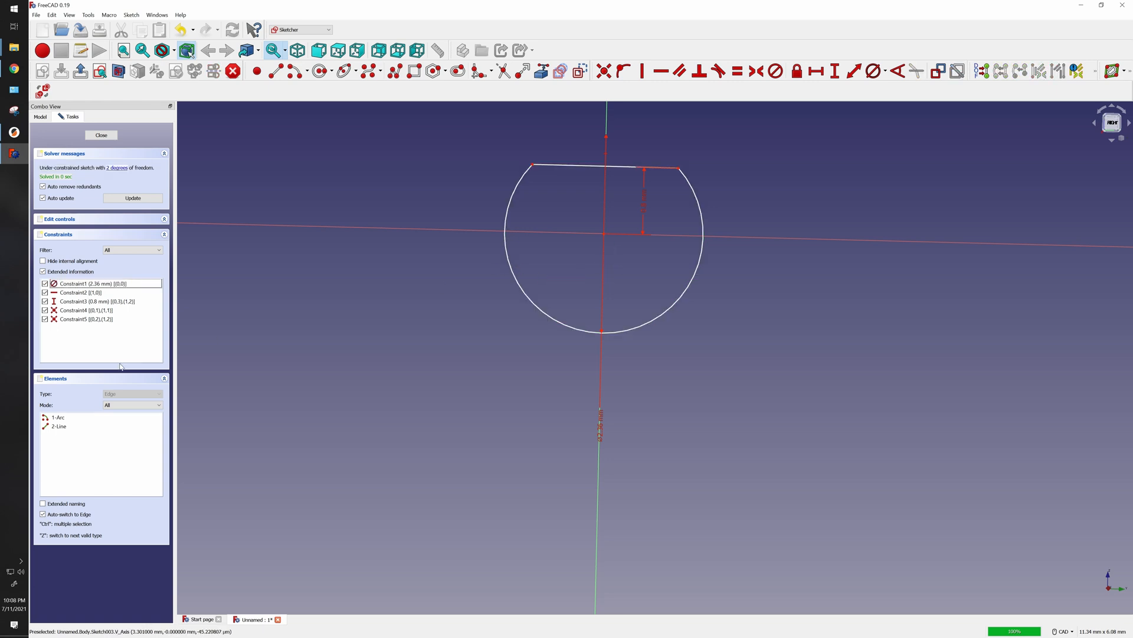
Move the flattened circle away from the origin and constrain its centre to lie on the vertical axis
{"action": "mouse_move", "coordinate": [632, 331]}
{"action": "left_mouse_down"}
{"action": "mouse_move", "coordinate": [633, 342]}
{"action": "mouse_move", "coordinate": [683, 339]}
{"action": "mouse_move", "coordinate": [618, 349]}
{"action": "mouse_move", "coordinate": [662, 354]}
{"action": "left_mouse_up"}
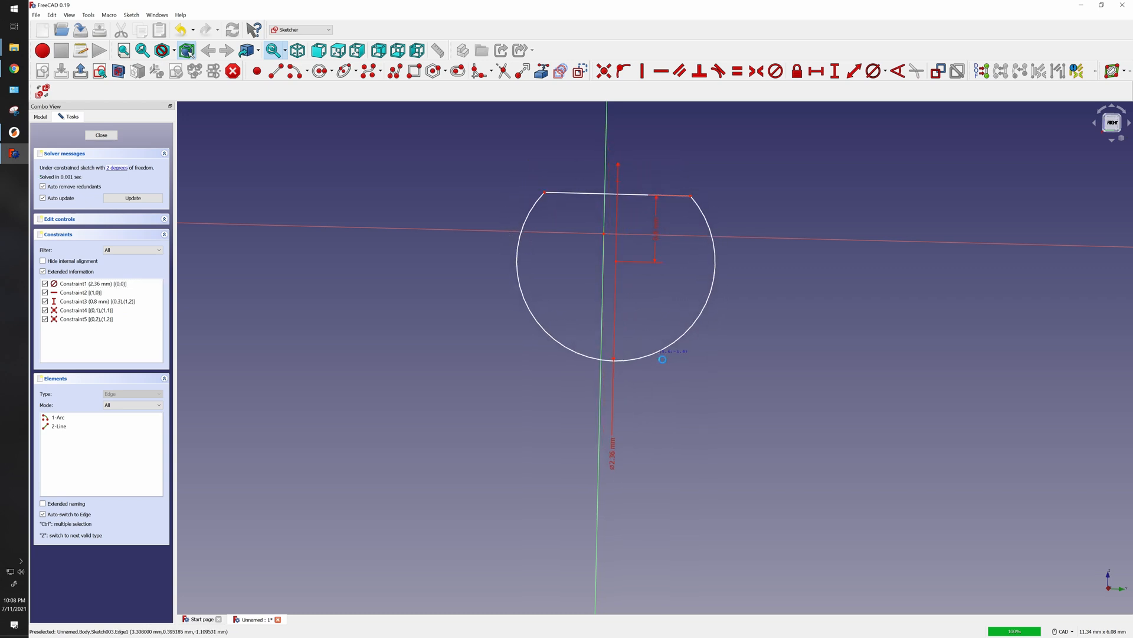
{"action": "left_click", "coordinate": [617, 262]}
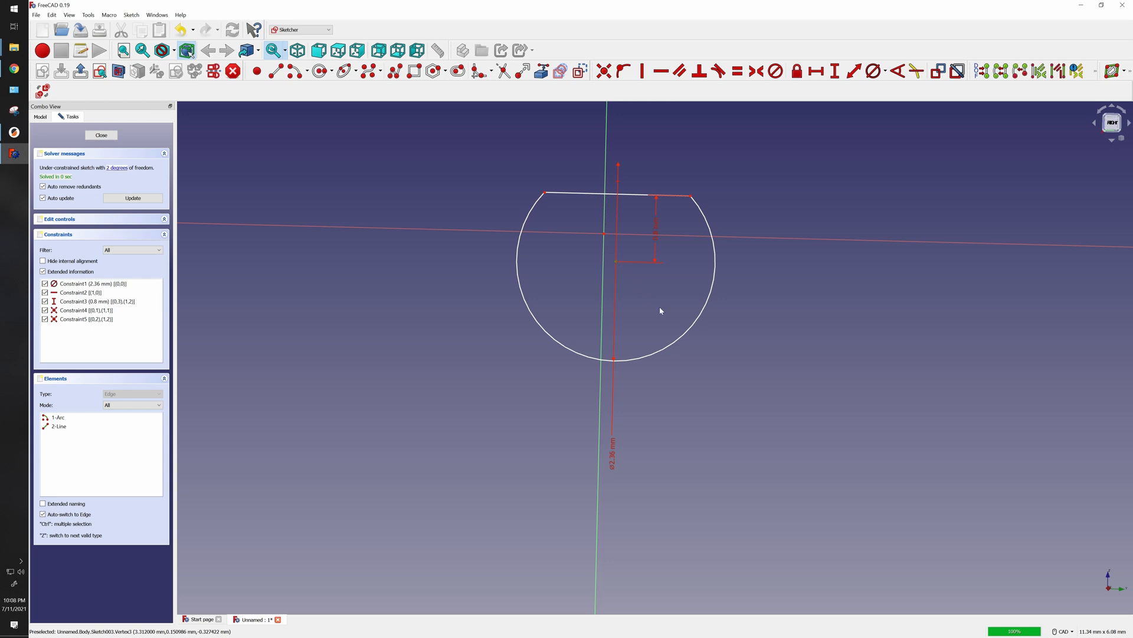
{"action": "left_click", "coordinate": [627, 75]}
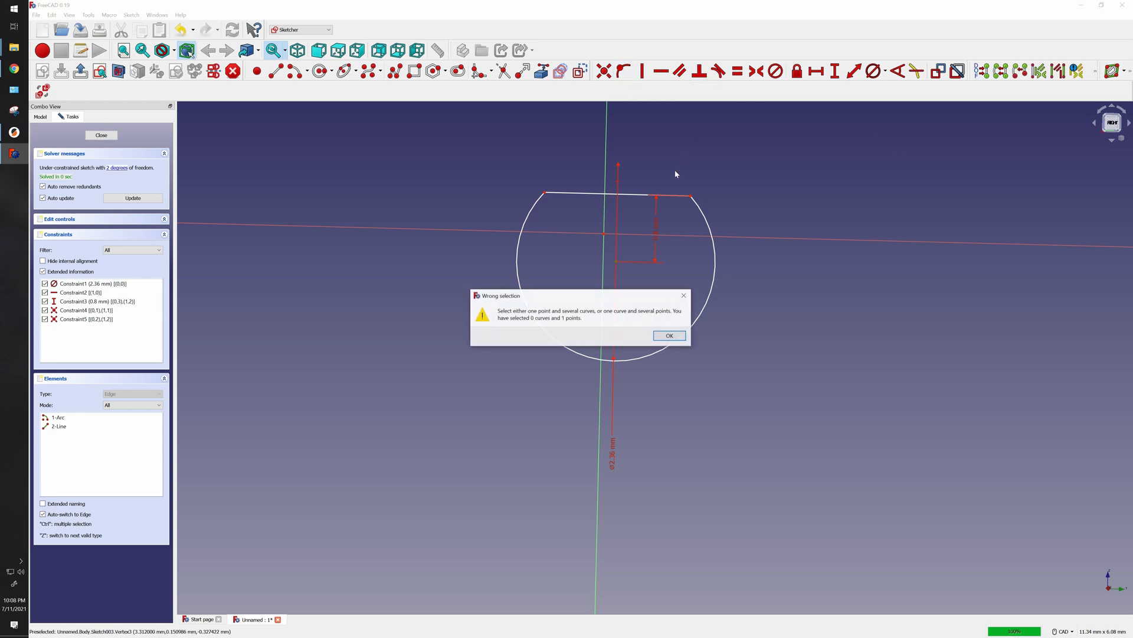
{"action": "left_click", "coordinate": [668, 334]}
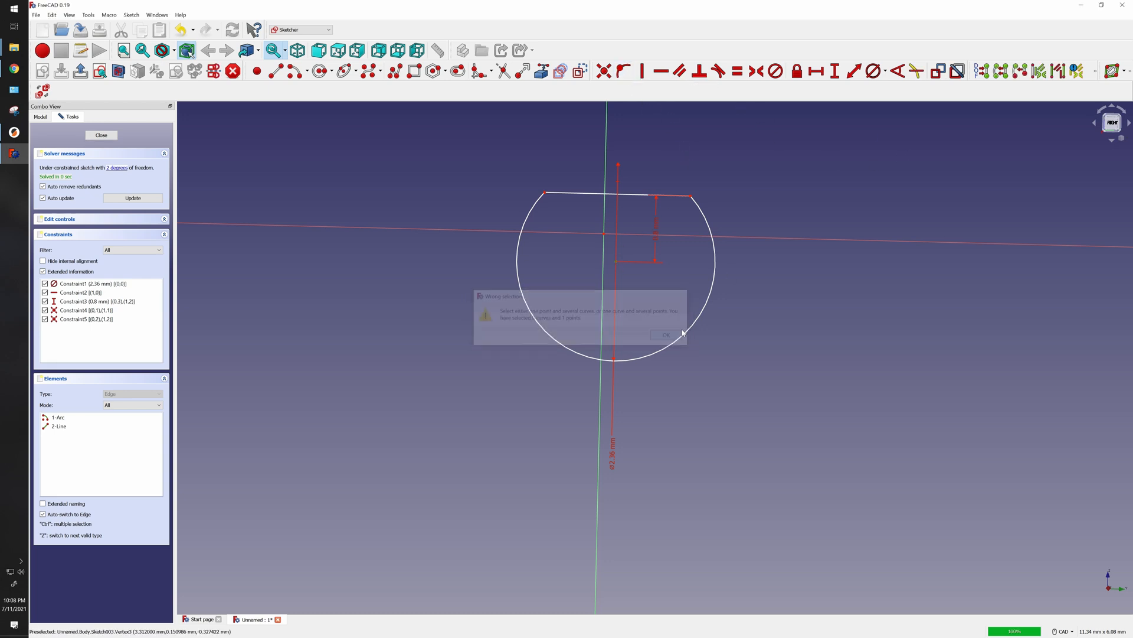
{"action": "left_click", "coordinate": [604, 275]}
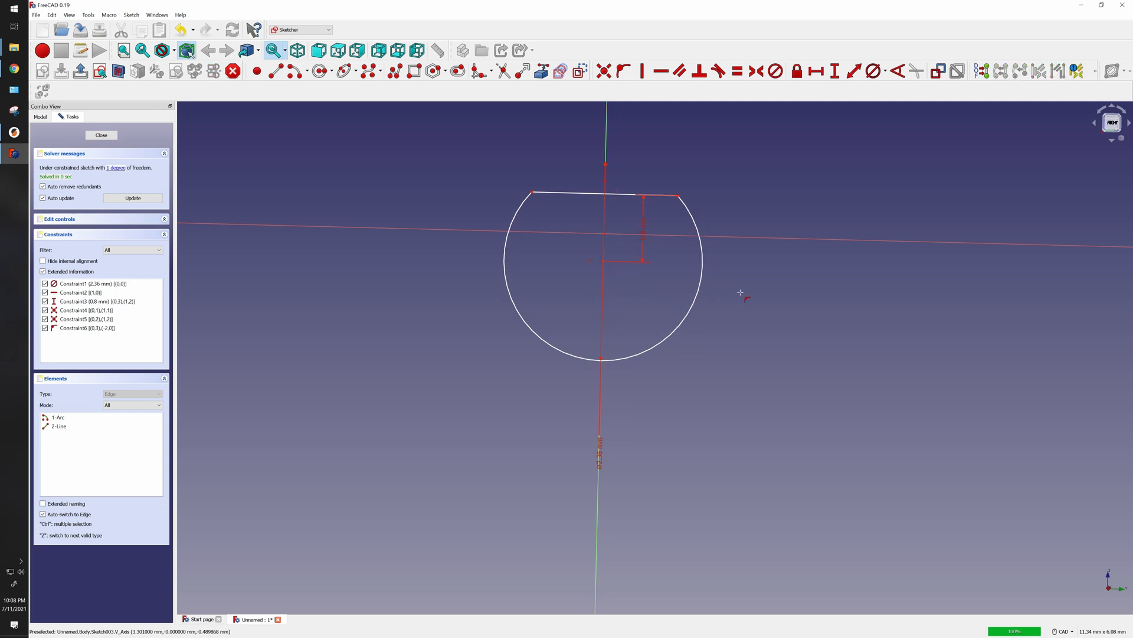
Constrain the vertical distance between the arc's centre and the origin to 0.2 mm and close the sketch
{"action": "scroll", "coordinate": [628, 240], "scroll_direction": "up", "scroll_amount": 1}
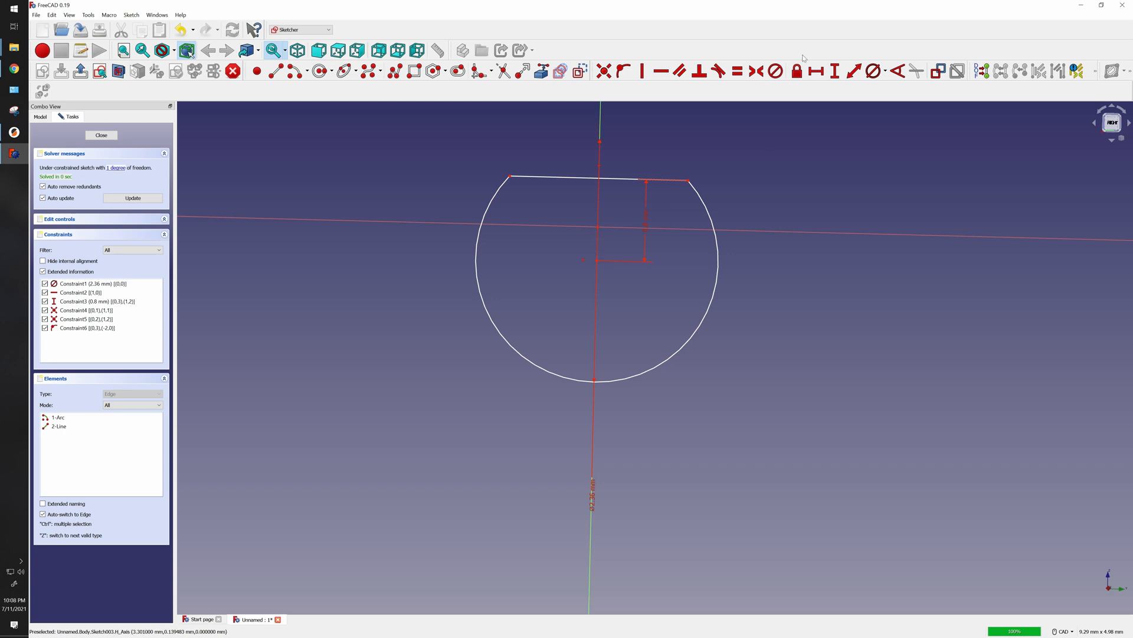
{"action": "left_click", "coordinate": [835, 71]}
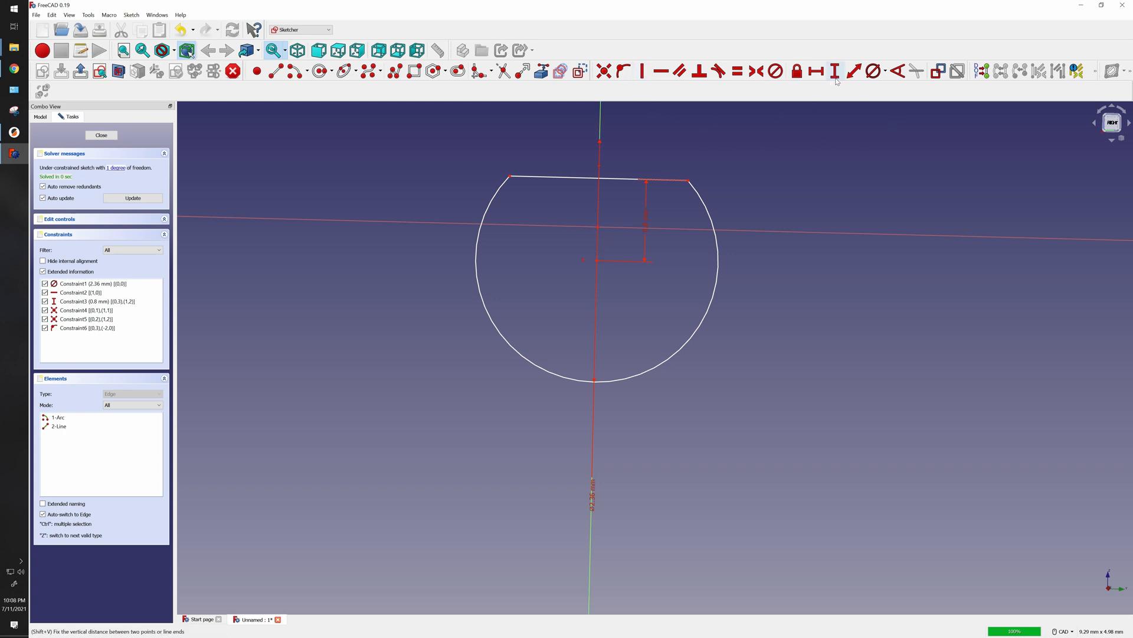
{"action": "left_click", "coordinate": [598, 262]}
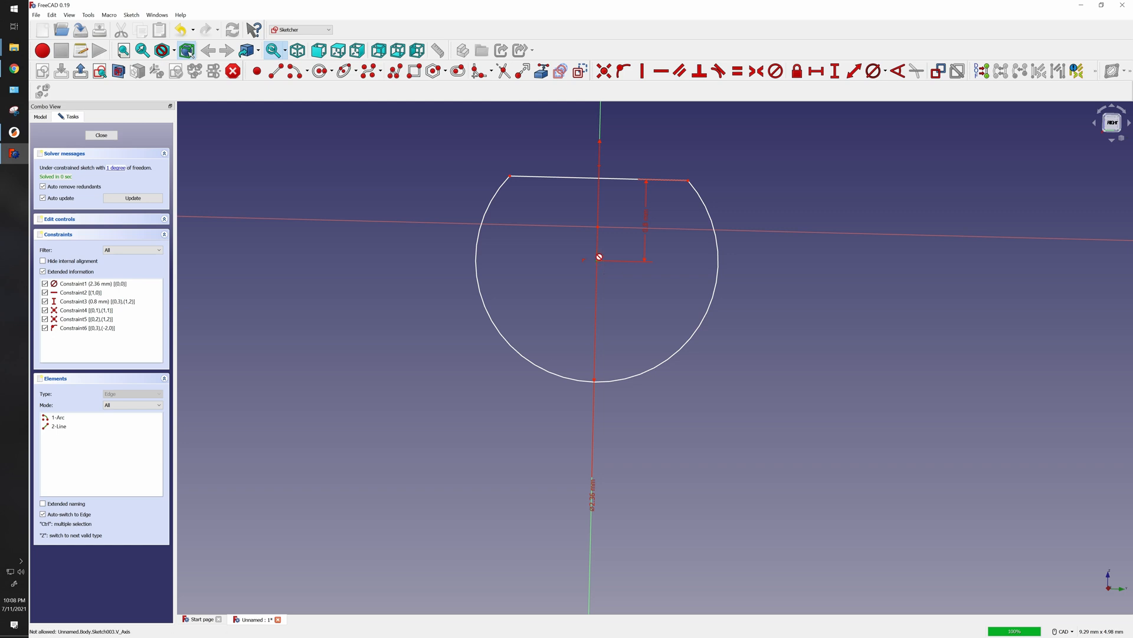
{"action": "left_click", "coordinate": [599, 228]}
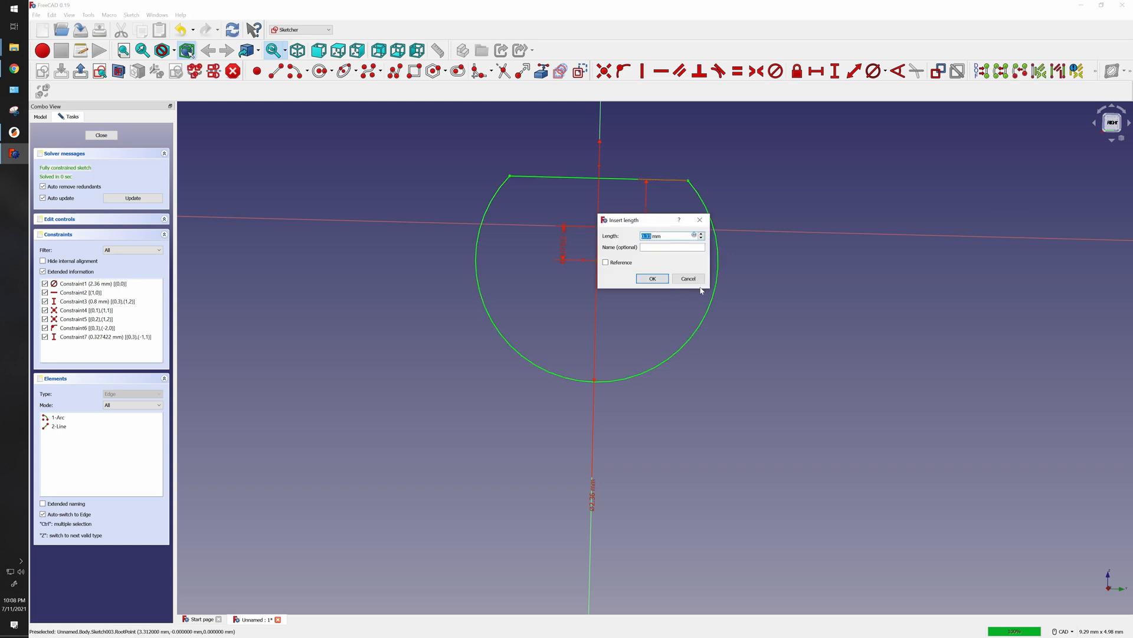
{"action": "key", "text": "BackSpace"}
{"action": "type", "text": "0.2"}
{"action": "key", "text": "Return"}
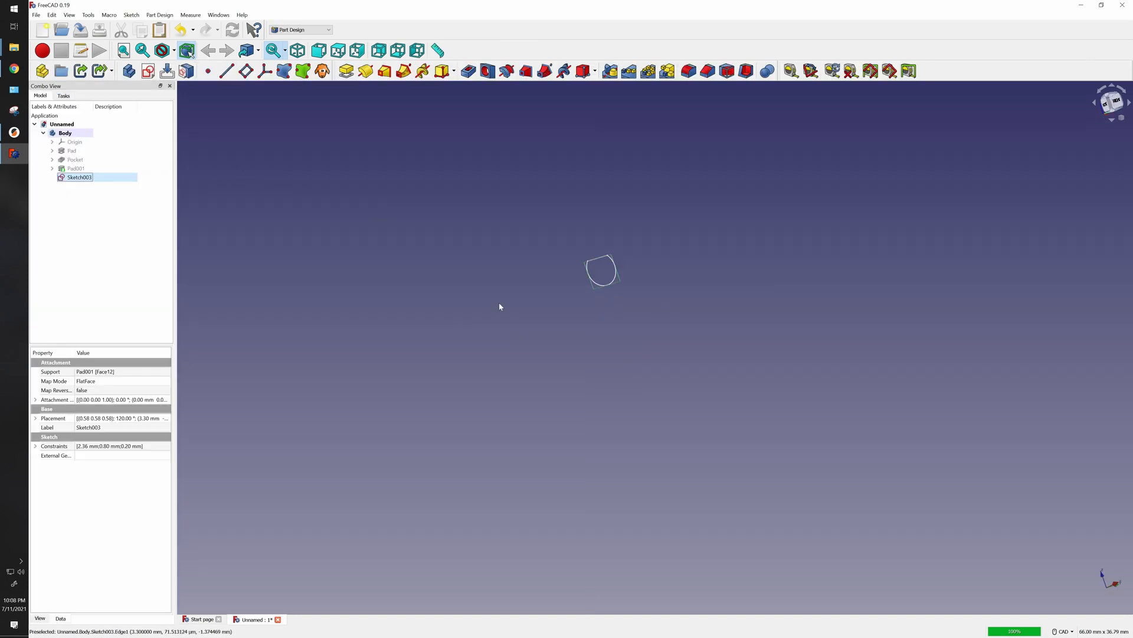
Show the pin's pad feature again and pad the flattened circle sketch on its tip to a length of 0.2 mm
{"action": "left_click", "coordinate": [291, 258]}
{"action": "scroll", "coordinate": [596, 277], "scroll_direction": "up", "scroll_amount": 5}
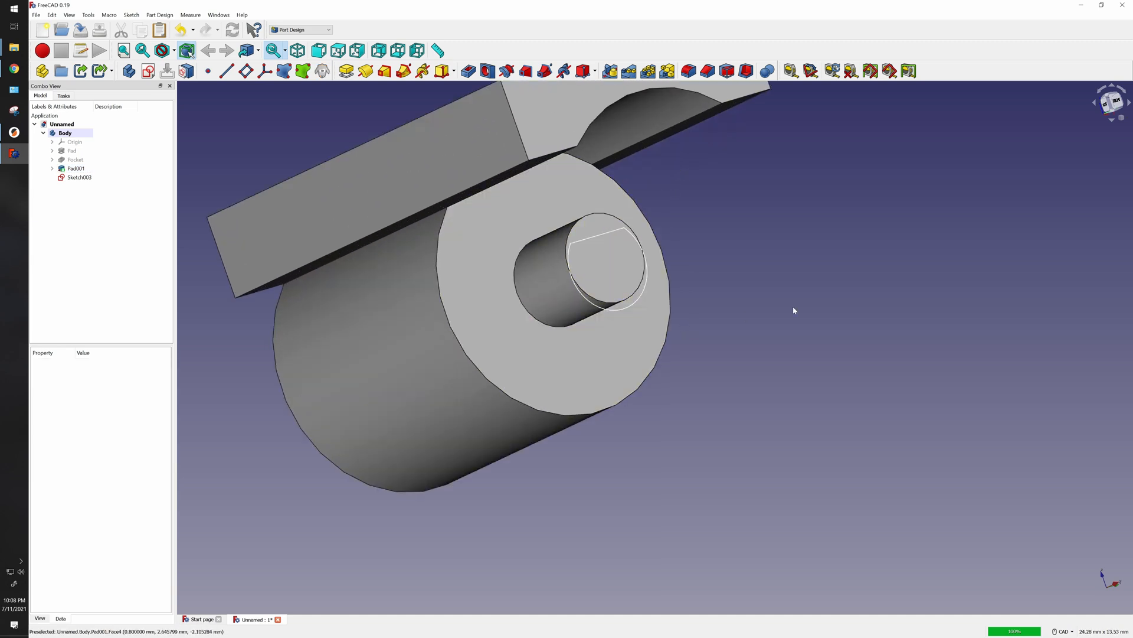
{"action": "left_click", "coordinate": [347, 71]}
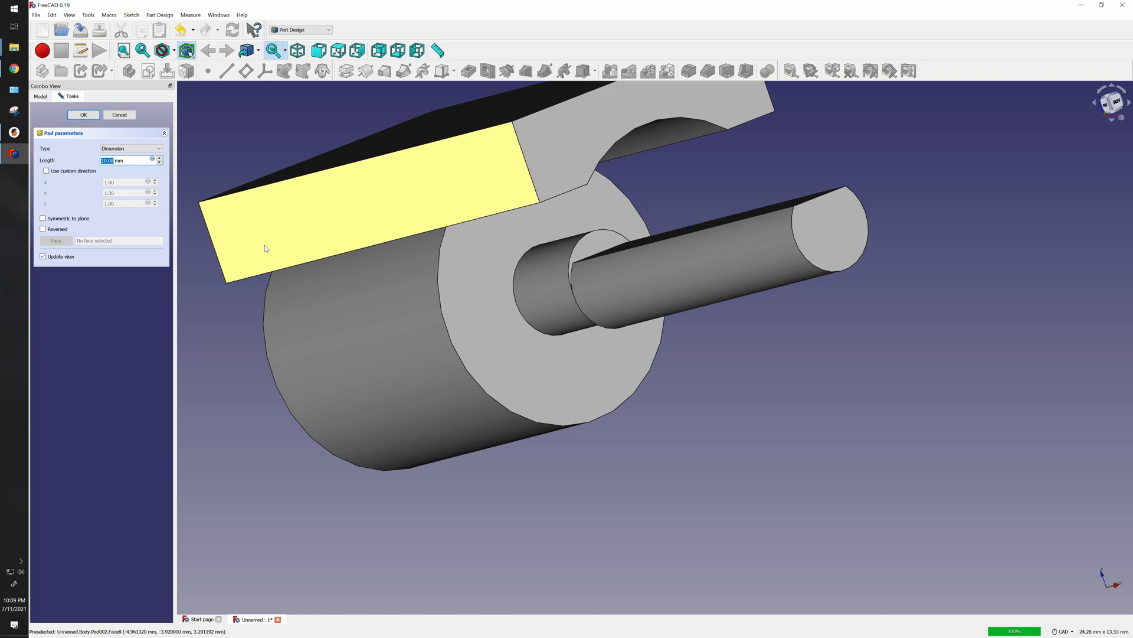
{"action": "key", "text": "BackSpace"}
{"action": "key", "text": "Return"}
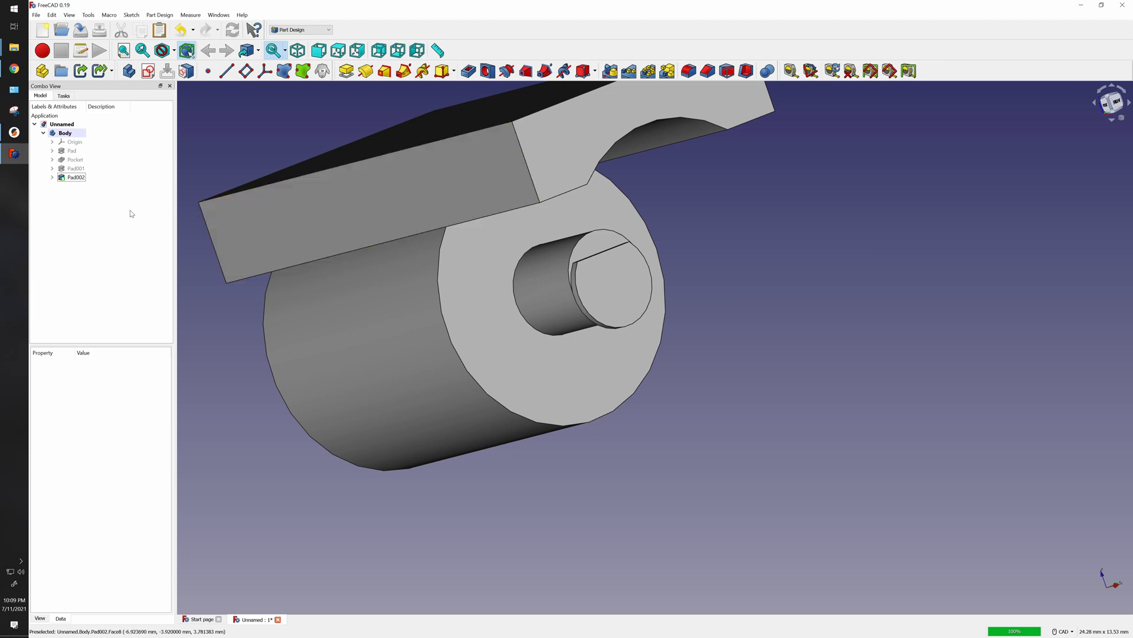
Edit the flattened tip's pad and increase its length to 0.4 mm
{"action": "right_click", "coordinate": [81, 179]}
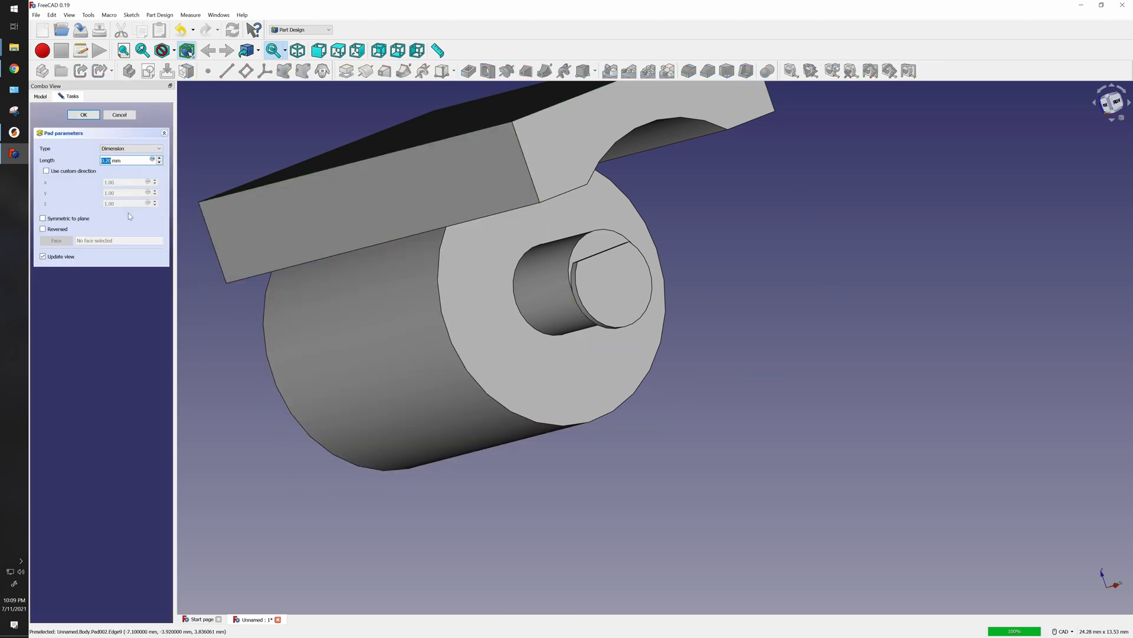
{"action": "left_click", "coordinate": [106, 160]}
{"action": "key", "text": "Delete"}
{"action": "key", "text": "Return"}
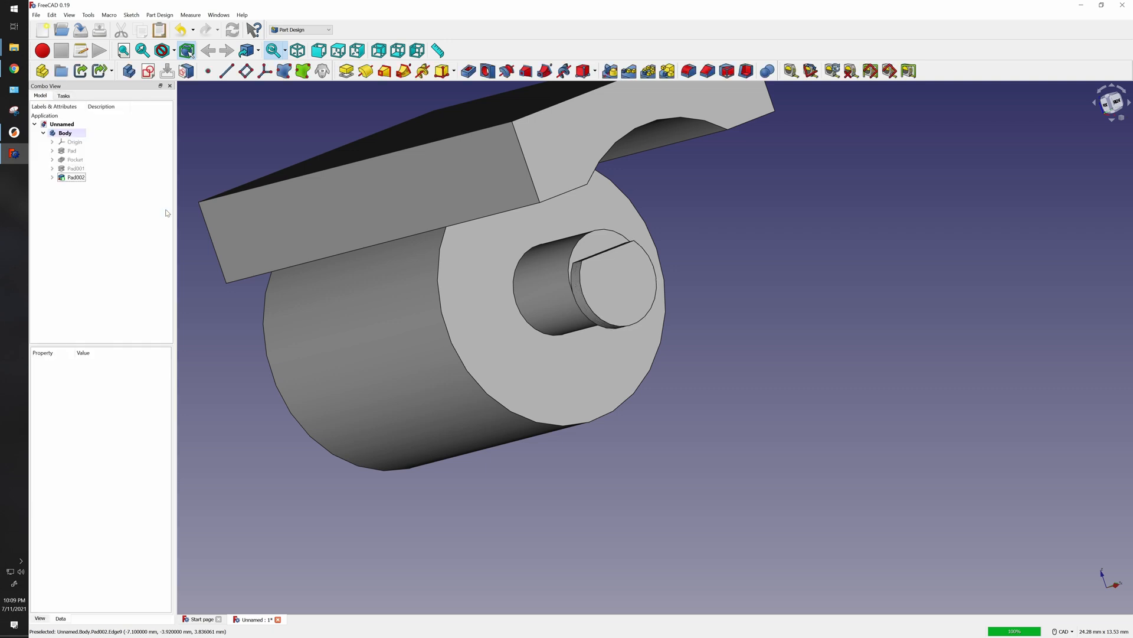
Examine the pin and its offset flattened tip from several angles
{"action": "scroll", "coordinate": [691, 400], "scroll_direction": "down", "scroll_amount": 4}
{"action": "middle_click_drag", "start_coordinate": [691, 400], "coordinate": [640, 298]}
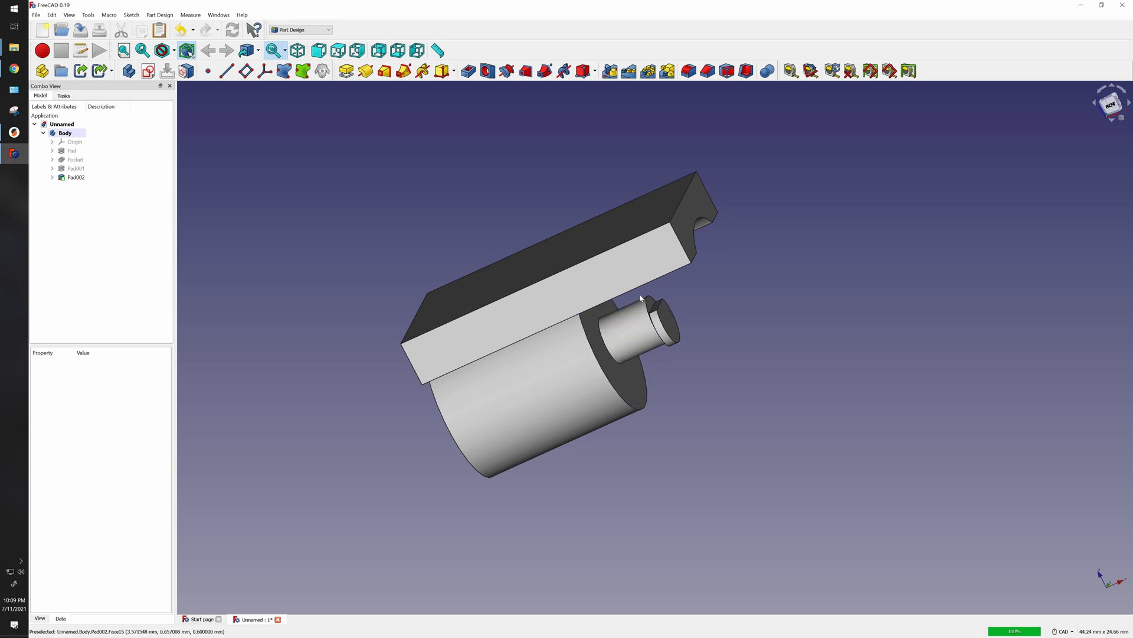
{"action": "scroll", "coordinate": [678, 319], "scroll_direction": "up", "scroll_amount": 5}
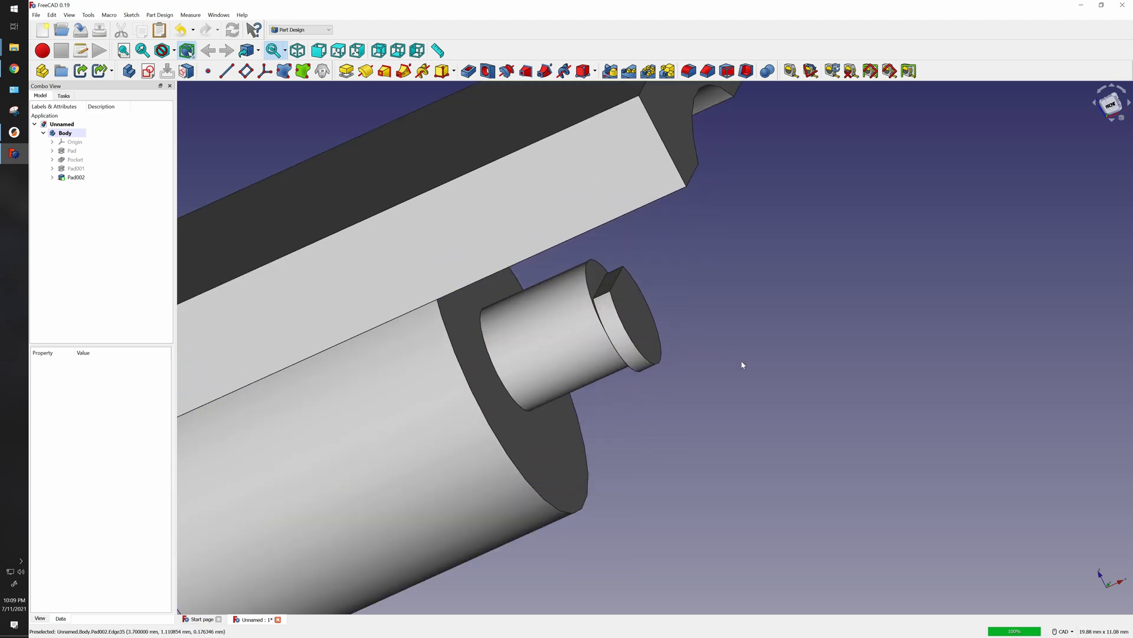
{"action": "middle_click_drag", "start_coordinate": [743, 364], "coordinate": [582, 423]}
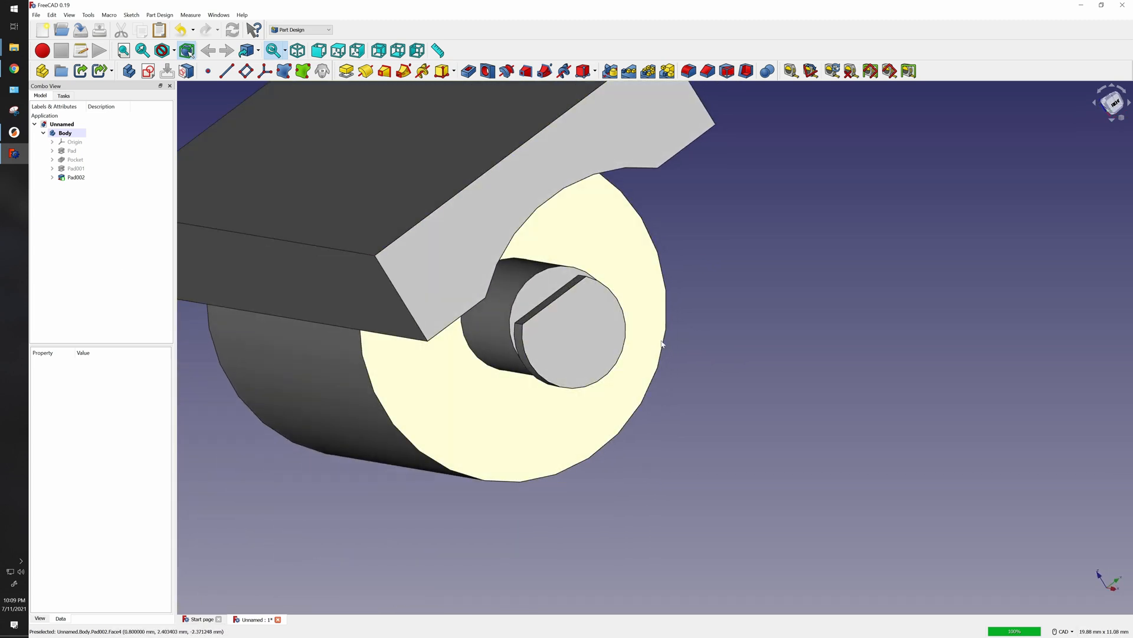
{"action": "scroll", "coordinate": [662, 344], "scroll_direction": "down", "scroll_amount": 5}
{"action": "middle_click_drag", "start_coordinate": [662, 344], "coordinate": [741, 345]}
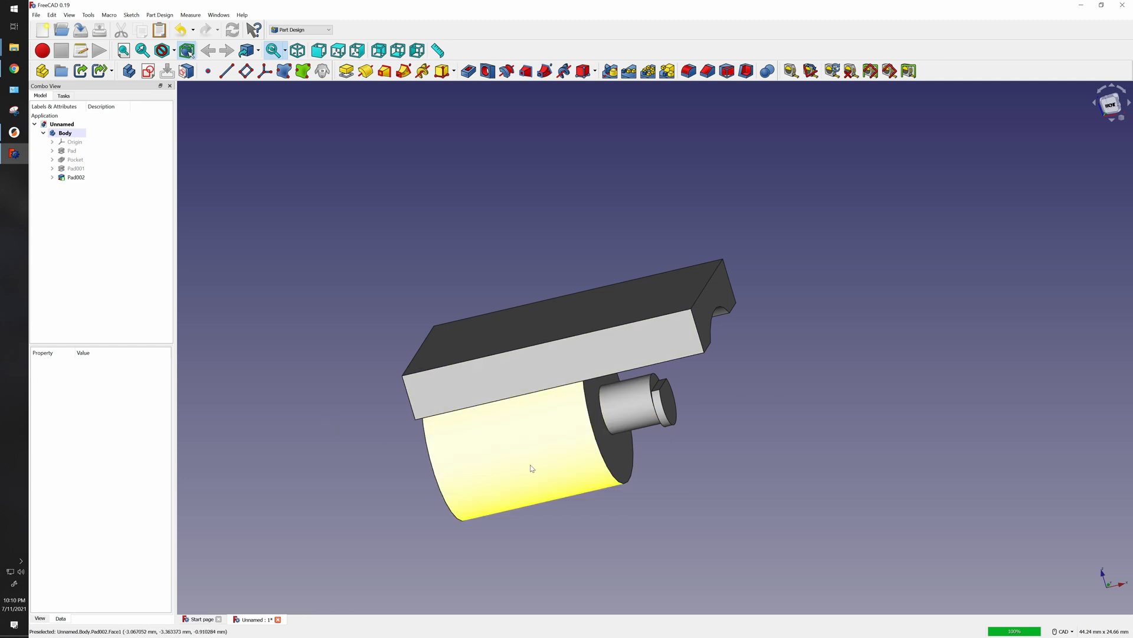
Create a sketch on the slab's top face and draw a rectangle about 5 mm wide across the vertical axis, above the origin
{"action": "middle_click_drag", "start_coordinate": [731, 405], "coordinate": [972, 446]}
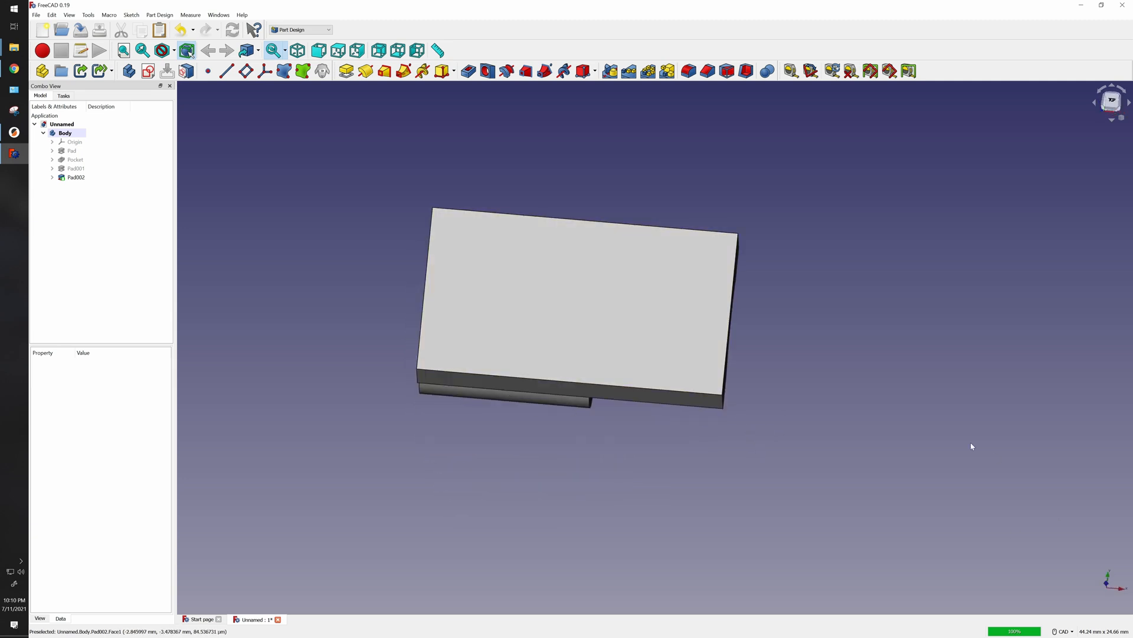
{"action": "left_click", "coordinate": [666, 309]}
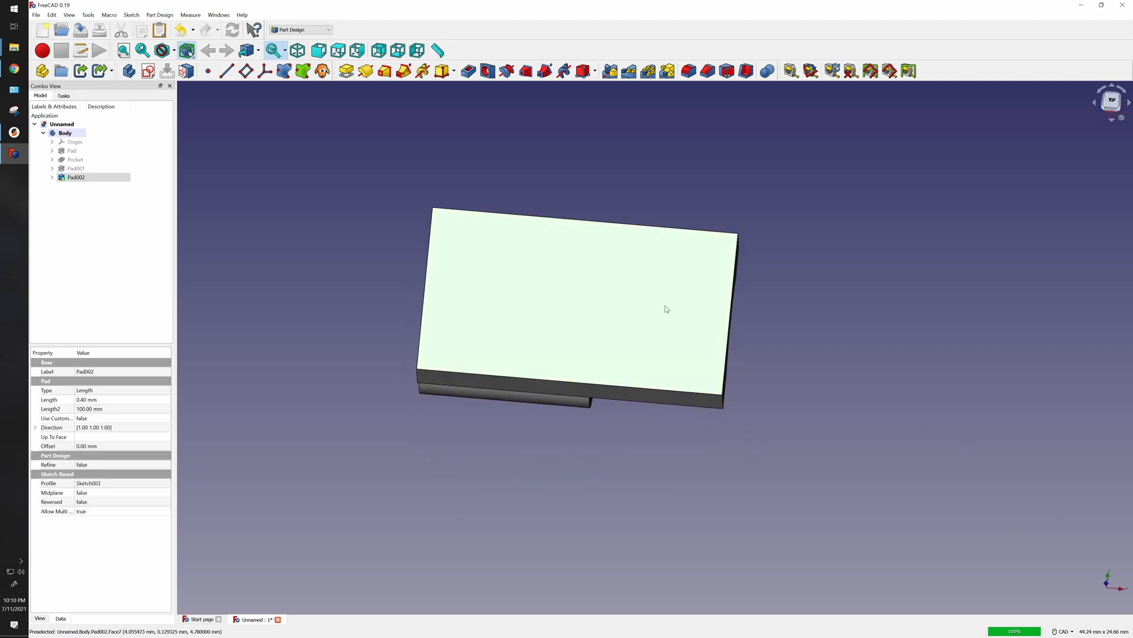
{"action": "left_click", "coordinate": [145, 75]}
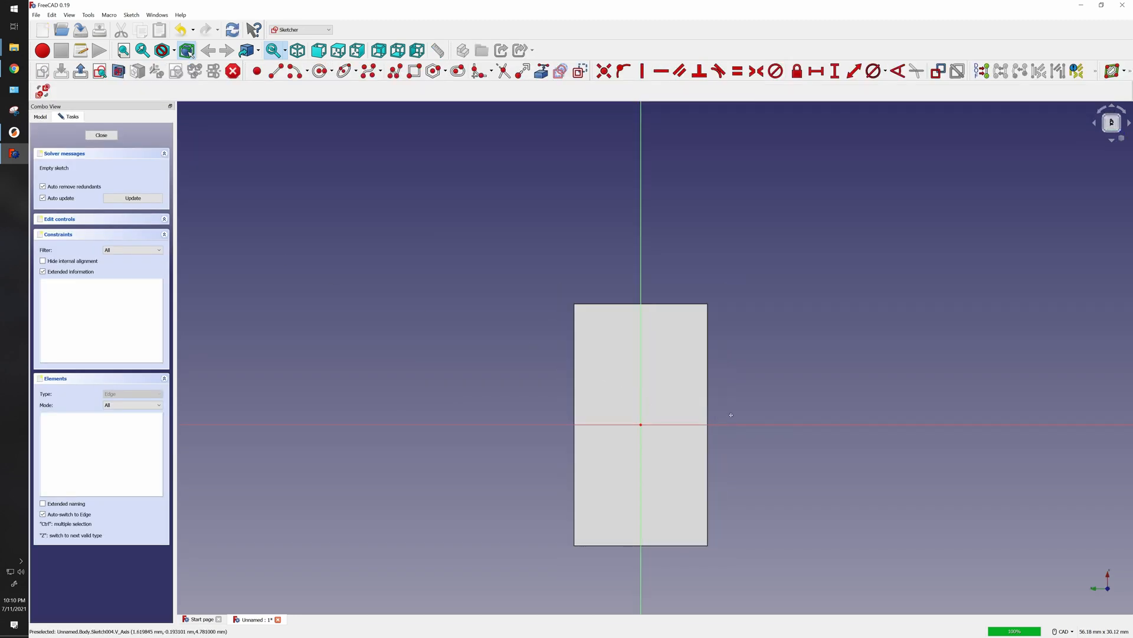
{"action": "mouse_move", "coordinate": [731, 415]}
{"action": "middle_mouse_down"}
{"action": "mouse_move", "coordinate": [767, 443]}
{"action": "mouse_move", "coordinate": [712, 404]}
{"action": "middle_mouse_up"}
{"action": "scroll", "coordinate": [656, 375], "scroll_direction": "up", "scroll_amount": 3}
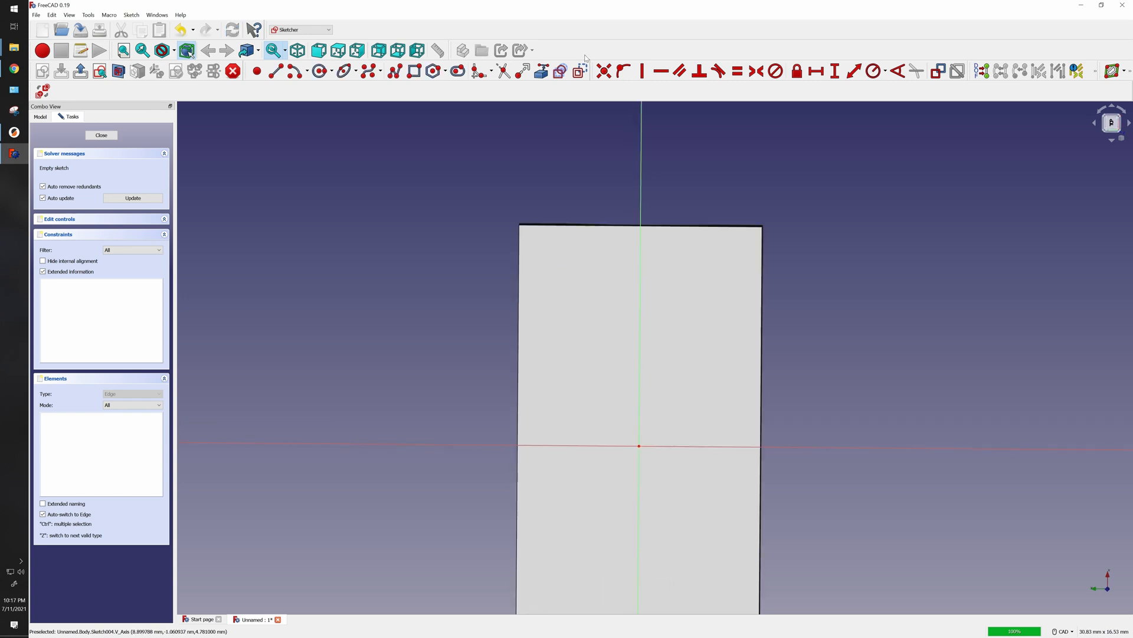
{"action": "left_click", "coordinate": [417, 72]}
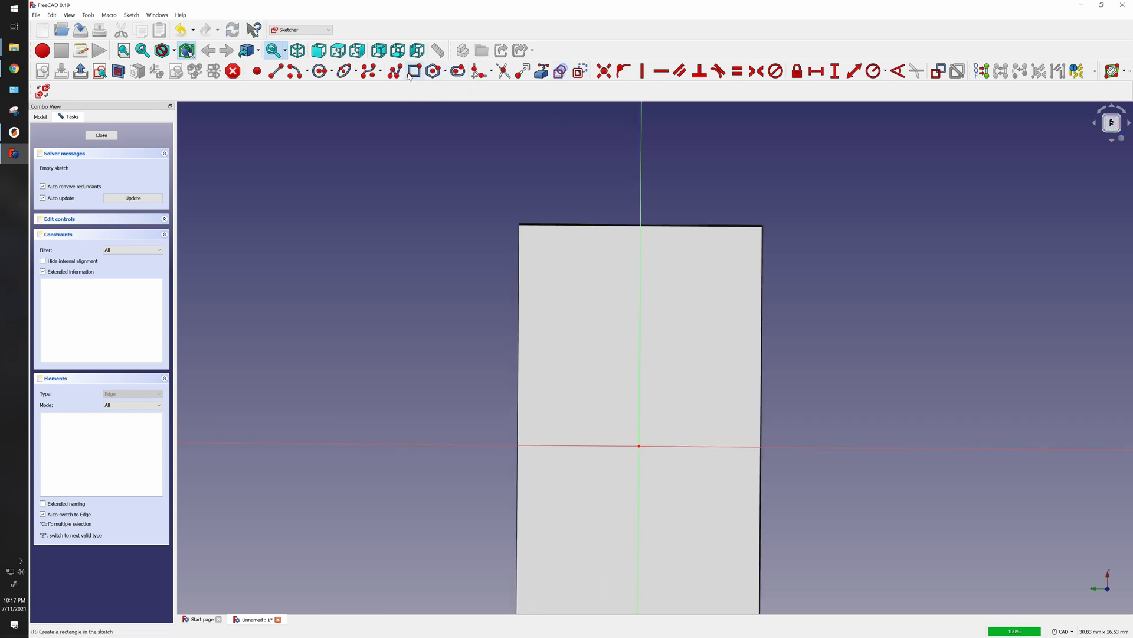
{"action": "left_click", "coordinate": [568, 247]}
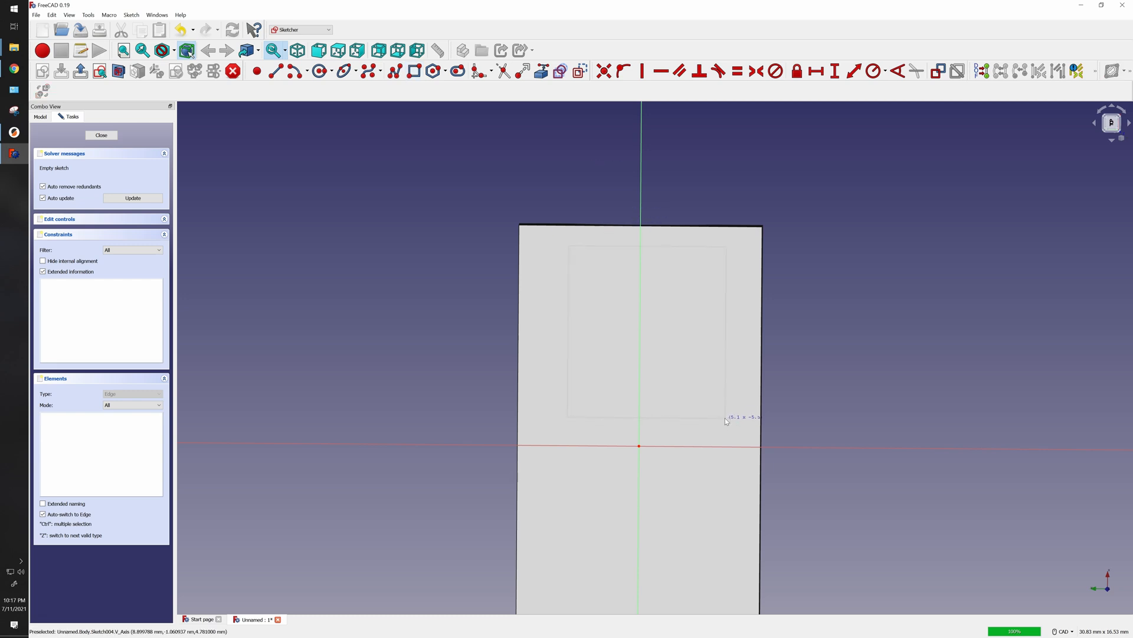
{"action": "left_click", "coordinate": [725, 418]}
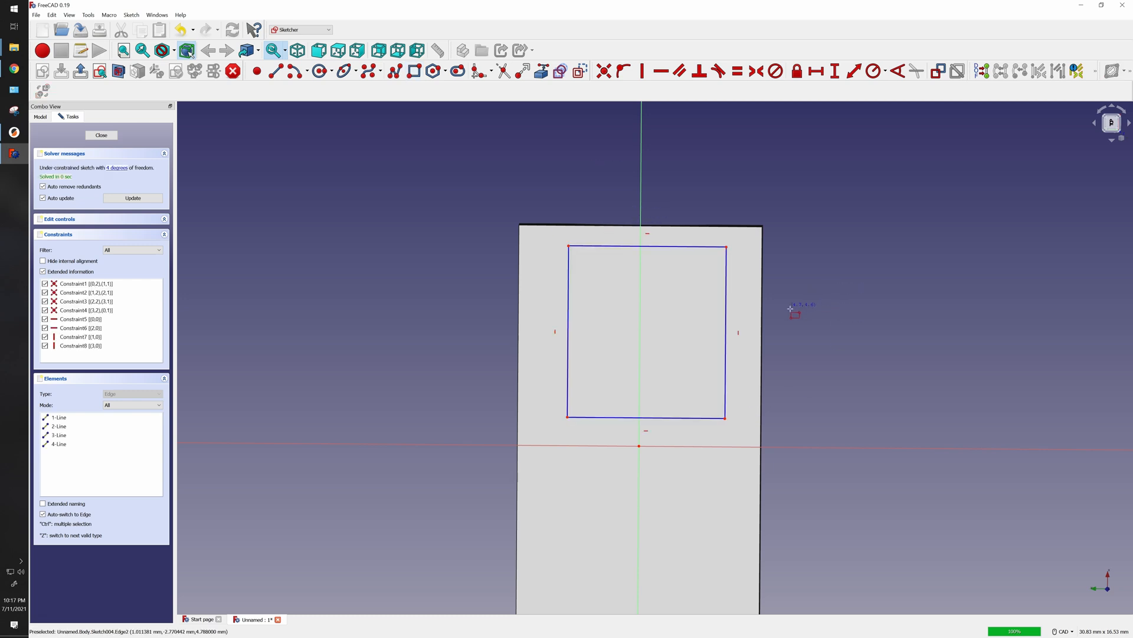
Make two adjacent sides of the rectangle equal, centre its upper corners symmetrically about the vertical axis, and leave the sketch
{"action": "left_click", "coordinate": [738, 71]}
{"action": "left_click", "coordinate": [726, 315]}
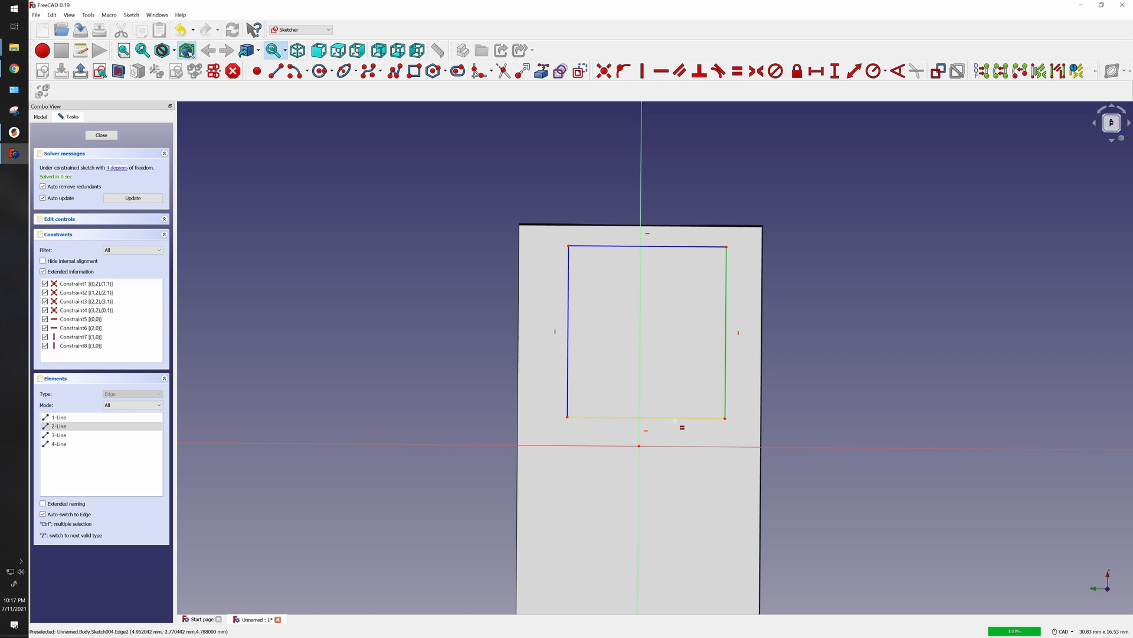
{"action": "left_click", "coordinate": [676, 418]}
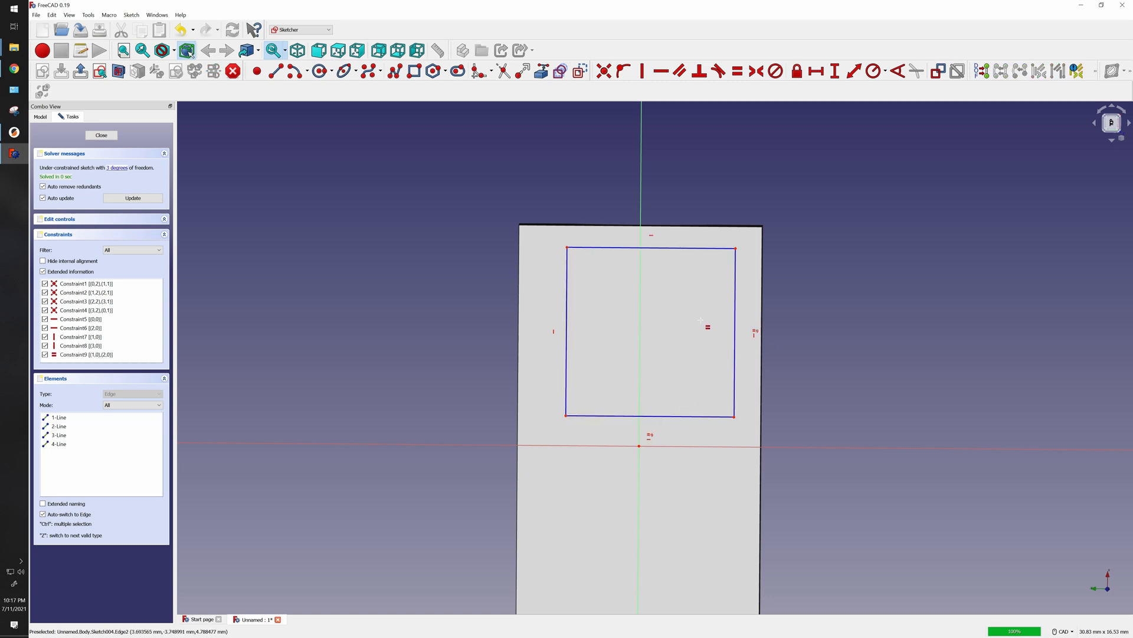
{"action": "left_click_drag", "start_coordinate": [736, 248], "coordinate": [725, 269]}
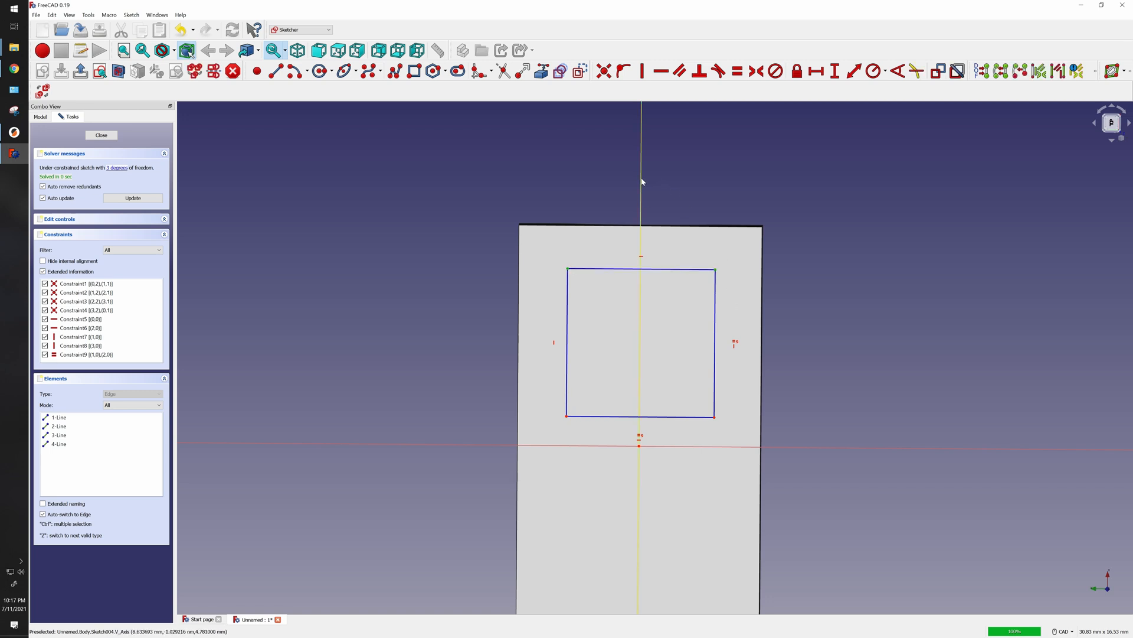
{"action": "left_click", "coordinate": [756, 72]}
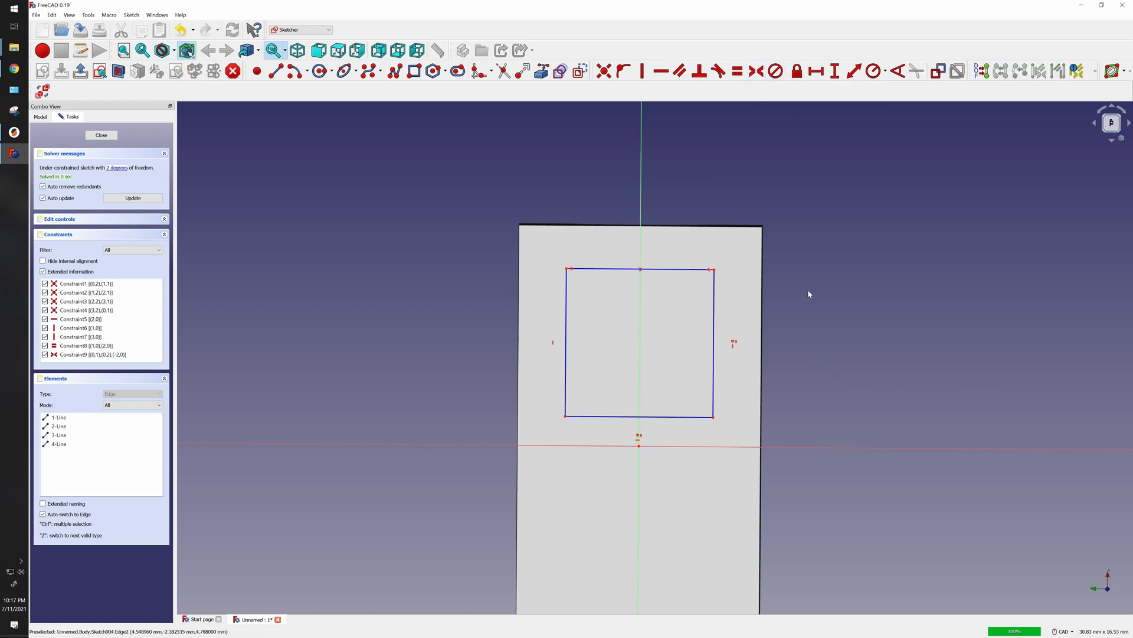
{"action": "key", "text": "Escape"}
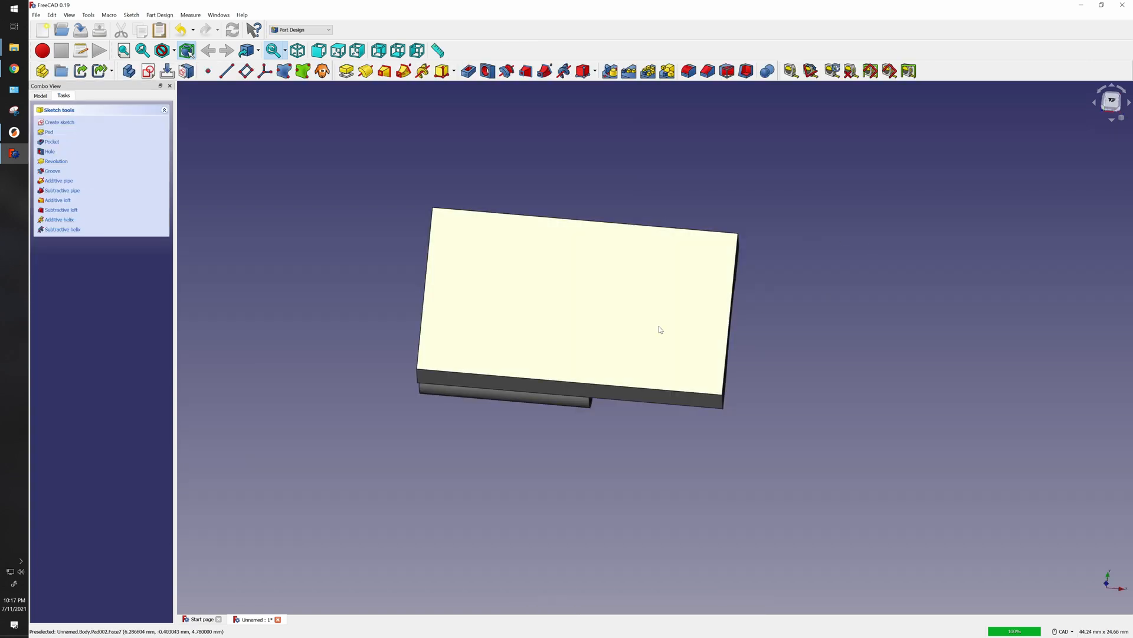
Reopen the square's sketch on the slab's top face and constrain the square's vertical side length to 4.85 mm
{"action": "middle_click_drag", "start_coordinate": [627, 425], "coordinate": [652, 386]}
{"action": "left_click", "coordinate": [40, 96]}
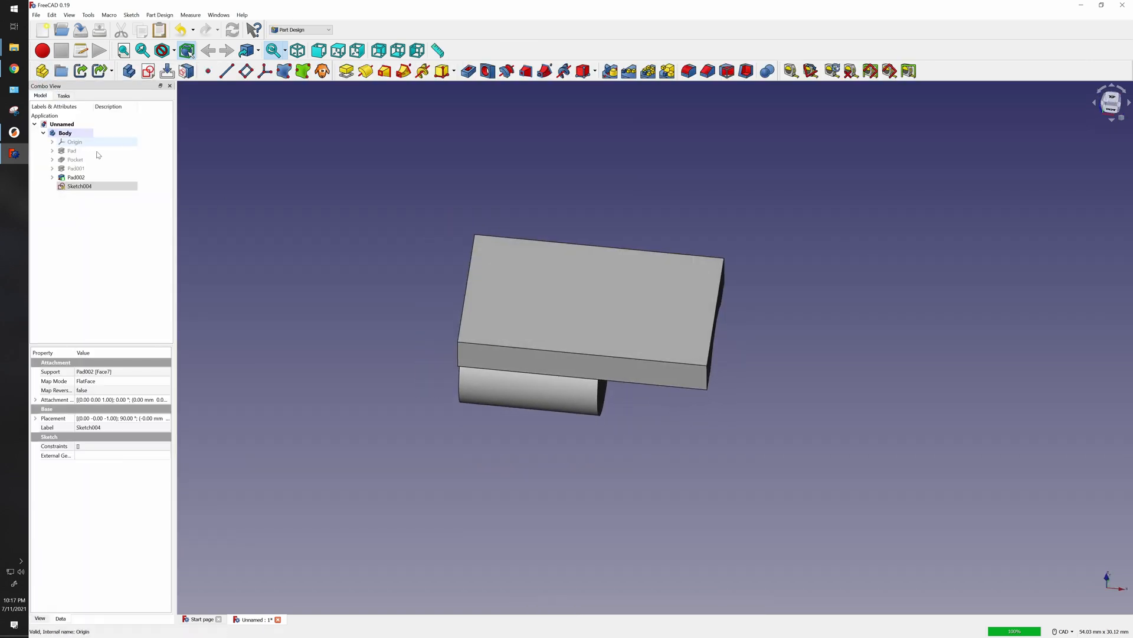
{"action": "right_click", "coordinate": [75, 186]}
{"action": "left_click", "coordinate": [101, 193]}
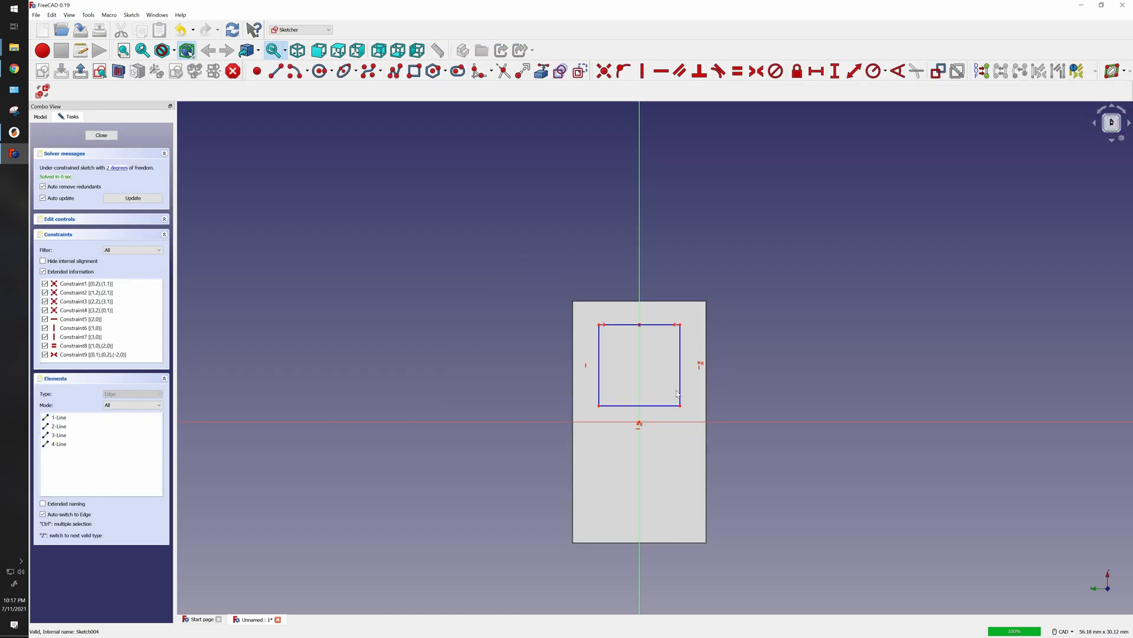
{"action": "left_click", "coordinate": [838, 77]}
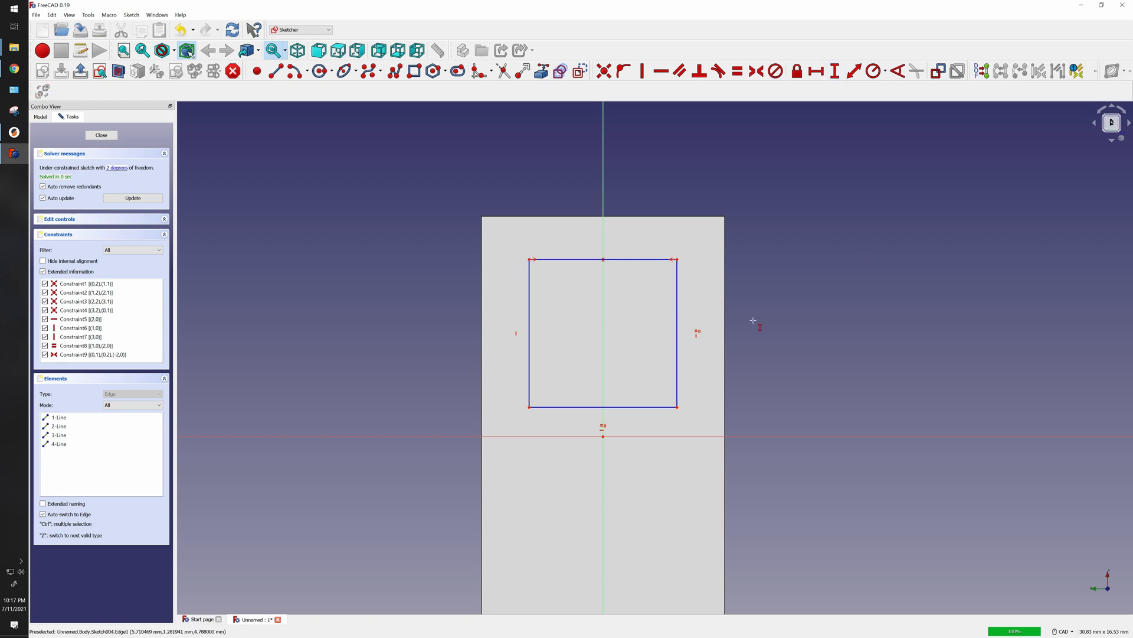
{"action": "left_click", "coordinate": [678, 313]}
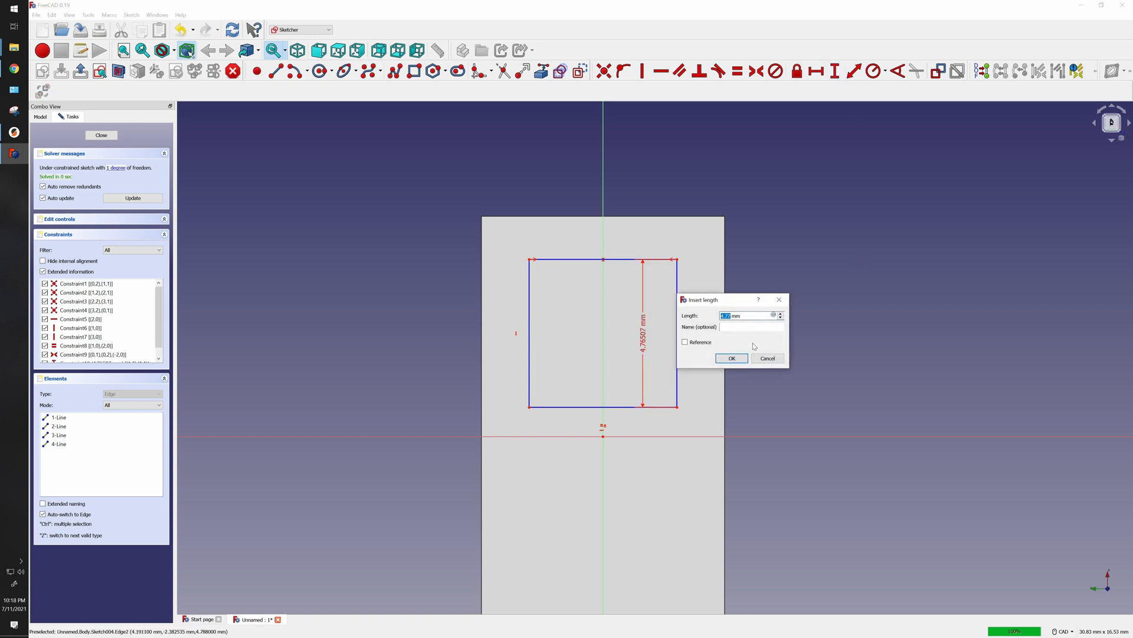
{"action": "type", "text": "4.8"}
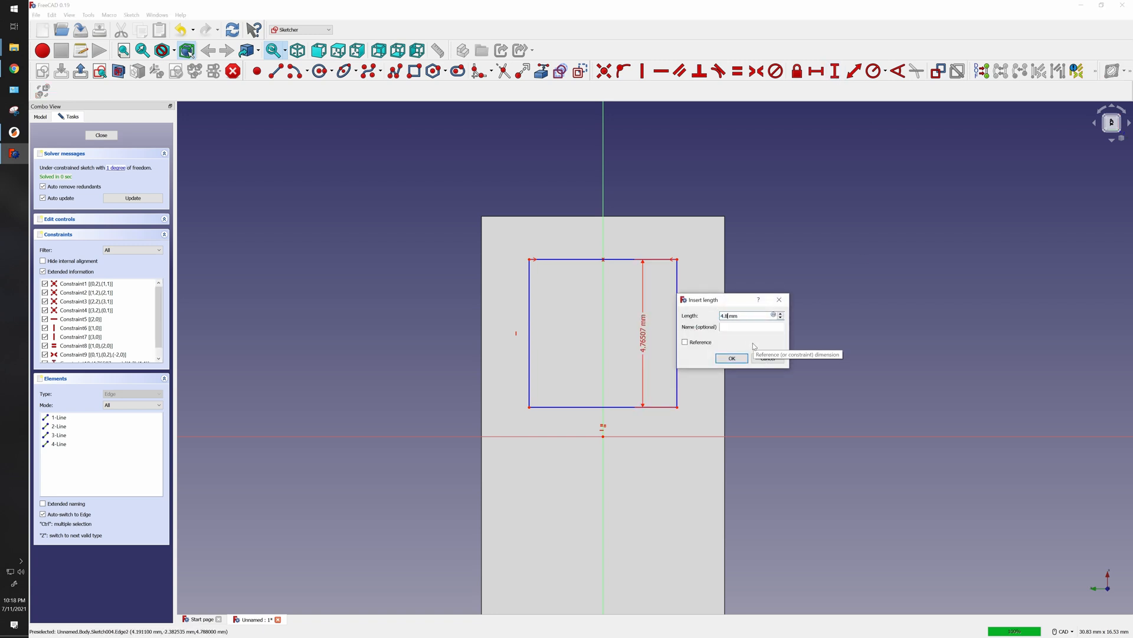
{"action": "type", "text": "5"}
{"action": "key", "text": "Return"}
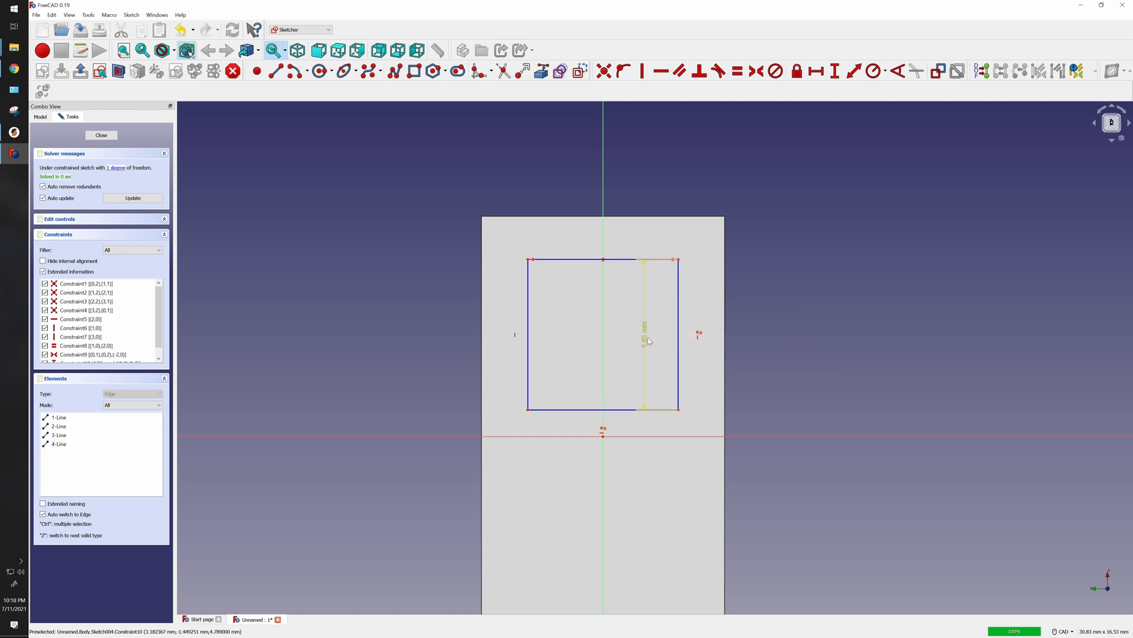
Constrain the vertical distance from the square's lower right corner to the origin with the formula 12.48mm / 2 - 4.85mm, placing the dimension beside the slab
{"action": "scroll", "coordinate": [677, 370], "scroll_direction": "down", "scroll_amount": 2}
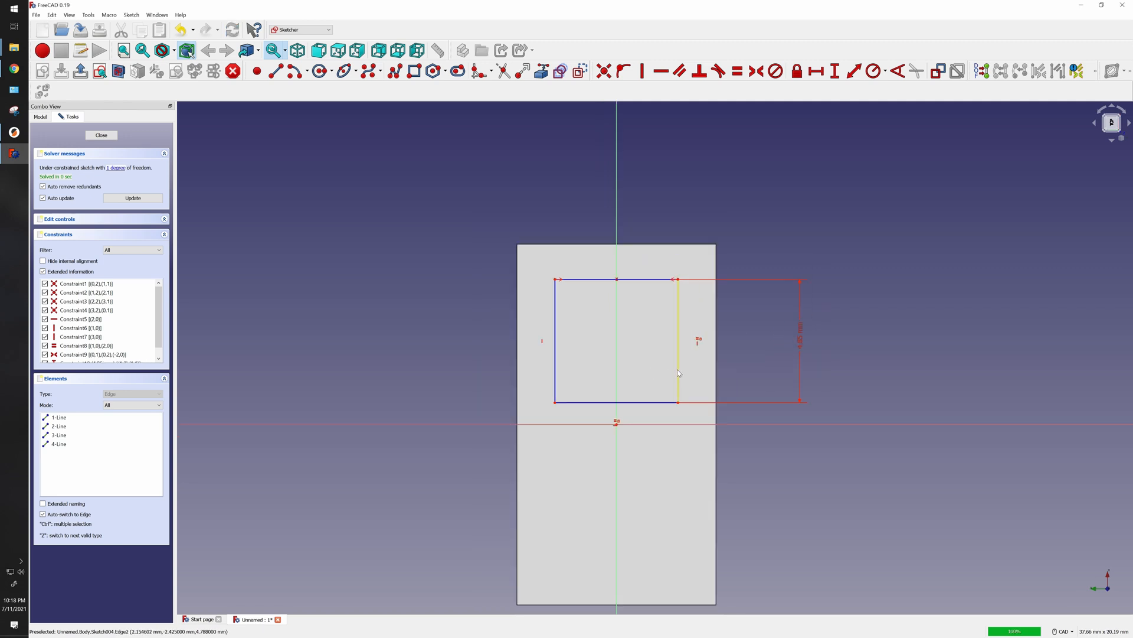
{"action": "scroll", "coordinate": [678, 388], "scroll_direction": "up", "scroll_amount": 2}
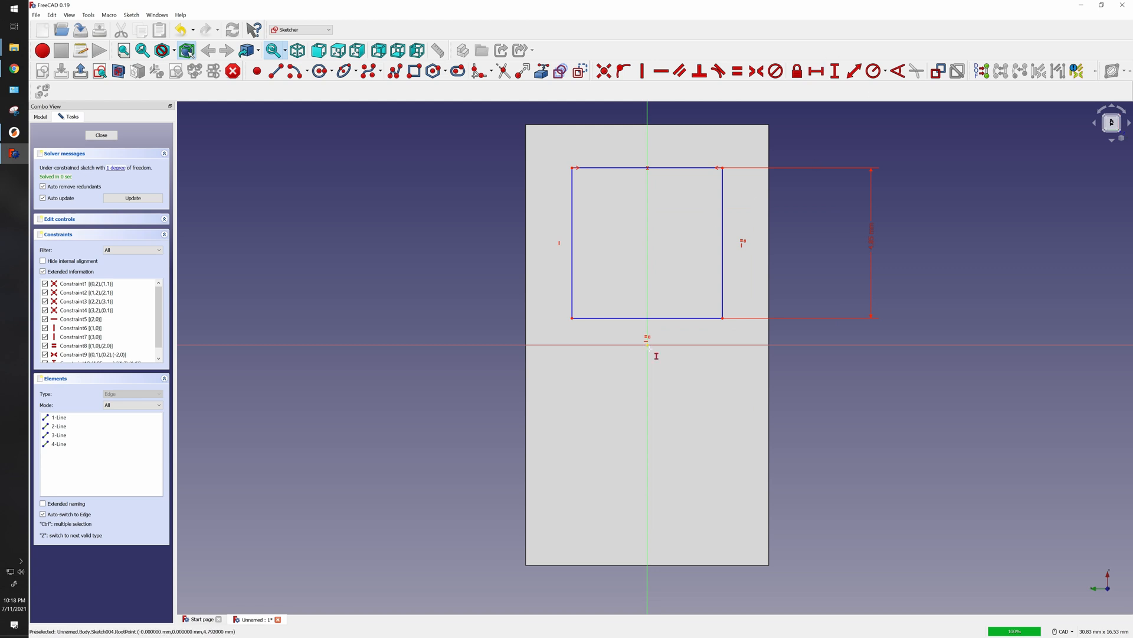
{"action": "left_click", "coordinate": [724, 318]}
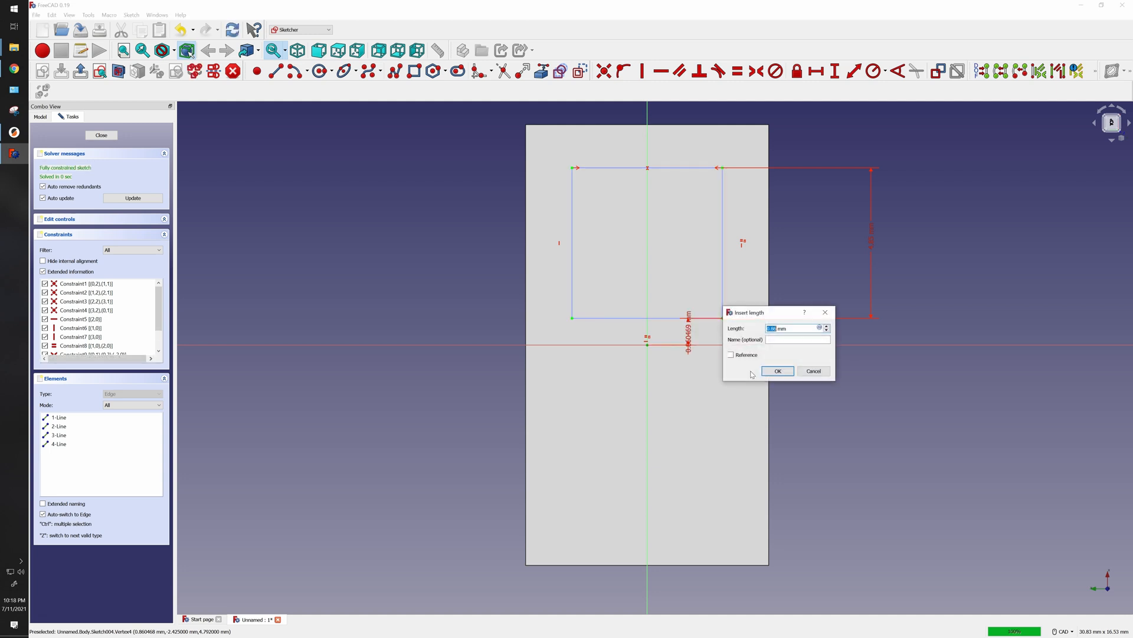
{"action": "left_click_drag", "start_coordinate": [814, 312], "coordinate": [923, 380]}
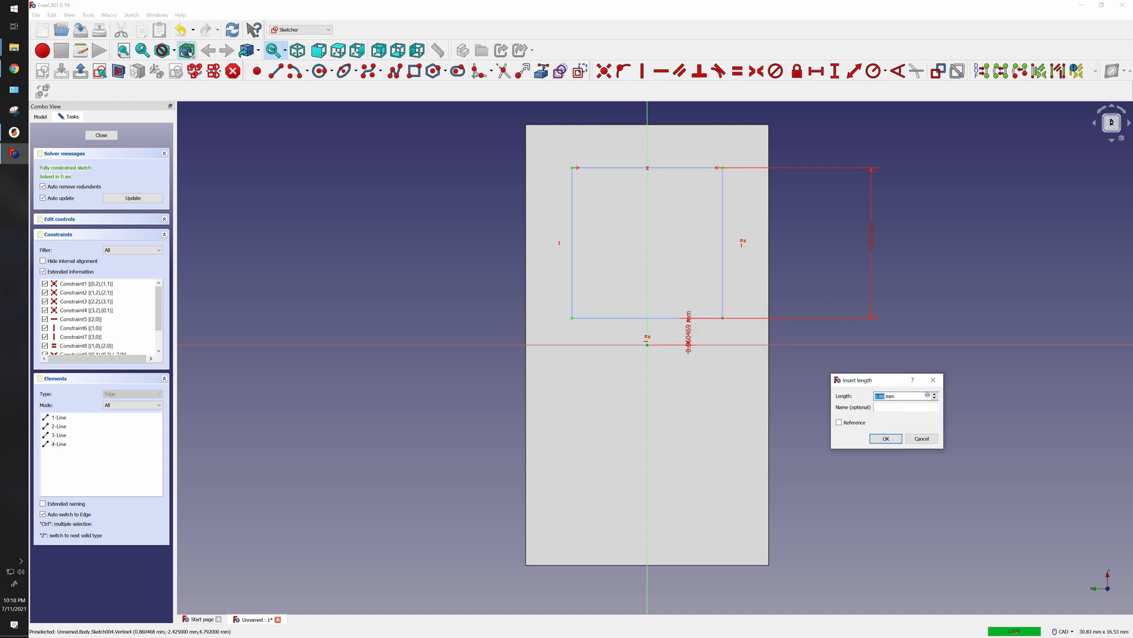
{"action": "left_click", "coordinate": [929, 396]}
{"action": "type", "text": "12."}
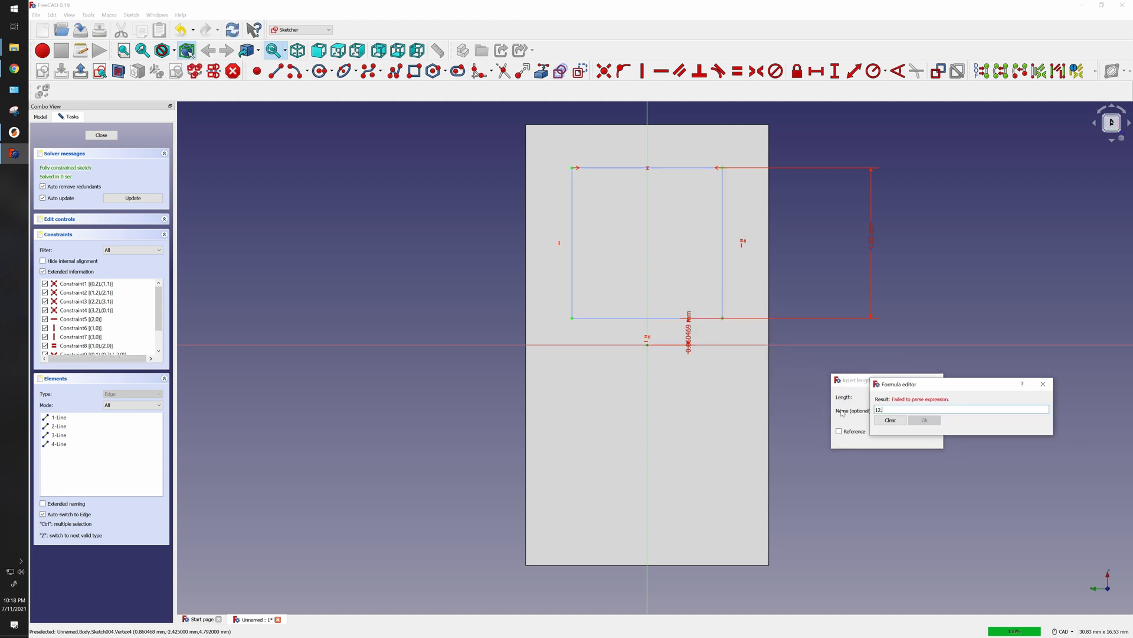
{"action": "type", "text": "48mm / 2"}
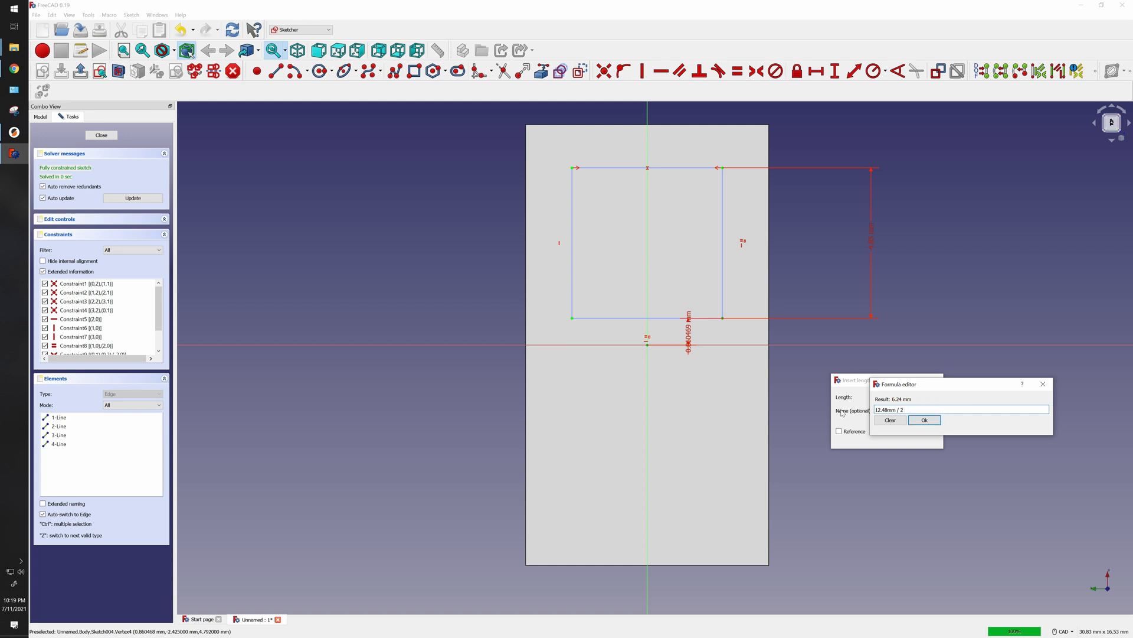
{"action": "type", "text": " - 4."}
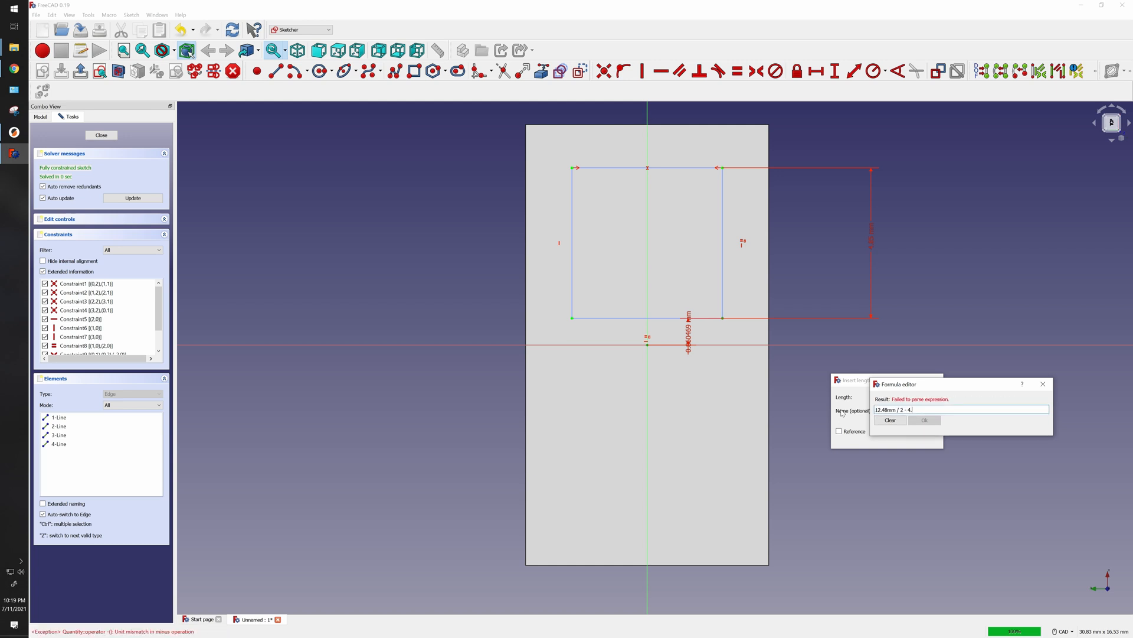
{"action": "type", "text": "85mm"}
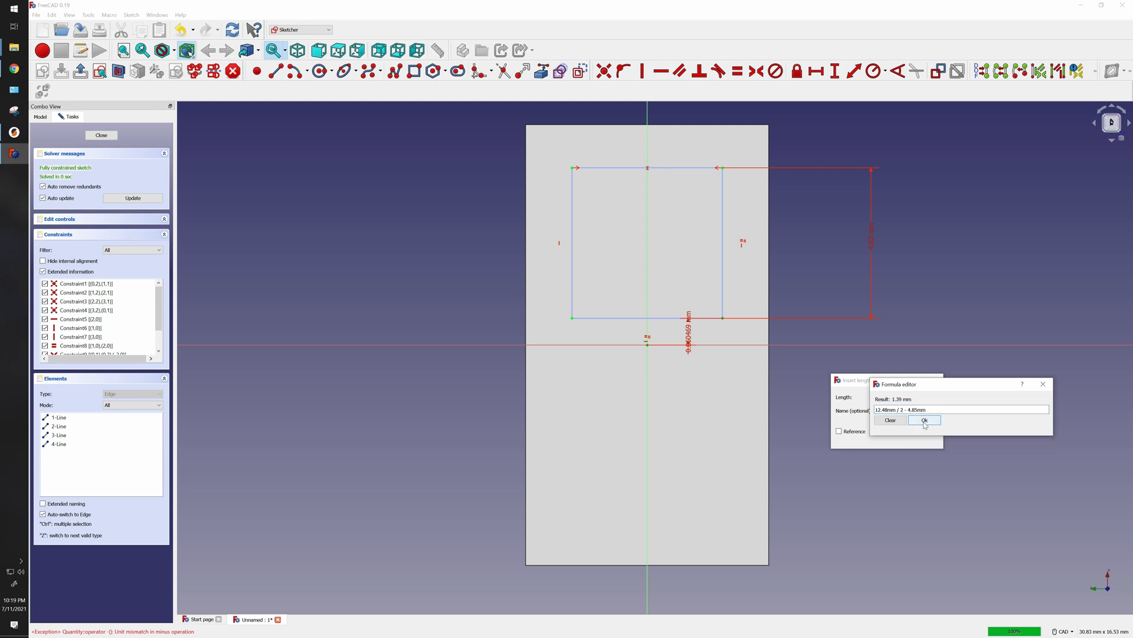
{"action": "left_click", "coordinate": [924, 420]}
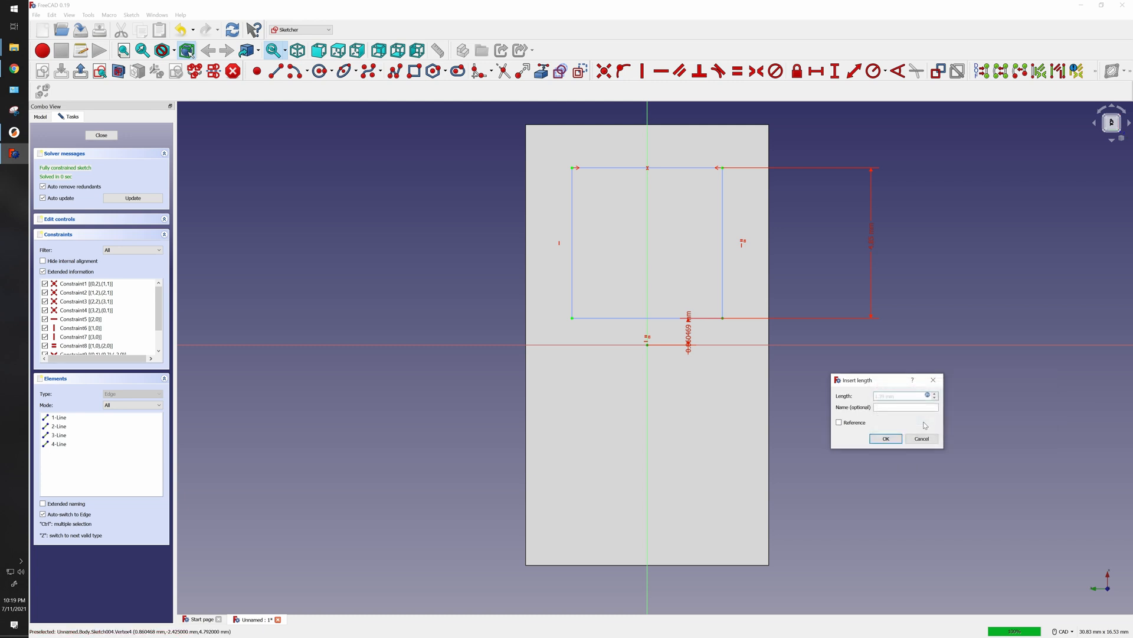
{"action": "left_click", "coordinate": [884, 438]}
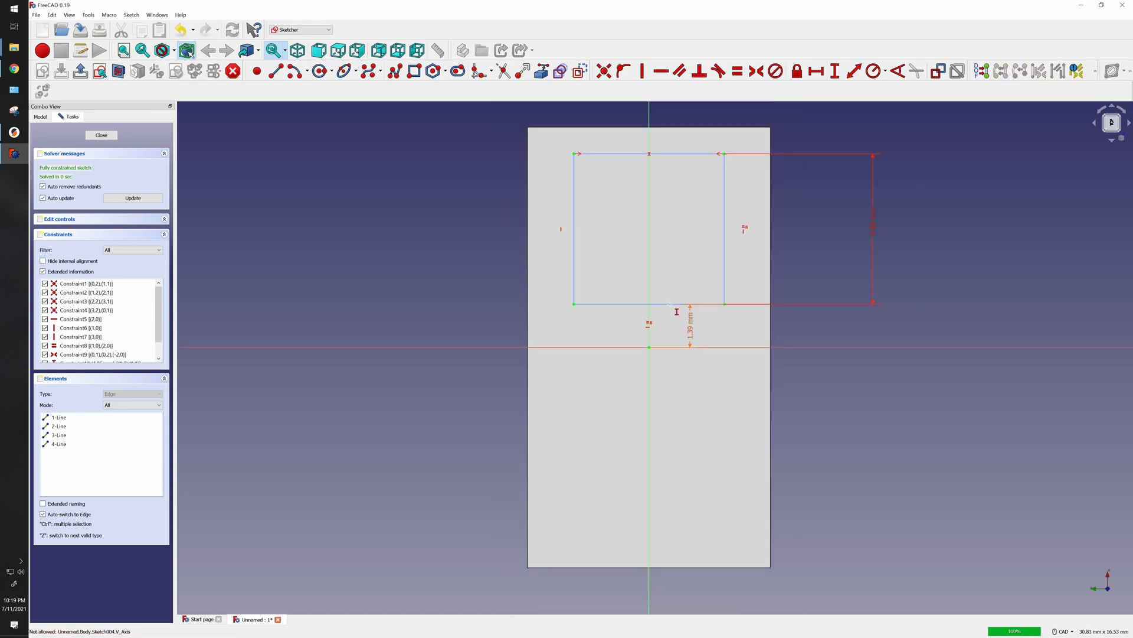
{"action": "left_click_drag", "start_coordinate": [691, 330], "coordinate": [837, 329]}
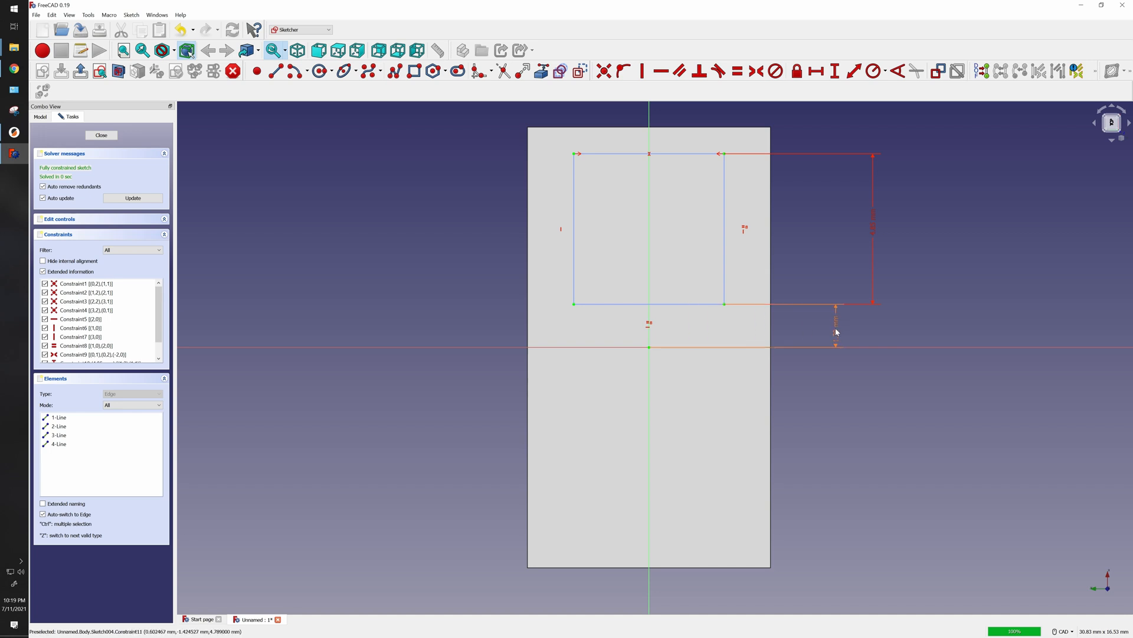
Review the formula driving the vertical offset between the square and the origin, leaving its expression as entered
{"action": "double_click", "coordinate": [837, 329]}
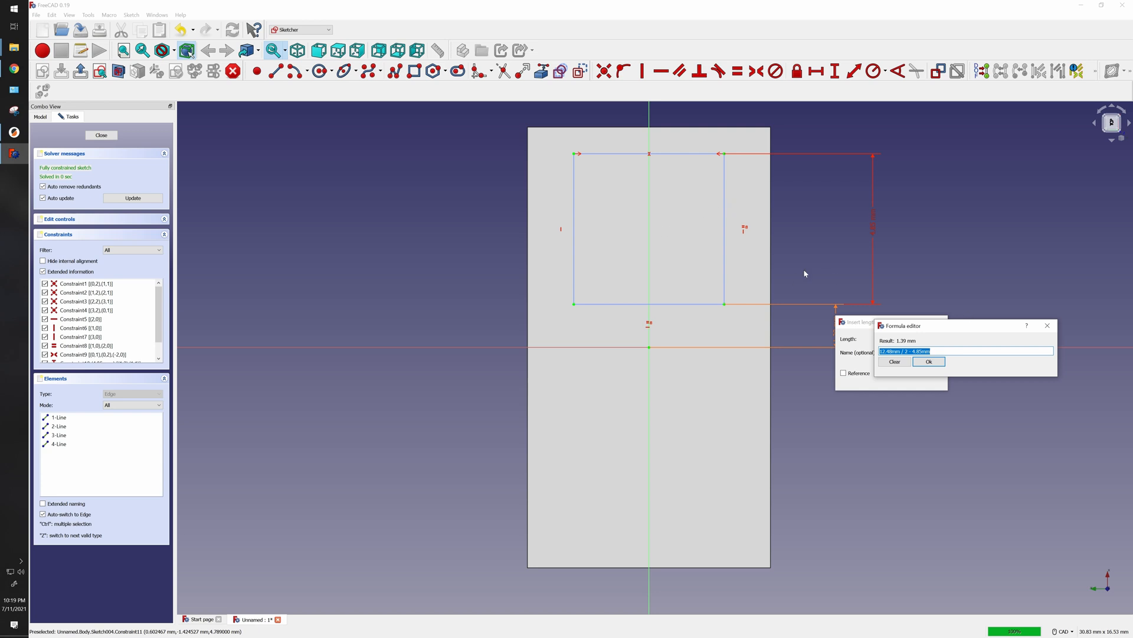
{"action": "left_click", "coordinate": [930, 361]}
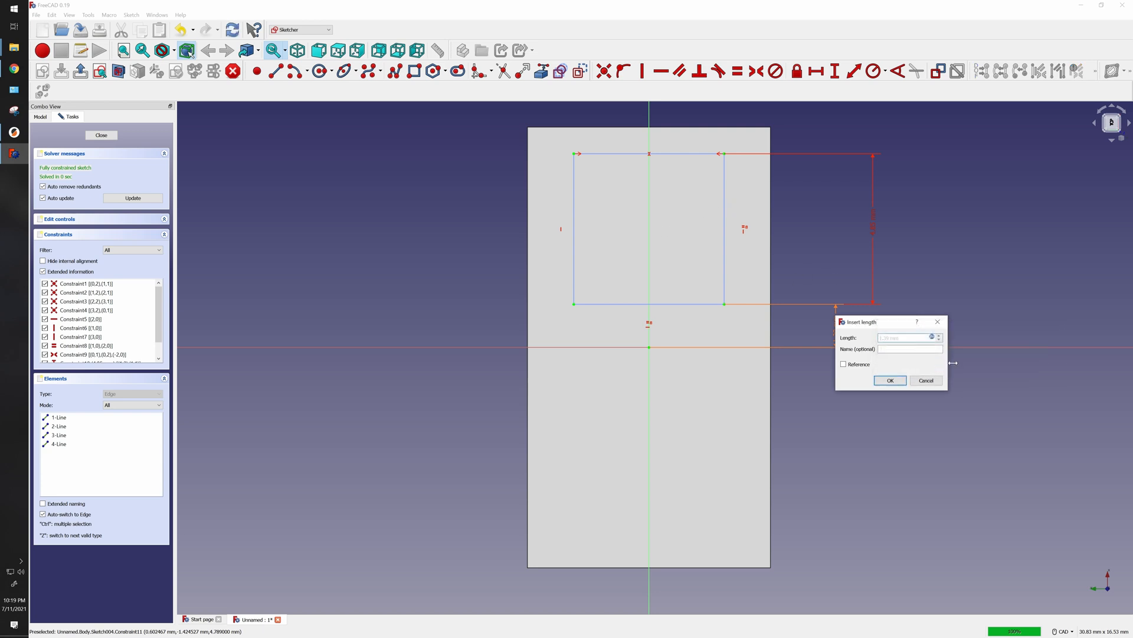
{"action": "left_click", "coordinate": [938, 322]}
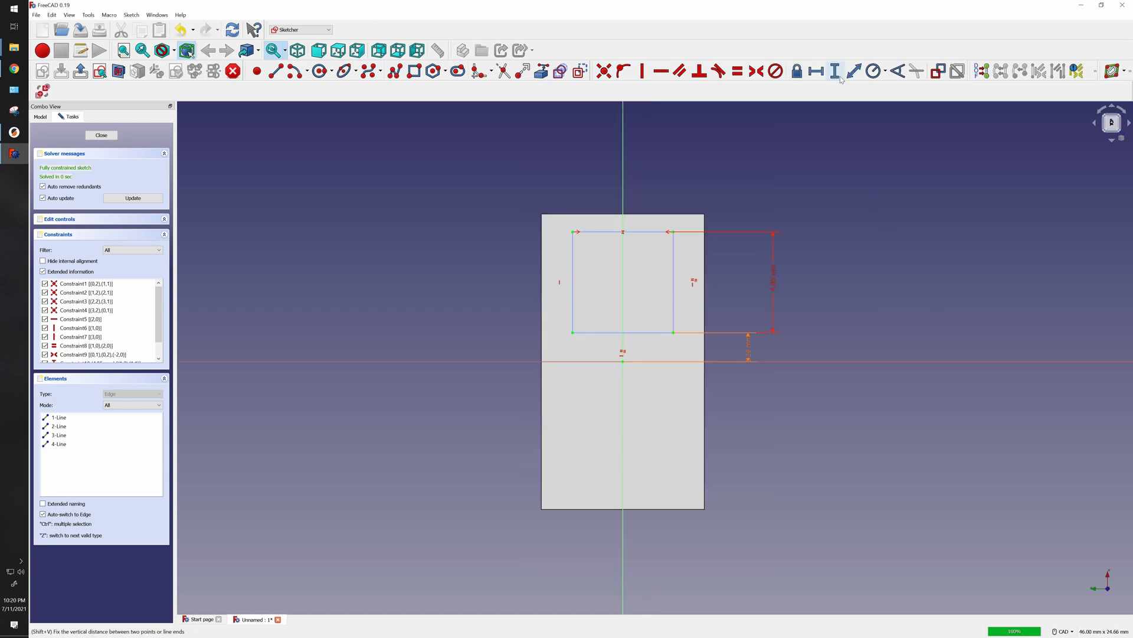
Add a vertical reference dimension from the square's upper left corner to the origin and place it clear of the slab
{"action": "left_click", "coordinate": [573, 232]}
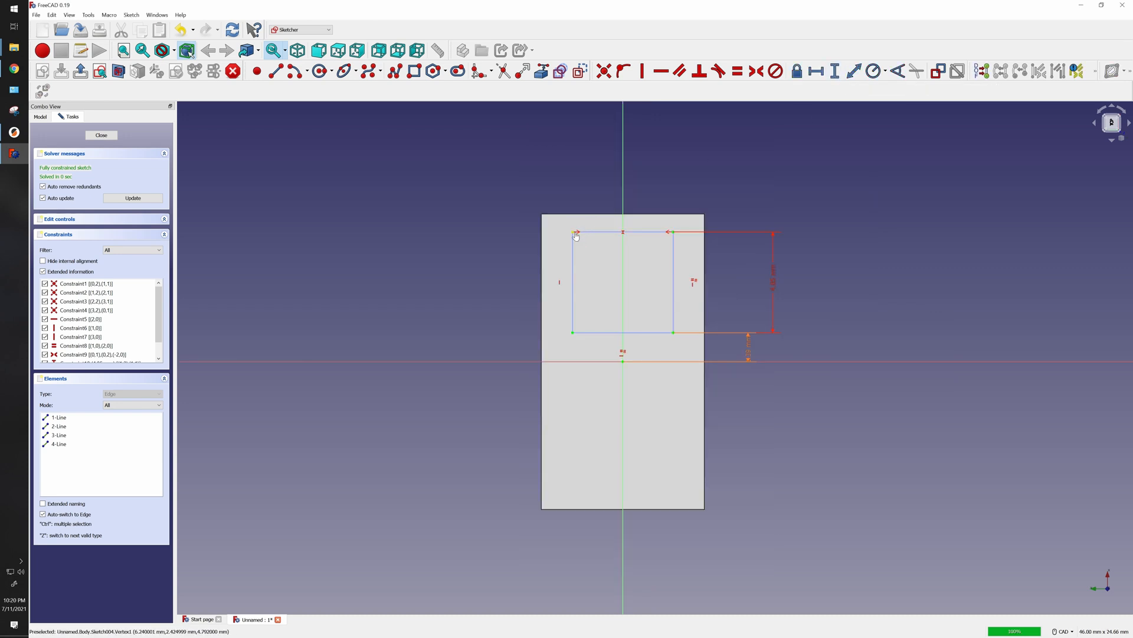
{"action": "left_click", "coordinate": [623, 361]}
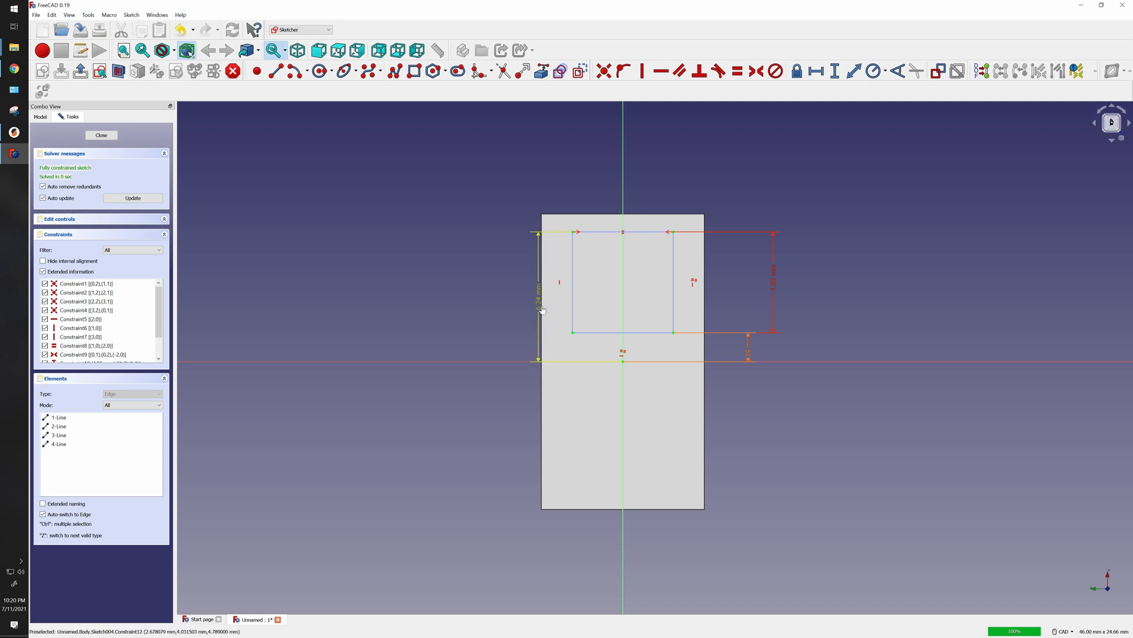
{"action": "left_click_drag", "start_coordinate": [540, 310], "coordinate": [470, 315]}
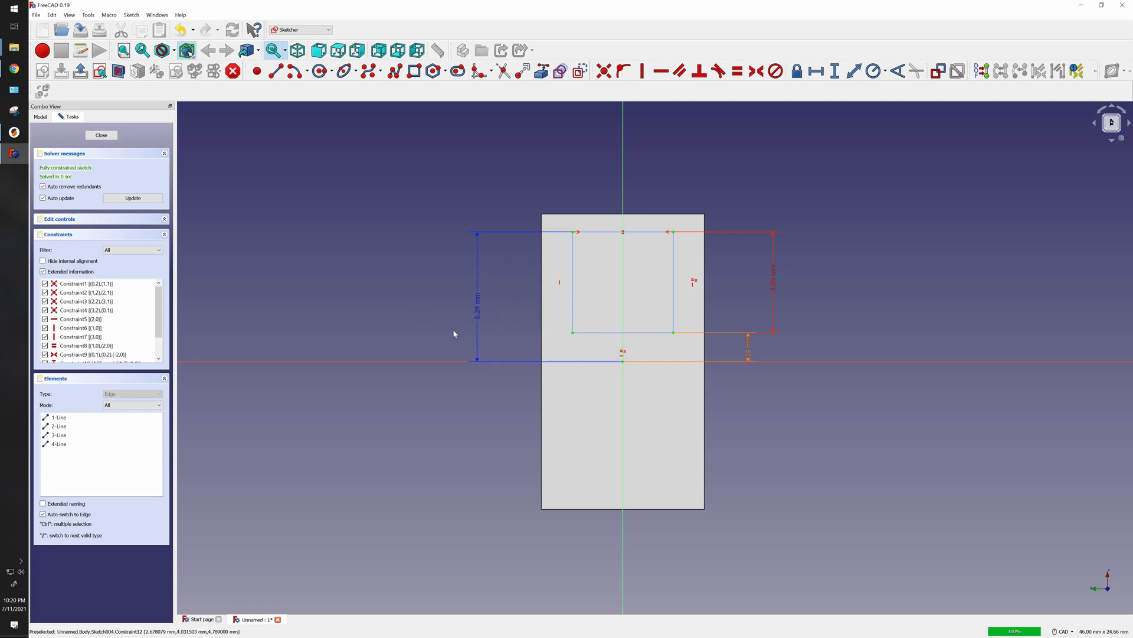
Examine the dimensions in the reference drawing lego man.jpg in Photos, enlarging it for reading, and return to the square's sketch in FreeCAD
{"action": "middle_click_drag", "start_coordinate": [453, 330], "coordinate": [519, 357]}
{"action": "scroll", "coordinate": [596, 301], "scroll_direction": "up", "scroll_amount": 1}
{"action": "scroll", "coordinate": [589, 295], "scroll_direction": "up", "scroll_amount": 1}
{"action": "scroll", "coordinate": [589, 296], "scroll_direction": "down", "scroll_amount": 1}
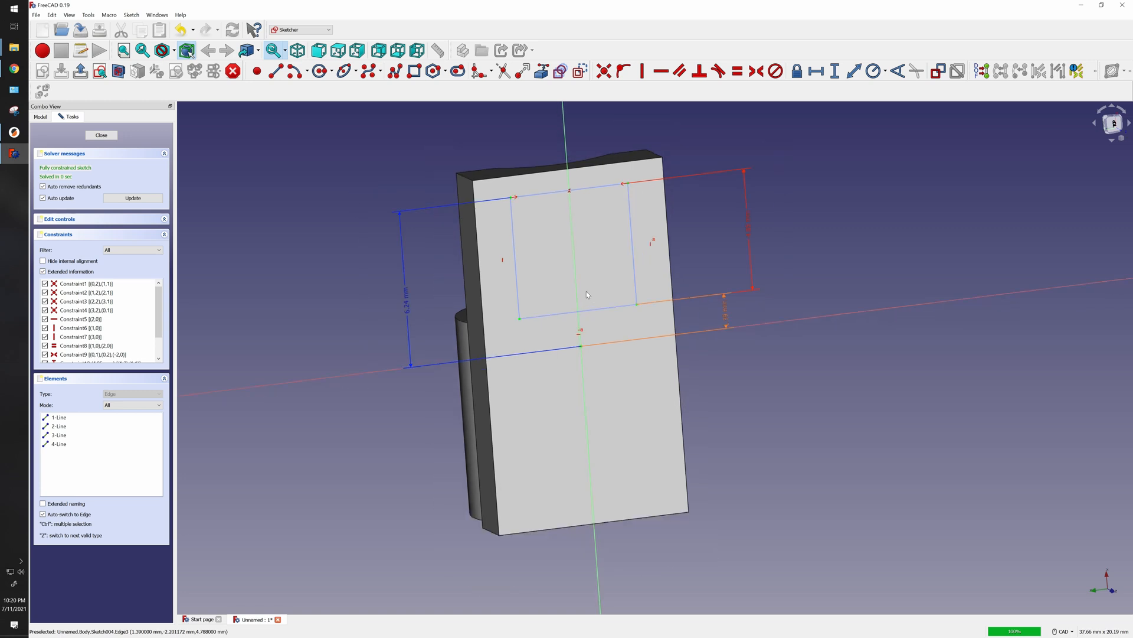
{"action": "scroll", "coordinate": [586, 270], "scroll_direction": "down", "scroll_amount": 1}
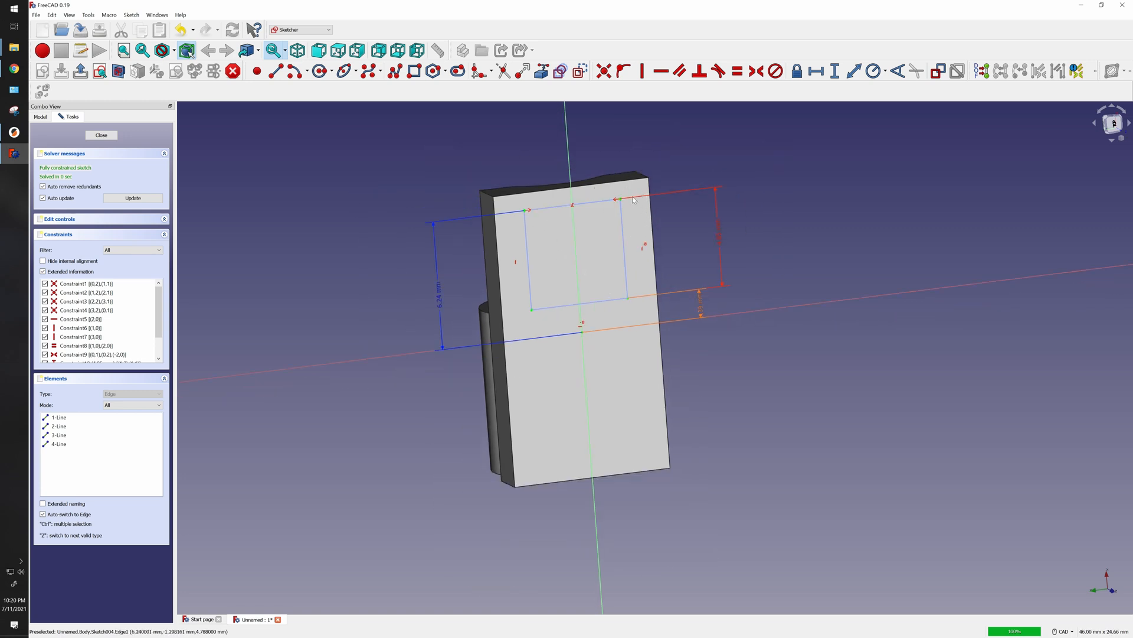
{"action": "left_click_drag", "start_coordinate": [739, 0], "coordinate": [598, 162]}
{"action": "left_click", "coordinate": [908, 161]}
{"action": "left_click", "coordinate": [525, 25]}
{"action": "left_click", "coordinate": [526, 25]}
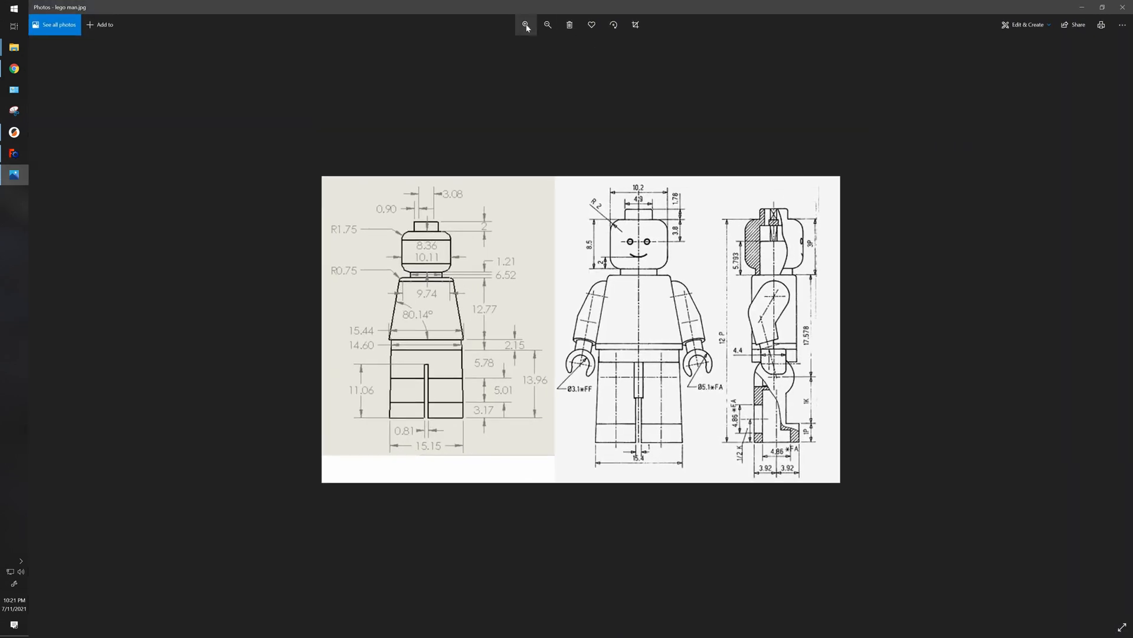
{"action": "left_click", "coordinate": [526, 25]}
{"action": "left_click", "coordinate": [526, 25]}
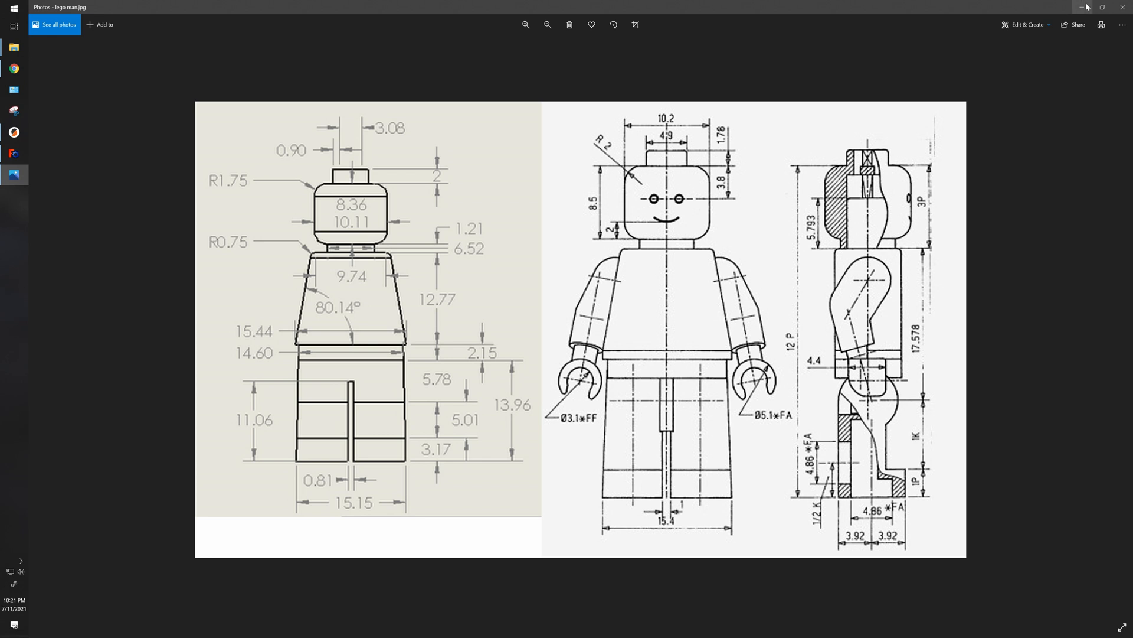
{"action": "left_click", "coordinate": [1108, 8]}
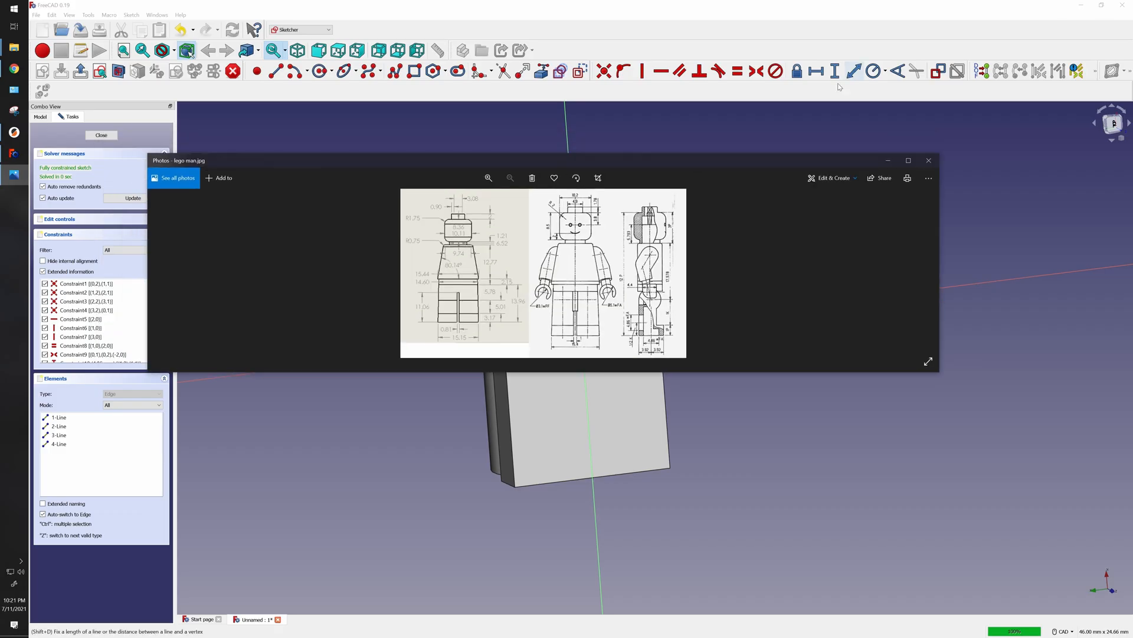
{"action": "left_click_drag", "start_coordinate": [716, 162], "coordinate": [1, 162]}
{"action": "scroll", "coordinate": [647, 233], "scroll_direction": "up", "scroll_amount": 2}
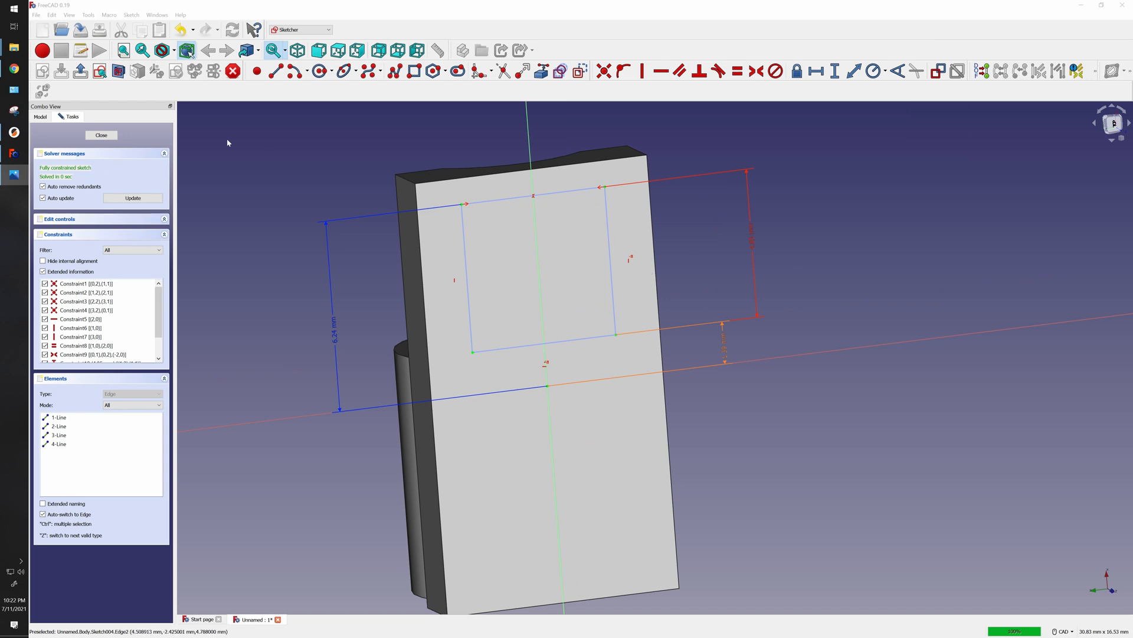
Draw quarter arcs of about 1.5 mm radius centered on the square's upper left and lower left corners, ending on its sides
{"action": "left_click", "coordinate": [100, 72]}
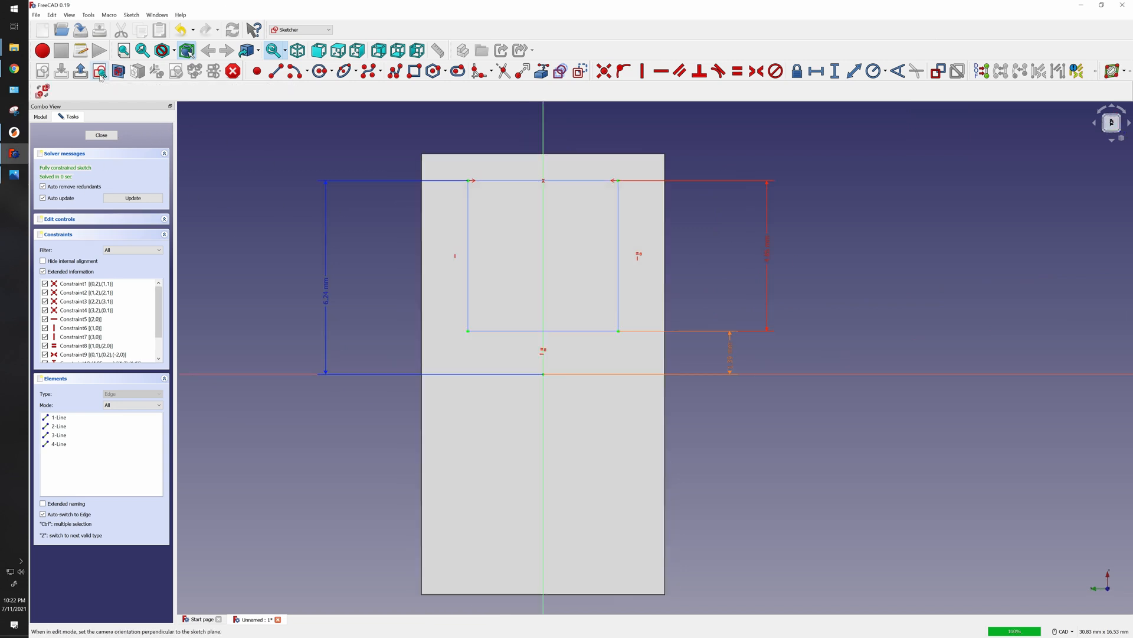
{"action": "left_click", "coordinate": [294, 73]}
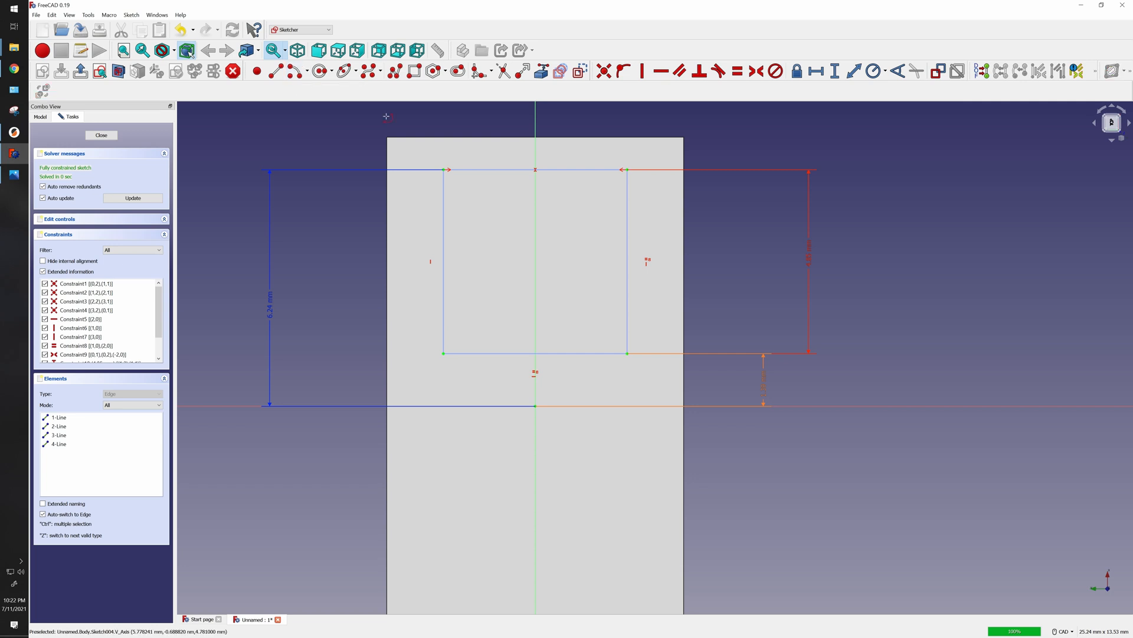
{"action": "left_click", "coordinate": [445, 171]}
{"action": "left_click", "coordinate": [445, 235]}
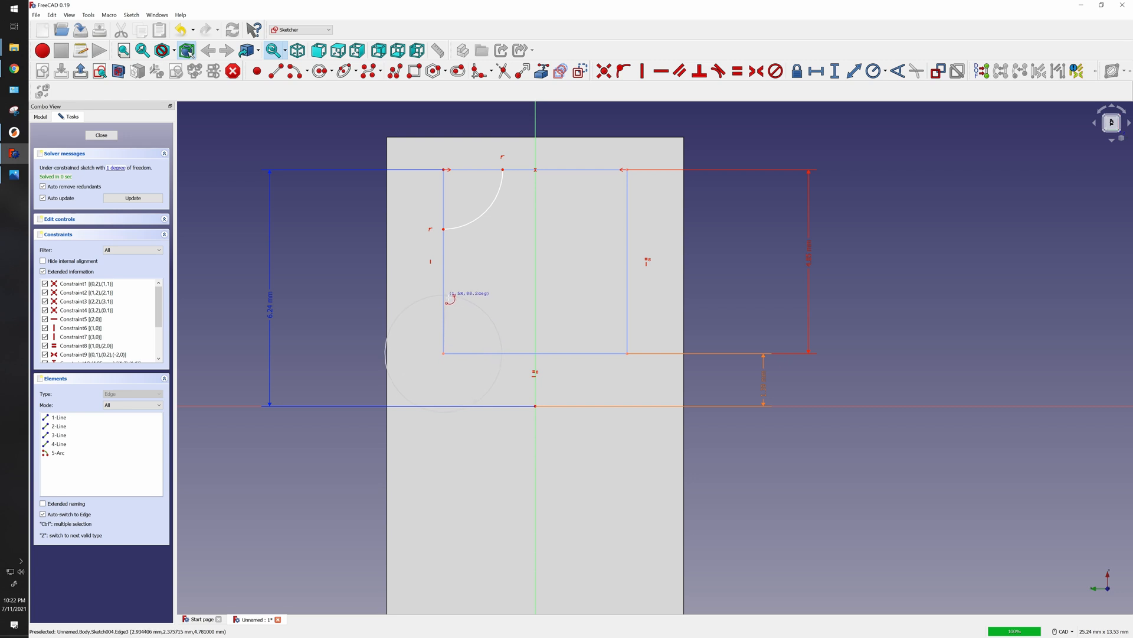
{"action": "left_click", "coordinate": [444, 294]}
{"action": "left_click", "coordinate": [502, 353]}
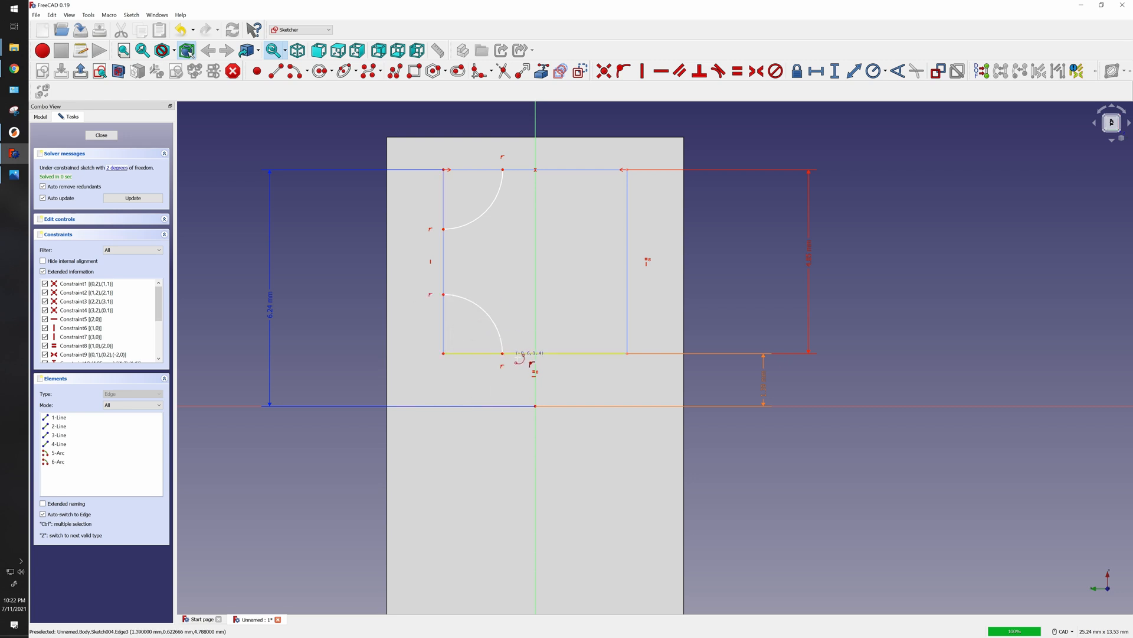
Draw quarter arcs centered on the square's lower right and upper right corners, the upper one with a radius of about 1.5 mm
{"action": "left_click", "coordinate": [628, 353]}
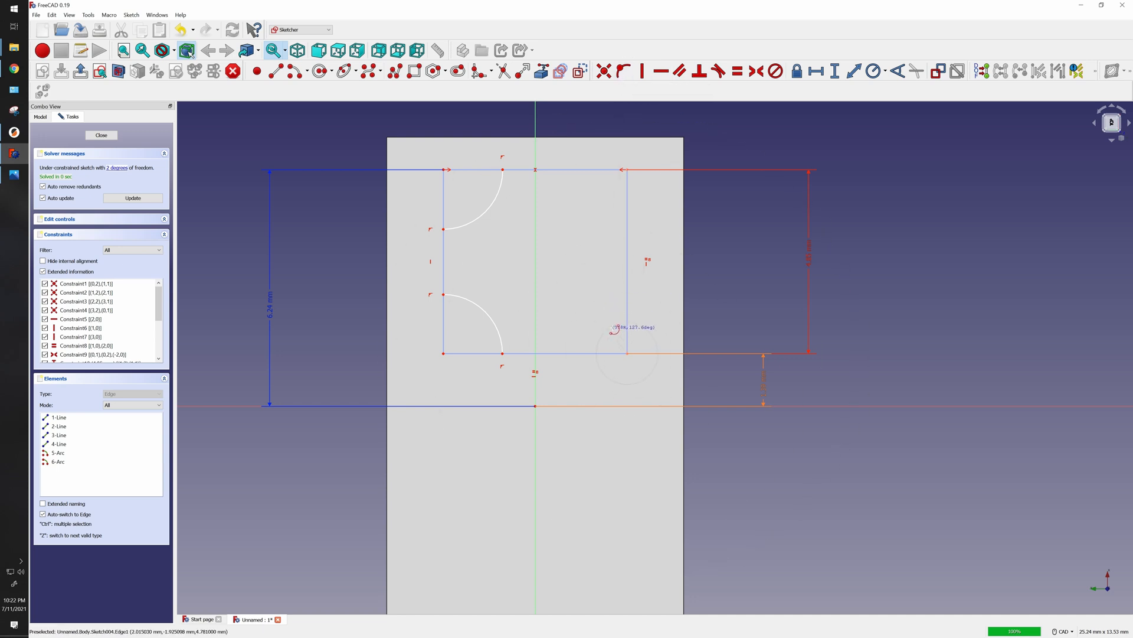
{"action": "left_click", "coordinate": [630, 311]}
{"action": "left_click", "coordinate": [594, 358]}
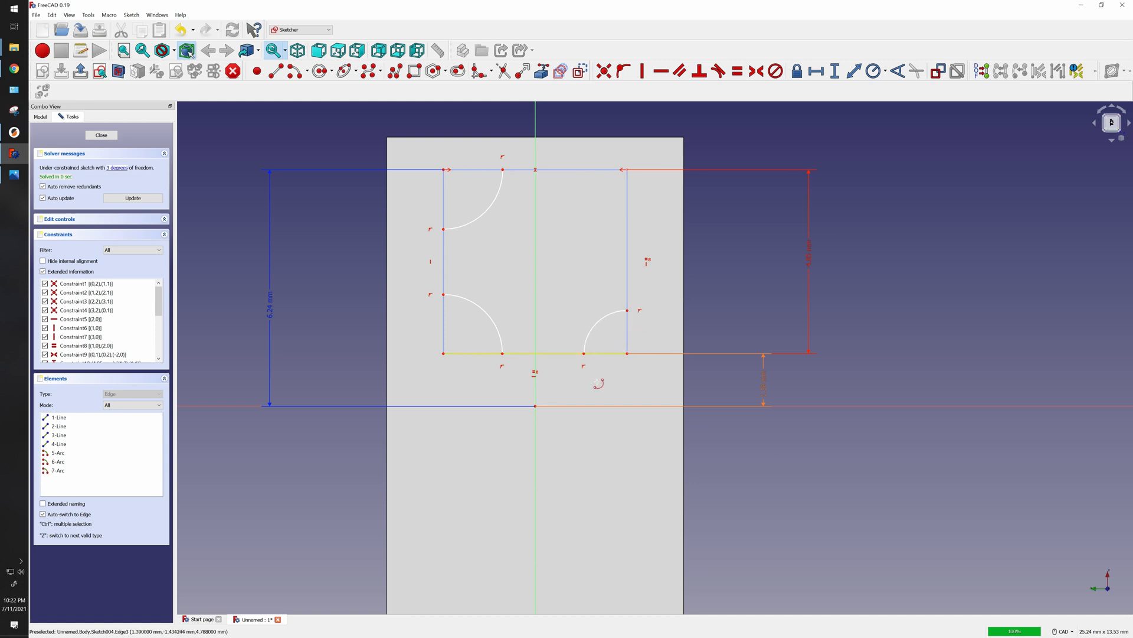
{"action": "left_click", "coordinate": [629, 171]}
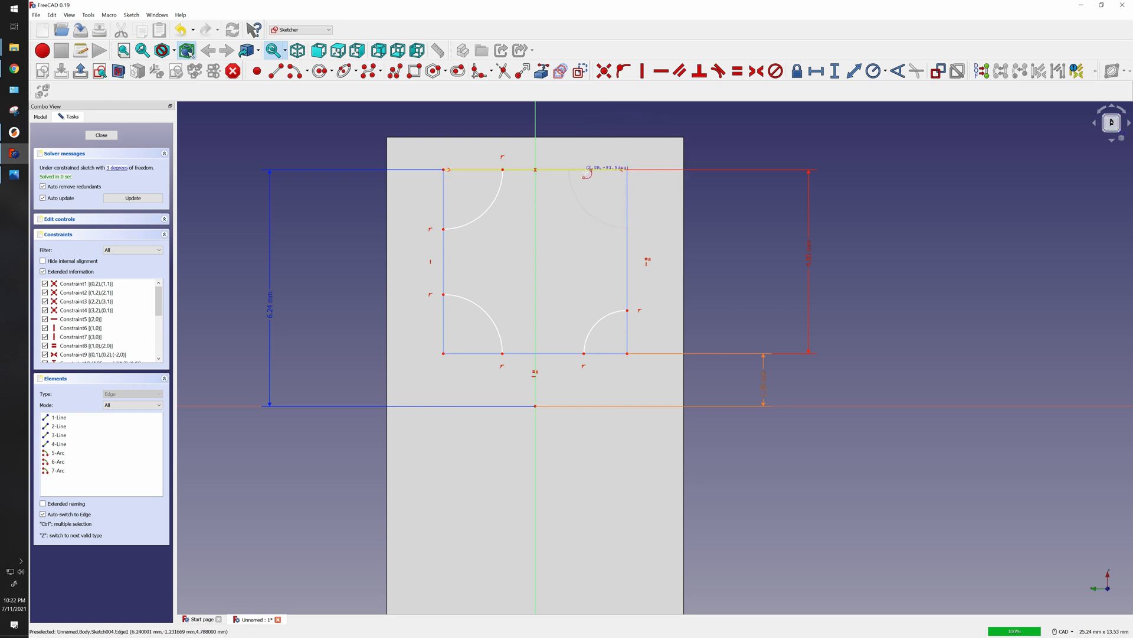
{"action": "left_click", "coordinate": [569, 170]}
{"action": "left_click", "coordinate": [627, 228]}
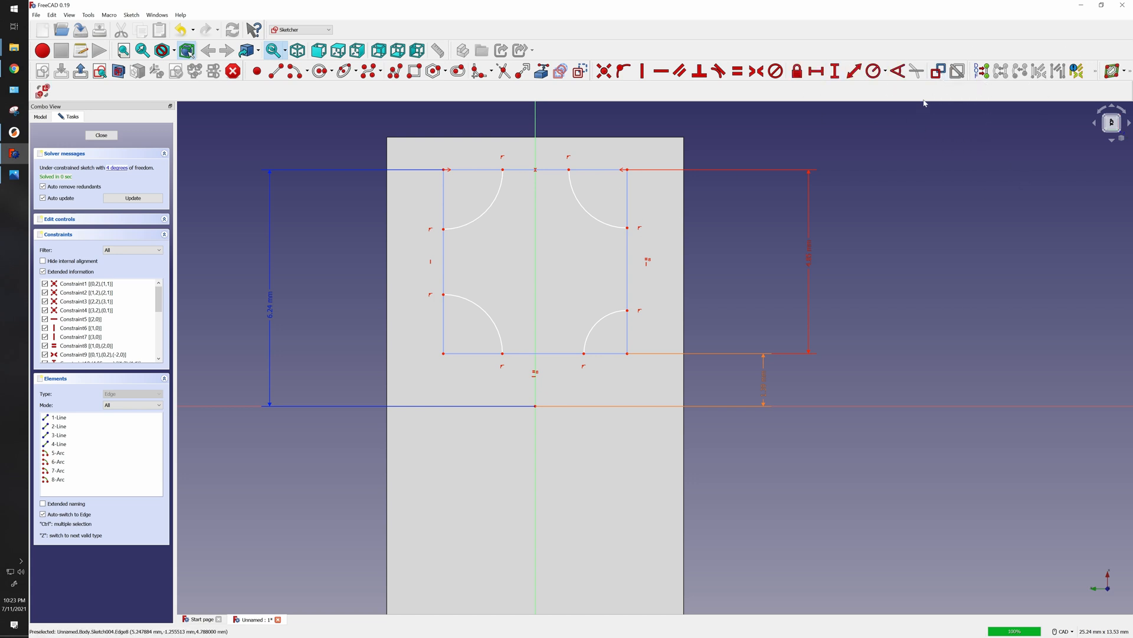
Constrain the radius of the square's upper right corner arc to 1.2 mm
{"action": "left_click", "coordinate": [875, 71]}
{"action": "left_click", "coordinate": [600, 225]}
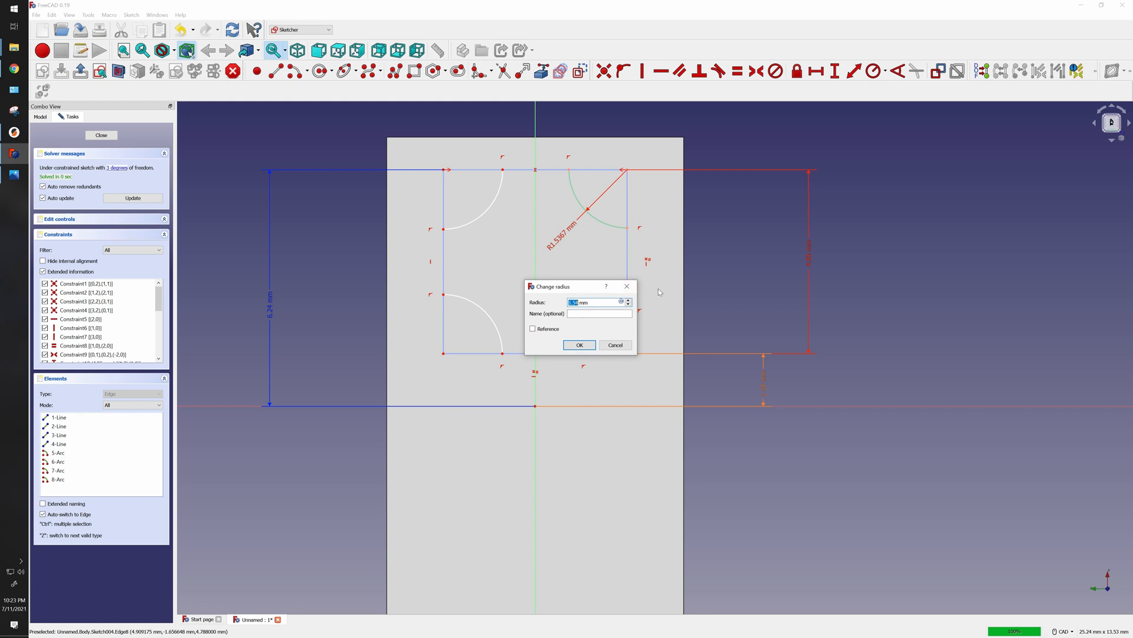
{"action": "type", "text": "1.2"}
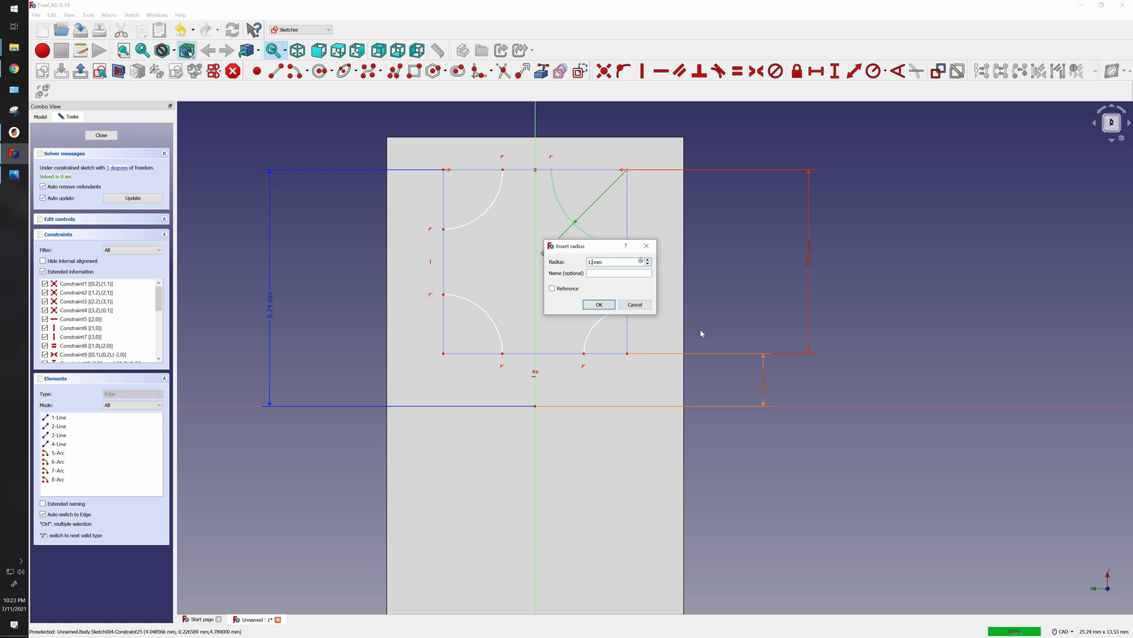
{"action": "key", "text": "Return"}
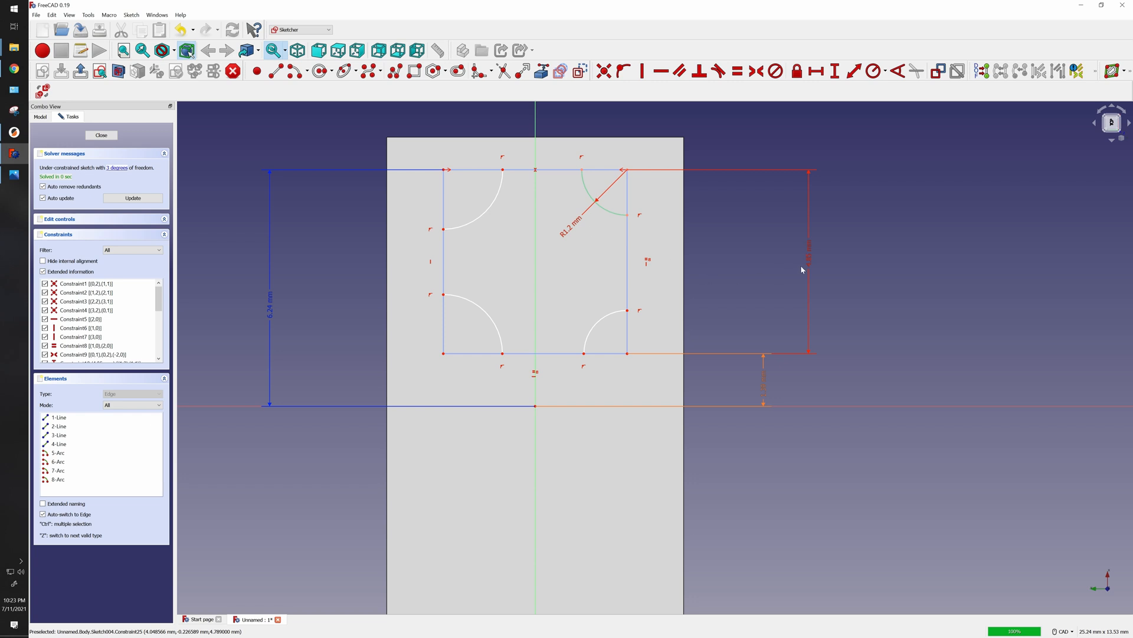
Add equality constraints making the lower right, lower left and upper left corner arcs match the dimensioned upper right arc
{"action": "middle_click_drag", "start_coordinate": [801, 265], "coordinate": [757, 331]}
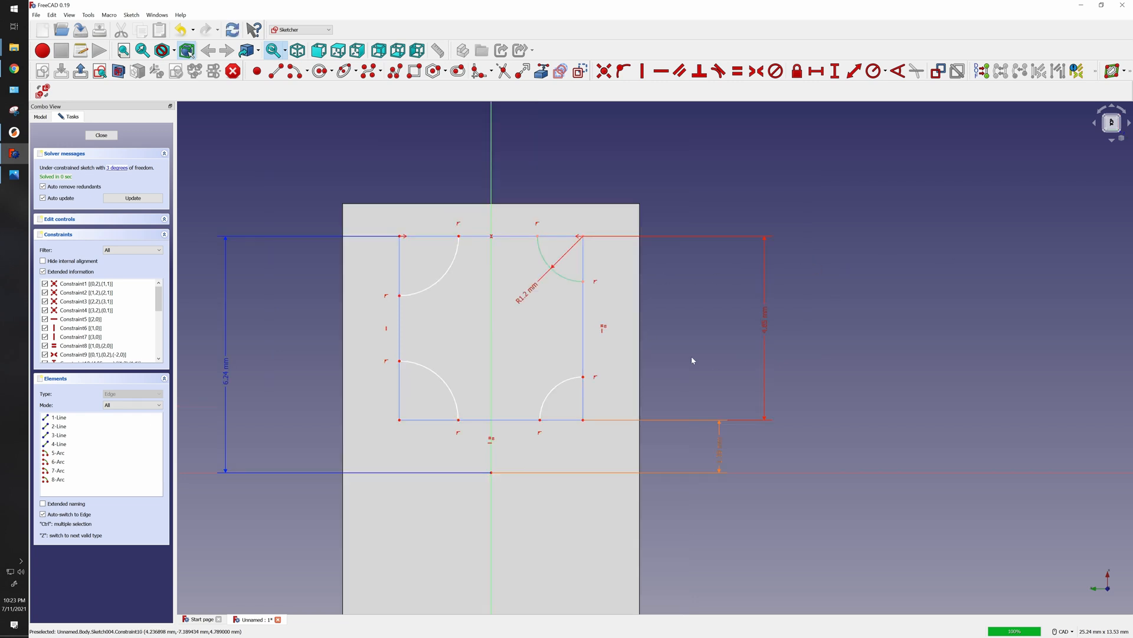
{"action": "left_click", "coordinate": [568, 281]}
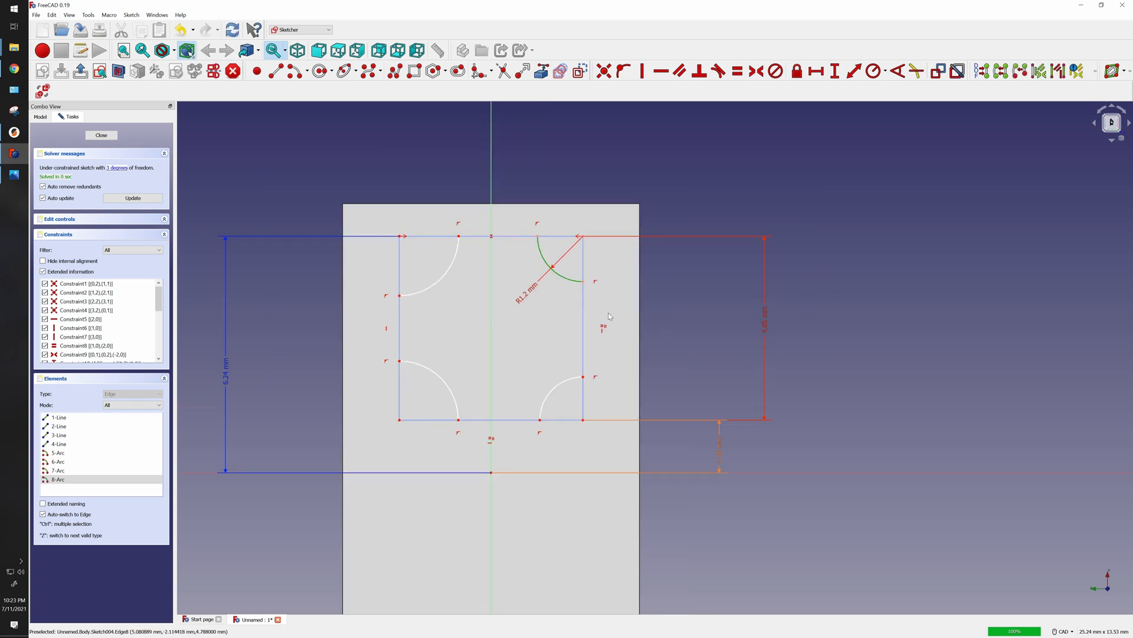
{"action": "left_click", "coordinate": [570, 383]}
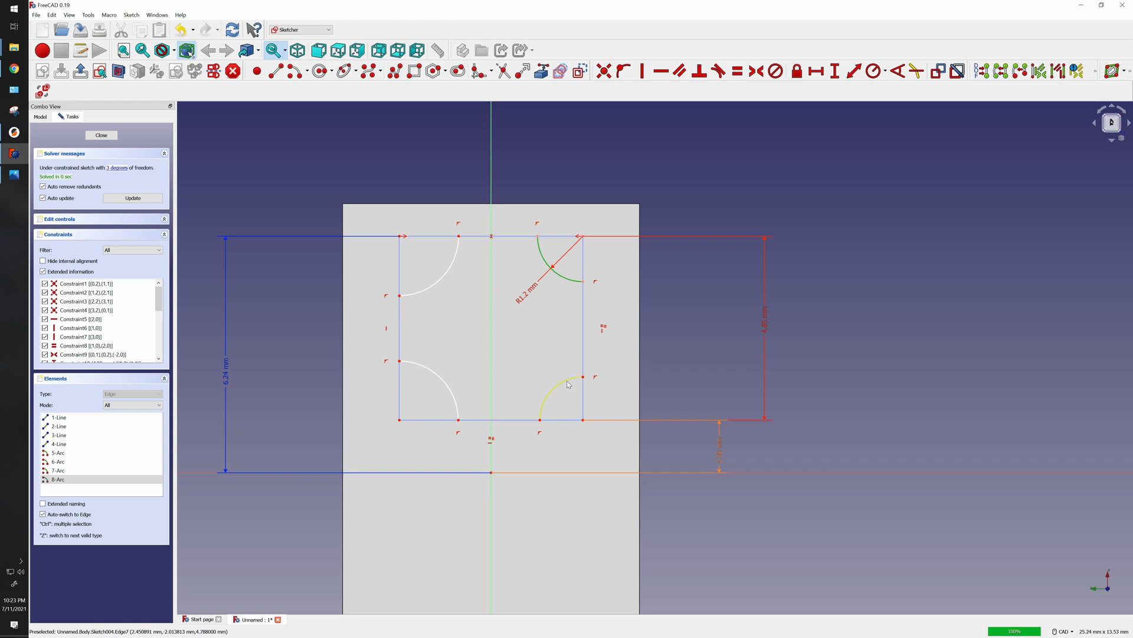
{"action": "left_click", "coordinate": [737, 75]}
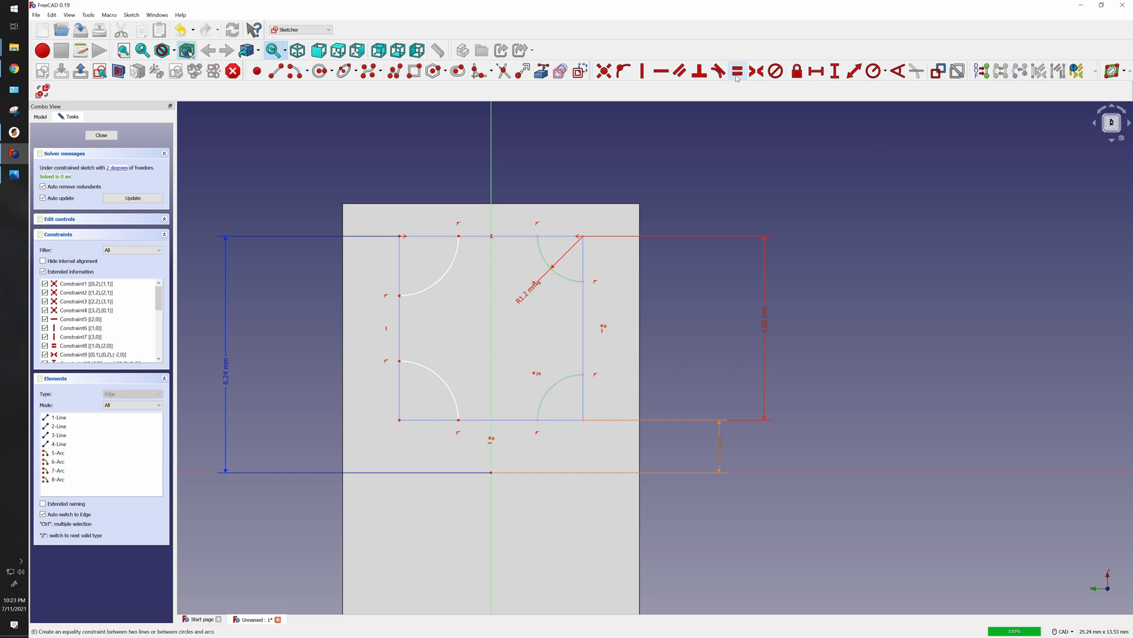
{"action": "left_click", "coordinate": [556, 276]}
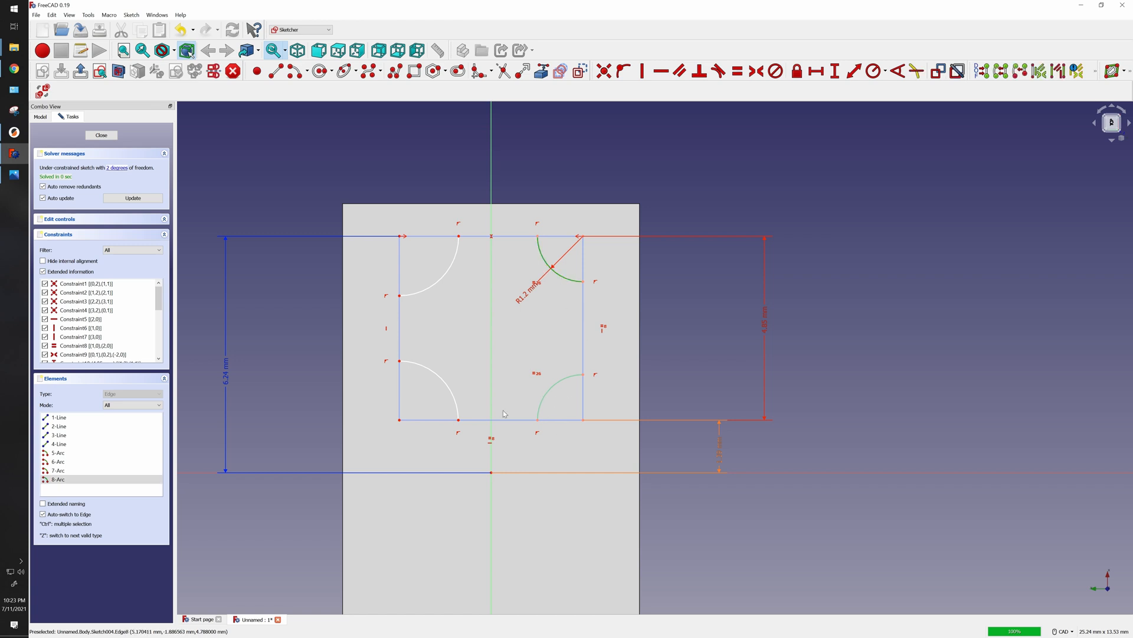
{"action": "left_click", "coordinate": [450, 393]}
{"action": "left_click", "coordinate": [737, 72]}
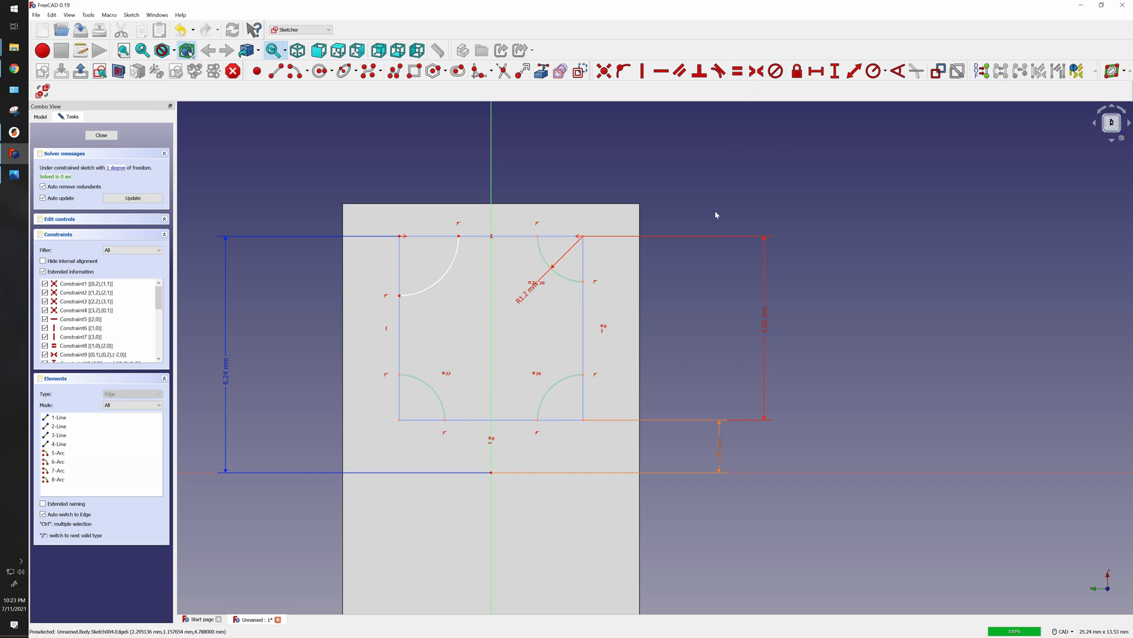
{"action": "left_click", "coordinate": [556, 284]}
{"action": "left_click", "coordinate": [441, 278]}
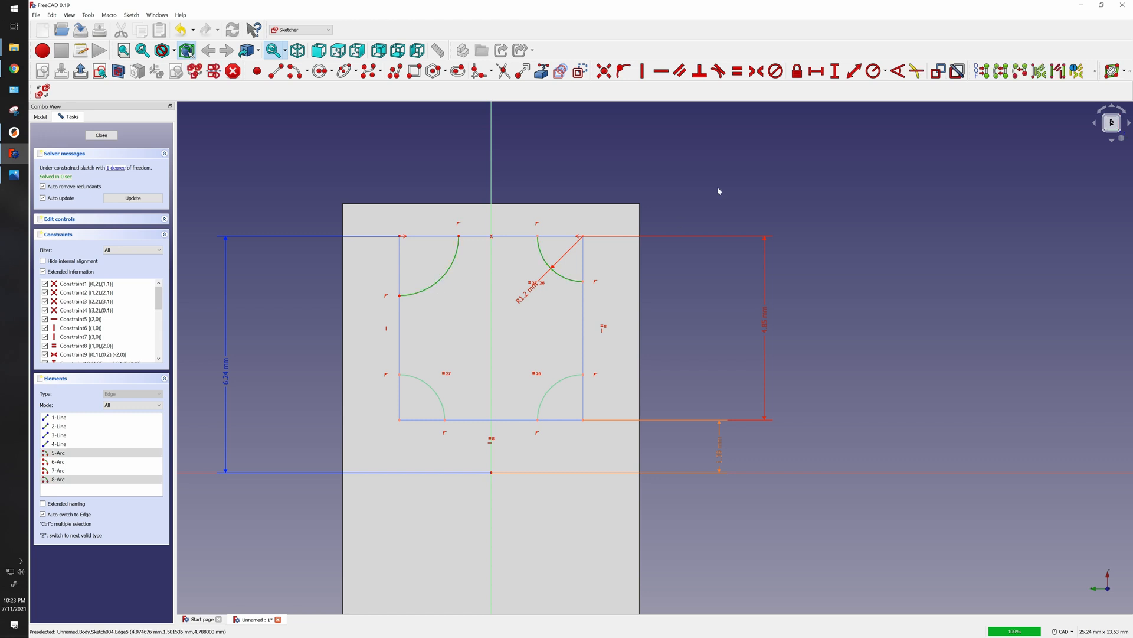
{"action": "left_click", "coordinate": [736, 72]}
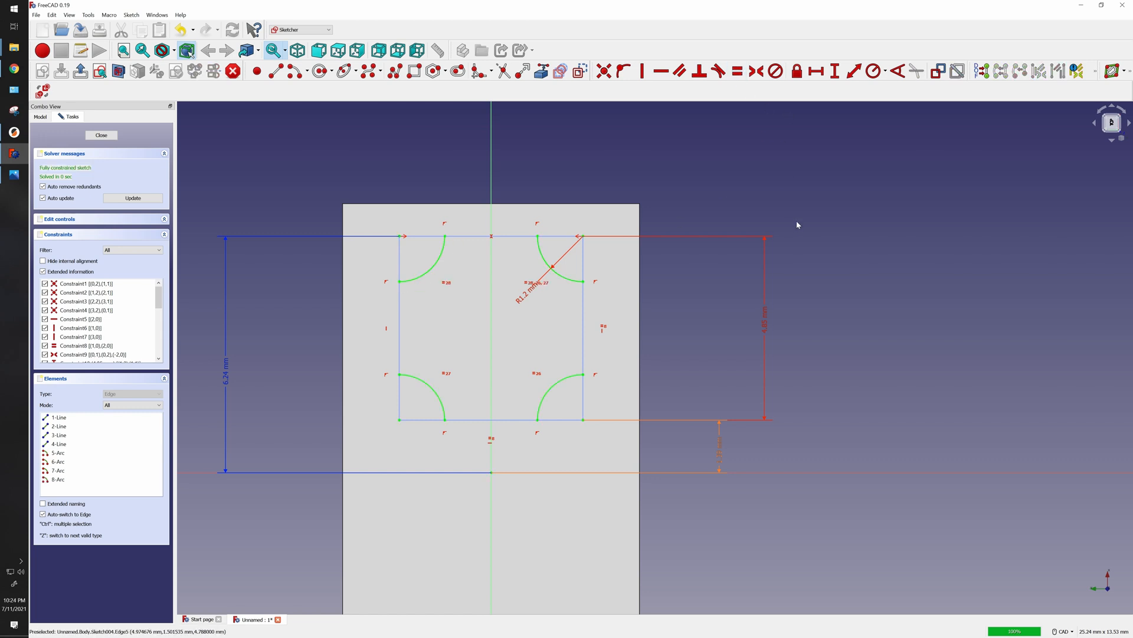
Test the linked corner arcs by setting the shared radius to 2.5 mm and returning it to 1.2 mm
{"action": "double_click", "coordinate": [525, 301]}
{"action": "type", "text": "2"}
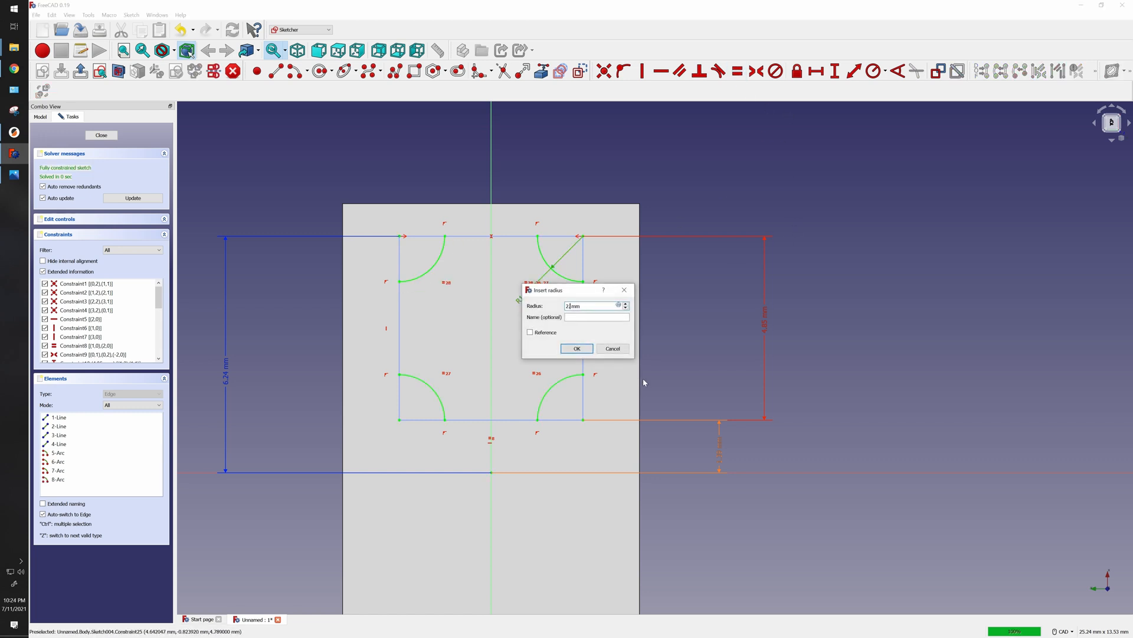
{"action": "type", "text": ".5"}
{"action": "key", "text": "Return"}
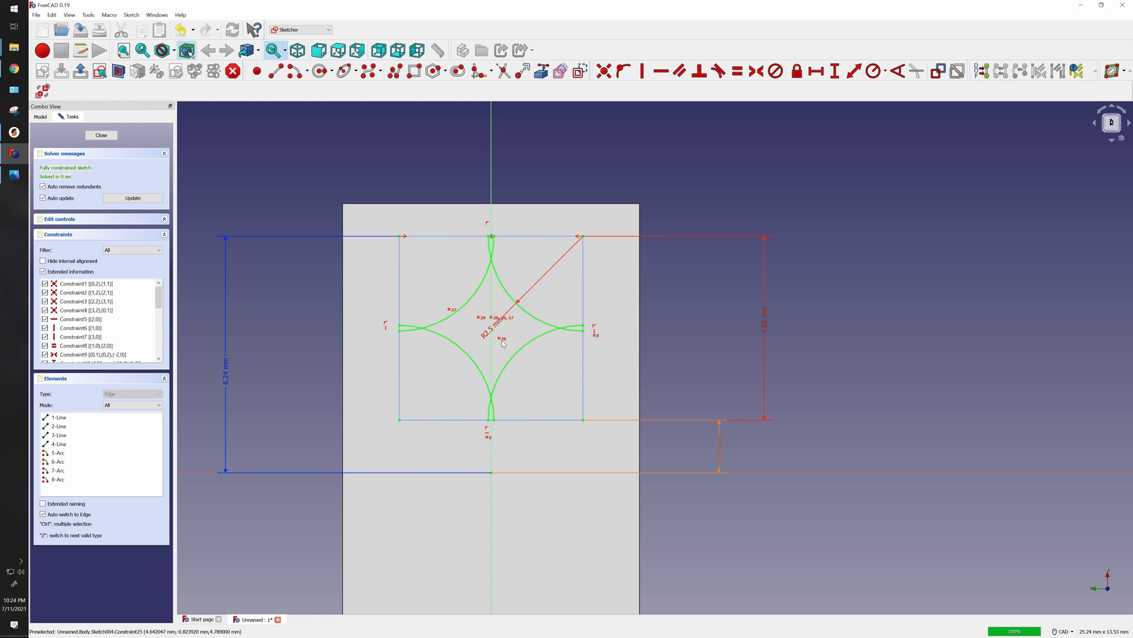
{"action": "double_click", "coordinate": [492, 326]}
{"action": "type", "text": "1.2"}
{"action": "key", "text": "Return"}
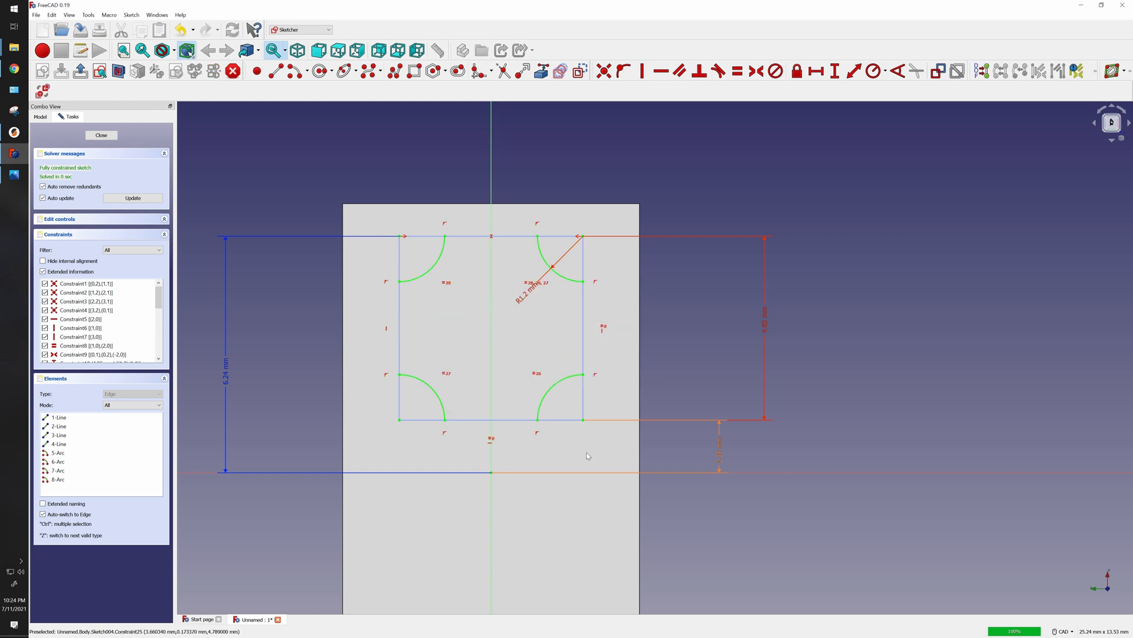
Draw lines between the corner arcs' endpoints along the square's left and bottom sides
{"action": "scroll", "coordinate": [587, 452], "scroll_direction": "up", "scroll_amount": 2}
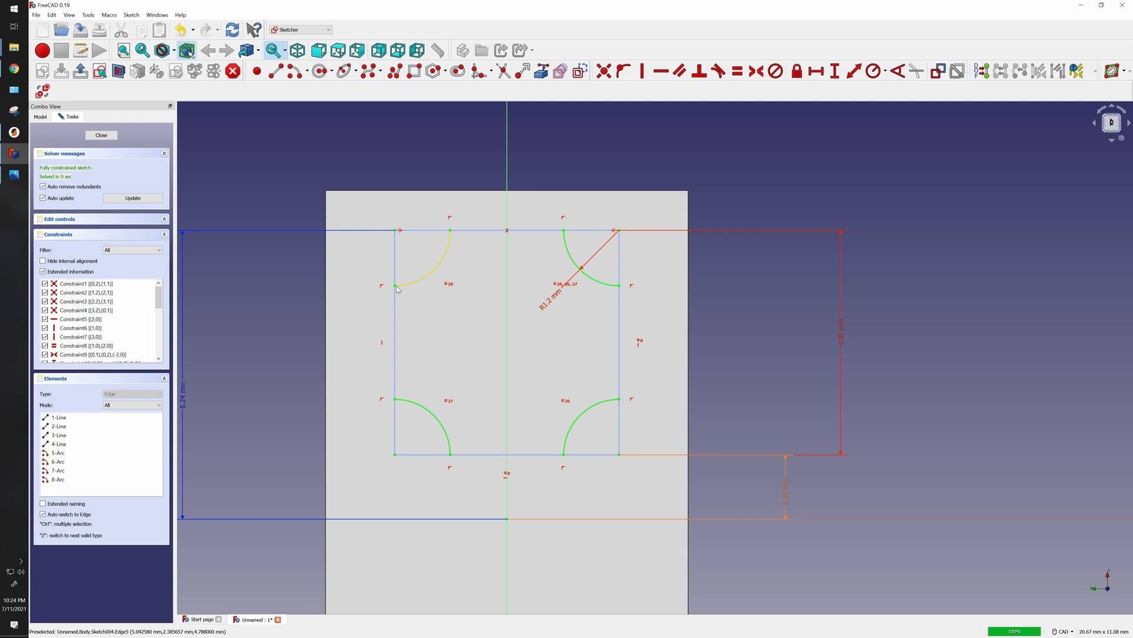
{"action": "left_click", "coordinate": [275, 72]}
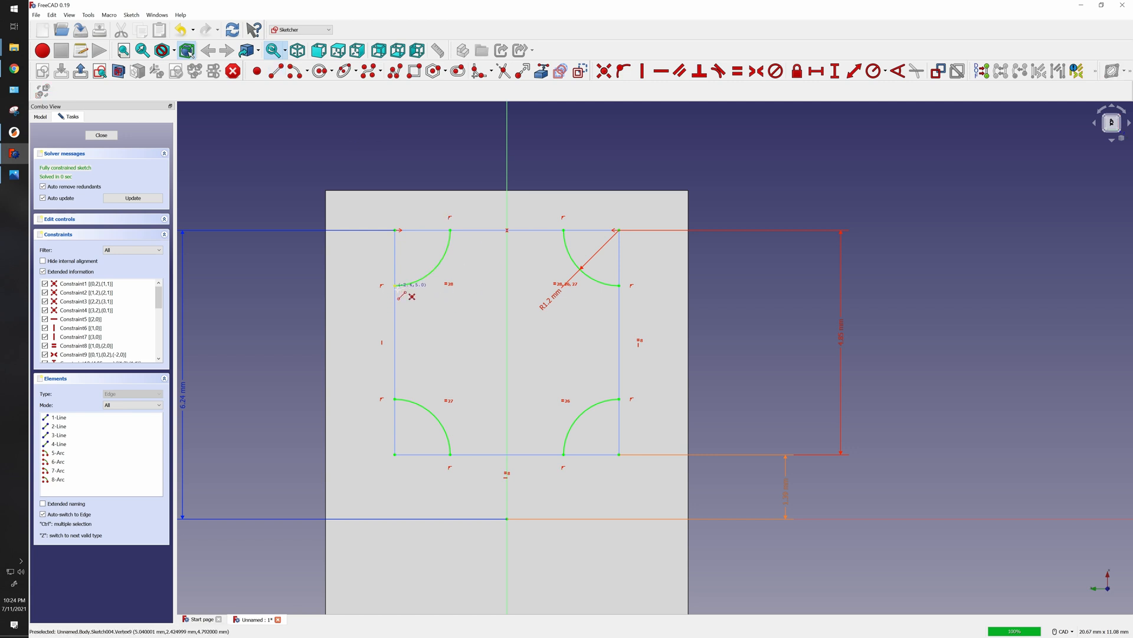
{"action": "left_click", "coordinate": [395, 286]}
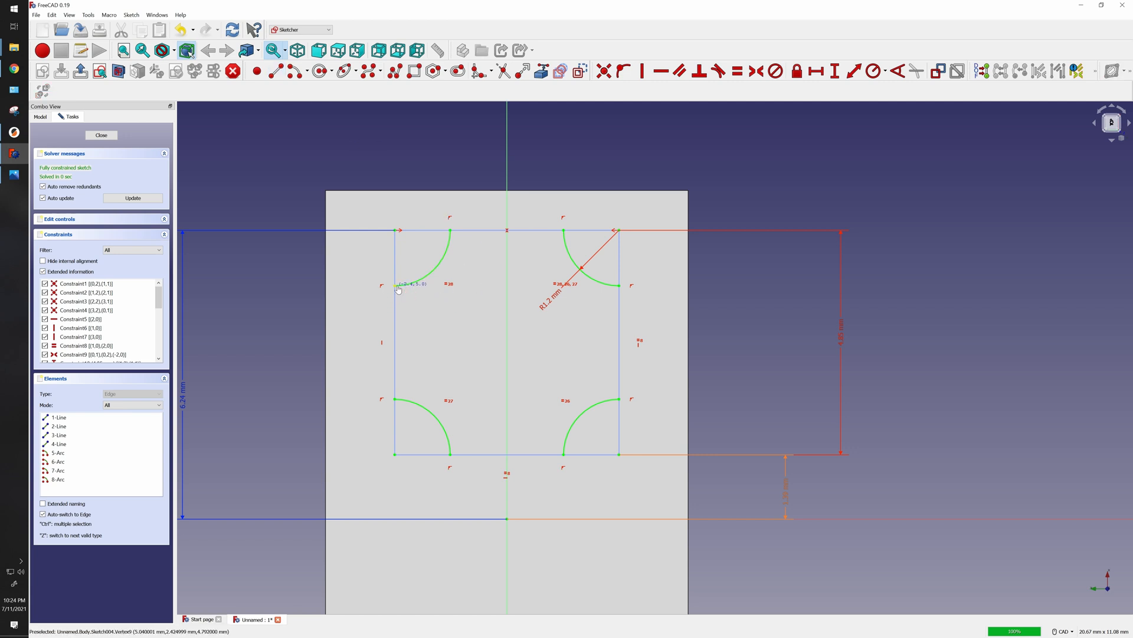
{"action": "left_click", "coordinate": [395, 399]}
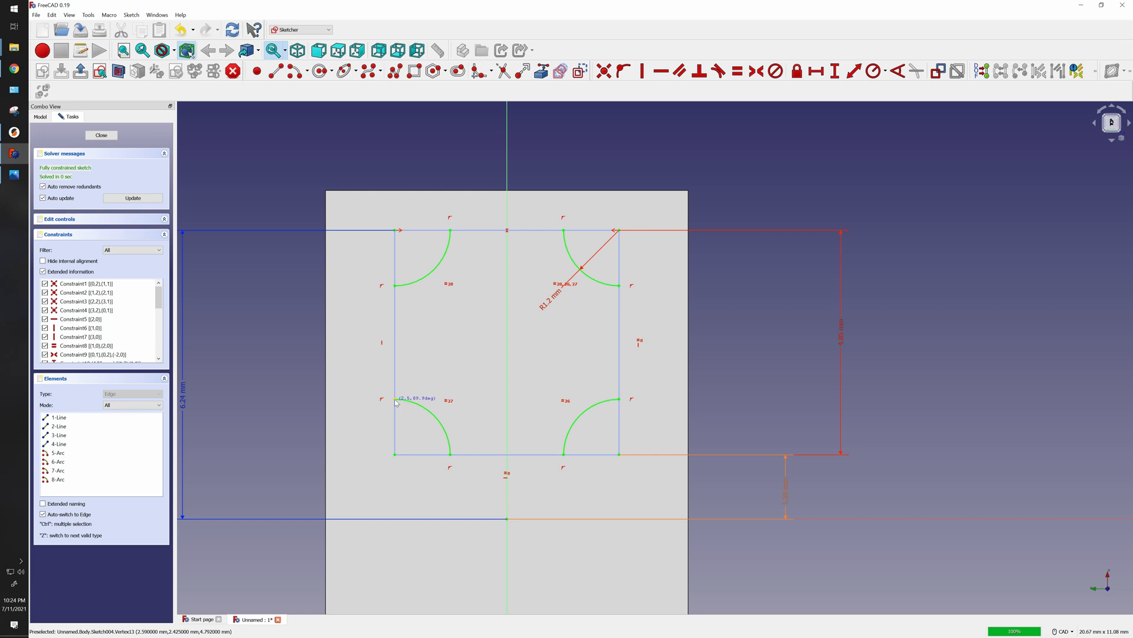
{"action": "left_click", "coordinate": [451, 454]}
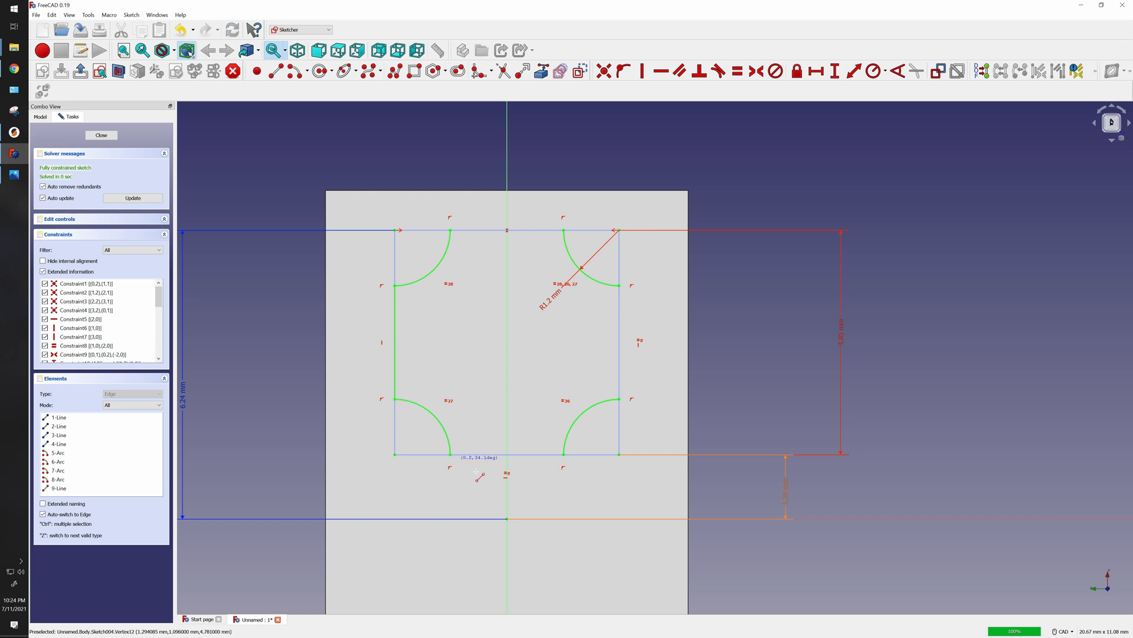
{"action": "left_click", "coordinate": [565, 455]}
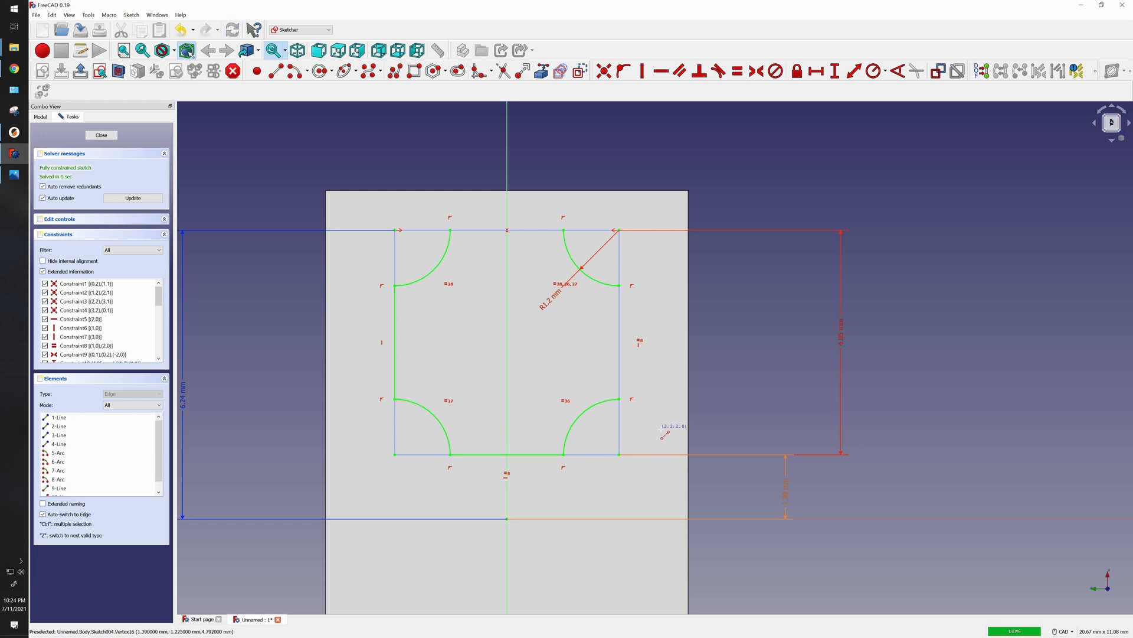
{"action": "left_click", "coordinate": [603, 78]}
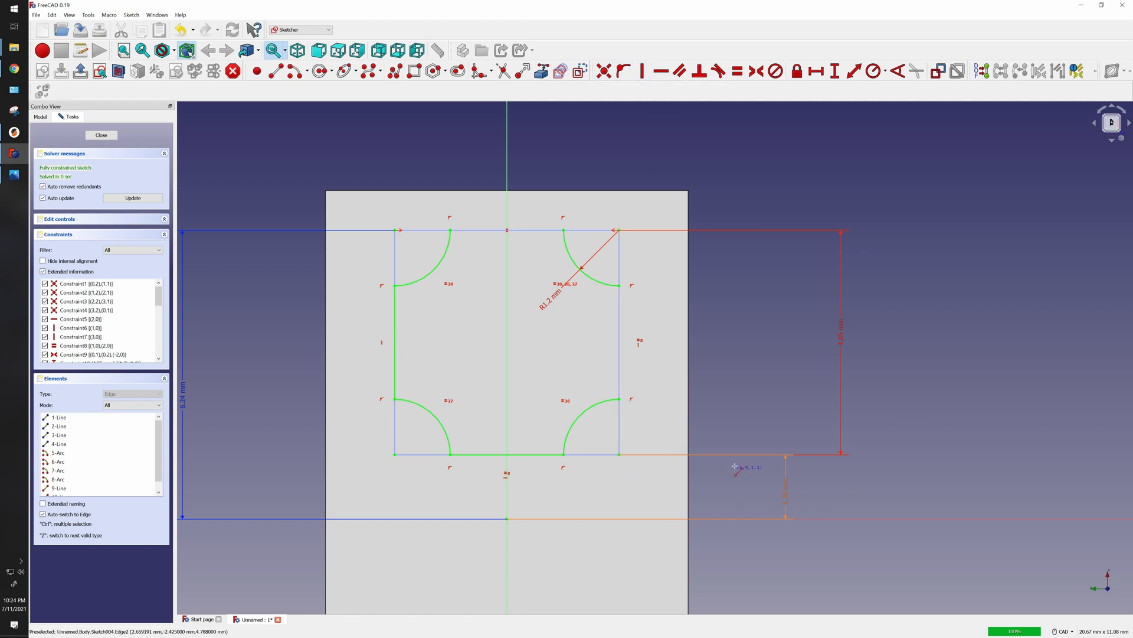
Draw lines between the corner arcs' endpoints along the square's right and top sides to close the outline
{"action": "left_click", "coordinate": [619, 399]}
{"action": "left_click", "coordinate": [619, 285]}
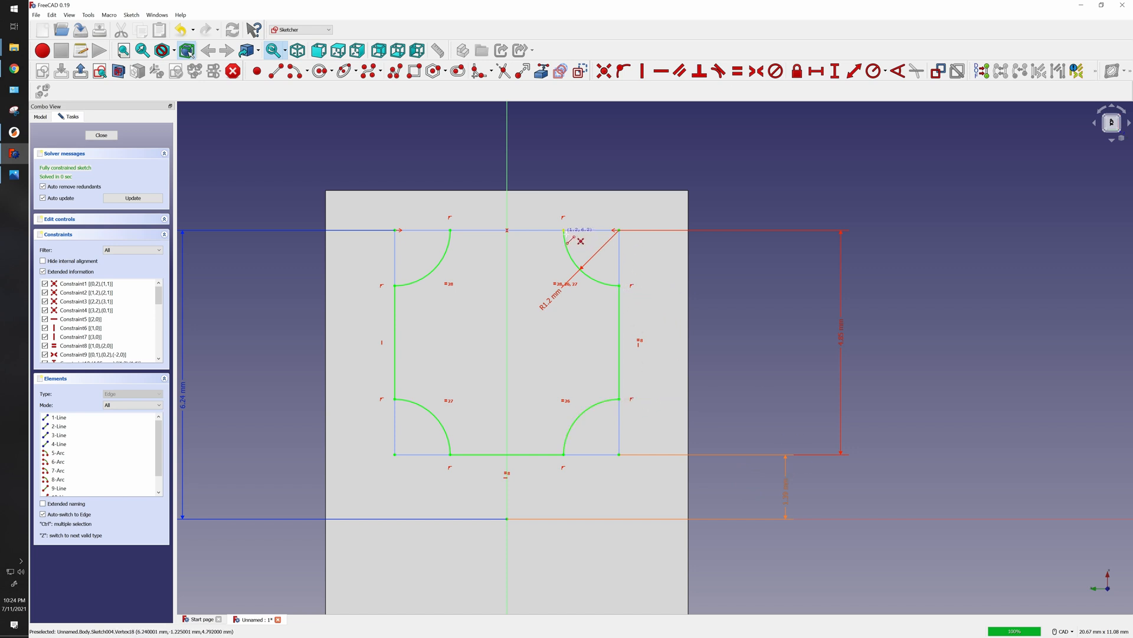
{"action": "left_click", "coordinate": [451, 230]}
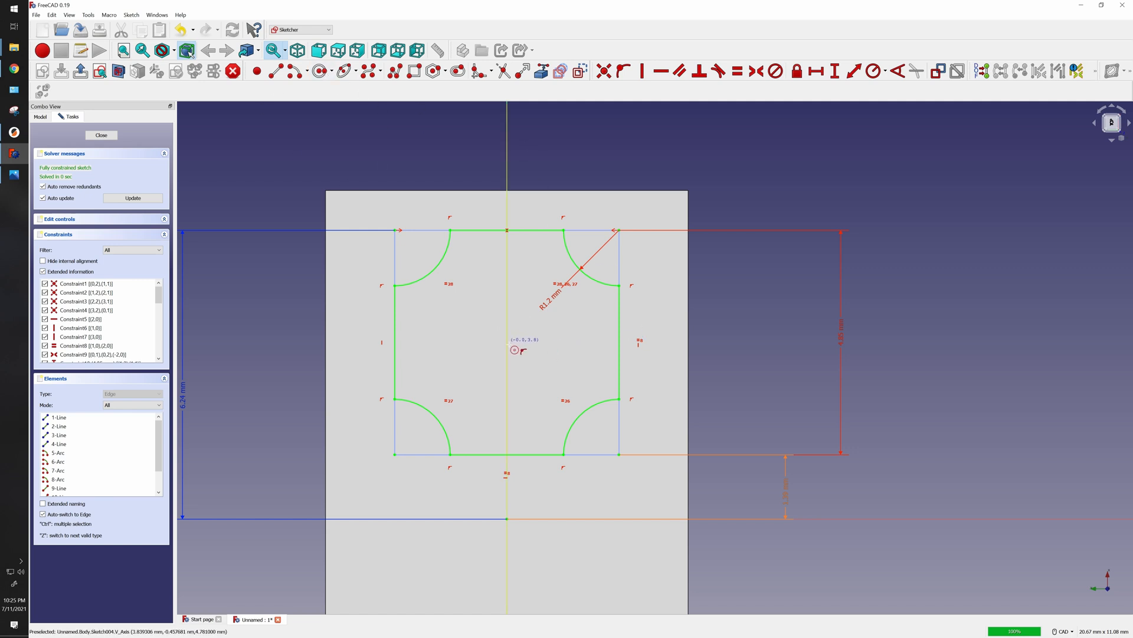
Draw a circle centred on the vertical axis inside the profile and constrain its diameter to 2.88 mm
{"action": "left_click", "coordinate": [507, 341]}
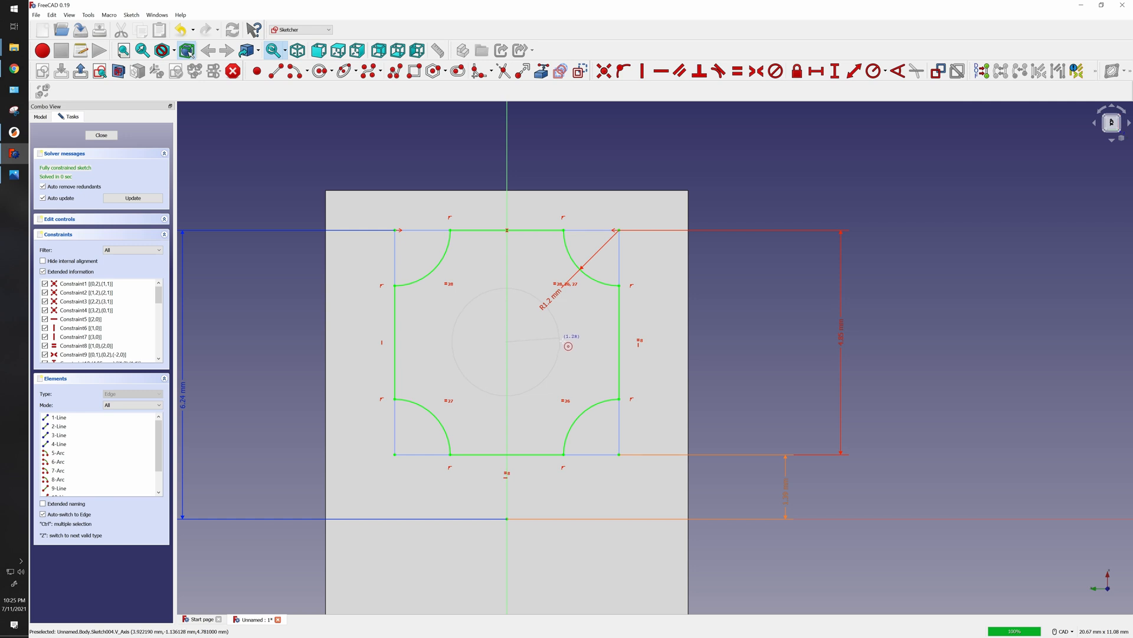
{"action": "left_click", "coordinate": [577, 345]}
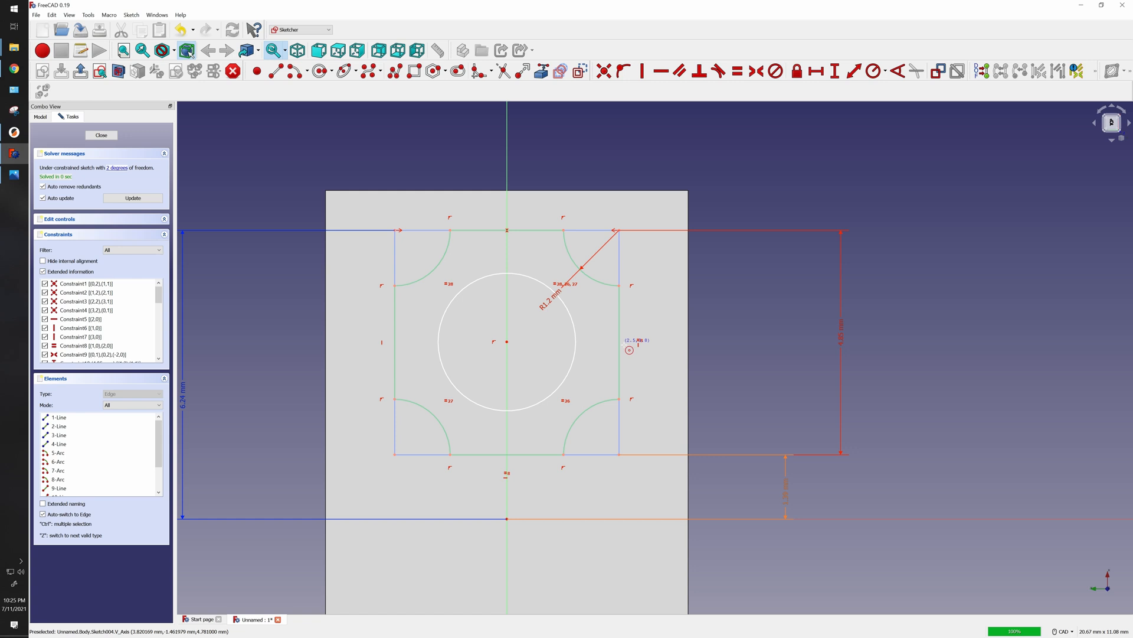
{"action": "left_click", "coordinate": [885, 71]}
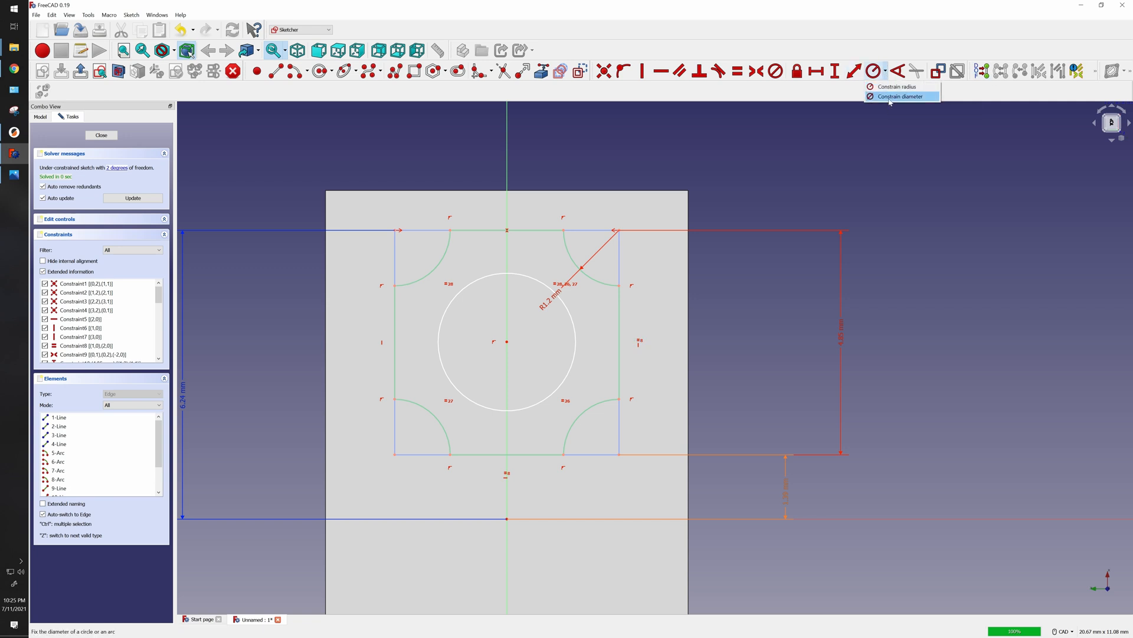
{"action": "left_click", "coordinate": [890, 100]}
{"action": "left_click", "coordinate": [581, 326]}
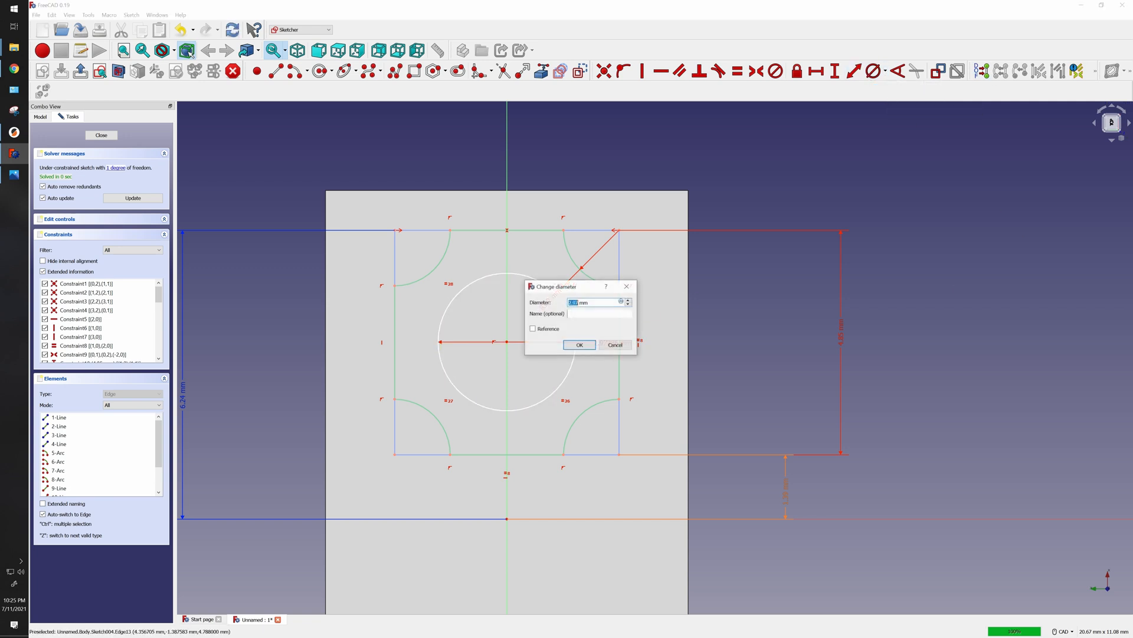
{"action": "type", "text": "2.88"}
{"action": "key", "text": "Return"}
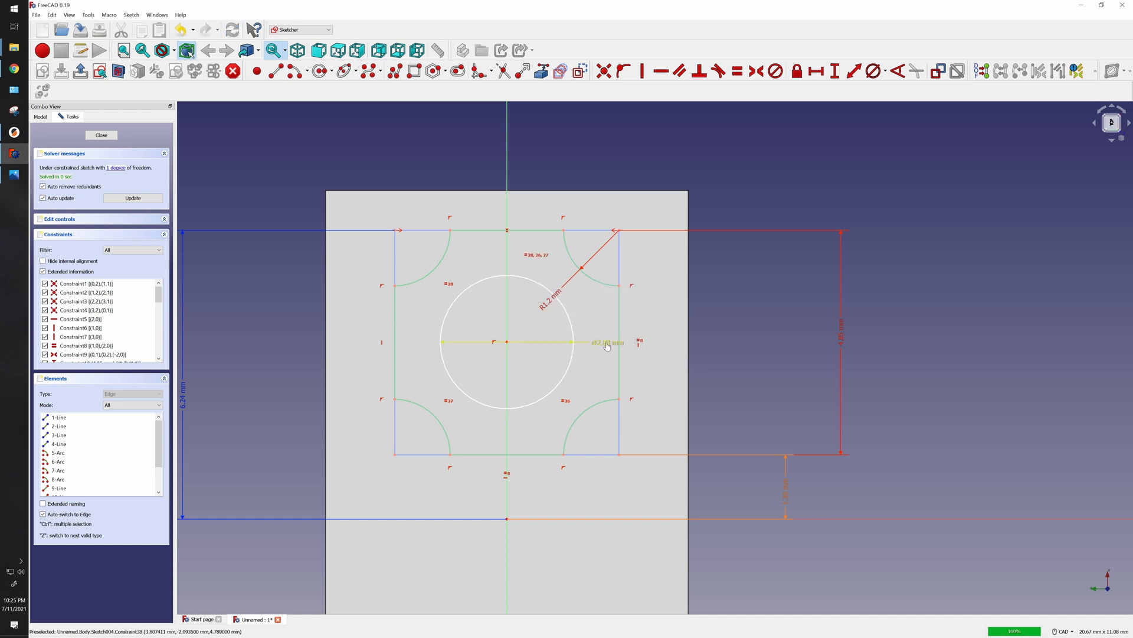
{"action": "left_click_drag", "start_coordinate": [603, 347], "coordinate": [593, 368]}
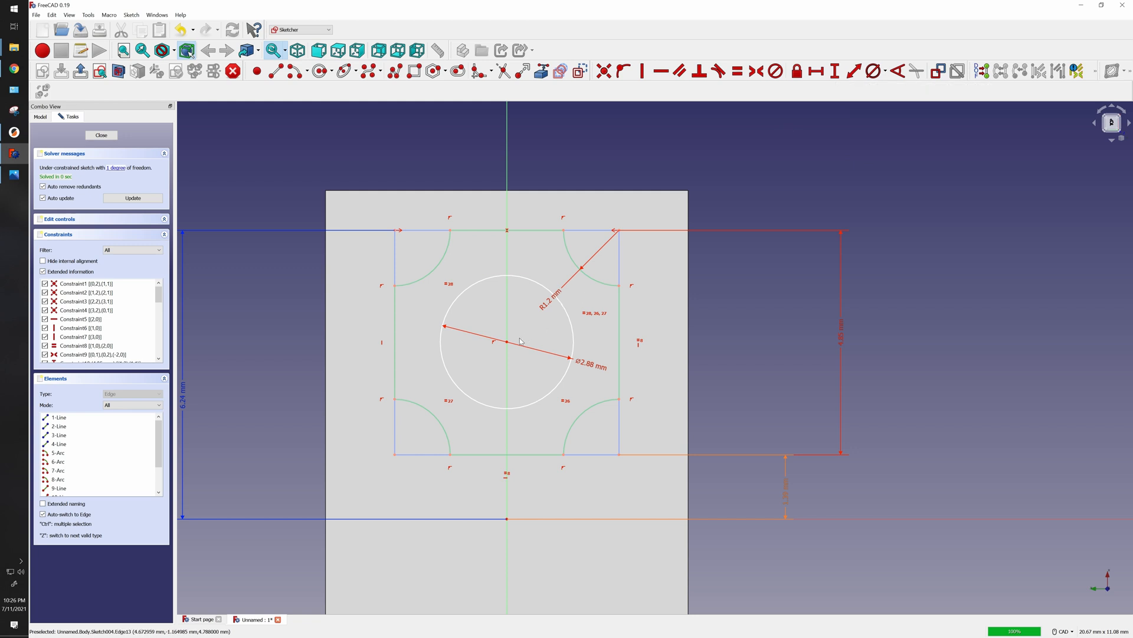
Constrain the vertical distance from the square's lower right corner to the circle's centre with the formula 4.85mm / 2
{"action": "mouse_move", "coordinate": [507, 341]}
{"action": "left_mouse_down"}
{"action": "mouse_move", "coordinate": [509, 297]}
{"action": "mouse_move", "coordinate": [517, 345]}
{"action": "left_mouse_up"}
{"action": "left_click", "coordinate": [620, 455]}
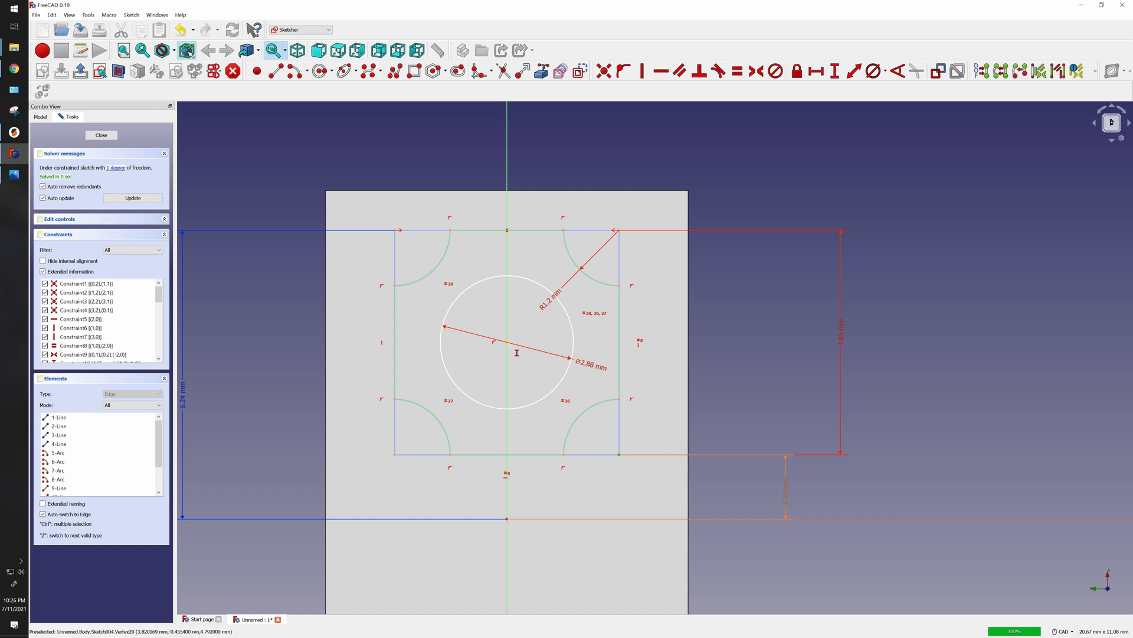
{"action": "left_click", "coordinate": [517, 353]}
{"action": "key", "text": "i"}
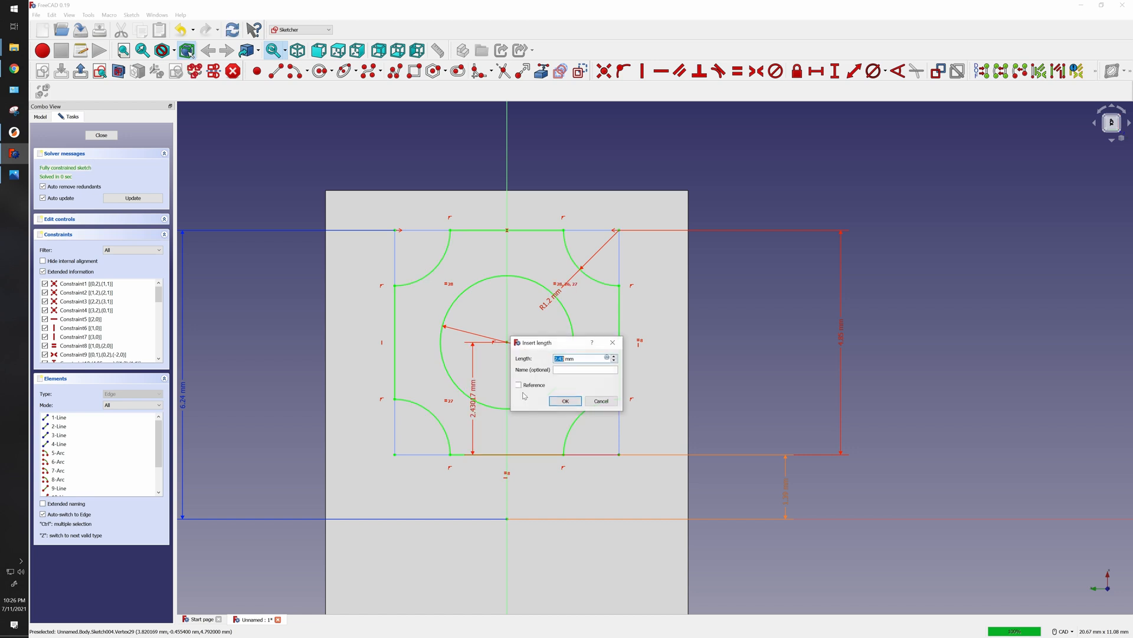
{"action": "left_click", "coordinate": [607, 358]}
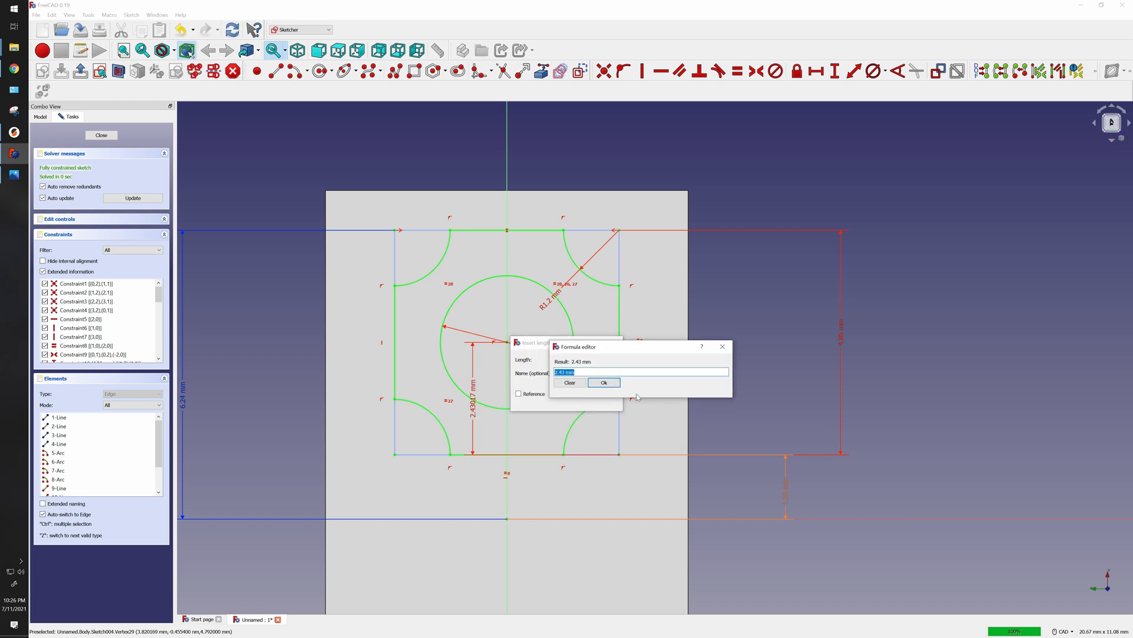
{"action": "type", "text": "4.85mm /2"}
{"action": "key", "text": "Return"}
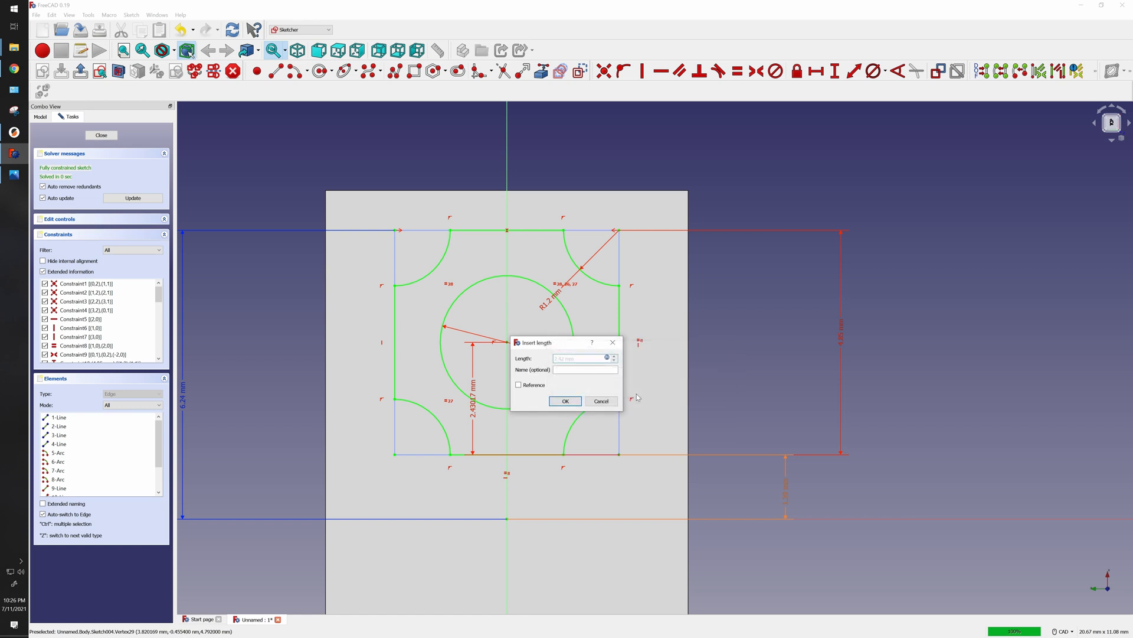
{"action": "key", "text": "Return"}
Draw a horizontal chord across the upper part of the circle and trim away the arc above it
{"action": "key", "text": "l"}
{"action": "scroll", "coordinate": [502, 321], "scroll_direction": "up", "scroll_amount": 1}
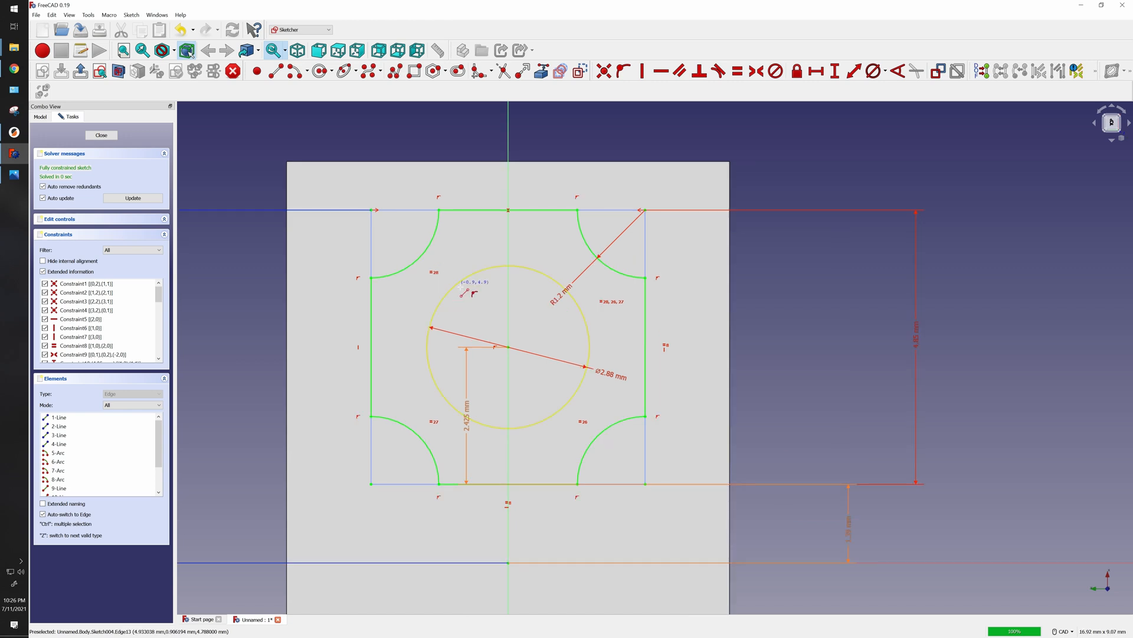
{"action": "left_click", "coordinate": [461, 285]}
{"action": "left_click", "coordinate": [555, 281]}
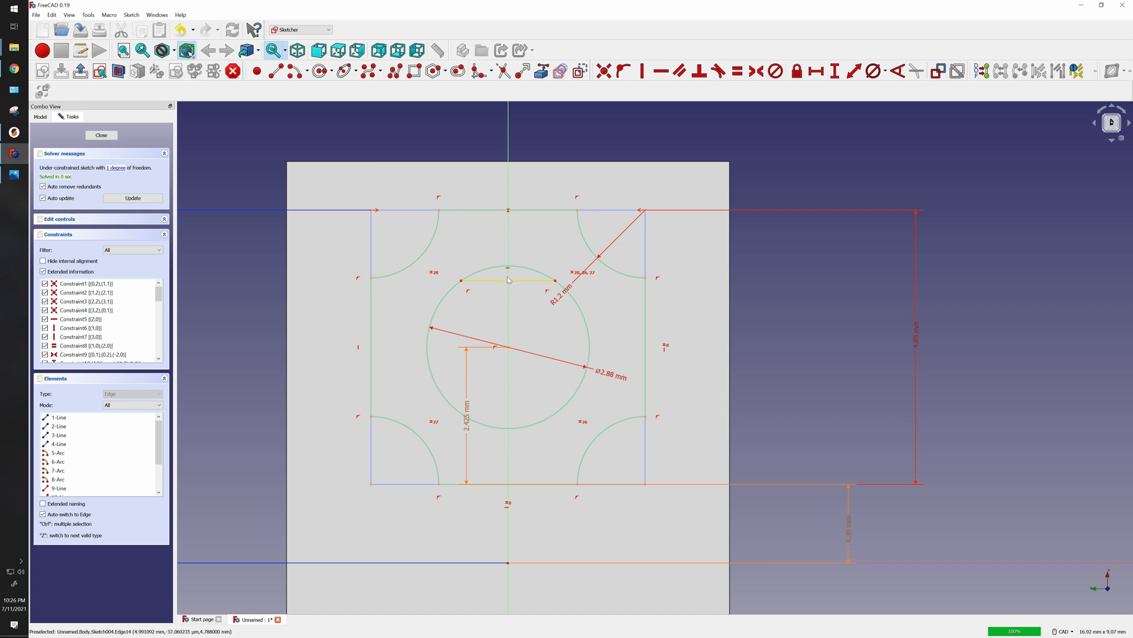
{"action": "left_click_drag", "start_coordinate": [512, 280], "coordinate": [524, 278]}
{"action": "left_click", "coordinate": [522, 269]}
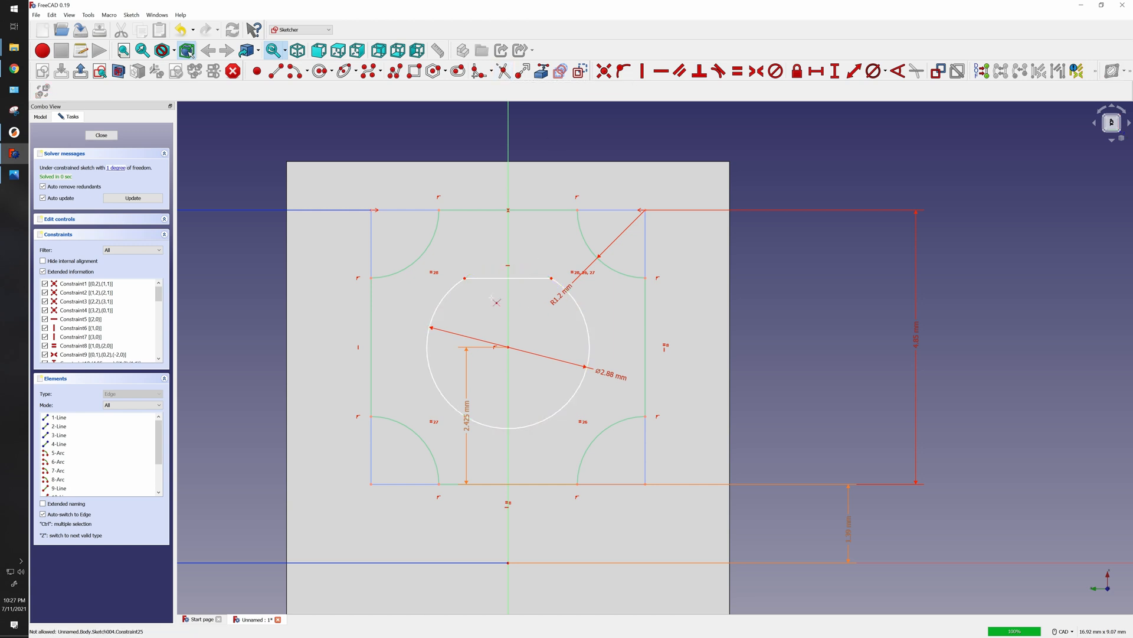
{"action": "key", "text": "Escape"}
{"action": "left_click_drag", "start_coordinate": [613, 375], "coordinate": [613, 385]}
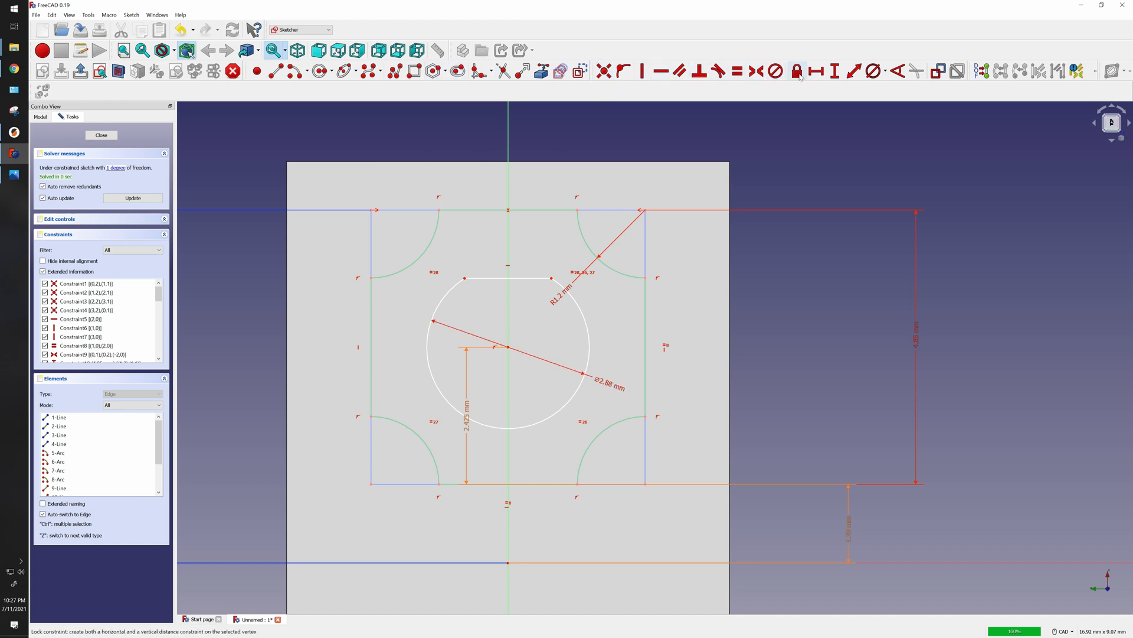
Constrain the vertical distance from the circle's centre to the chord's left end to 1.28 mm and finish the sketch
{"action": "left_click", "coordinate": [519, 358]}
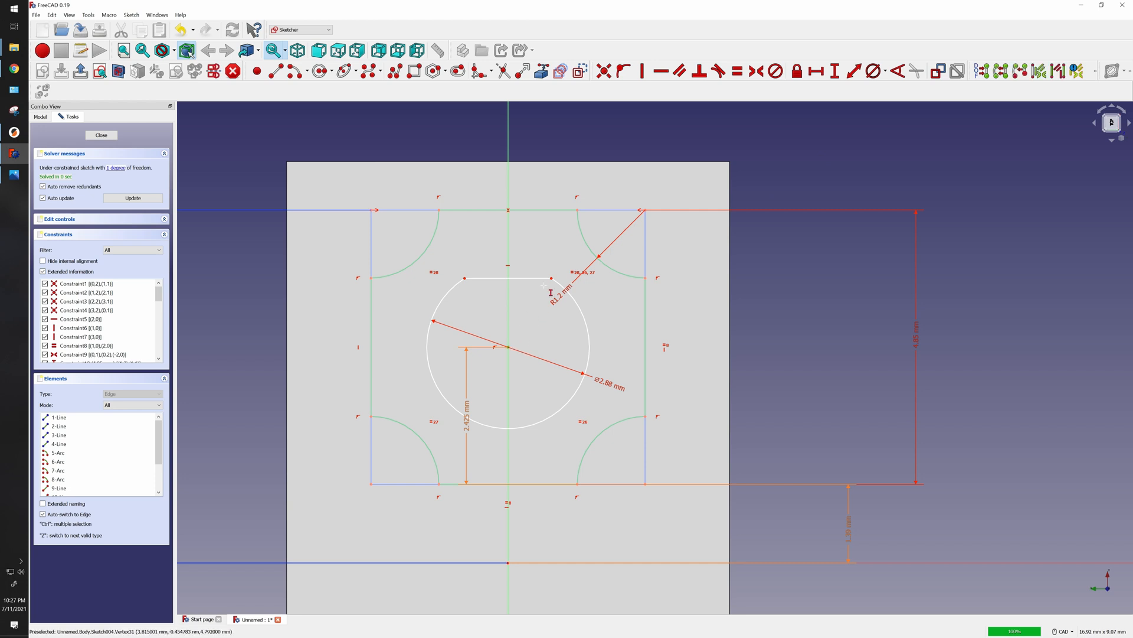
{"action": "left_click", "coordinate": [464, 279]}
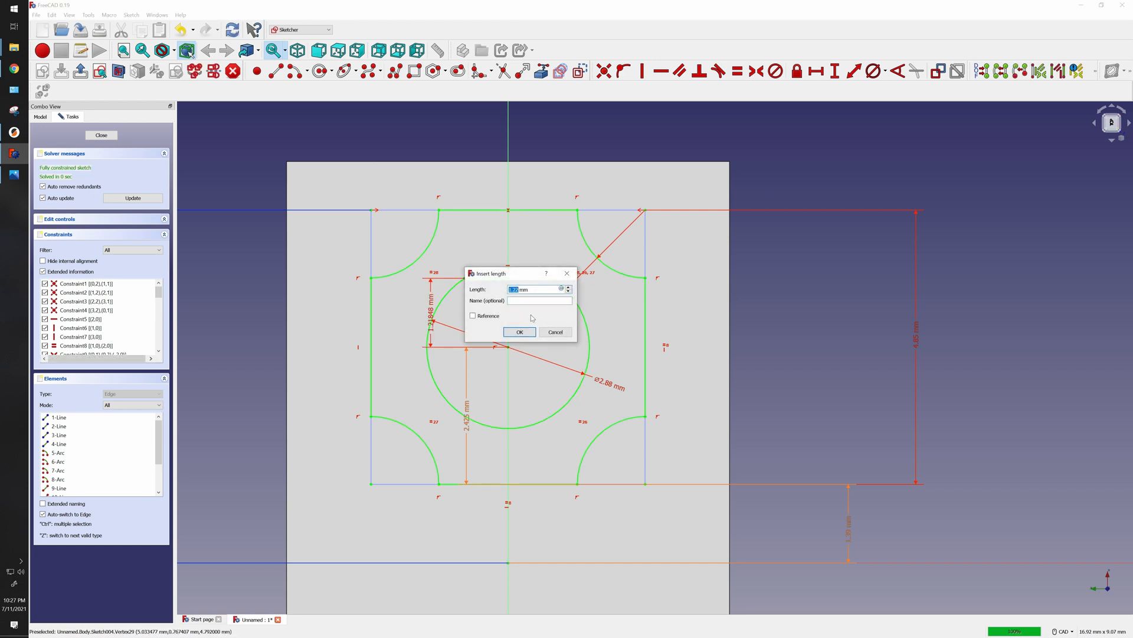
{"action": "left_click_drag", "start_coordinate": [522, 273], "coordinate": [741, 351]}
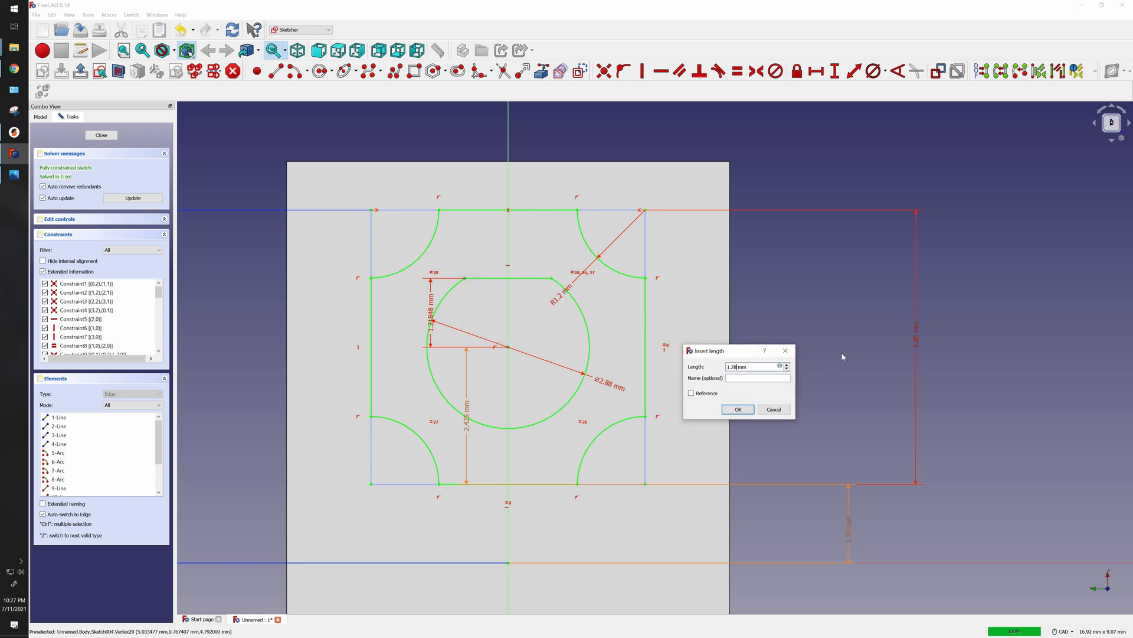
{"action": "key", "text": "Return"}
{"action": "left_click", "coordinate": [101, 135]}
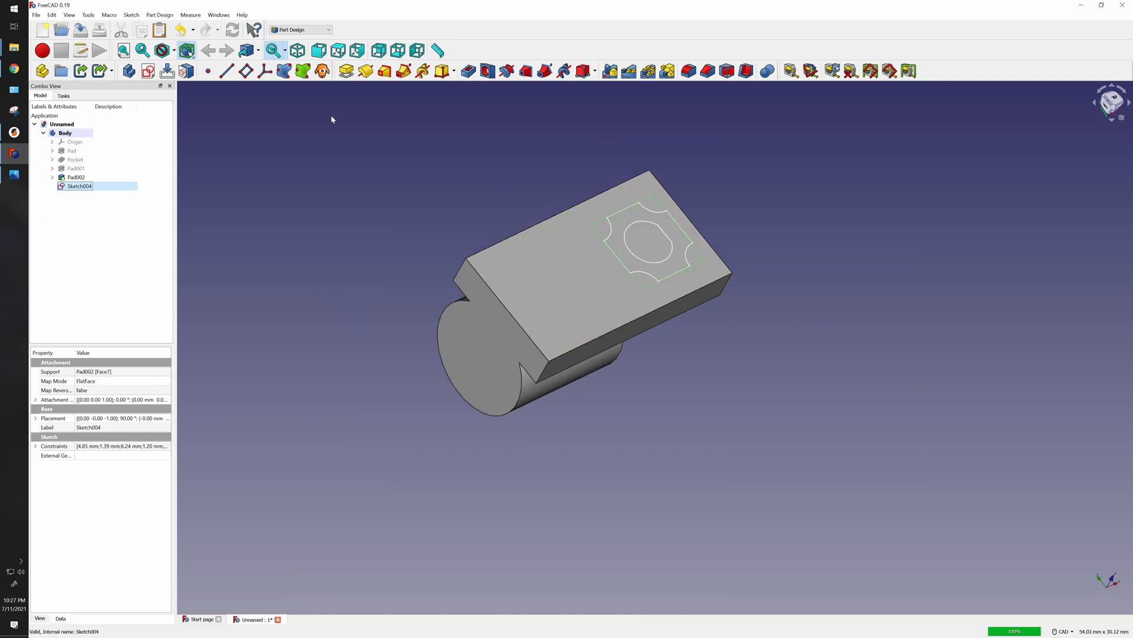
Pad the notched square profile with its flattened hole to a length of 4 mm
{"action": "left_click", "coordinate": [344, 78]}
{"action": "scroll", "coordinate": [809, 261], "scroll_direction": "down", "scroll_amount": 2}
{"action": "middle_click_drag", "start_coordinate": [814, 360], "coordinate": [703, 278]}
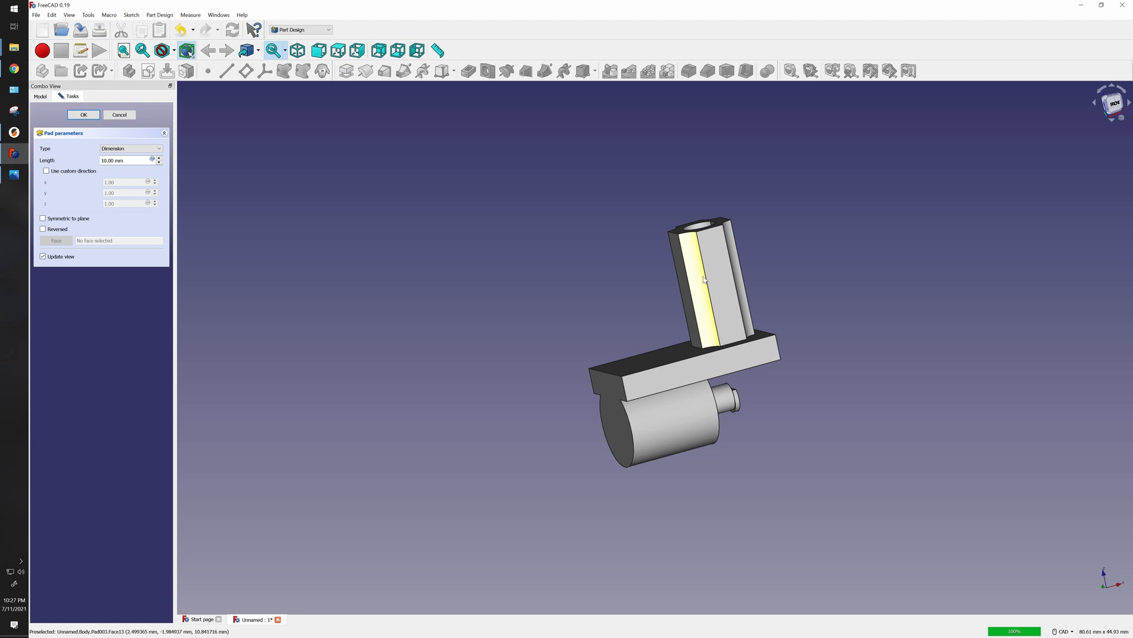
{"action": "triple_click", "coordinate": [102, 161]}
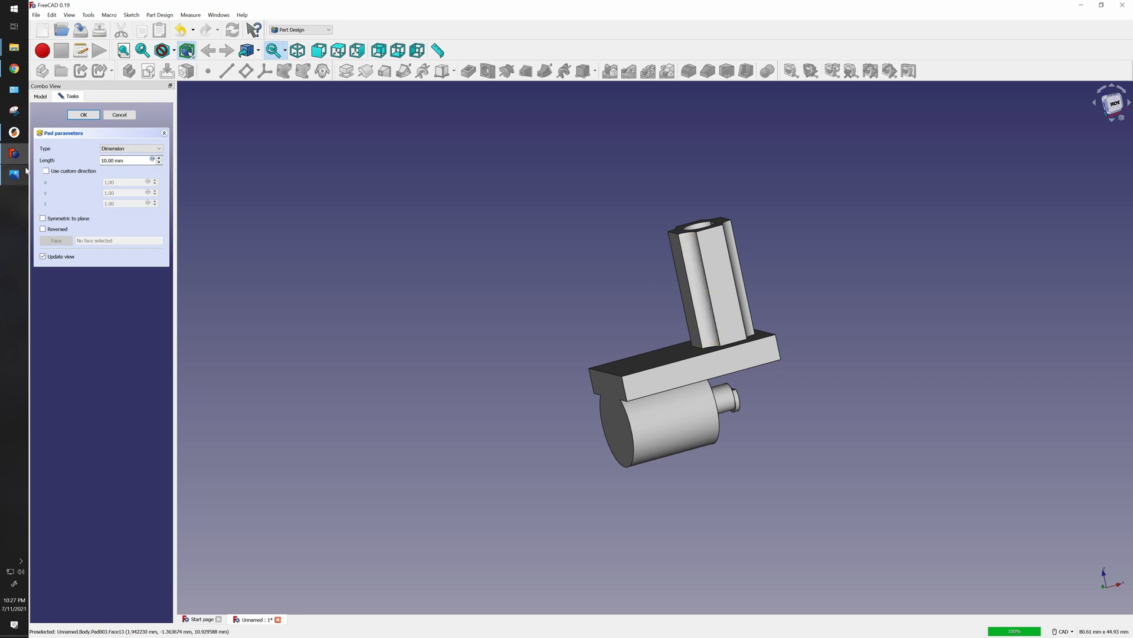
{"action": "type", "text": "4"}
{"action": "key", "text": "Return"}
Switch to the front view and start a new sketch on the XZ base plane
{"action": "scroll", "coordinate": [732, 289], "scroll_direction": "down", "scroll_amount": 2}
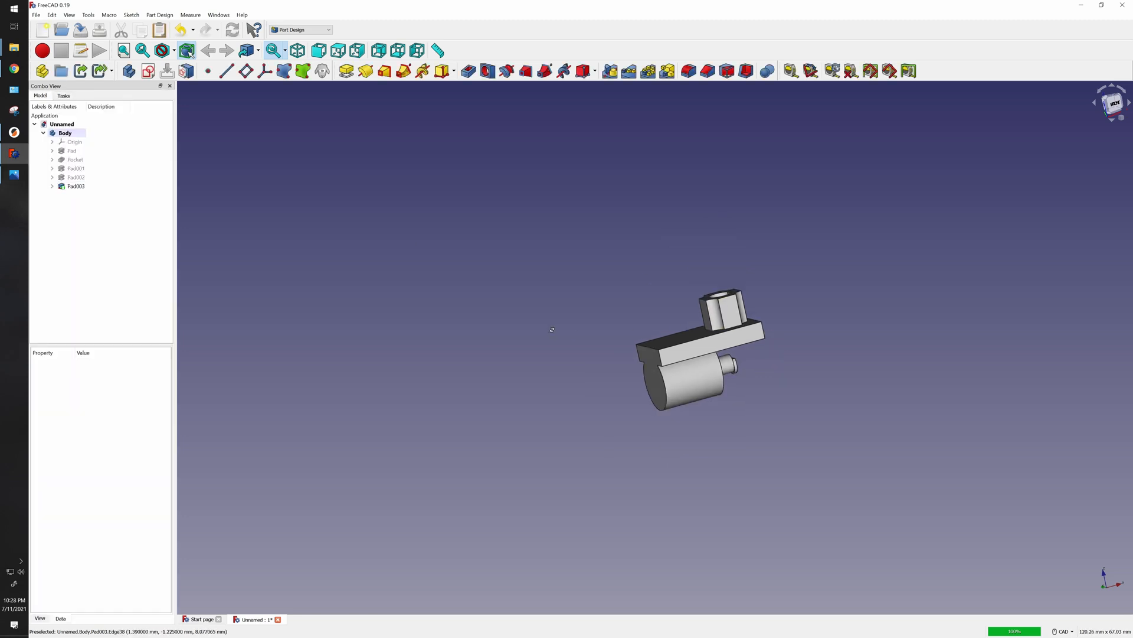
{"action": "middle_click_drag", "start_coordinate": [543, 326], "coordinate": [752, 281]}
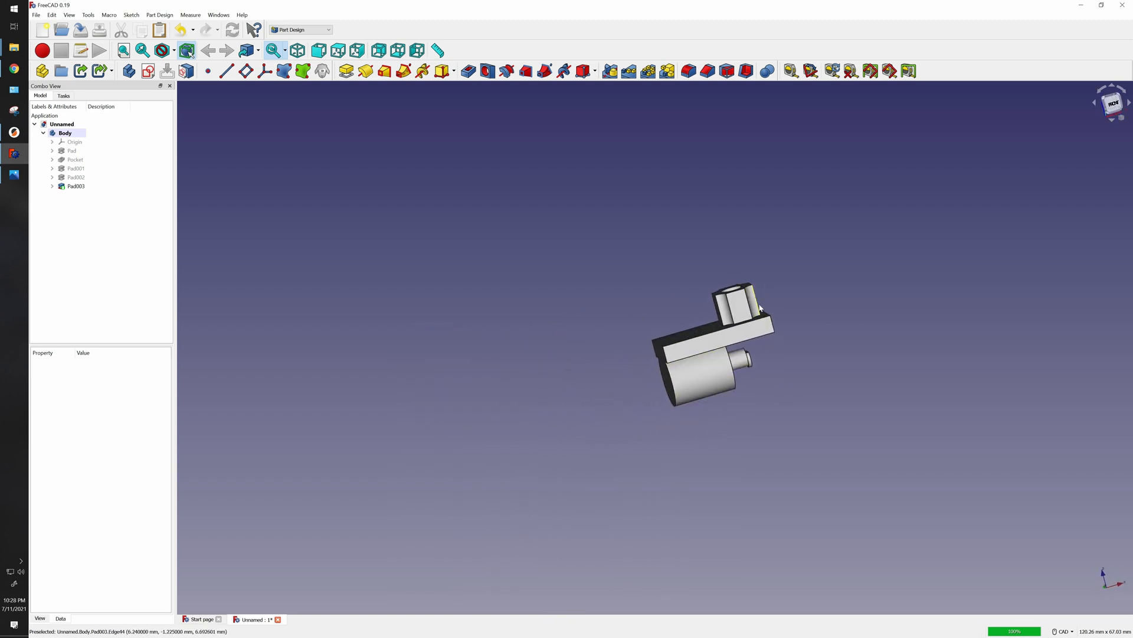
{"action": "scroll", "coordinate": [774, 329], "scroll_direction": "up", "scroll_amount": 2}
{"action": "key", "text": "1"}
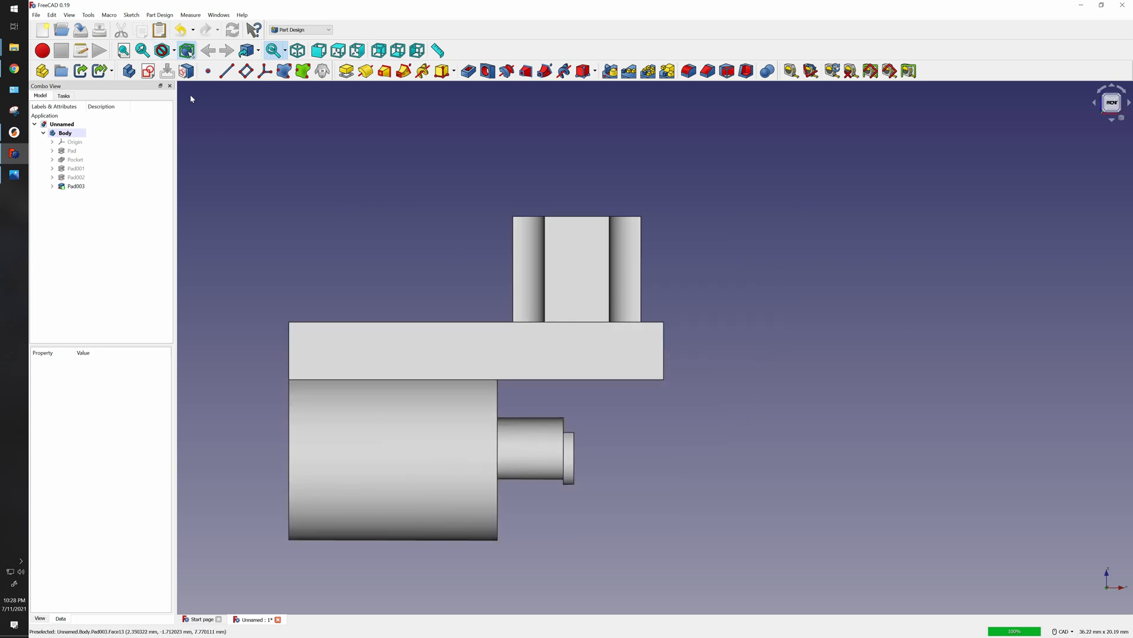
{"action": "left_click", "coordinate": [147, 71]}
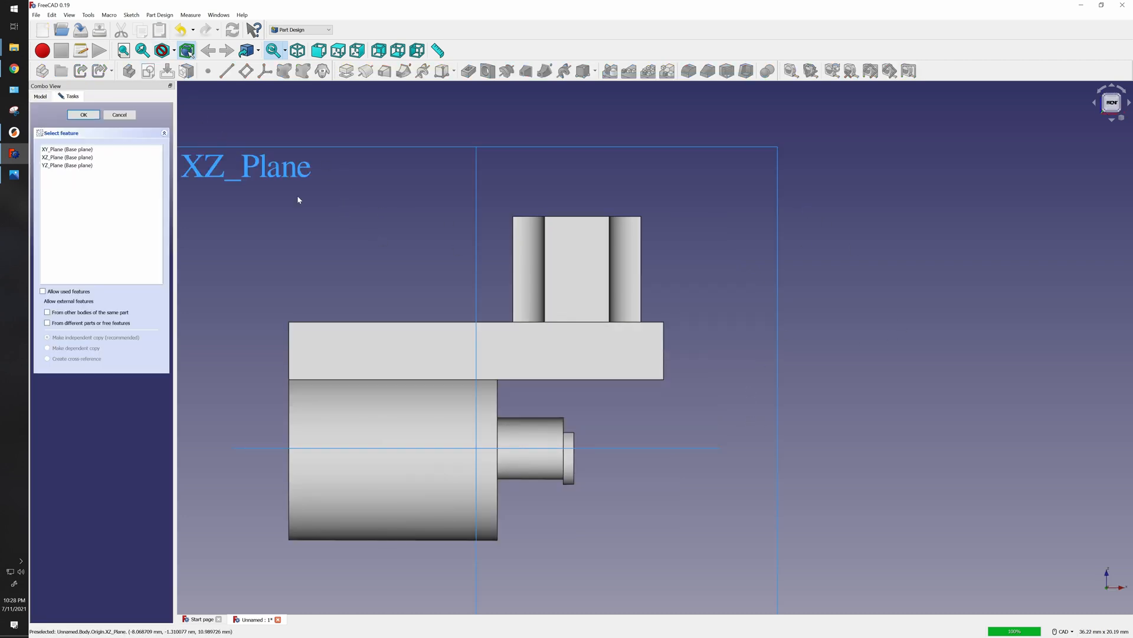
{"action": "left_click", "coordinate": [643, 278]}
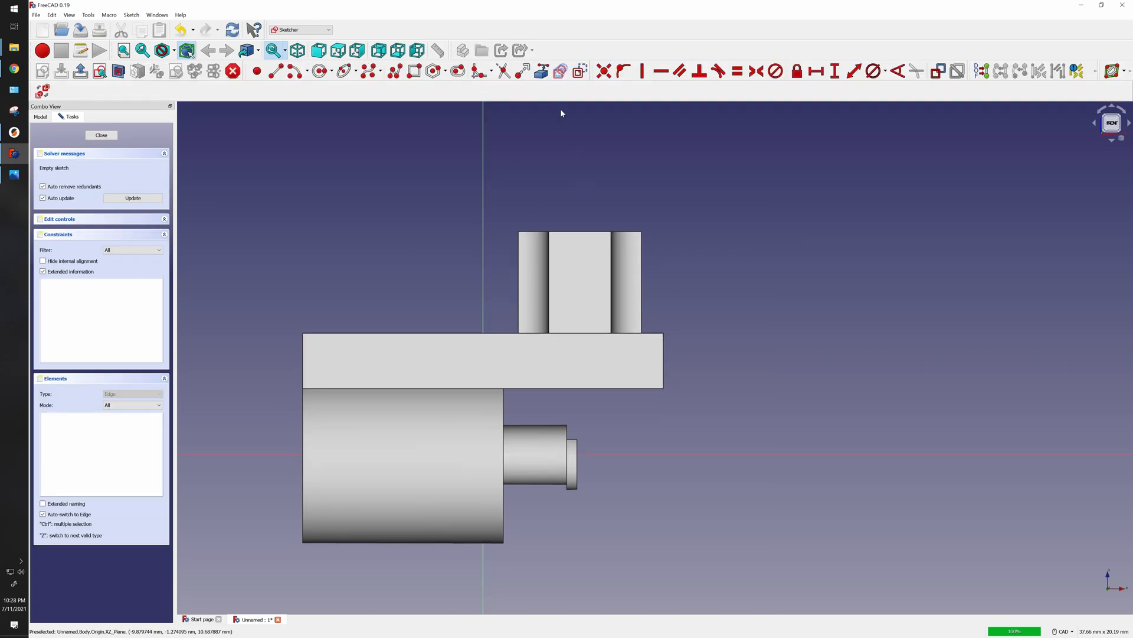
Import the padded block's right vertical edge as external geometry and section the view at the sketch plane
{"action": "left_click", "coordinate": [540, 75]}
{"action": "left_click", "coordinate": [646, 295]}
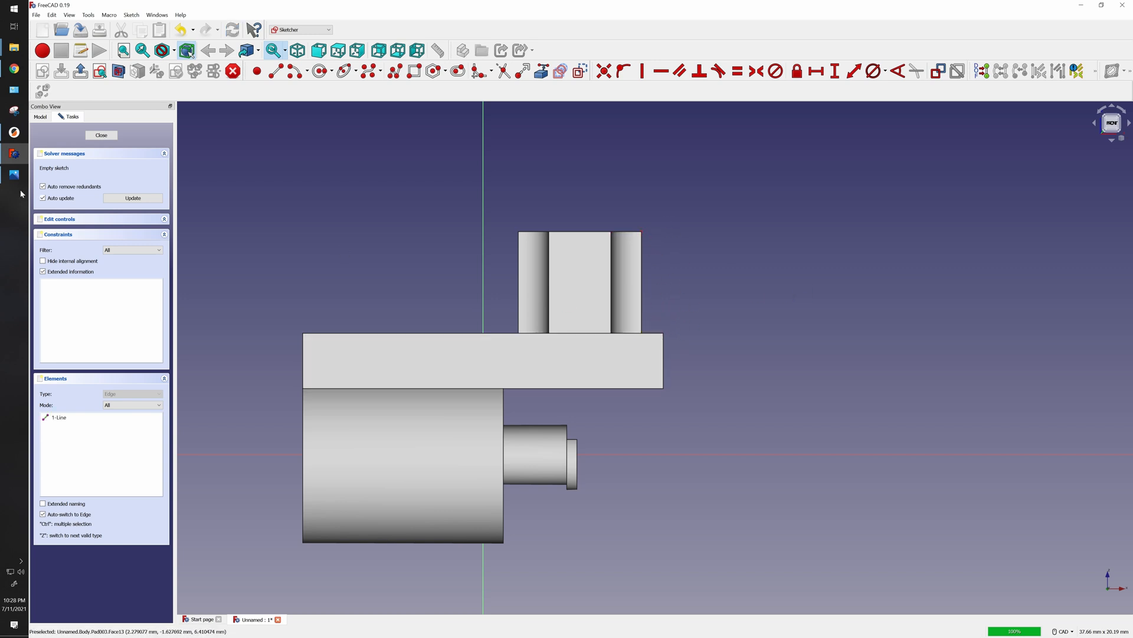
{"action": "left_click", "coordinate": [118, 70]}
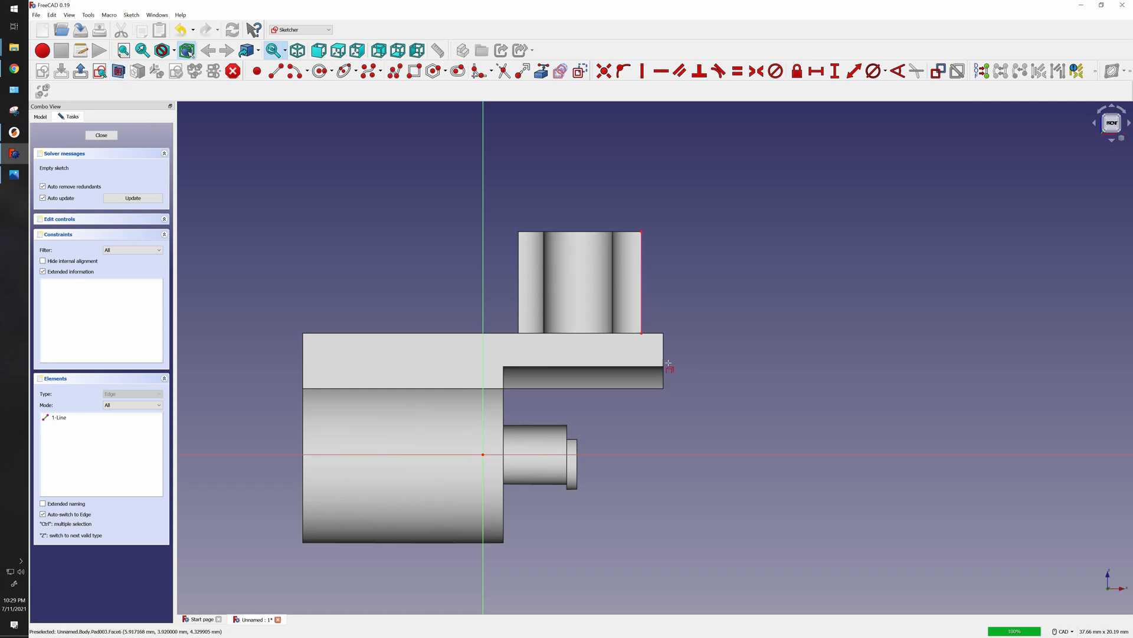
{"action": "scroll", "coordinate": [634, 237], "scroll_direction": "up", "scroll_amount": 4}
{"action": "scroll", "coordinate": [643, 251], "scroll_direction": "down", "scroll_amount": 2}
{"action": "middle_click_drag", "start_coordinate": [645, 278], "coordinate": [639, 314]}
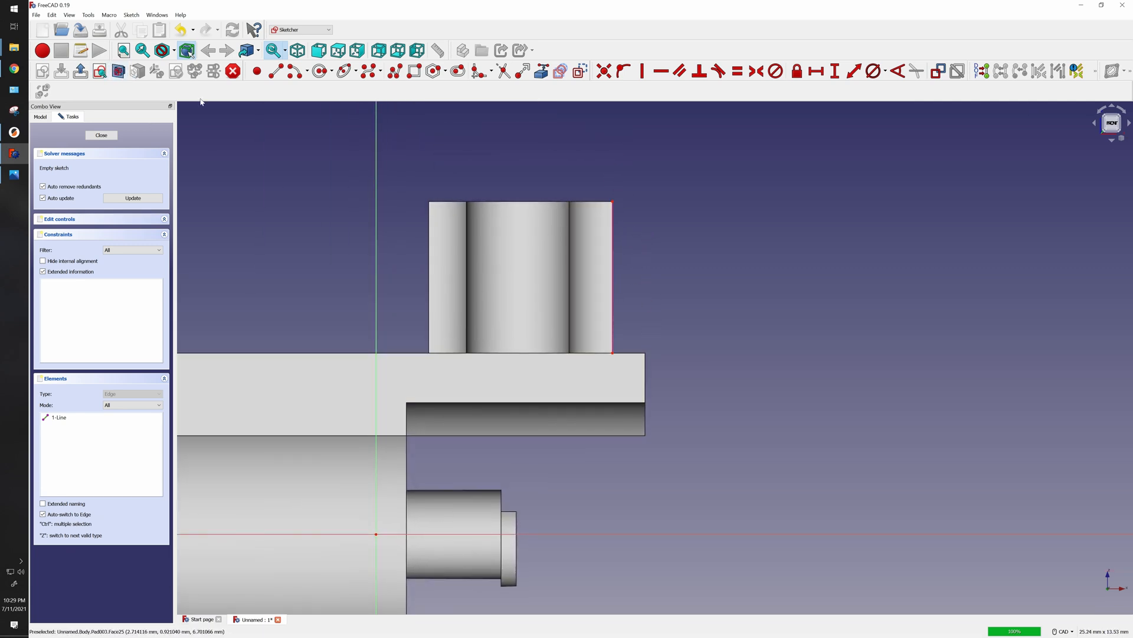
Sketch a four-sided polyline from the referenced edge's lower end, with a slanted side into the block and its other sides horizontal and vertical
{"action": "left_click", "coordinate": [395, 72]}
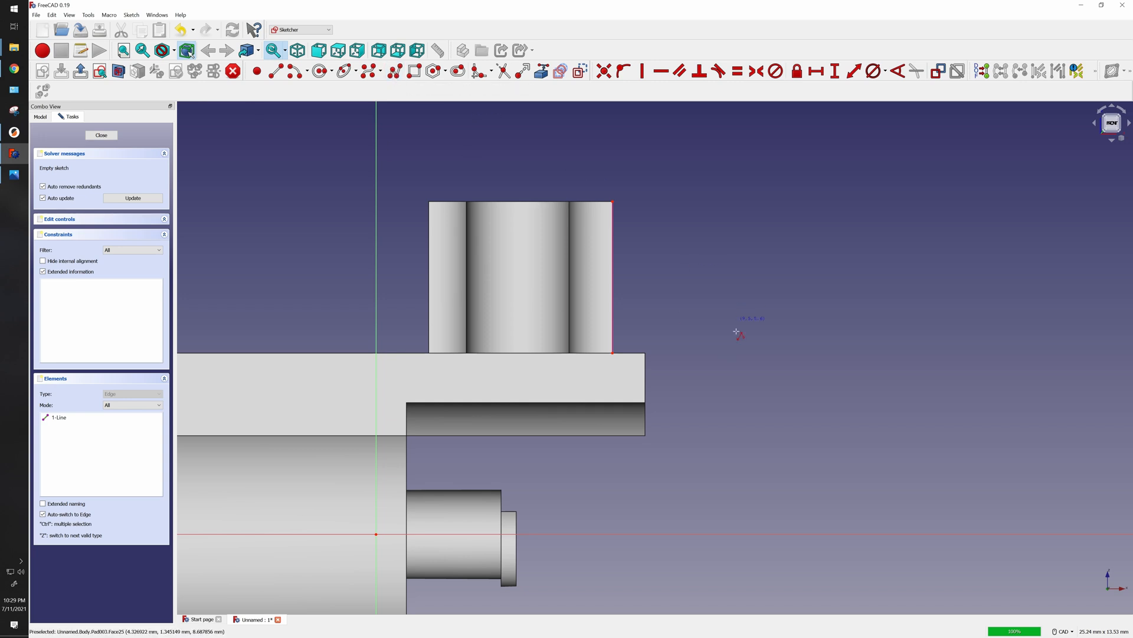
{"action": "left_click", "coordinate": [614, 355]}
{"action": "left_click", "coordinate": [585, 183]}
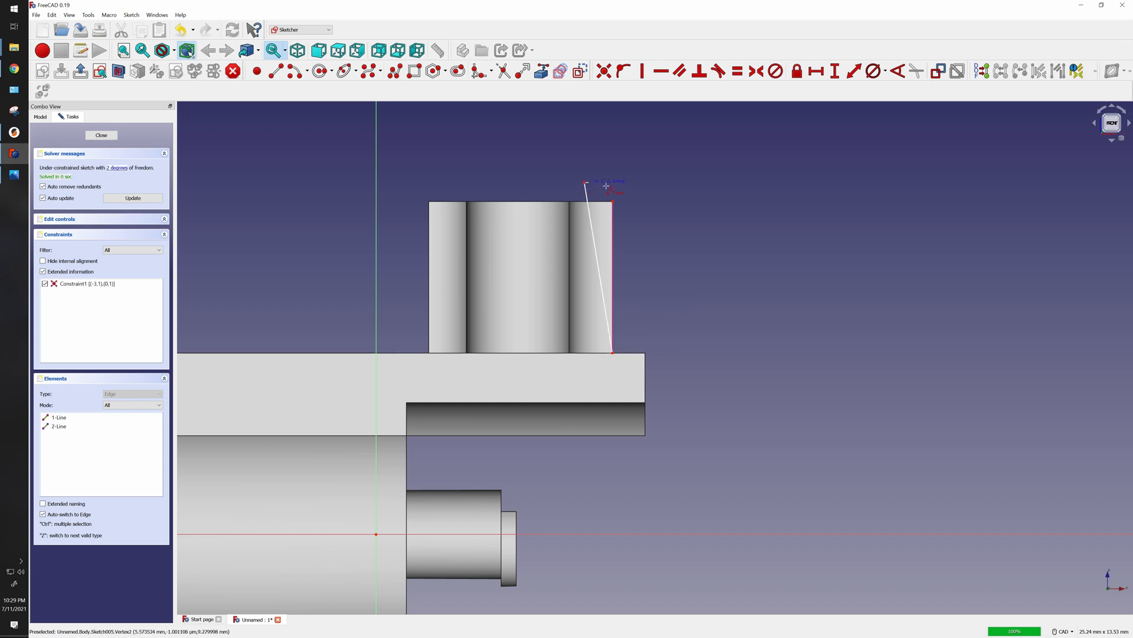
{"action": "left_click", "coordinate": [721, 183]}
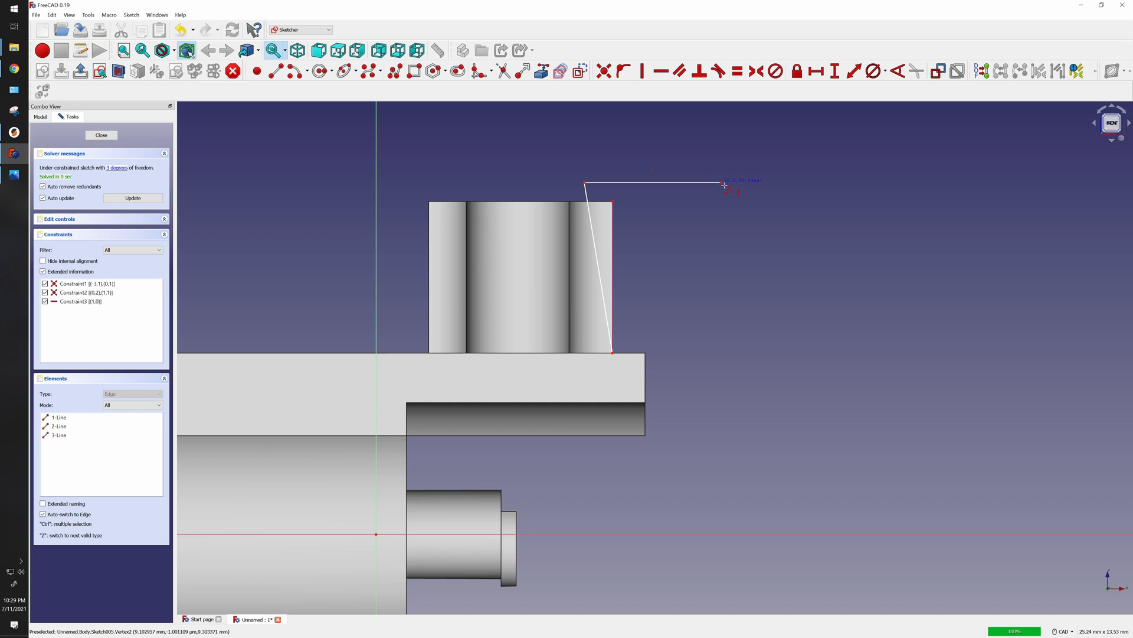
{"action": "left_click", "coordinate": [721, 352]}
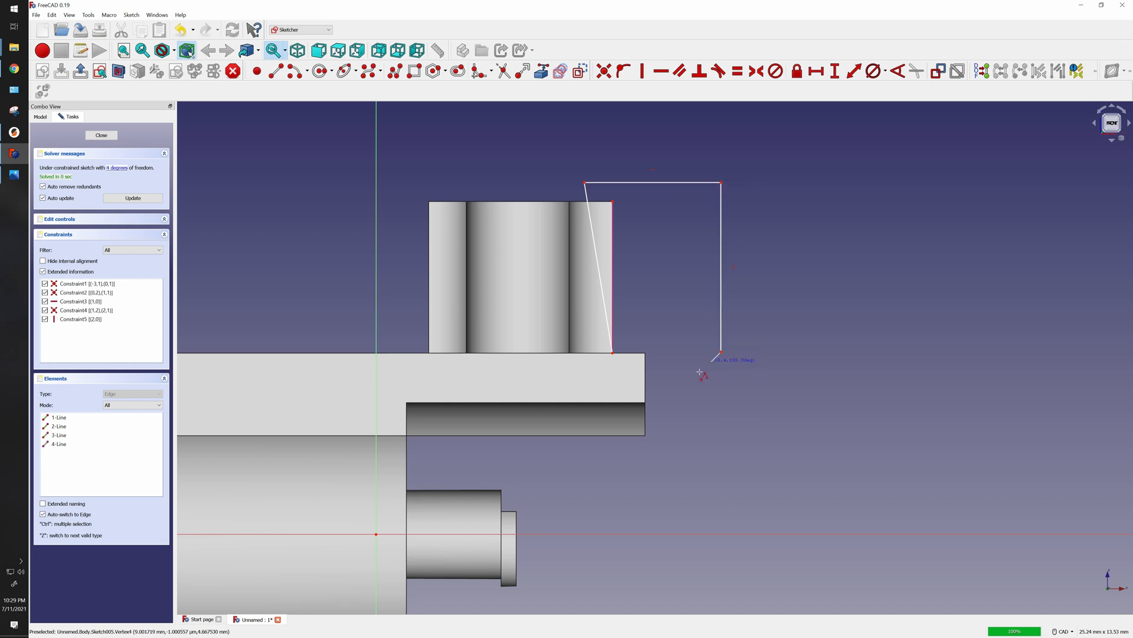
{"action": "left_click", "coordinate": [613, 352]}
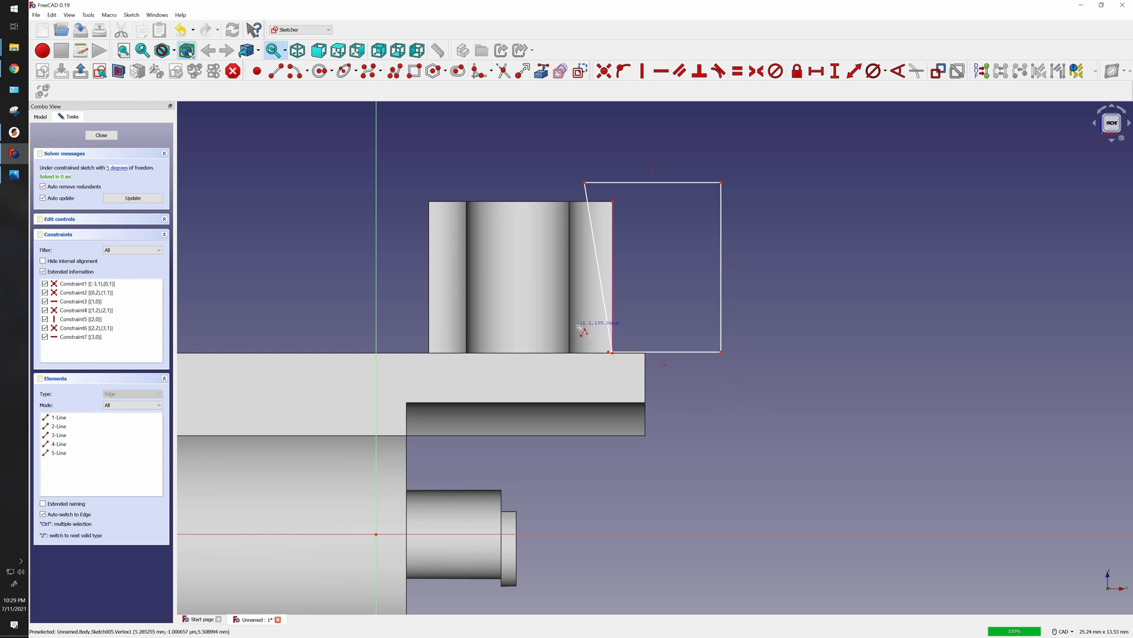
Close the cut profile with a coincident constraint at its lower corner and set its vertical side's length to 5 mm
{"action": "scroll", "coordinate": [615, 363], "scroll_direction": "up", "scroll_amount": 2}
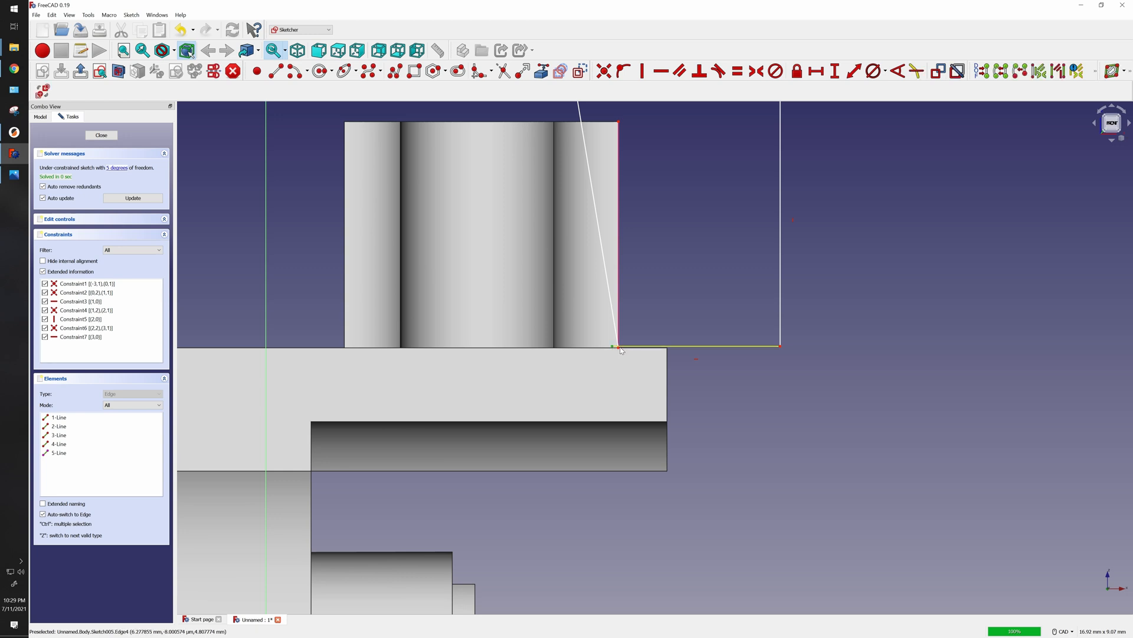
{"action": "left_click", "coordinate": [604, 71]}
{"action": "scroll", "coordinate": [807, 388], "scroll_direction": "down", "scroll_amount": 2}
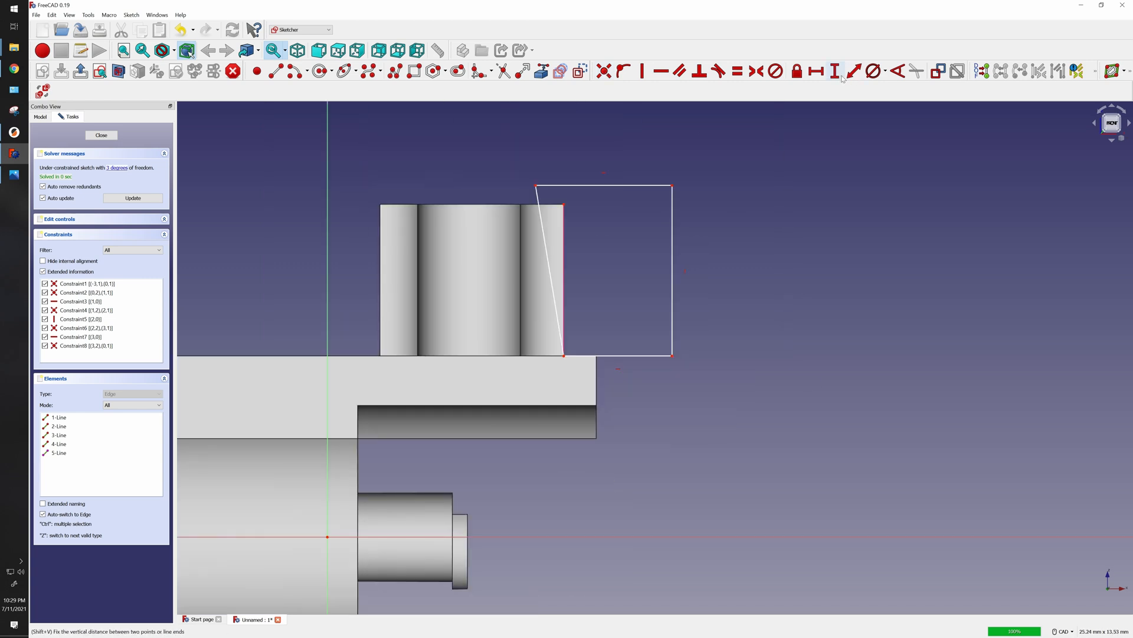
{"action": "left_click", "coordinate": [836, 72]}
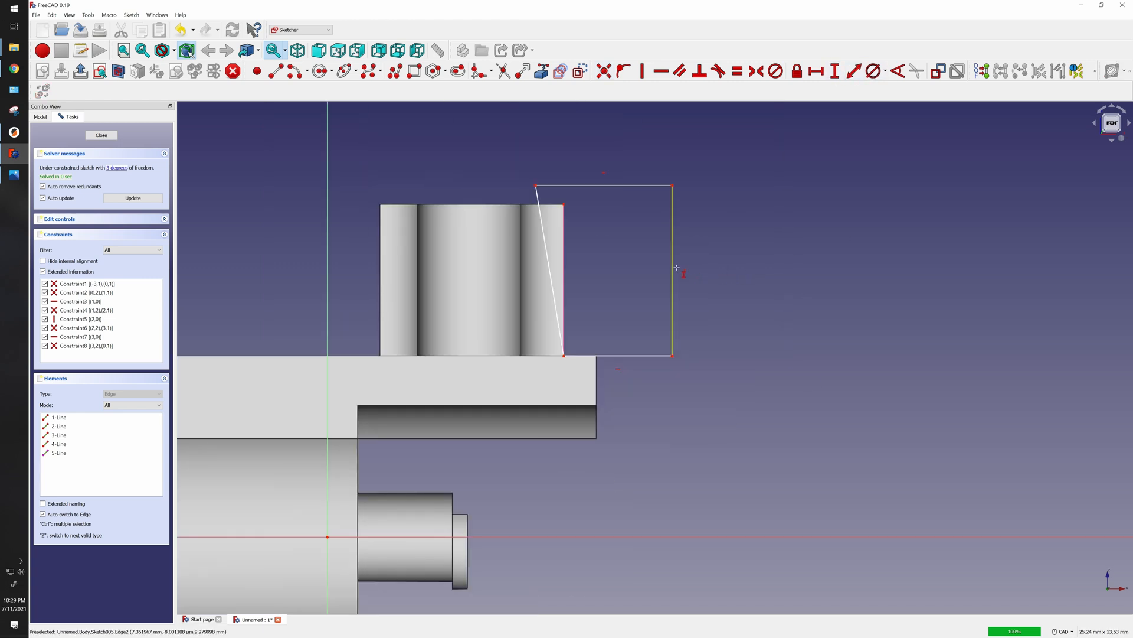
{"action": "left_click", "coordinate": [674, 267]}
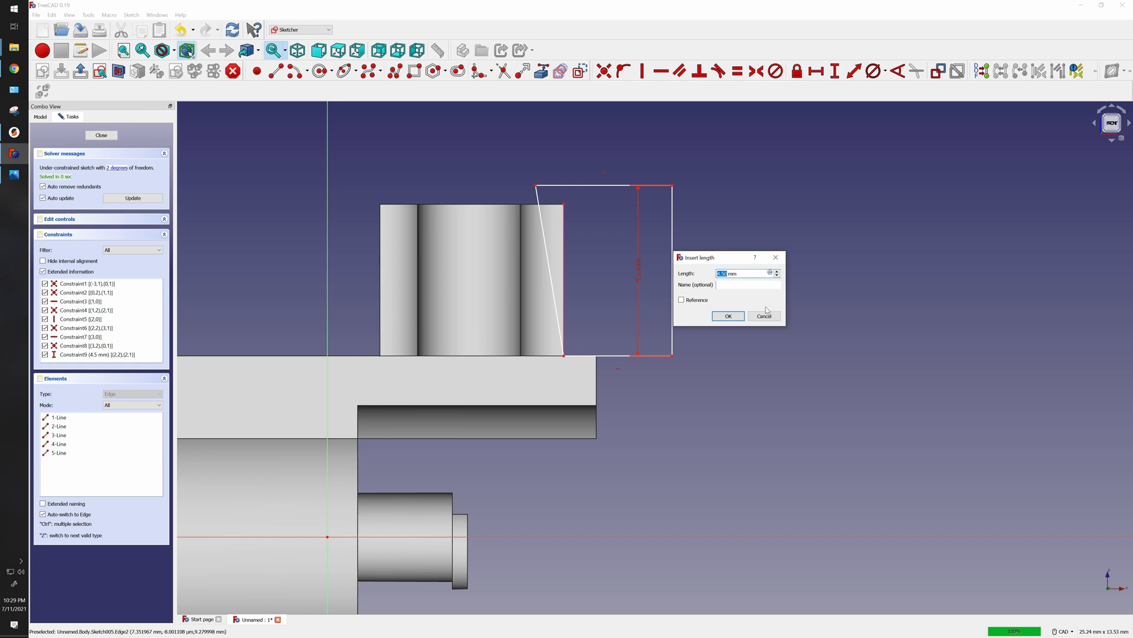
{"action": "type", "text": "5"}
{"action": "key", "text": "Return"}
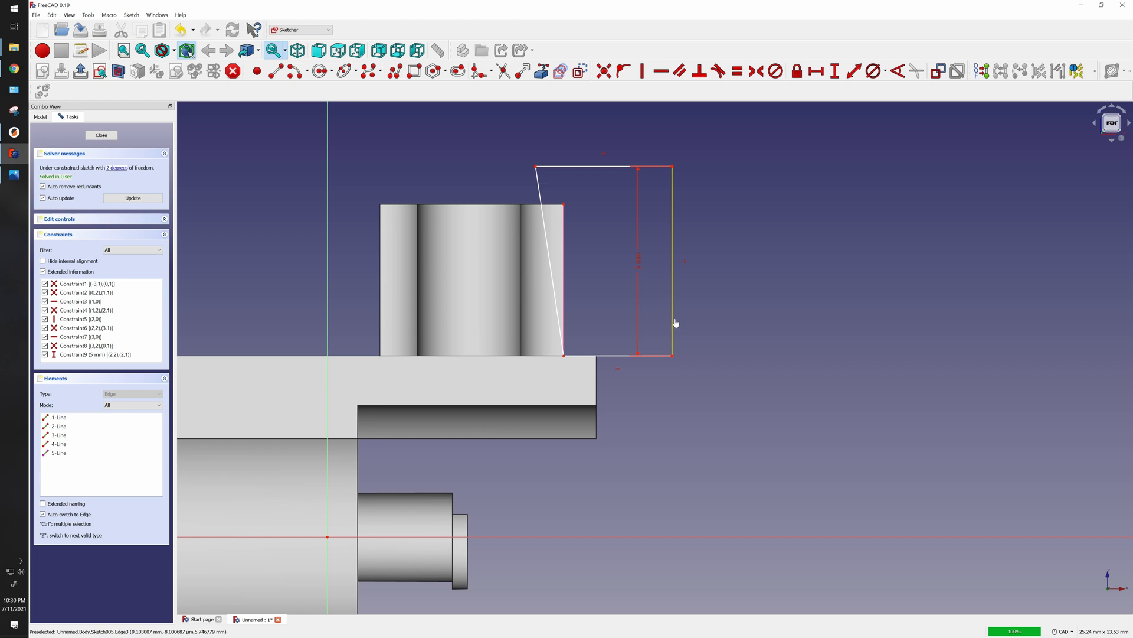
Bring the profile's vertical side closer to the block, set the lower horizontal side's length to 2 mm, and close the sketch
{"action": "mouse_move", "coordinate": [675, 323]}
{"action": "left_mouse_down"}
{"action": "mouse_move", "coordinate": [622, 318]}
{"action": "mouse_move", "coordinate": [652, 321]}
{"action": "left_mouse_up"}
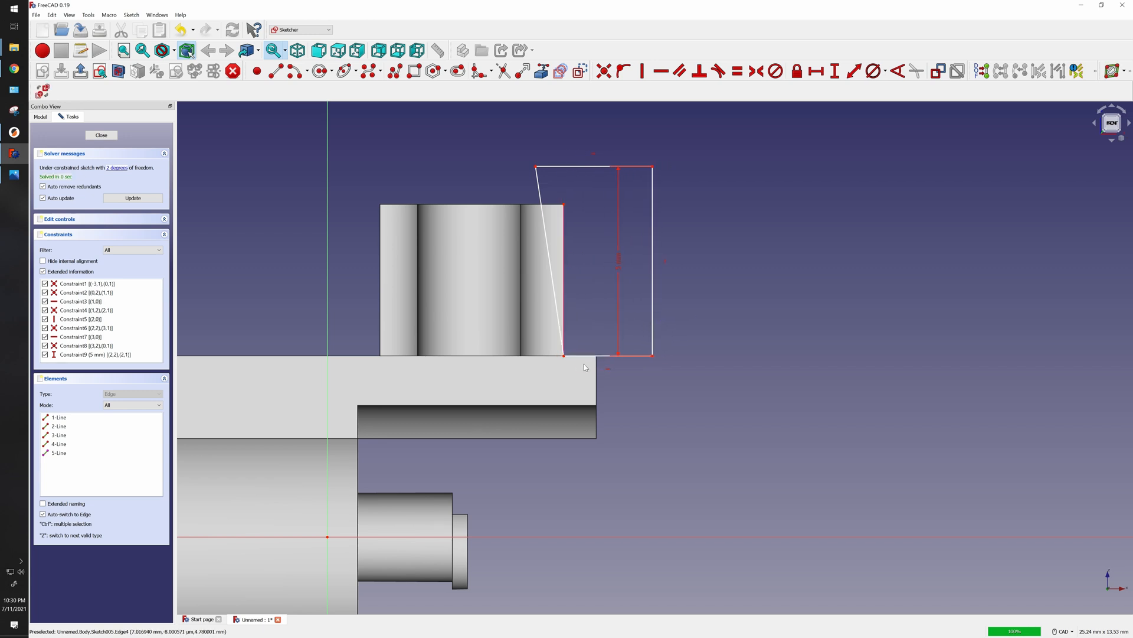
{"action": "left_click", "coordinate": [586, 362]}
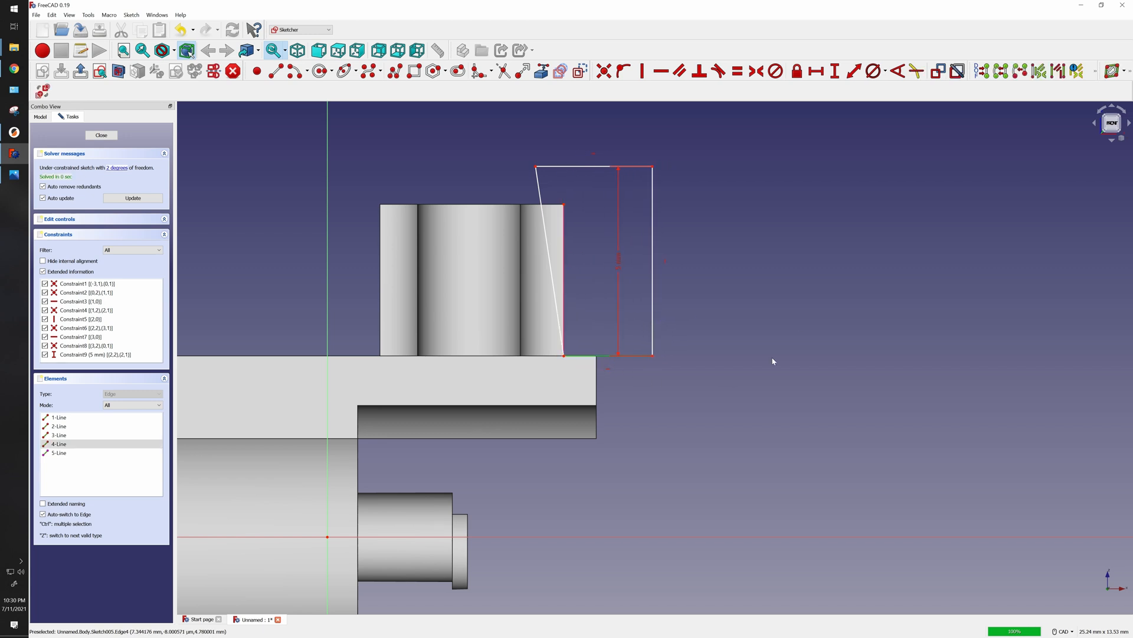
{"action": "left_click", "coordinate": [816, 70]}
{"action": "type", "text": "2"}
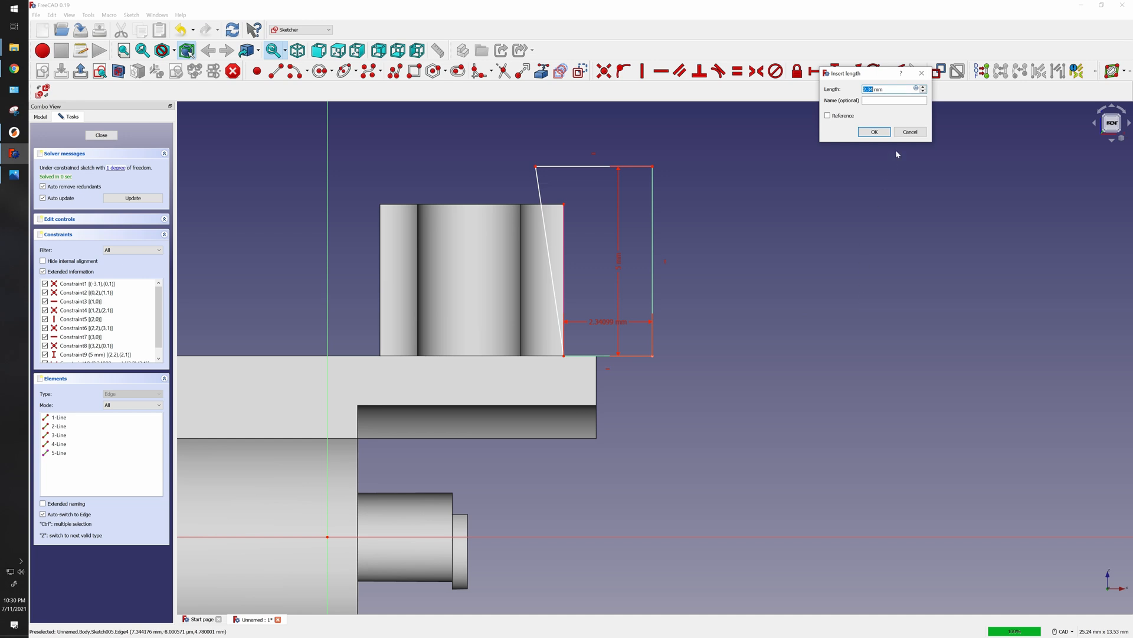
{"action": "key", "text": "Return"}
{"action": "left_click", "coordinate": [101, 136]}
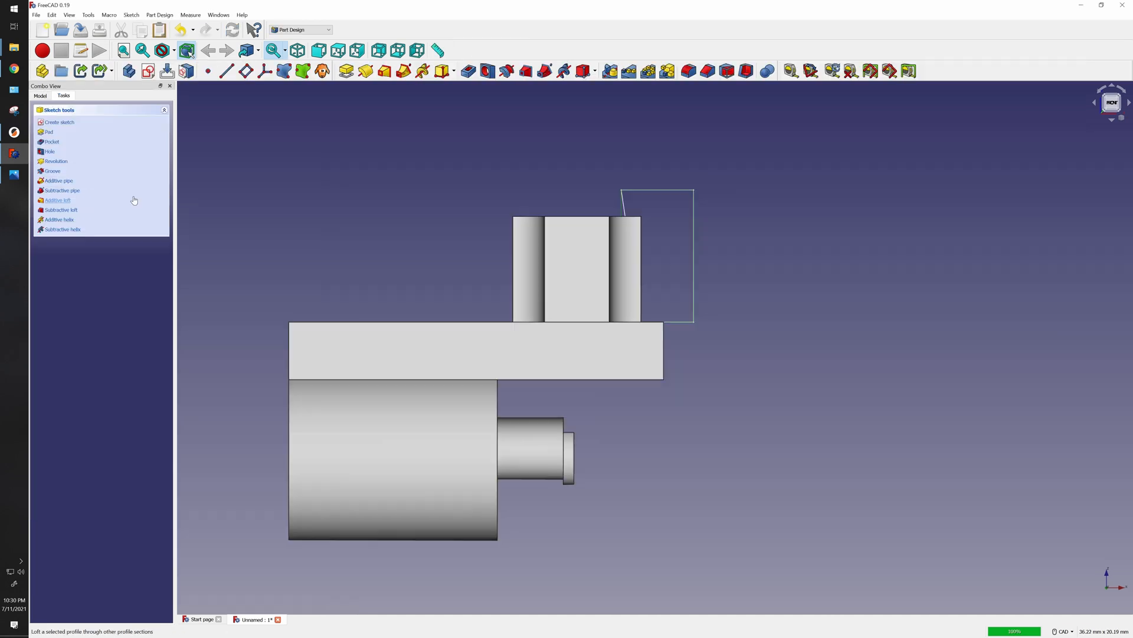
Reopen the cut sketch and shift the slanted side's upper end further into the block
{"action": "left_click", "coordinate": [40, 95]}
{"action": "left_click", "coordinate": [73, 196]}
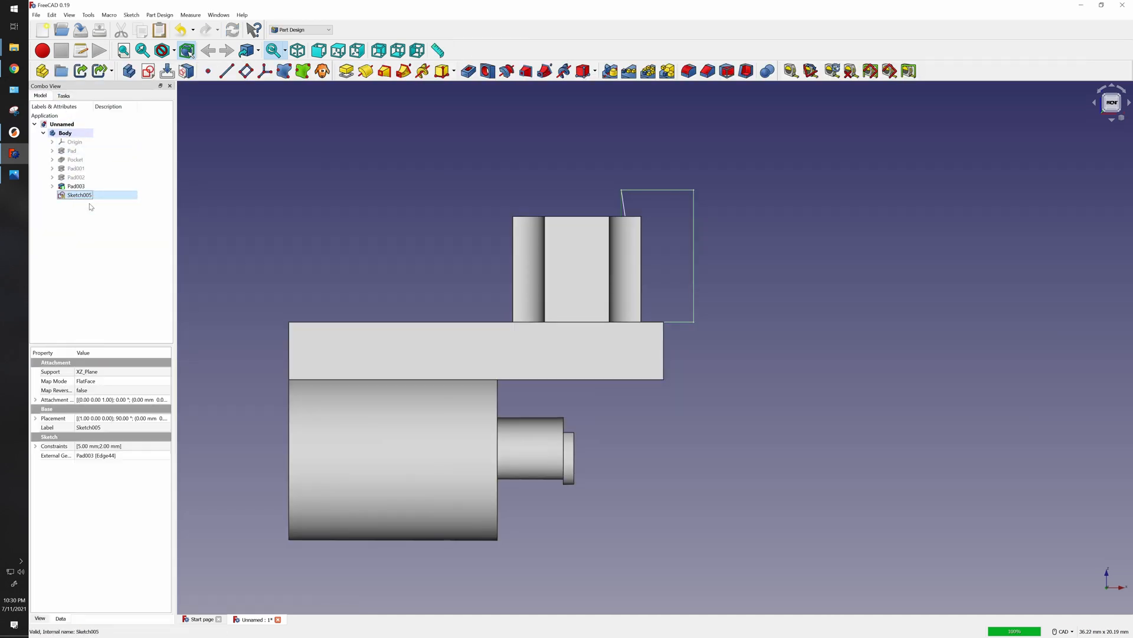
{"action": "double_click", "coordinate": [72, 195]}
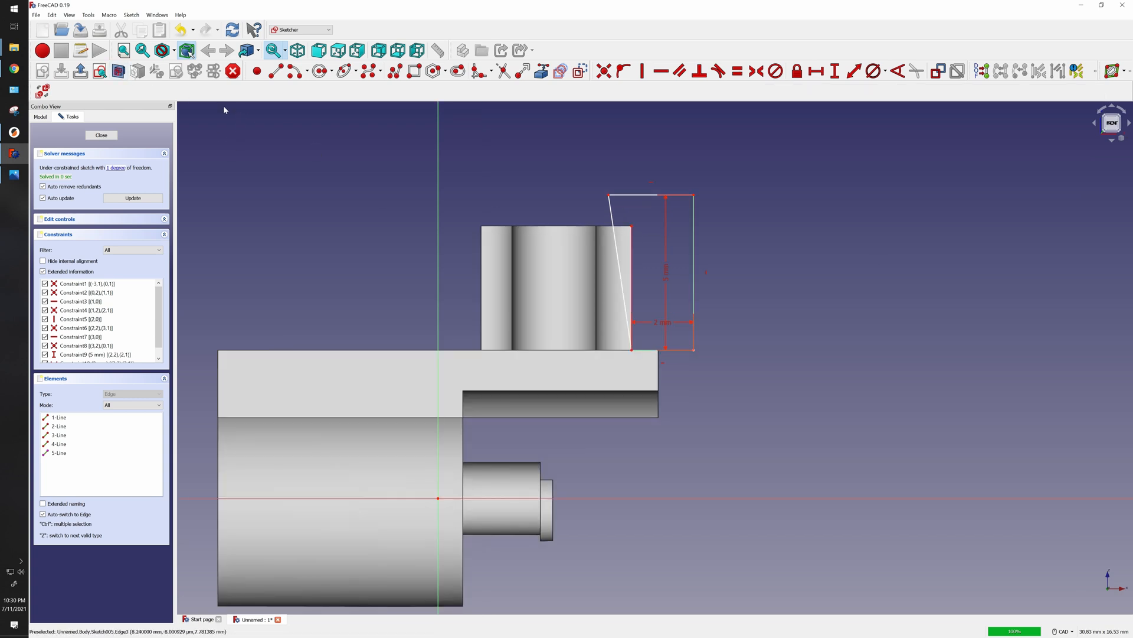
{"action": "scroll", "coordinate": [695, 273], "scroll_direction": "up", "scroll_amount": 1}
{"action": "mouse_move", "coordinate": [650, 183]}
{"action": "left_mouse_down"}
{"action": "mouse_move", "coordinate": [595, 188]}
{"action": "mouse_move", "coordinate": [630, 187]}
{"action": "mouse_move", "coordinate": [620, 187]}
{"action": "left_mouse_up"}
{"action": "scroll", "coordinate": [751, 379], "scroll_direction": "up", "scroll_amount": 1}
{"action": "scroll", "coordinate": [732, 381], "scroll_direction": "down", "scroll_amount": 1}
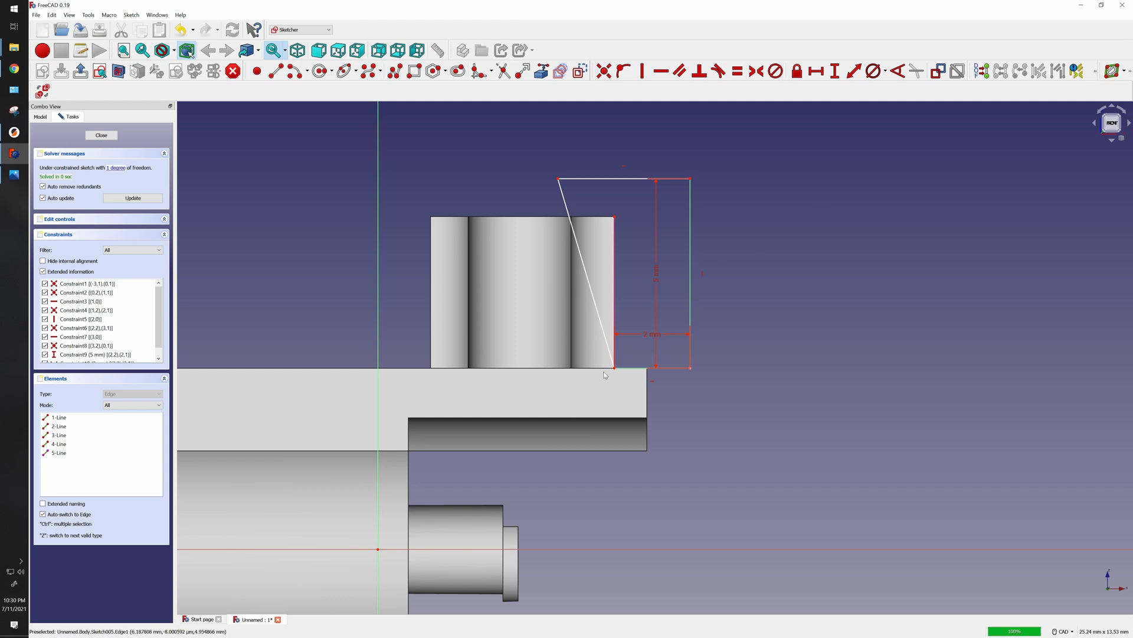
{"action": "scroll", "coordinate": [747, 405], "scroll_direction": "down", "scroll_amount": 3}
{"action": "scroll", "coordinate": [710, 387], "scroll_direction": "up", "scroll_amount": 2}
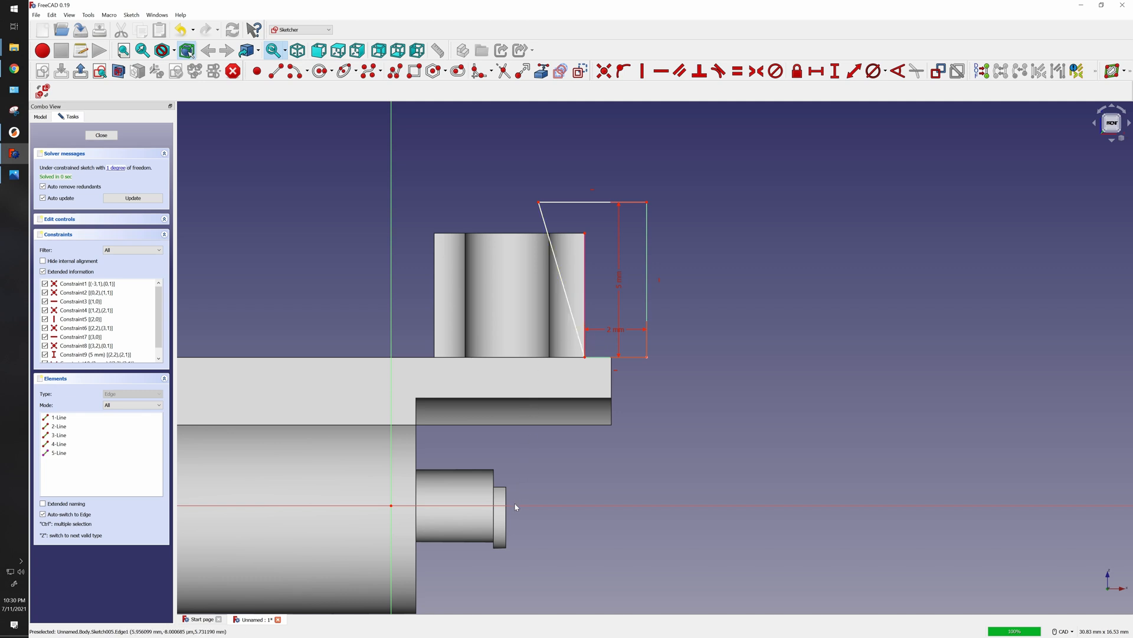
Constrain the angle between the slanted side and the horizontal axis to 80.92° and reposition the dimension over the block
{"action": "left_click", "coordinate": [896, 73]}
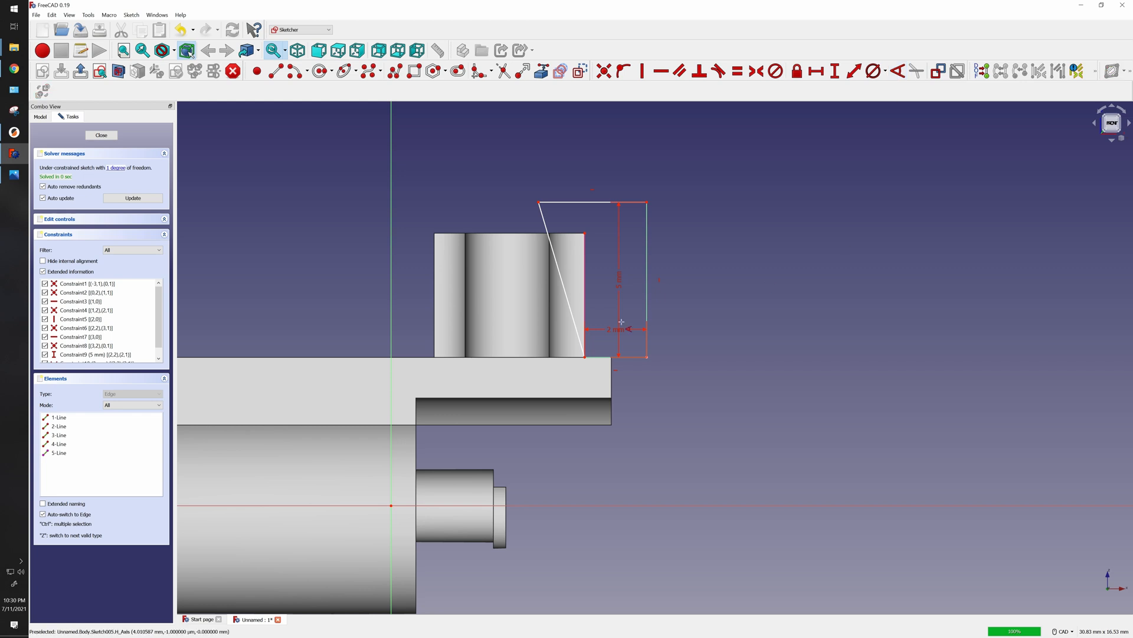
{"action": "left_click", "coordinate": [573, 317]}
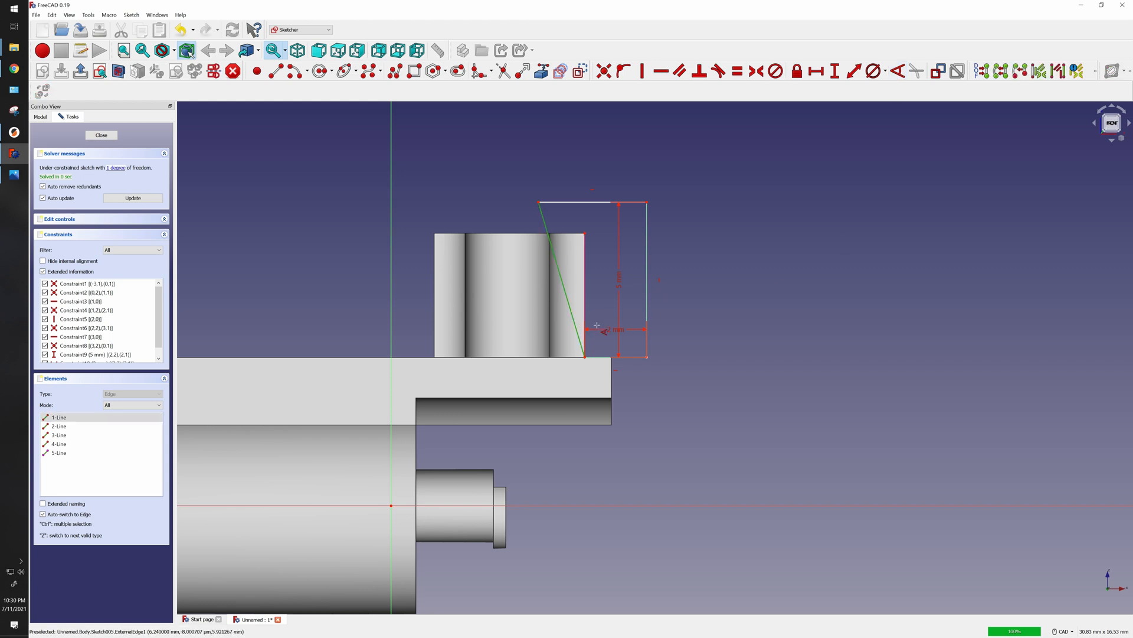
{"action": "left_click", "coordinate": [532, 506]}
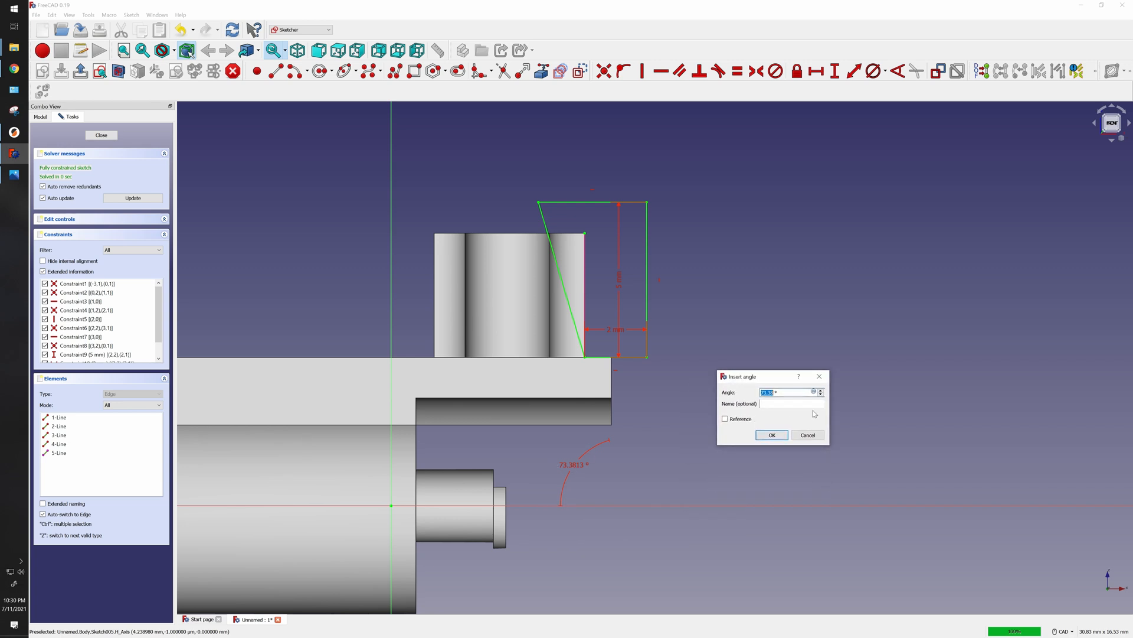
{"action": "type", "text": "80.92"}
{"action": "key", "text": "Return"}
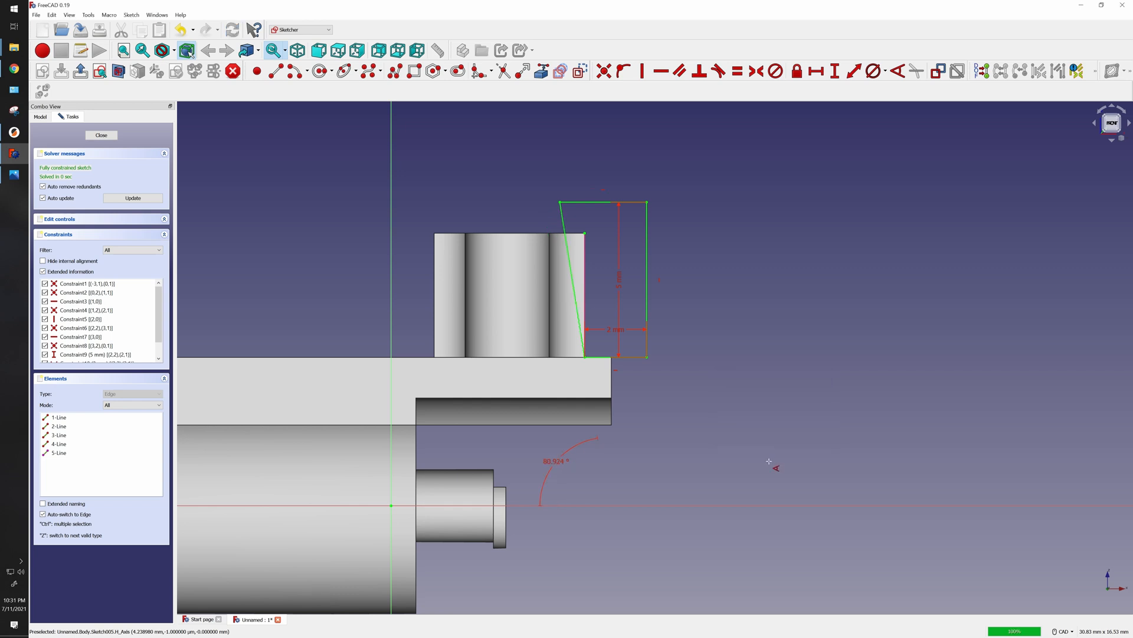
{"action": "mouse_move", "coordinate": [559, 463]}
{"action": "left_mouse_down"}
{"action": "mouse_move", "coordinate": [520, 354]}
{"action": "mouse_move", "coordinate": [469, 274]}
{"action": "mouse_move", "coordinate": [480, 303]}
{"action": "left_mouse_up"}
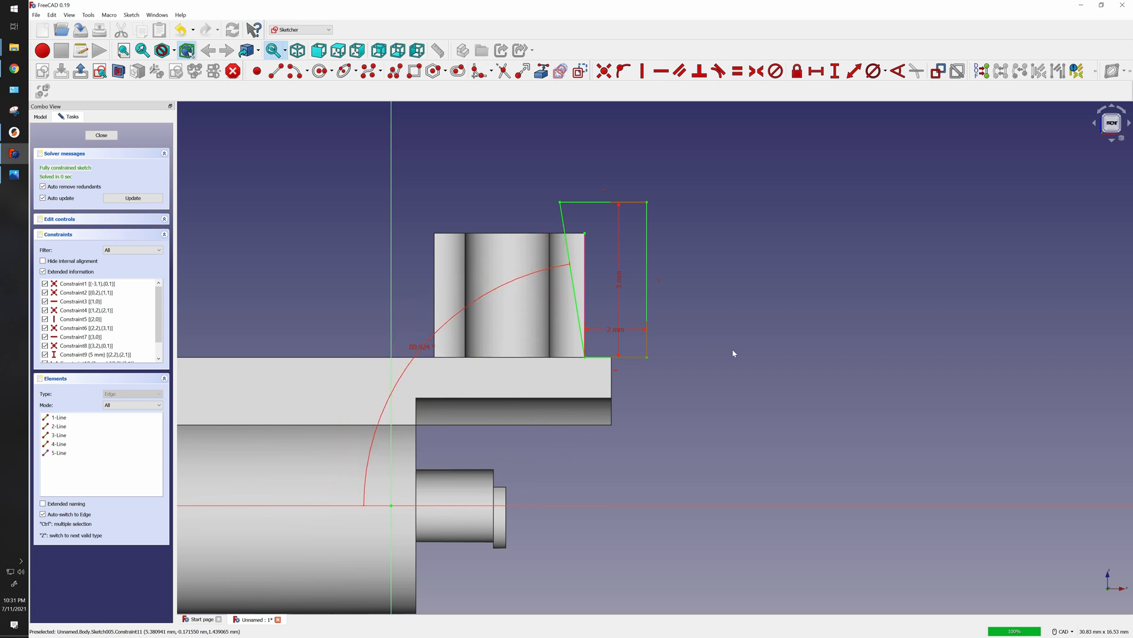
Close the sketch and pocket it symmetrically to its plane with a length of 8 mm to taper the neck's side
{"action": "left_click", "coordinate": [111, 139]}
{"action": "scroll", "coordinate": [812, 271], "scroll_direction": "down", "scroll_amount": 2}
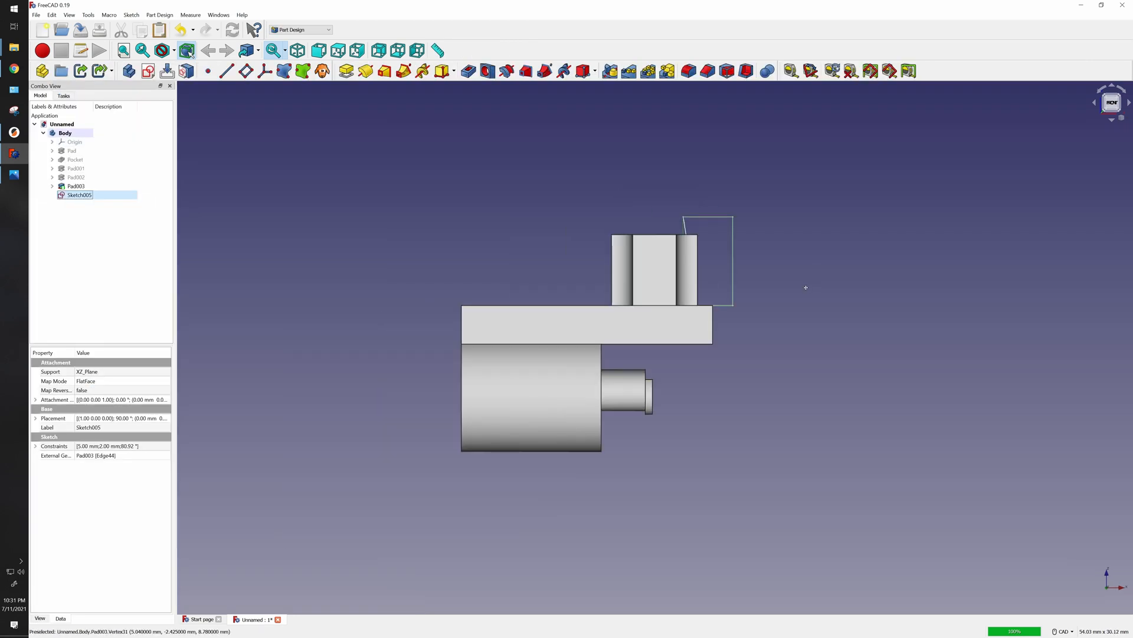
{"action": "mouse_move", "coordinate": [807, 287]}
{"action": "middle_mouse_down"}
{"action": "mouse_move", "coordinate": [808, 307]}
{"action": "mouse_move", "coordinate": [778, 339]}
{"action": "middle_mouse_up"}
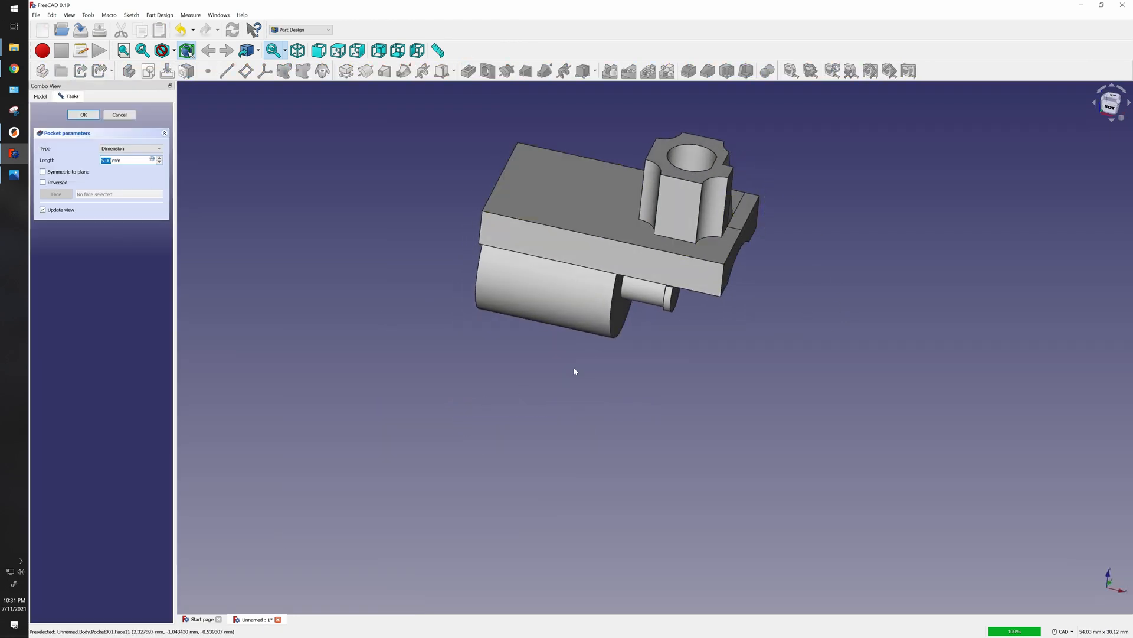
{"action": "left_click", "coordinate": [43, 172]}
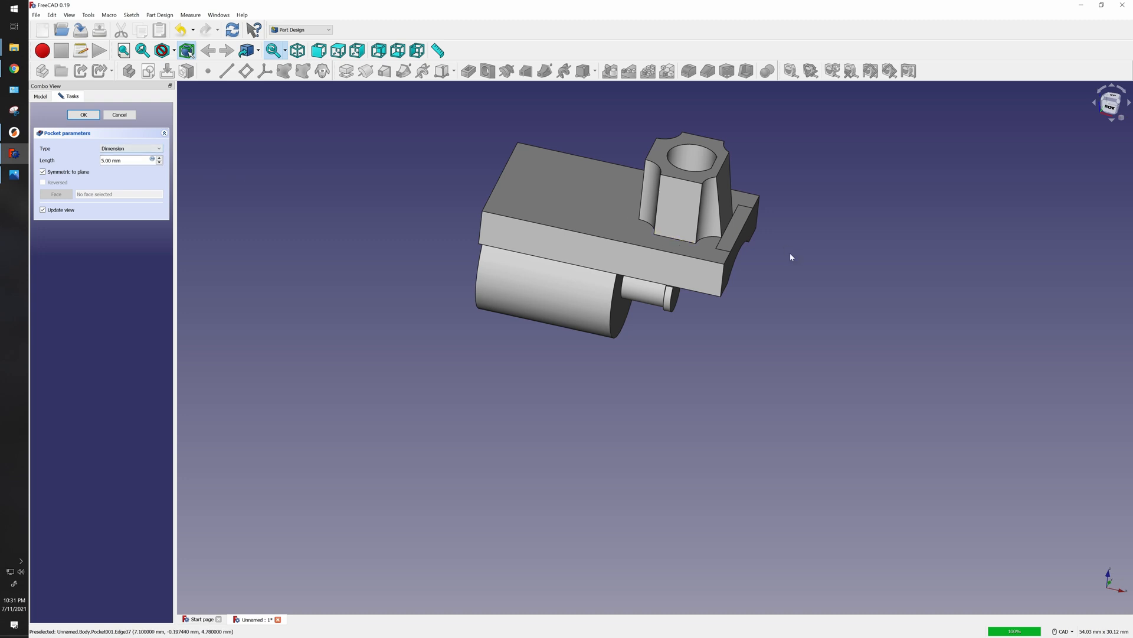
{"action": "scroll", "coordinate": [774, 260], "scroll_direction": "up", "scroll_amount": 3}
{"action": "mouse_move", "coordinate": [750, 249]}
{"action": "middle_mouse_down"}
{"action": "mouse_move", "coordinate": [749, 207]}
{"action": "mouse_move", "coordinate": [746, 228]}
{"action": "middle_mouse_up"}
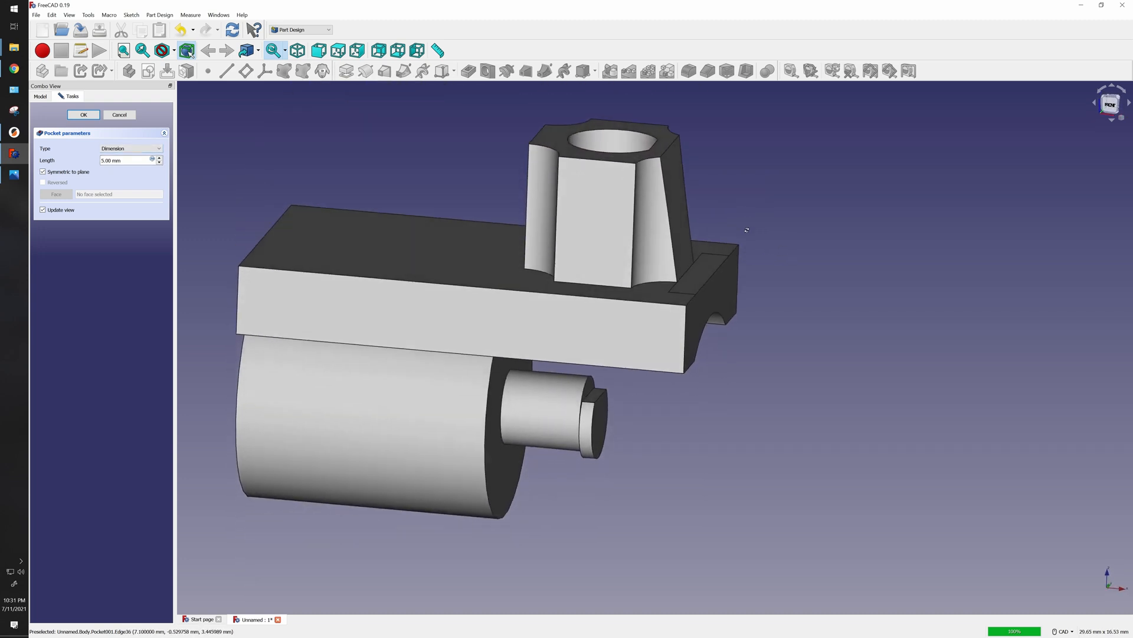
{"action": "left_click", "coordinate": [158, 158]}
{"action": "left_click", "coordinate": [158, 158]}
{"action": "left_click", "coordinate": [158, 158]}
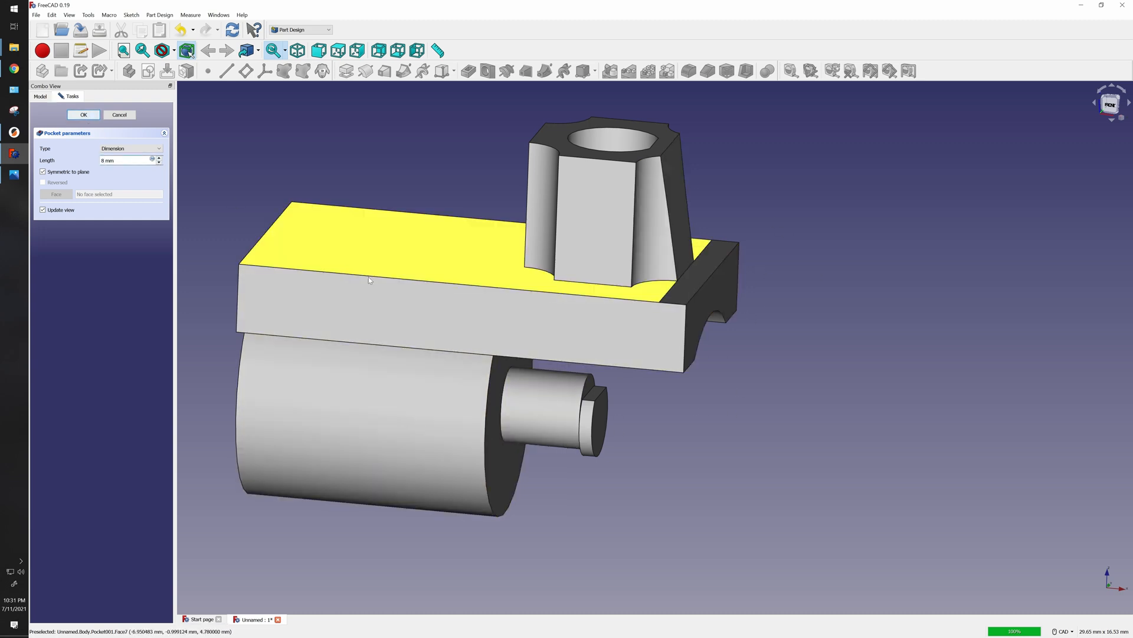
{"action": "scroll", "coordinate": [524, 311], "scroll_direction": "down", "scroll_amount": 6}
{"action": "middle_click_drag", "start_coordinate": [560, 420], "coordinate": [604, 448]}
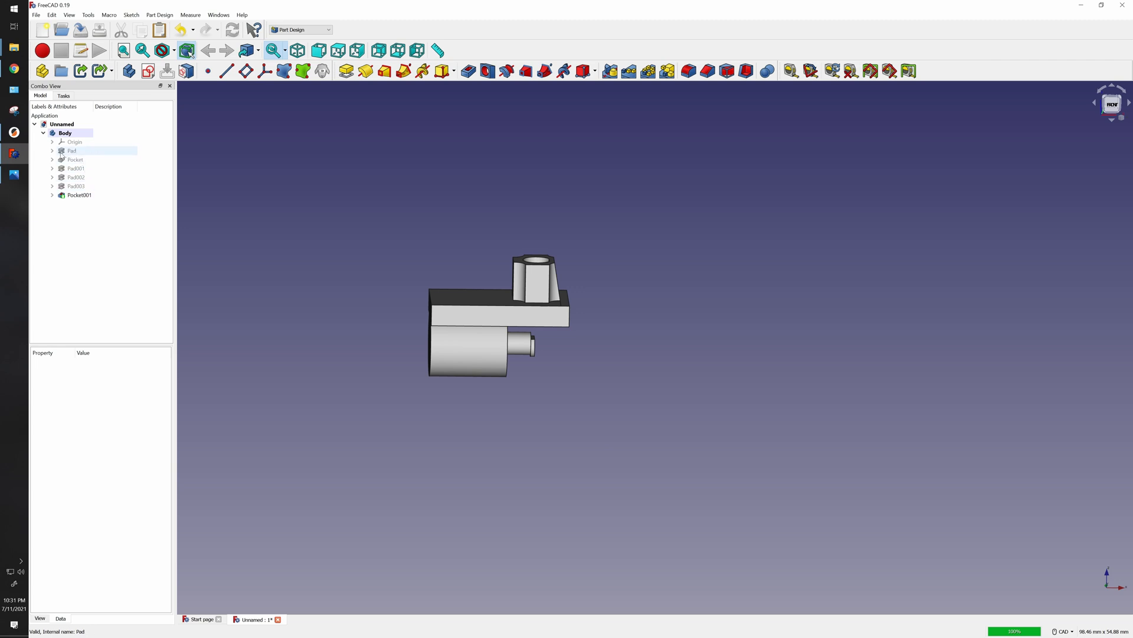
Select the features from Pocket through Pocket001 and start a Mirrored transformation of them
{"action": "left_click", "coordinate": [74, 160]}
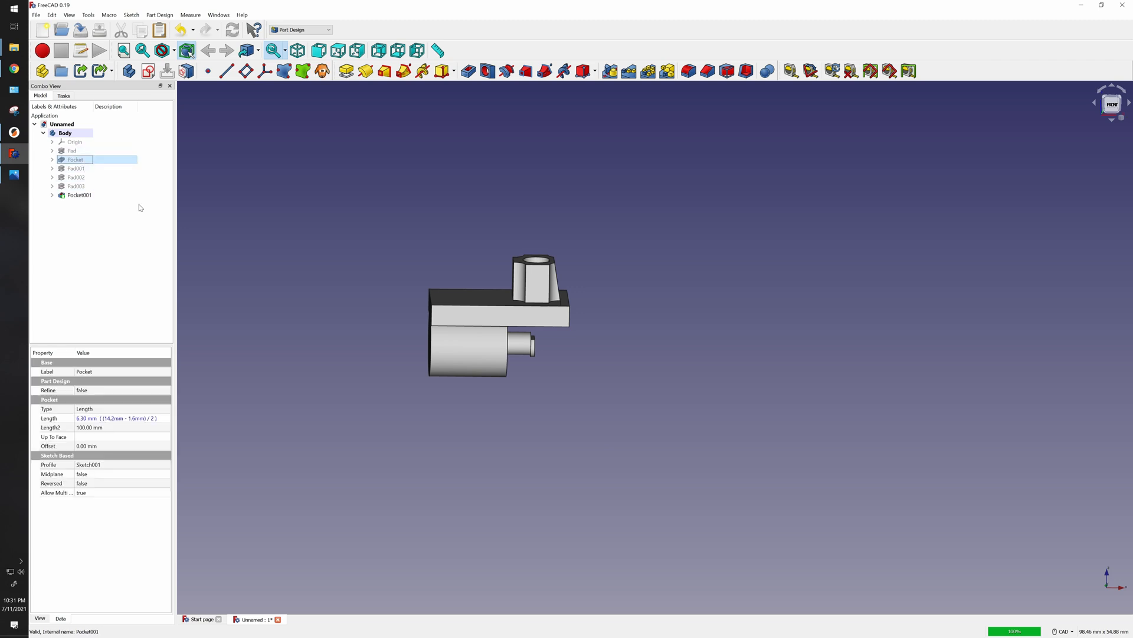
{"action": "left_click", "coordinate": [83, 195], "text": "shift"}
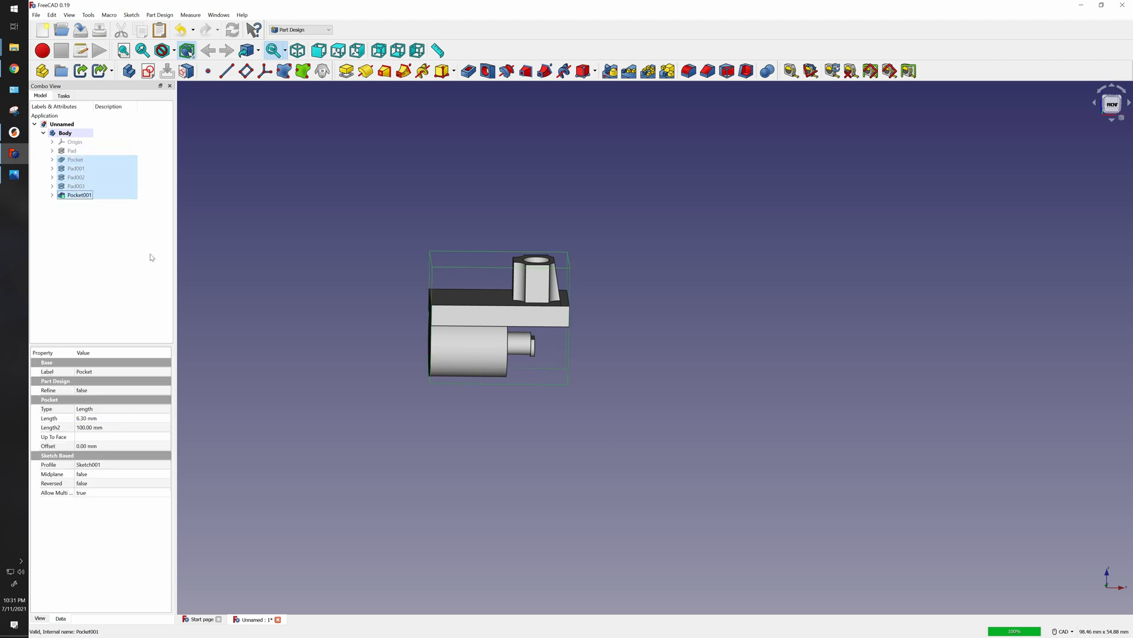
{"action": "left_click", "coordinate": [610, 72]}
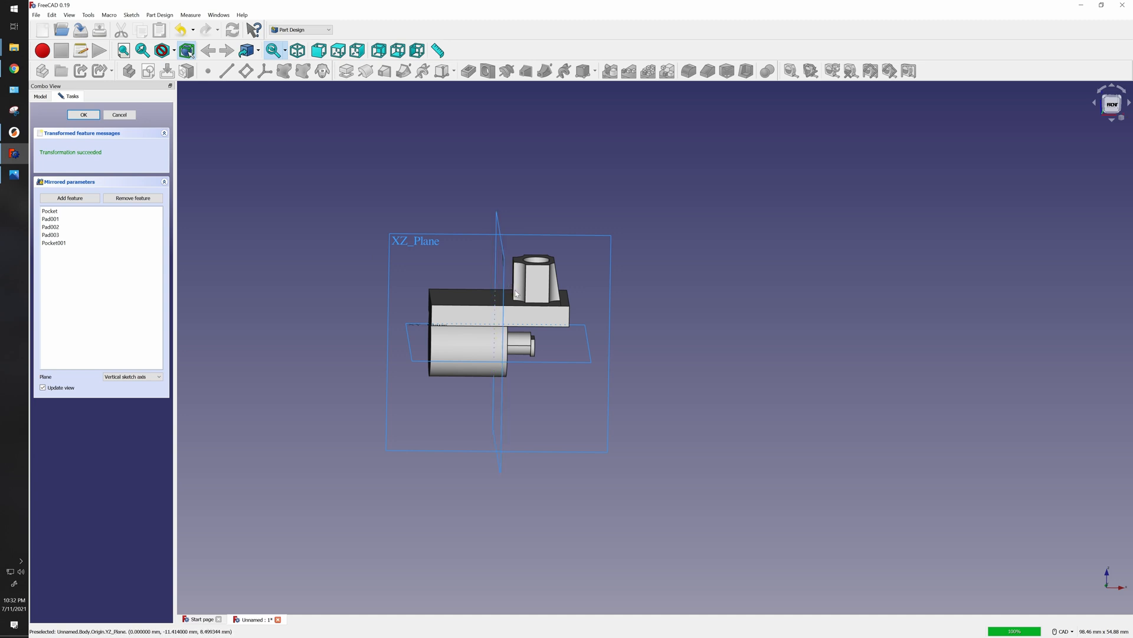
Try the horizontal sketch axis as the mirror plane and return the setting to the vertical sketch axis
{"action": "left_click", "coordinate": [146, 378]}
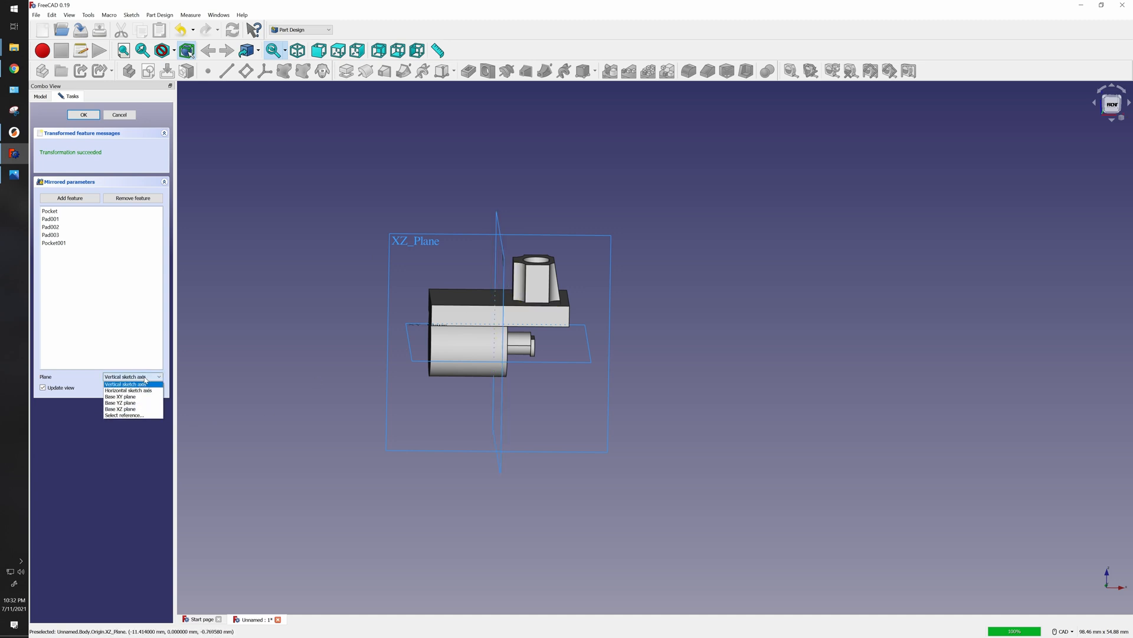
{"action": "left_click", "coordinate": [146, 391]}
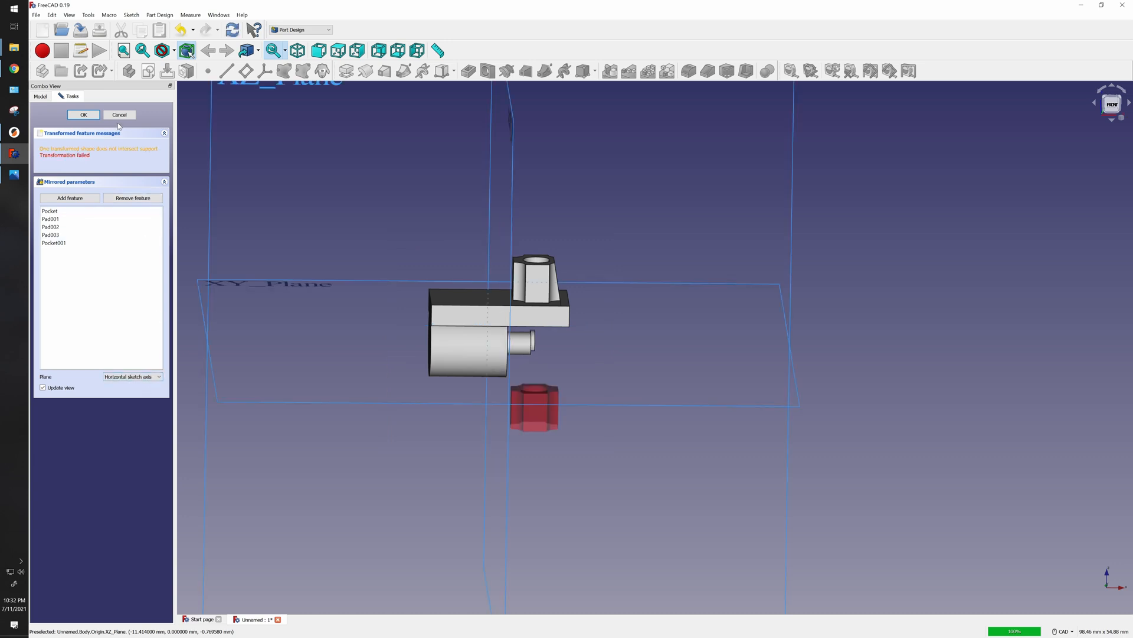
{"action": "left_click", "coordinate": [152, 377]}
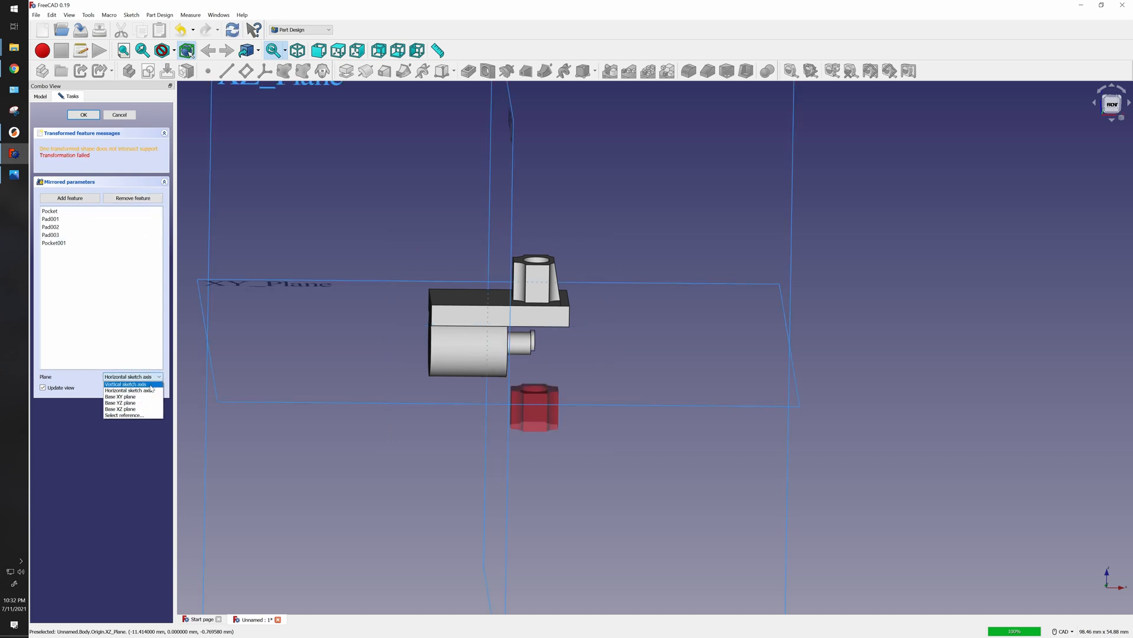
{"action": "left_click", "coordinate": [152, 383]}
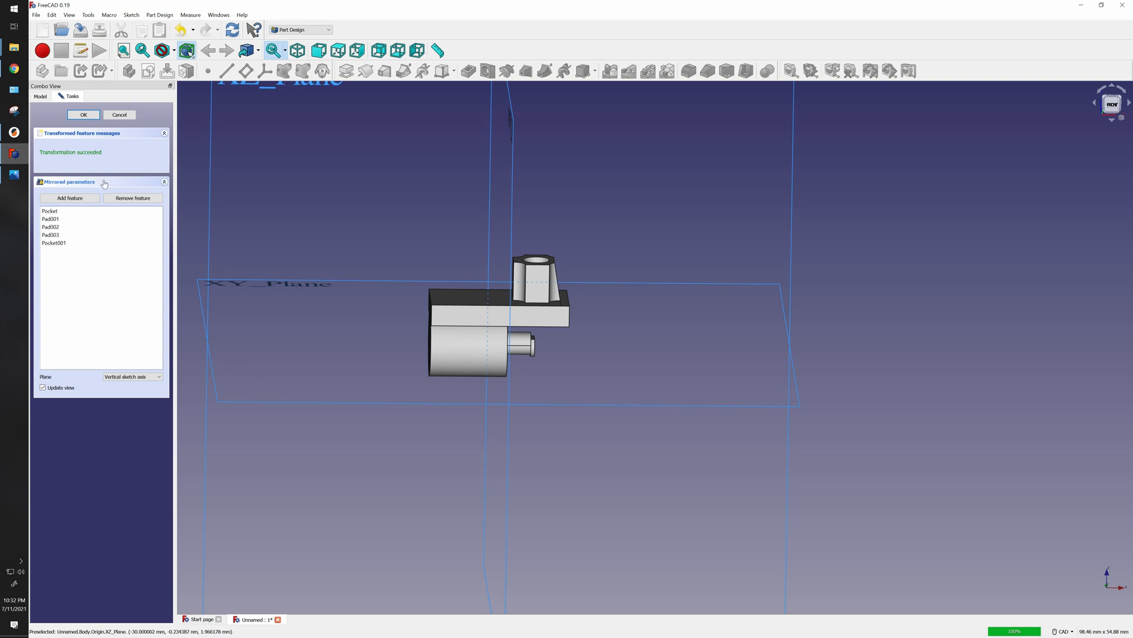
{"action": "left_click", "coordinate": [137, 377]}
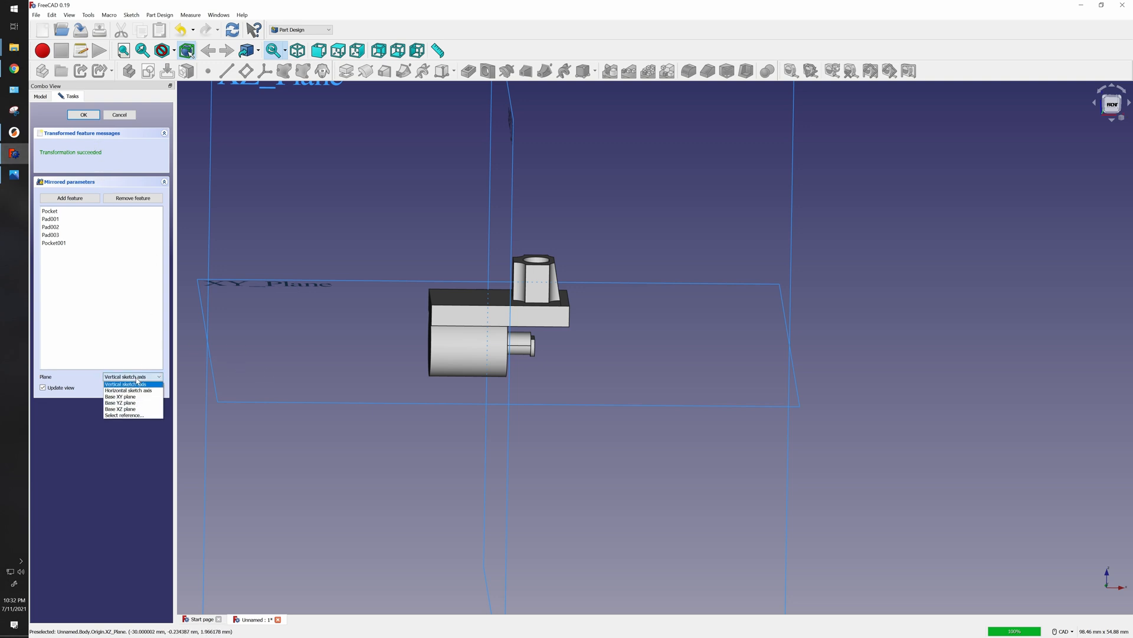
{"action": "left_click", "coordinate": [189, 302]}
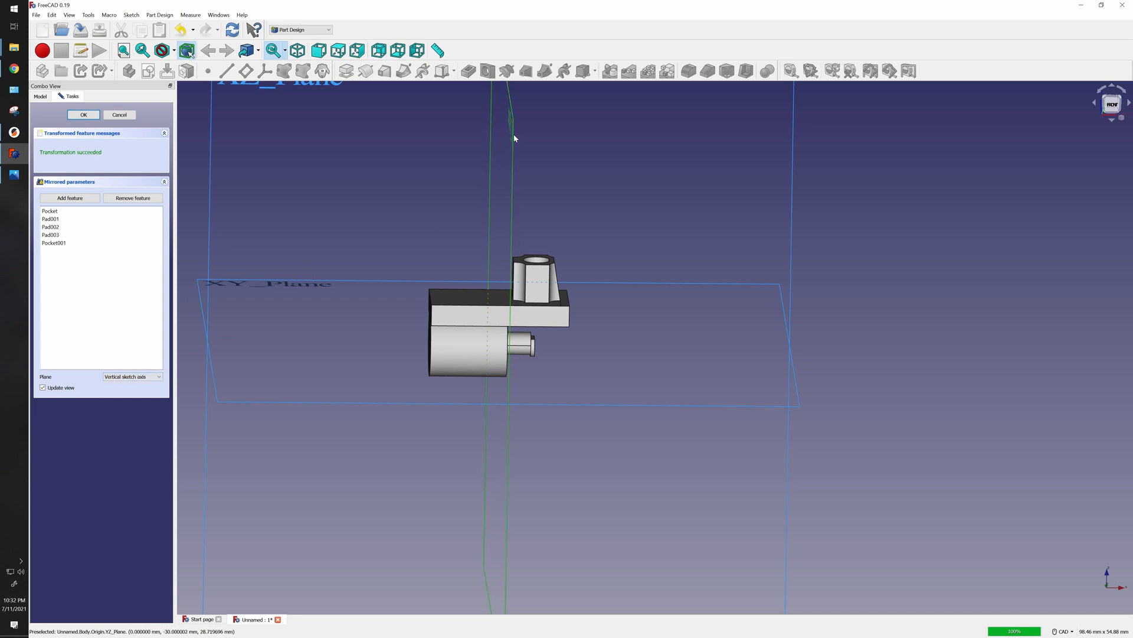
Mirror the chosen pockets and pads about the base YZ plane
{"action": "scroll", "coordinate": [545, 232], "scroll_direction": "down", "scroll_amount": 2}
{"action": "middle_click_drag", "start_coordinate": [637, 271], "coordinate": [581, 266]}
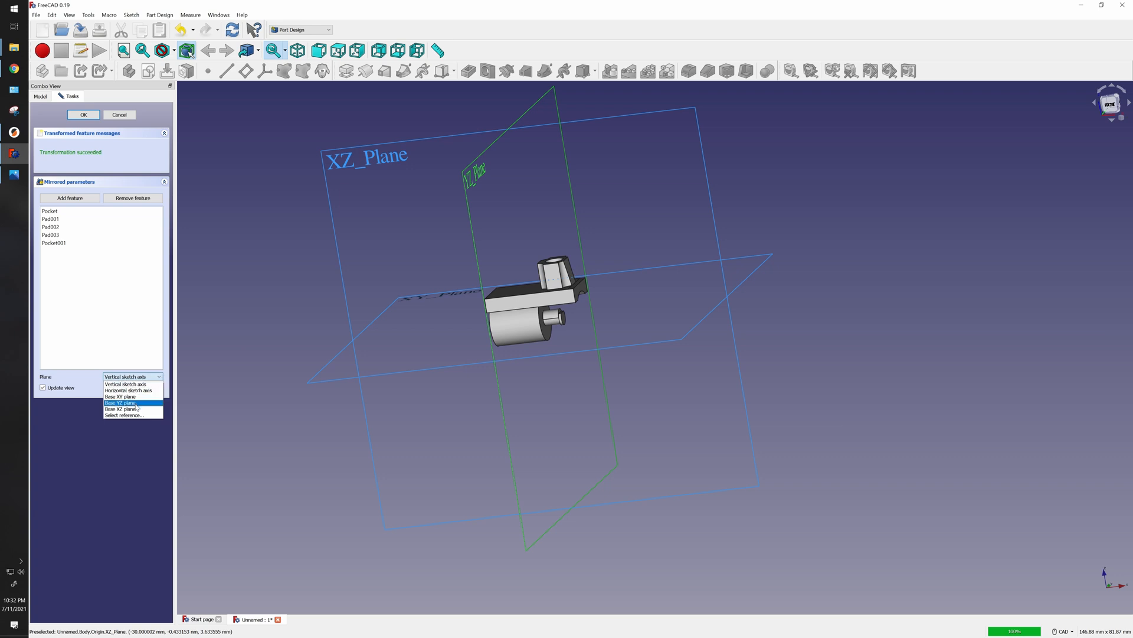
{"action": "left_click", "coordinate": [136, 403]}
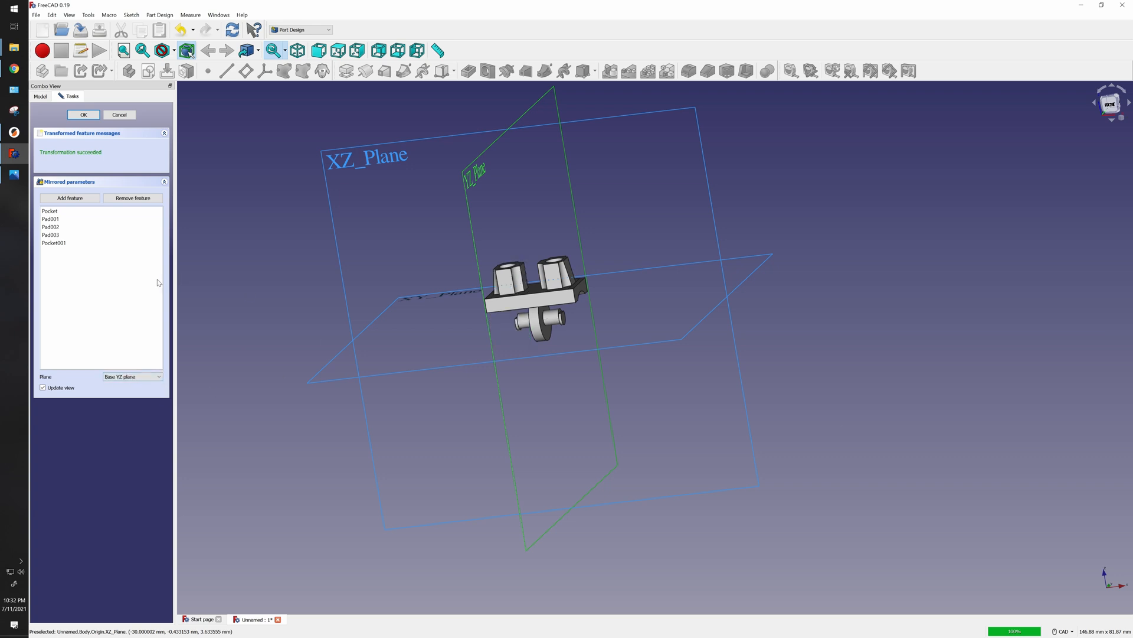
Accept the Mirrored transformation and inspect the resulting part from both sides
{"action": "left_click", "coordinate": [83, 114]}
{"action": "scroll", "coordinate": [491, 390], "scroll_direction": "up", "scroll_amount": 2}
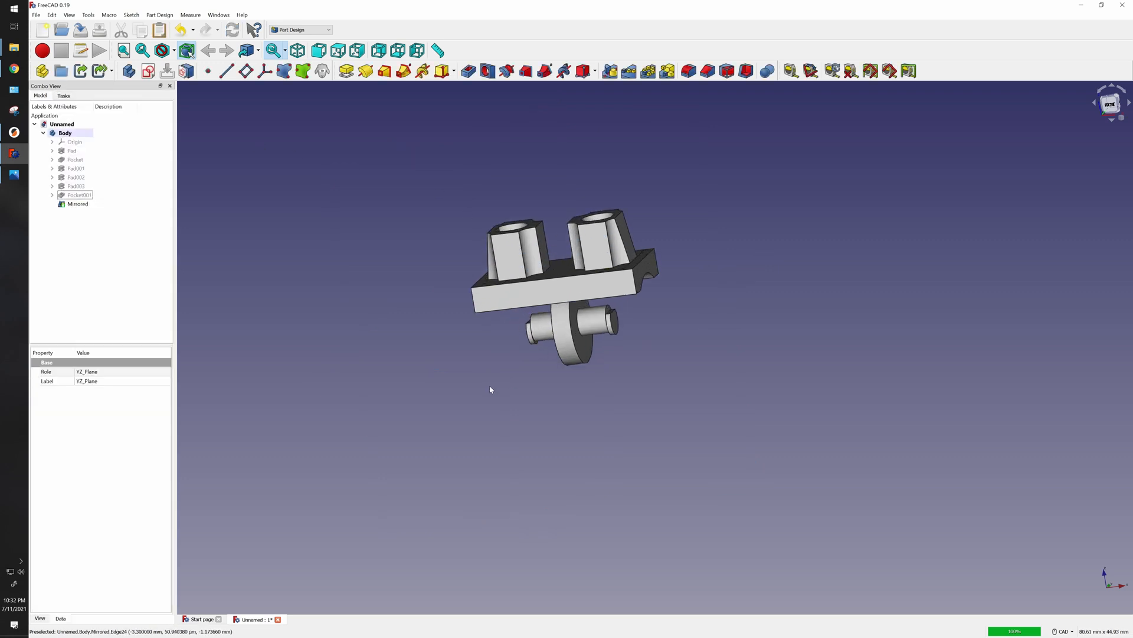
{"action": "middle_click_drag", "start_coordinate": [490, 389], "coordinate": [596, 377]}
{"action": "scroll", "coordinate": [510, 387], "scroll_direction": "up", "scroll_amount": 2}
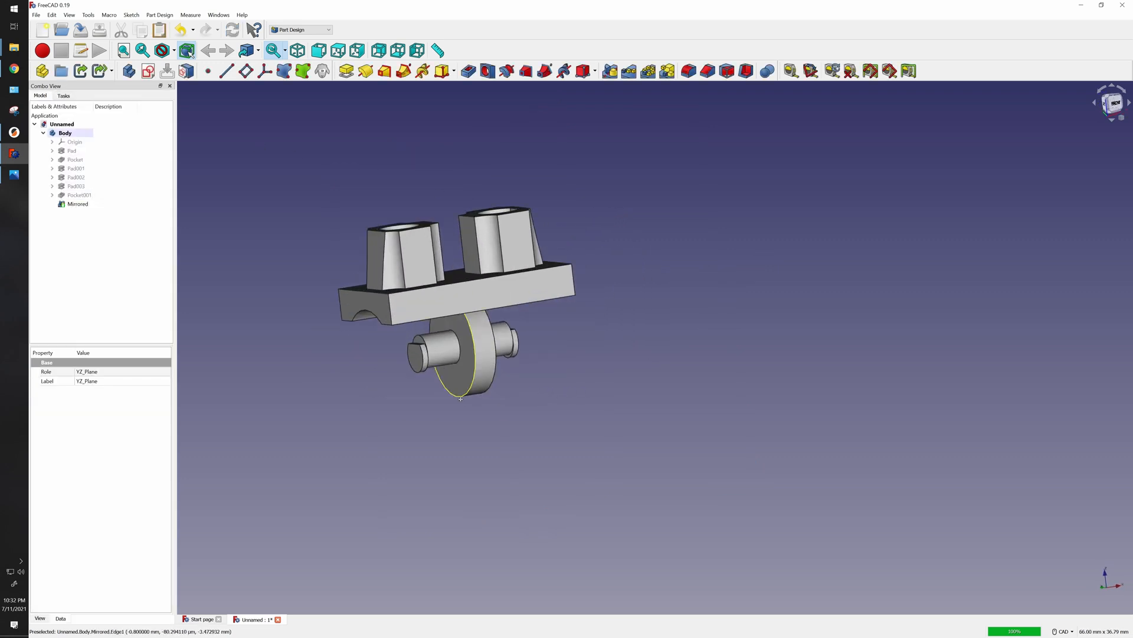
{"action": "middle_click_drag", "start_coordinate": [510, 387], "coordinate": [724, 407]}
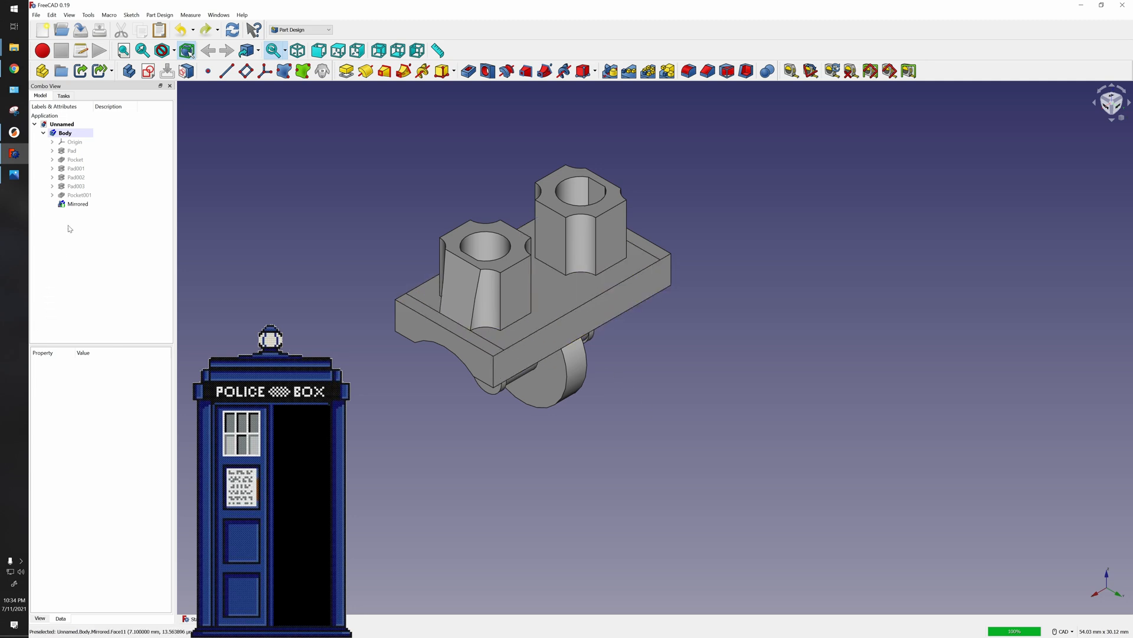
Set the Refine property of the Mirrored feature to true to remove the leftover edges on the plate
{"action": "left_click", "coordinate": [77, 203]}
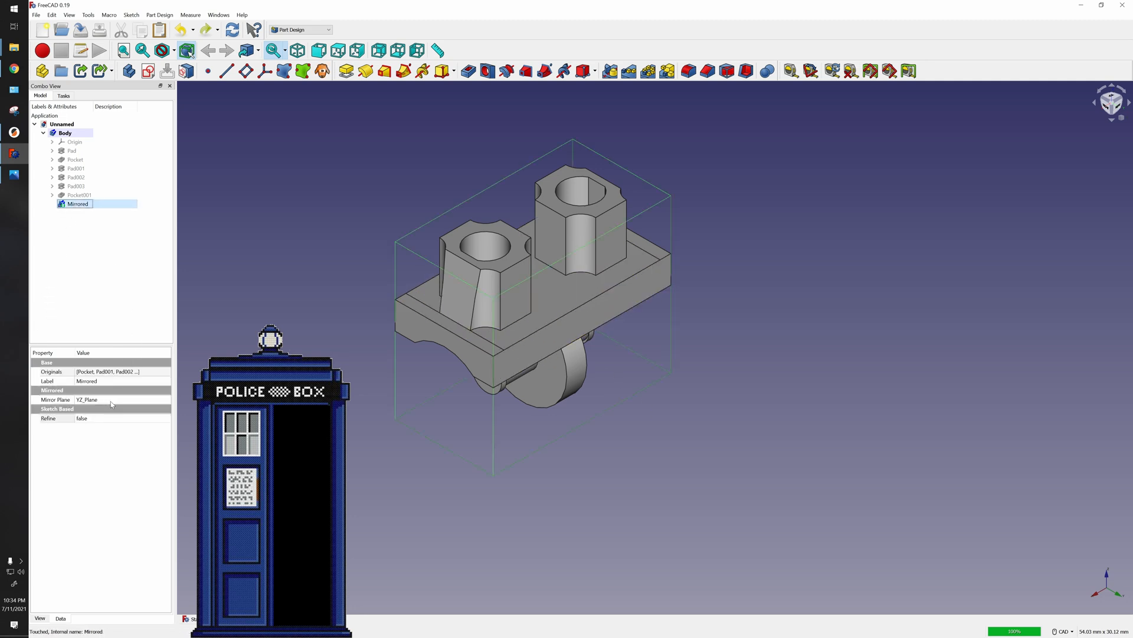
{"action": "left_click", "coordinate": [112, 421]}
{"action": "left_click", "coordinate": [165, 420]}
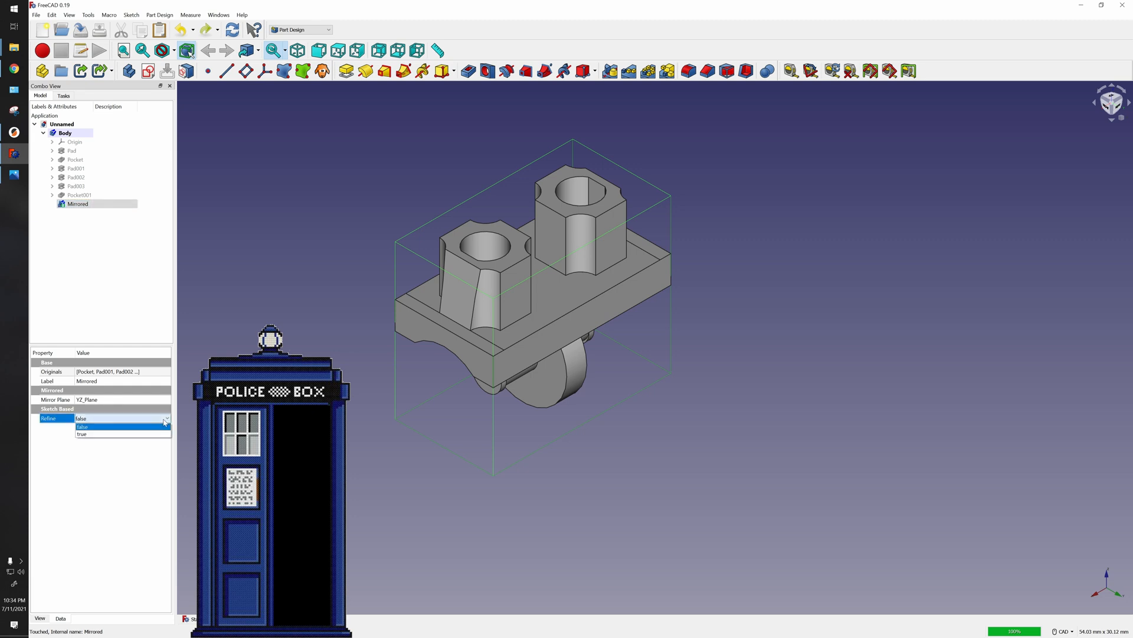
{"action": "left_click", "coordinate": [94, 434]}
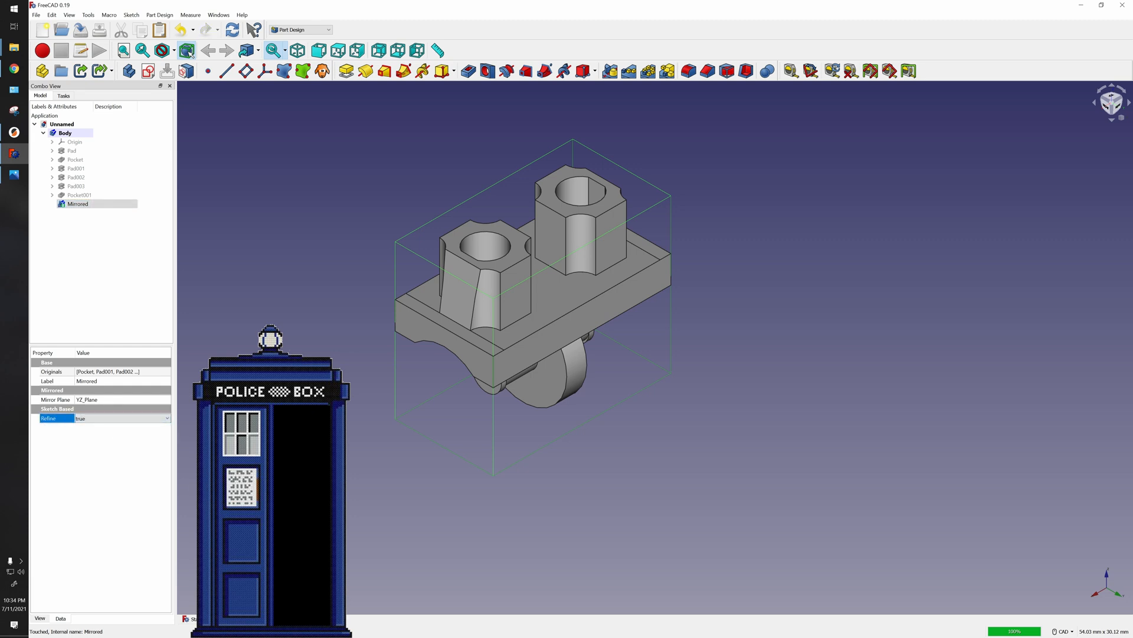
{"action": "left_click", "coordinate": [228, 424]}
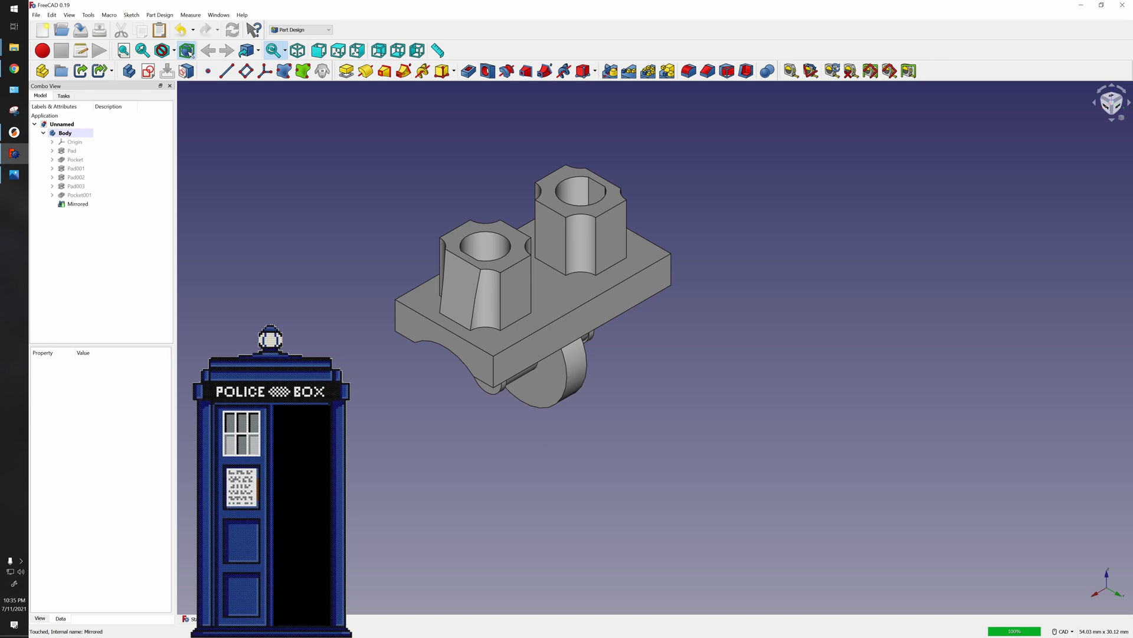